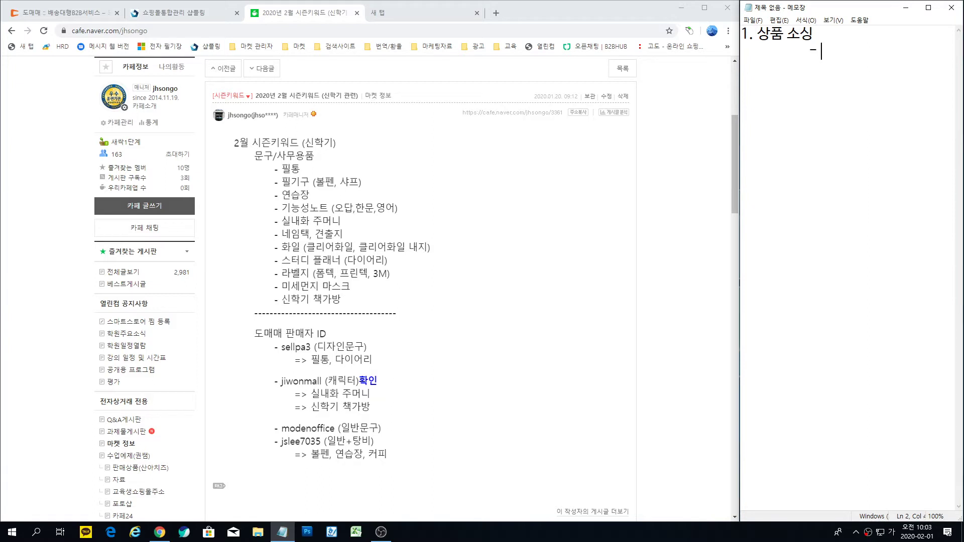
Step: Add the '- 문구류' sub-item, then '2. 상품등록(샵플링)' and '3. 주문수집 / 도매매 발주 / 송장수집'
{"action": "type", "text": "류"}
{"action": "key", "text": "Return"}
{"action": "type", "text": "2. 상품등록"}
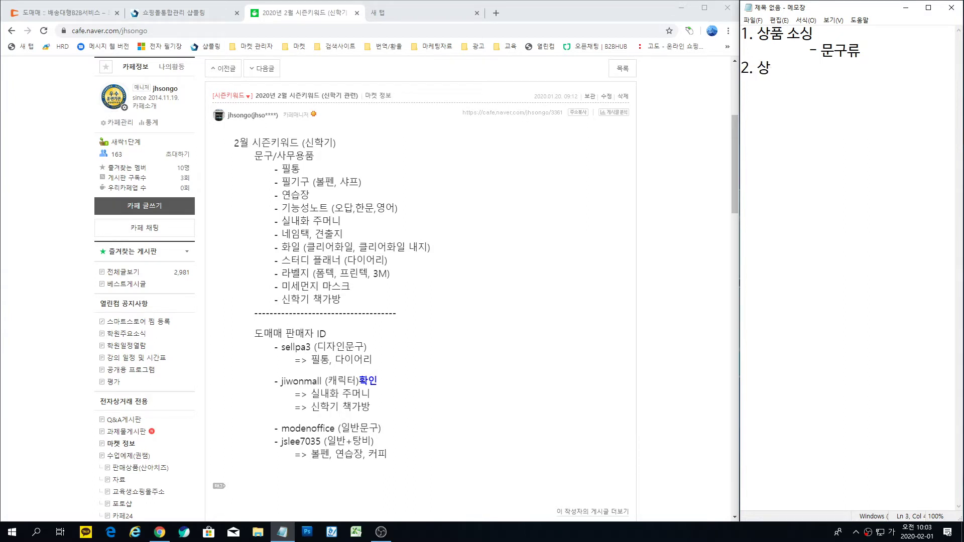
{"action": "type", "text": "(샵"}
{"action": "type", "text": "플링)"}
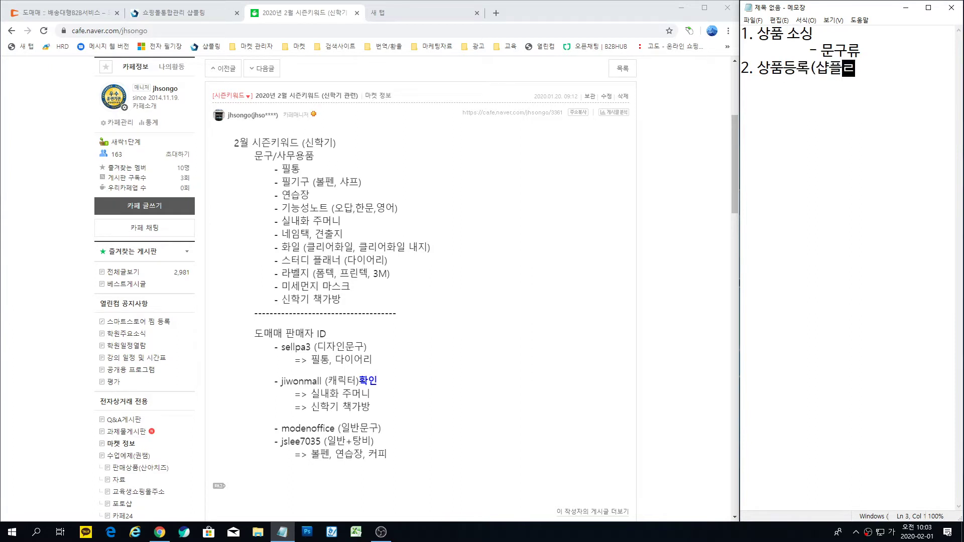
{"action": "key", "text": "Return"}
{"action": "type", "text": "3. "}
{"action": "type", "text": "주문"}
{"action": "type", "text": "수집 /"}
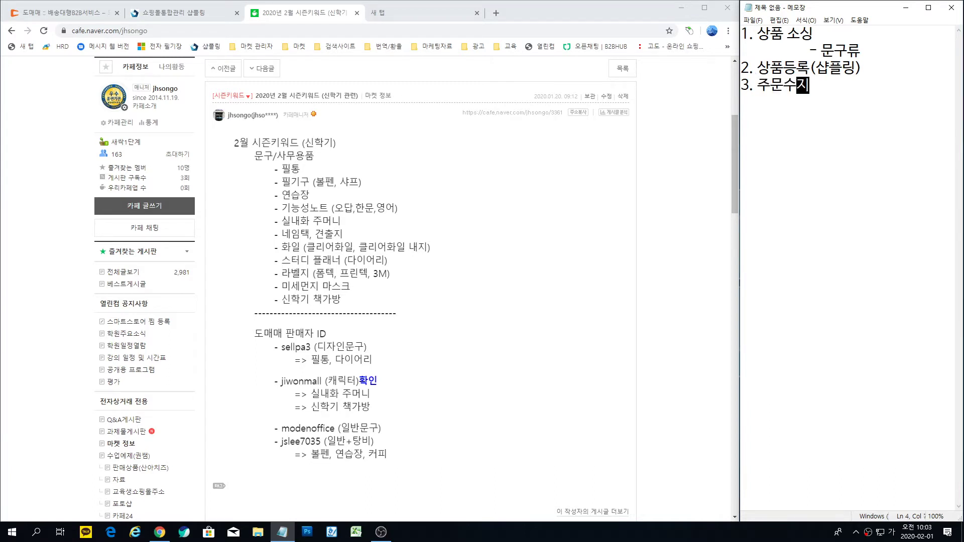
{"action": "type", "text": "ㅇ"}
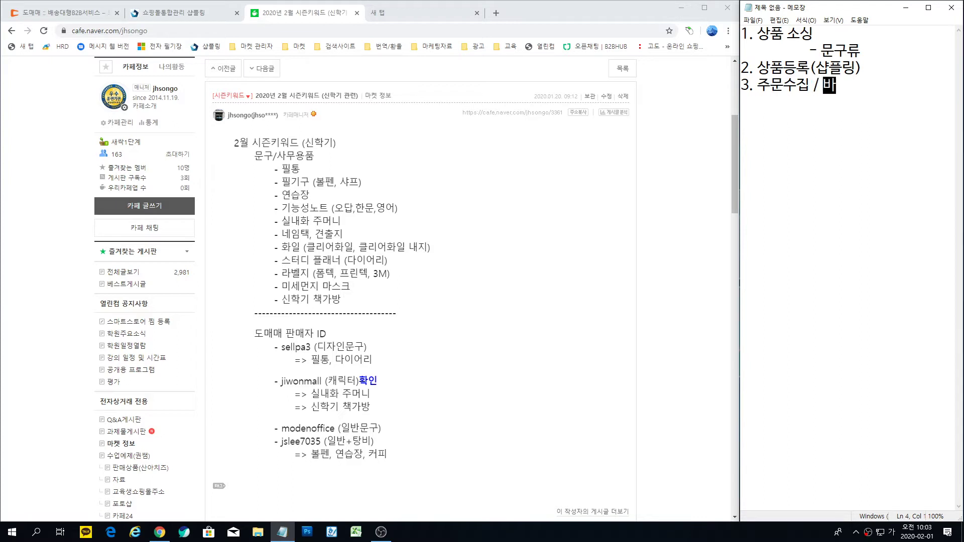
{"action": "key", "text": "BackSpace"}
{"action": "type", "text": "도매매 발무"}
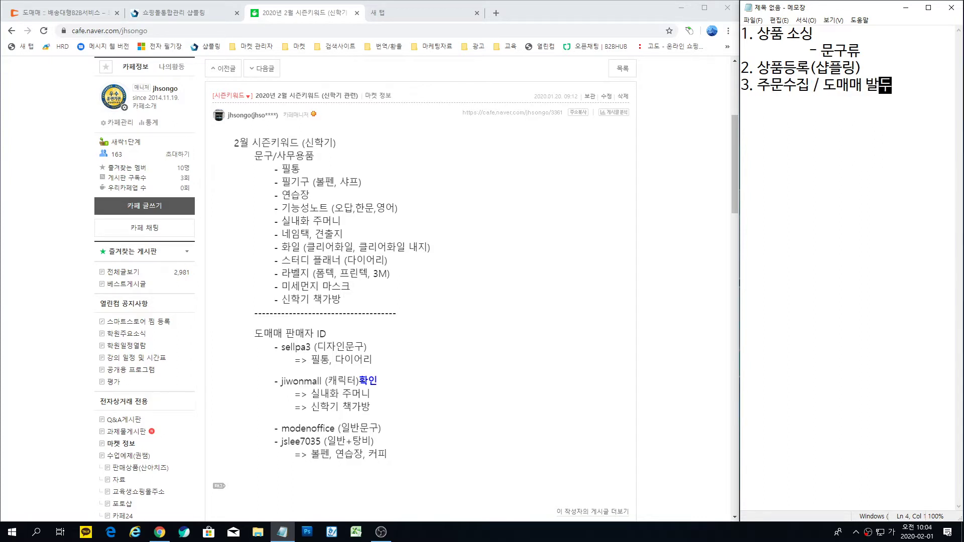
{"action": "key", "text": "BackSpace"}
{"action": "key", "text": "BackSpace"}
{"action": "type", "text": "주 / 송장숯"}
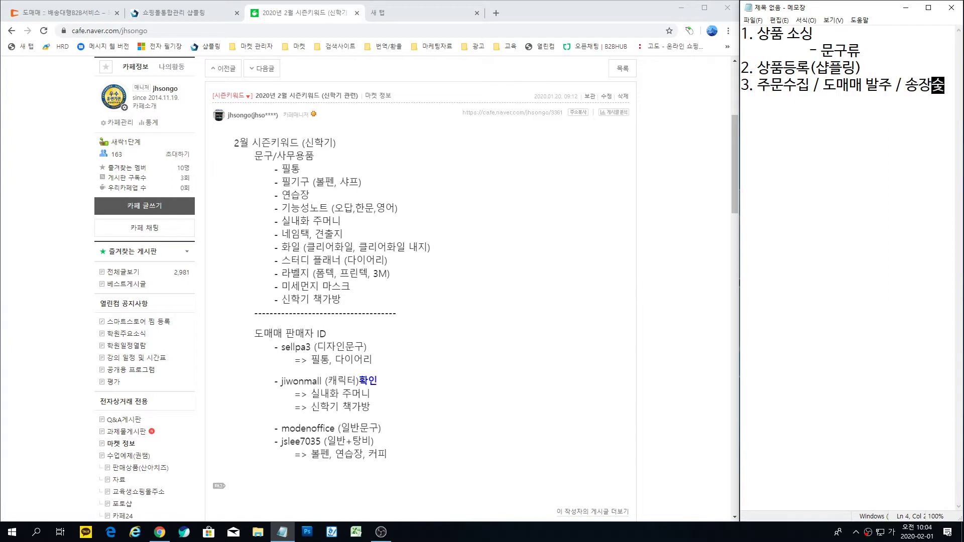
{"action": "type", "text": "집"}
Step: Reduce the Notepad font size to 18
{"action": "left_click", "coordinate": [806, 20]}
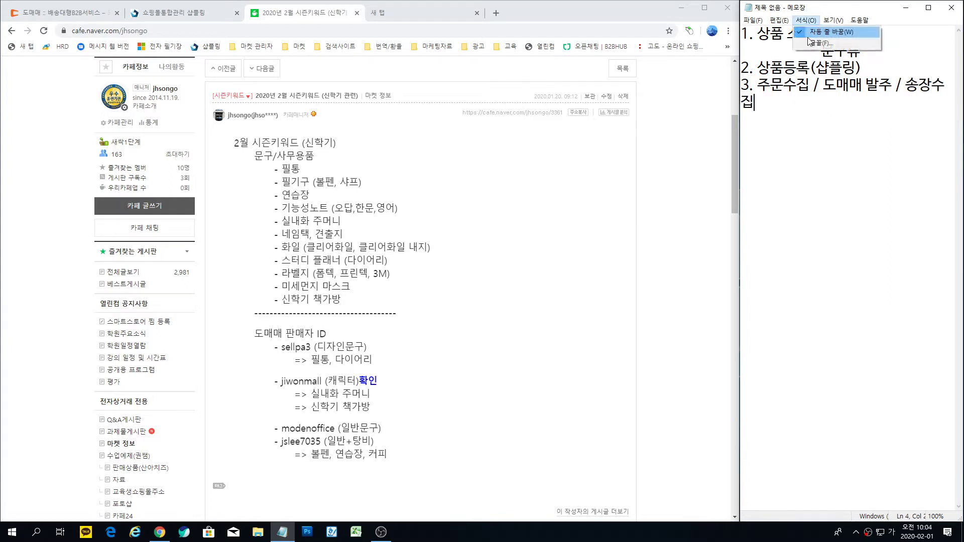
{"action": "left_click", "coordinate": [819, 43]}
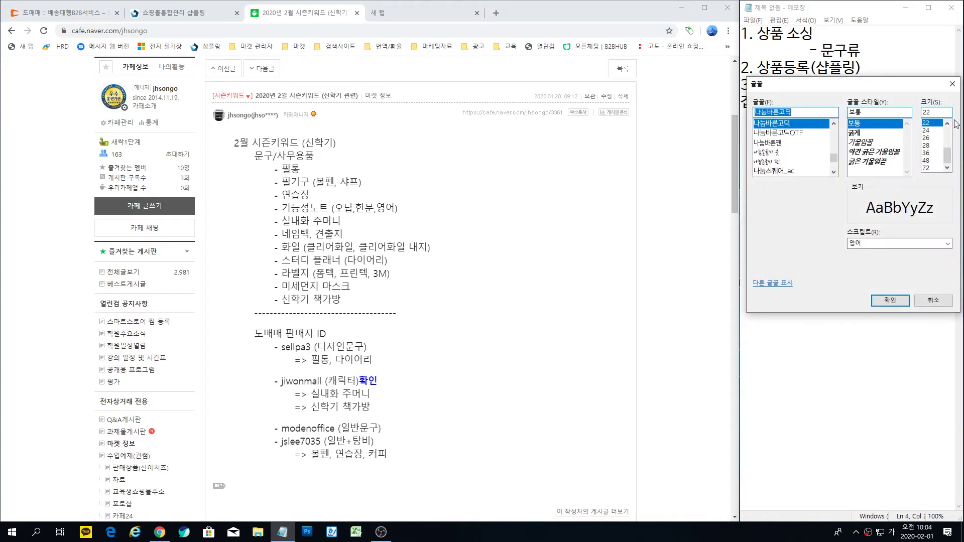
{"action": "left_click", "coordinate": [947, 123]}
{"action": "left_click", "coordinate": [947, 123]}
{"action": "left_click", "coordinate": [927, 123]}
{"action": "left_click", "coordinate": [890, 301]}
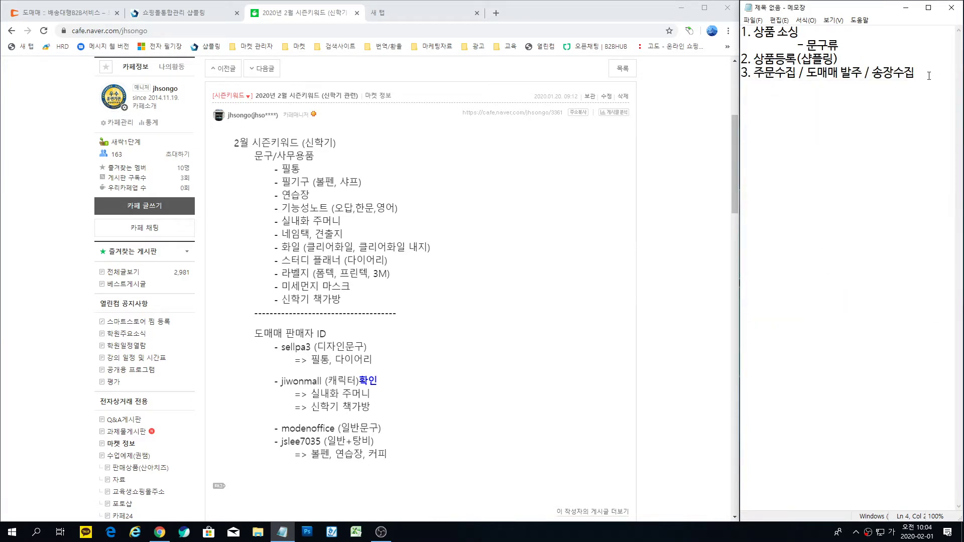
Step: Type item 4: '고객CS : 주문 상품이 품절 => 마켓 판매취소 => 샵플링 취소'
{"action": "type", "text": "4. 고객"}
{"action": "key", "text": "Hangul"}
{"action": "type", "text": "CS"}
{"action": "type", "text": "wi"}
{"action": "key", "text": "BackSpace"}
{"action": "key", "text": "BackSpace"}
{"action": "key", "text": "Hangul"}
{"action": "type", "text": ":ㅈ주문 상품이 푸"}
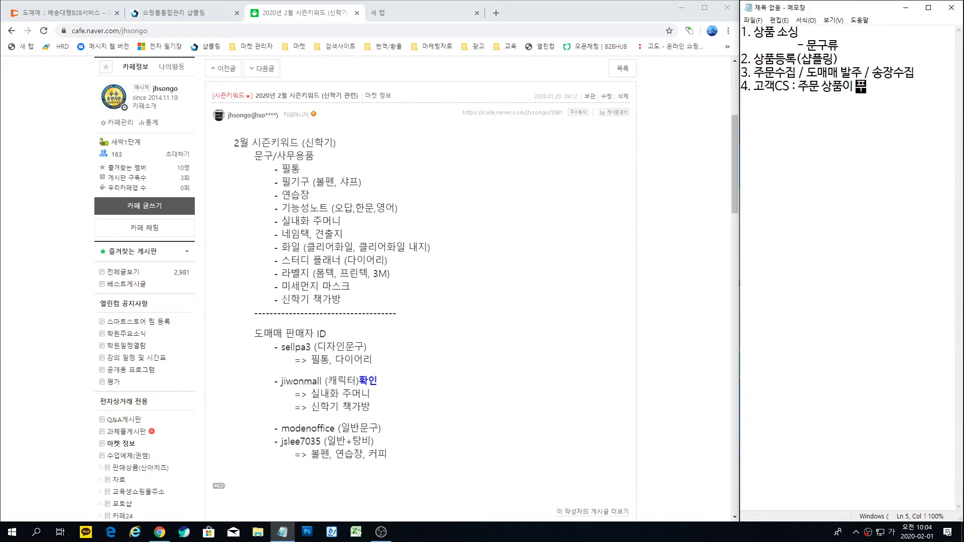
{"action": "type", "text": "품절"}
{"action": "type", "text": " =>"}
{"action": "type", "text": "마켓 파"}
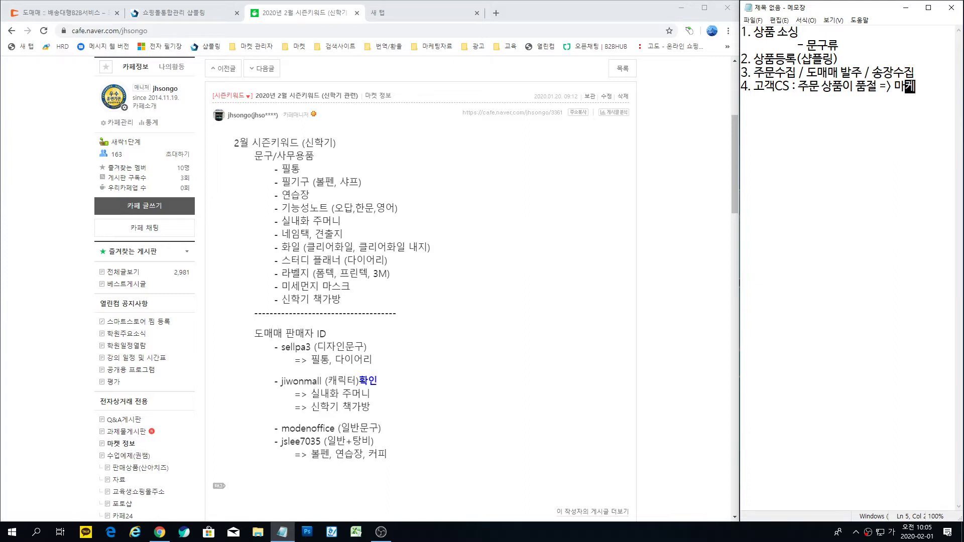
{"action": "type", "text": "ㄴ매취소"}
{"action": "type", "text": " ="}
{"action": "type", "text": "> 샵프ㄹ리"}
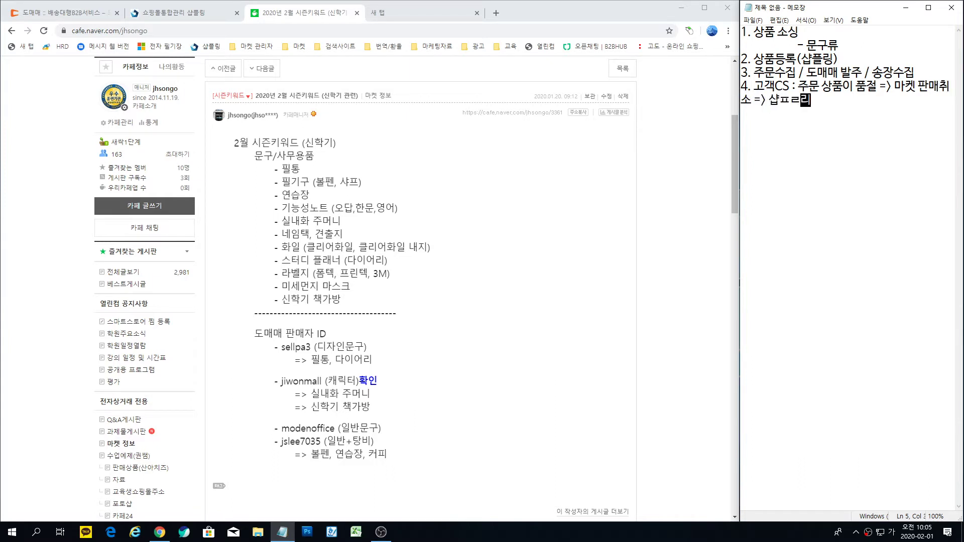
{"action": "key", "text": "BackSpace"}
{"action": "key", "text": "BackSpace"}
{"action": "type", "text": "플링 취소"}
Step: Add a '============//' separator line below item 4
{"action": "key", "text": "Return"}
{"action": "type", "text": "============//"}
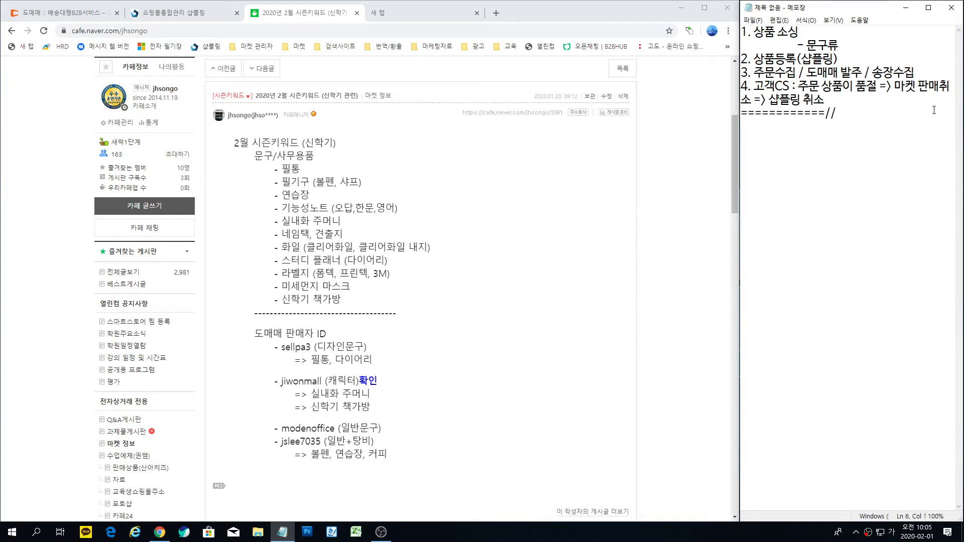
{"action": "left_click", "coordinate": [810, 32]}
Step: Append (도매매) to item 1 and start a new '1. 상품소싱' heading below the separator
{"action": "type", "text": "(도매매)"}
{"action": "left_click", "coordinate": [851, 116]}
{"action": "key", "text": "Return"}
{"action": "key", "text": "Return"}
{"action": "type", "text": "1. 상품ㅅ"}
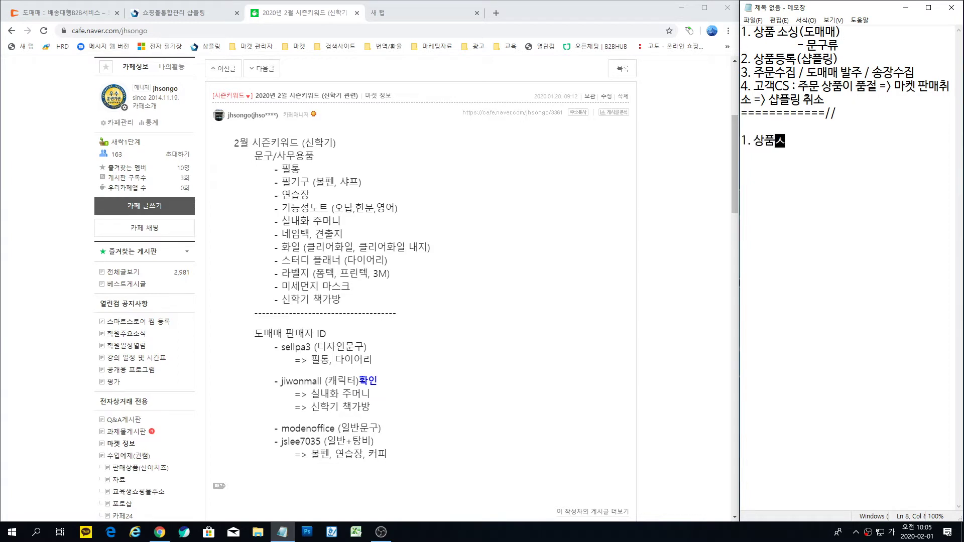
{"action": "type", "text": "소싱"}
Step: Add indented sub-items '1.1 한개 상품 소싱' and '1.2 여러개 상품 소싱'
{"action": "key", "text": "Return"}
{"action": "key", "text": "Tab"}
{"action": "type", "text": "1."}
{"action": "type", "text": "1 "}
{"action": "type", "text": "한개 사"}
{"action": "type", "text": "상품 소싱"}
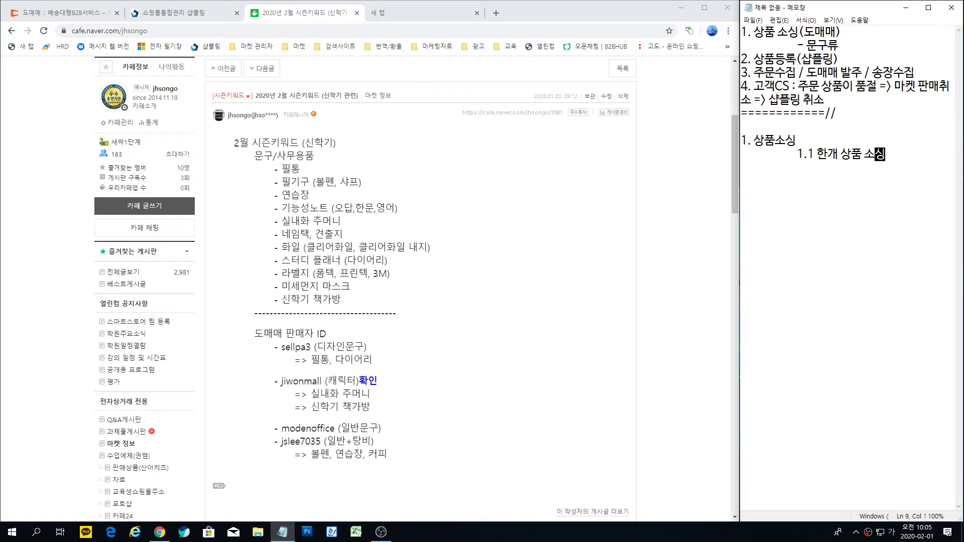
{"action": "key", "text": "Return"}
{"action": "key", "text": "Tab"}
{"action": "type", "text": "1.2 여래"}
{"action": "key", "text": "BackSpace"}
{"action": "type", "text": "러개 상"}
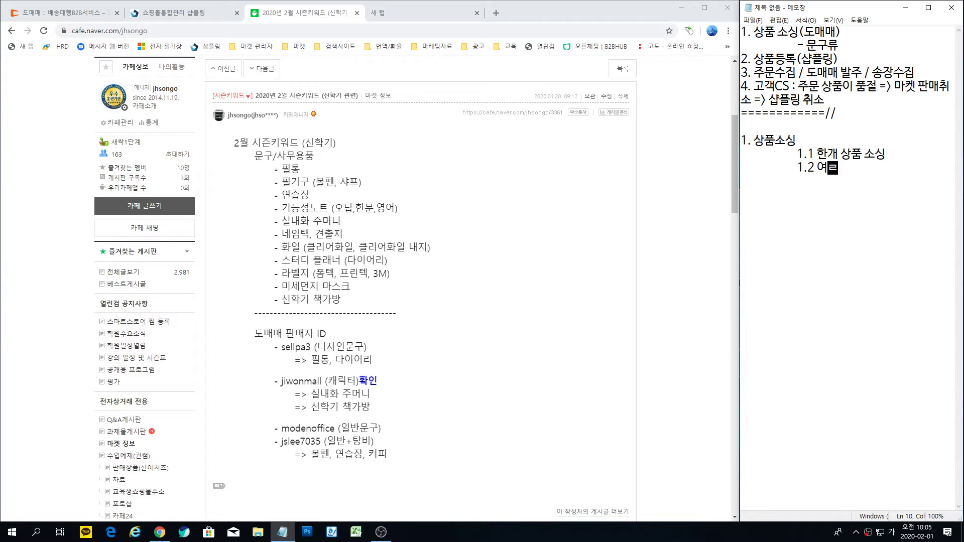
{"action": "type", "text": "품 소싱"}
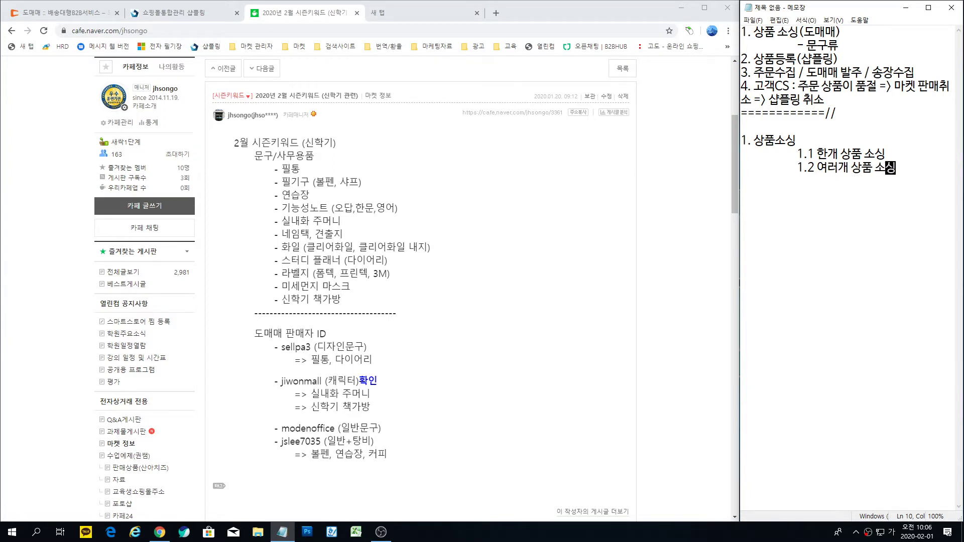
Step: Under 1.2, add points '> 판매자(공급사)' and '> 공급사 상품중에 일부 상품만 가져올 수 있습니다.'
{"action": "key", "text": "Return"}
{"action": "key", "text": "Tab"}
{"action": "type", "text": "> 판매자"}
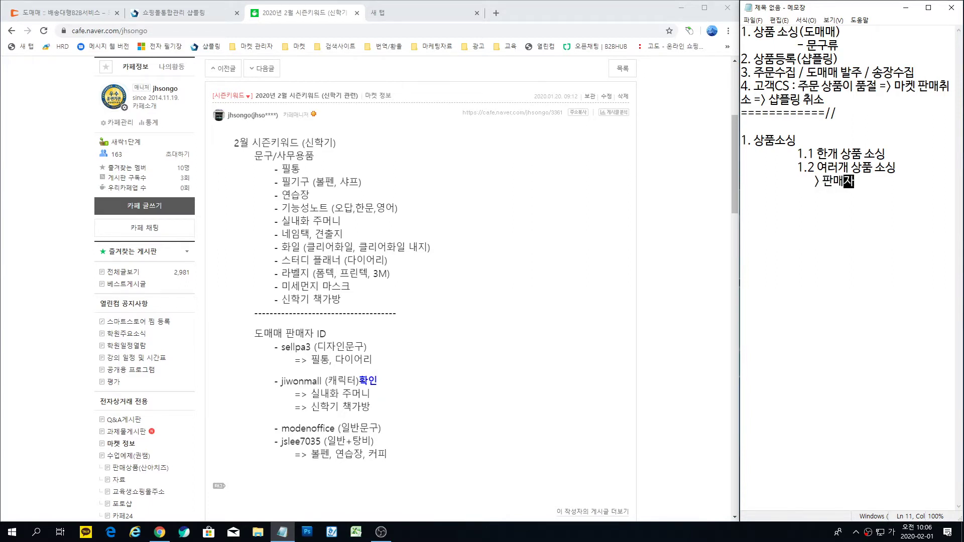
{"action": "type", "text": "(공급사"}
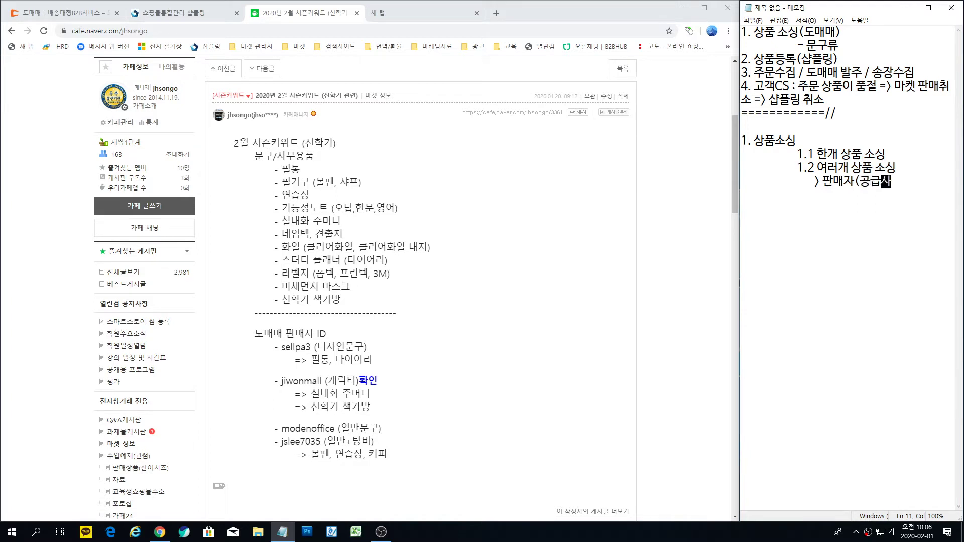
{"action": "type", "text": ")"}
{"action": "key", "text": "Tab"}
{"action": "type", "text": ">"}
{"action": "type", "text": "공급사 상품"}
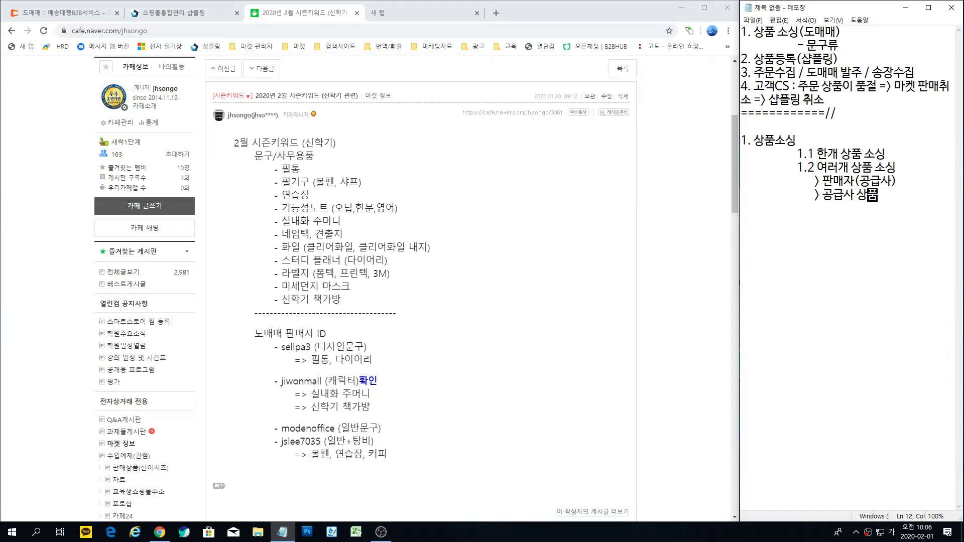
{"action": "type", "text": "중에 일부 상품 만"}
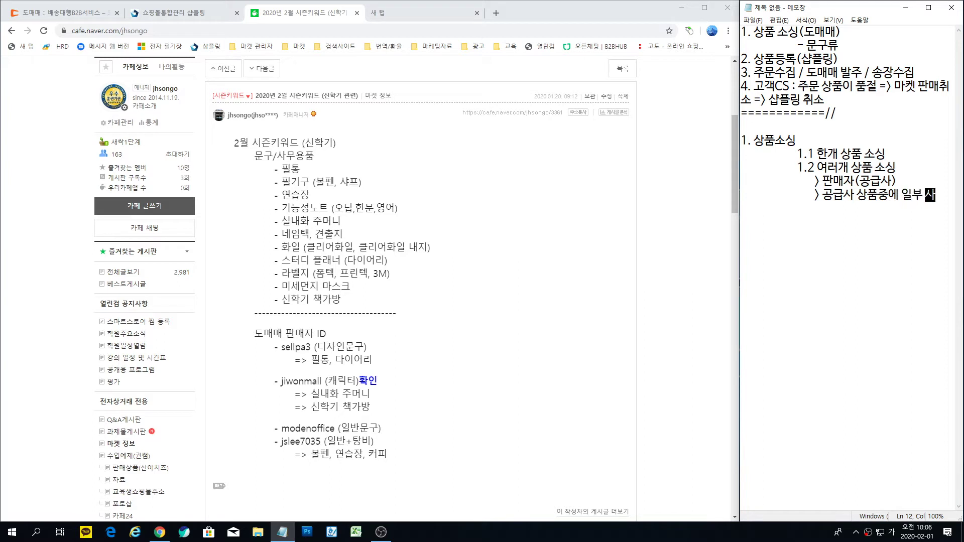
{"action": "type", "text": " 가져오ㄹ 수 이"}
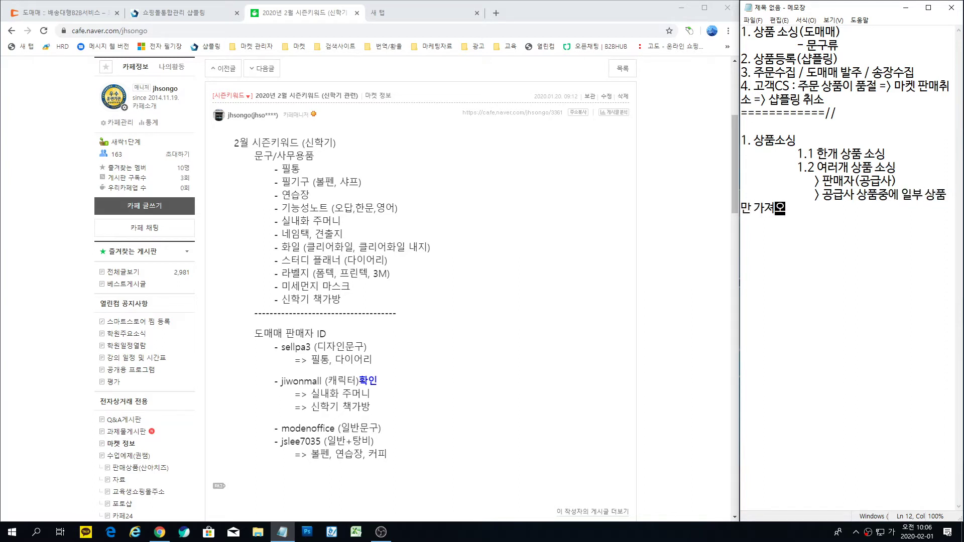
{"action": "type", "text": "ㅆ습니다."}
Step: Add the heading line '====== 상품 그룹 만들기( 샵플링)' below the sourcing notes
{"action": "key", "text": "Return"}
{"action": "type", "text": "======"}
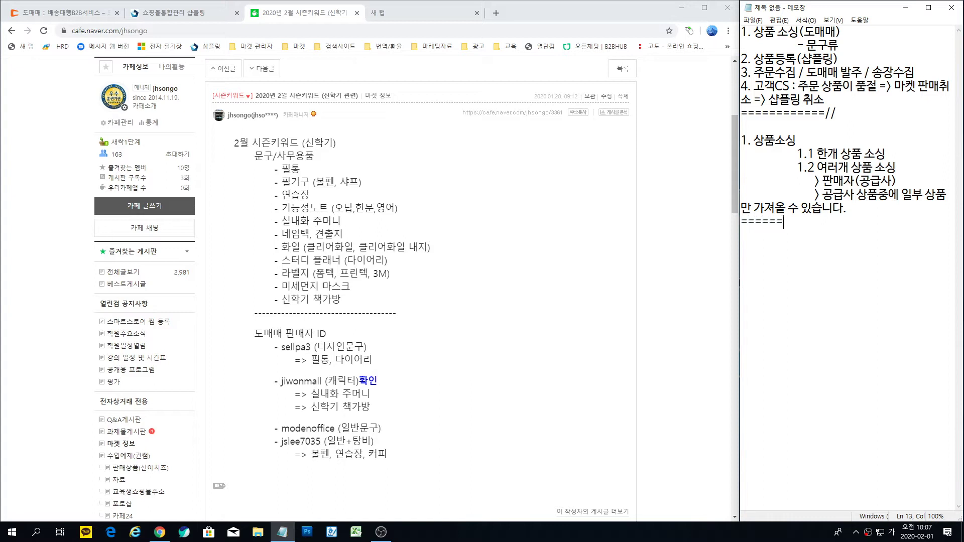
{"action": "type", "text": " 상품 그룹 만들기"}
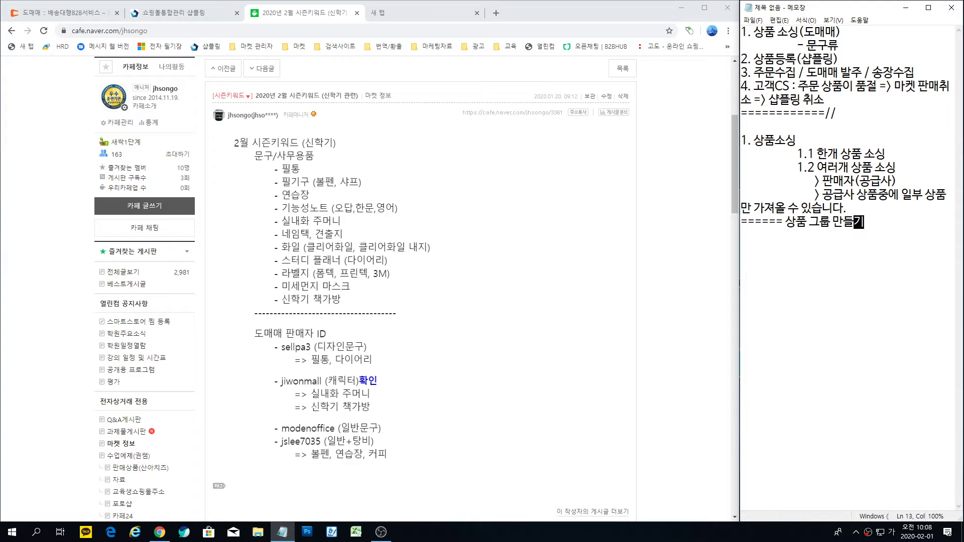
{"action": "type", "text": "( 샵프"}
{"action": "type", "text": "링)"}
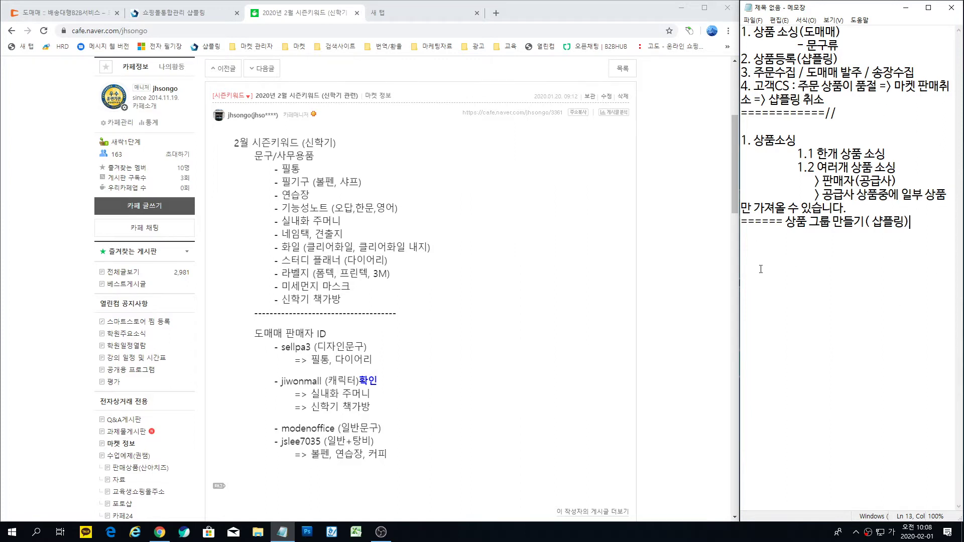
Step: Highlight 한개 상품 소싱, 여러개 상품 소싱 and the 상품 그룹 만들기 heading
{"action": "left_click_drag", "start_coordinate": [818, 154], "coordinate": [887, 154]}
{"action": "left_click_drag", "start_coordinate": [818, 167], "coordinate": [896, 168]}
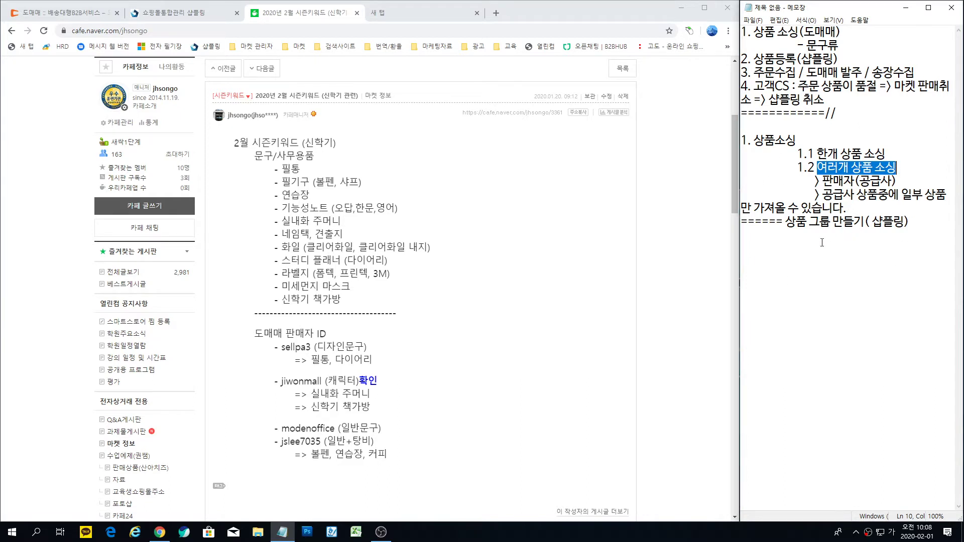
{"action": "left_click_drag", "start_coordinate": [786, 221], "coordinate": [910, 225]}
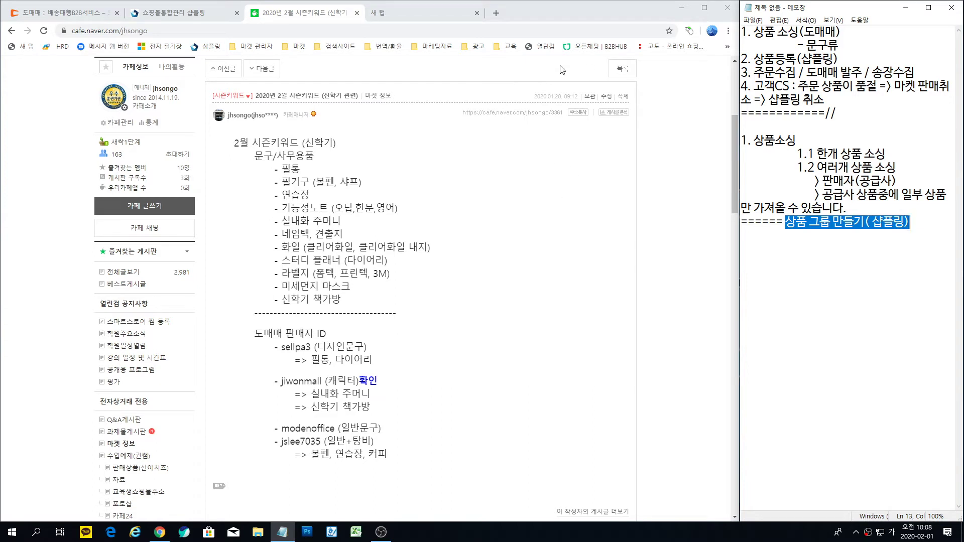
Step: Log into the Shopling admin with the autofilled credentials and close both notice popups
{"action": "left_click", "coordinate": [194, 14]}
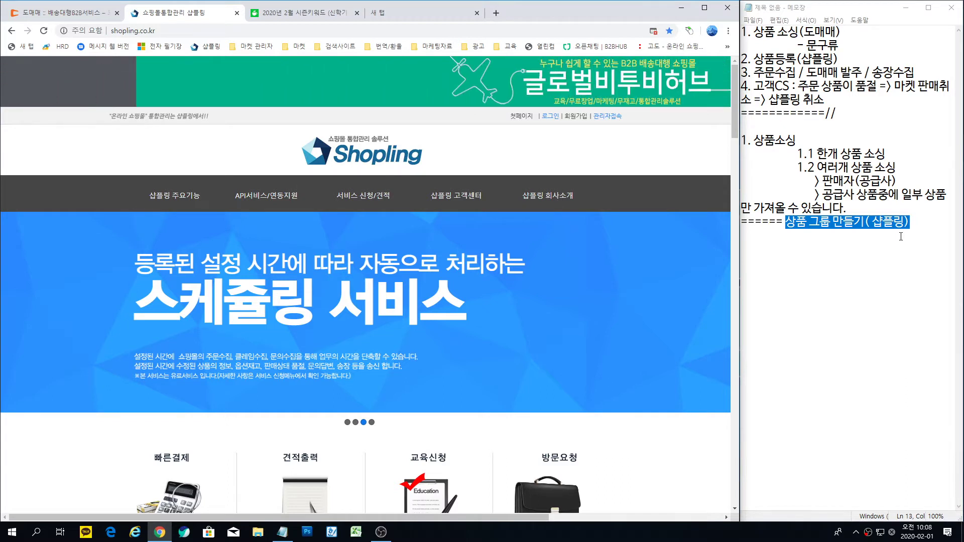
{"action": "left_click", "coordinate": [550, 116]}
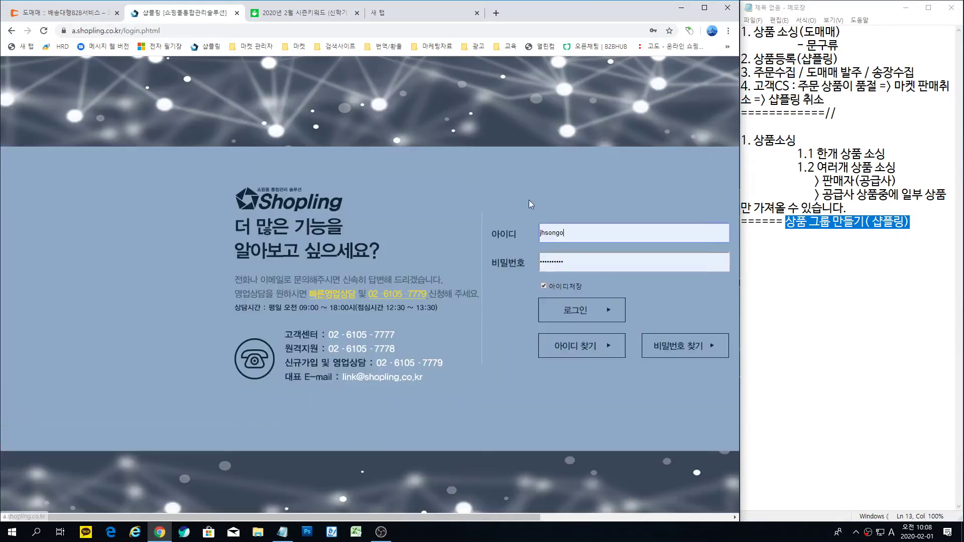
{"action": "left_click", "coordinate": [590, 314]}
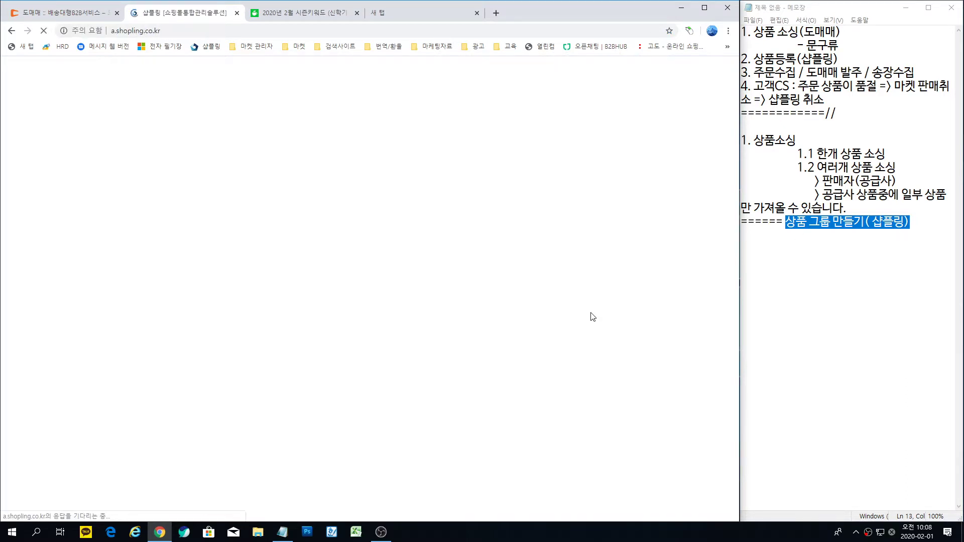
{"action": "left_click", "coordinate": [174, 281]}
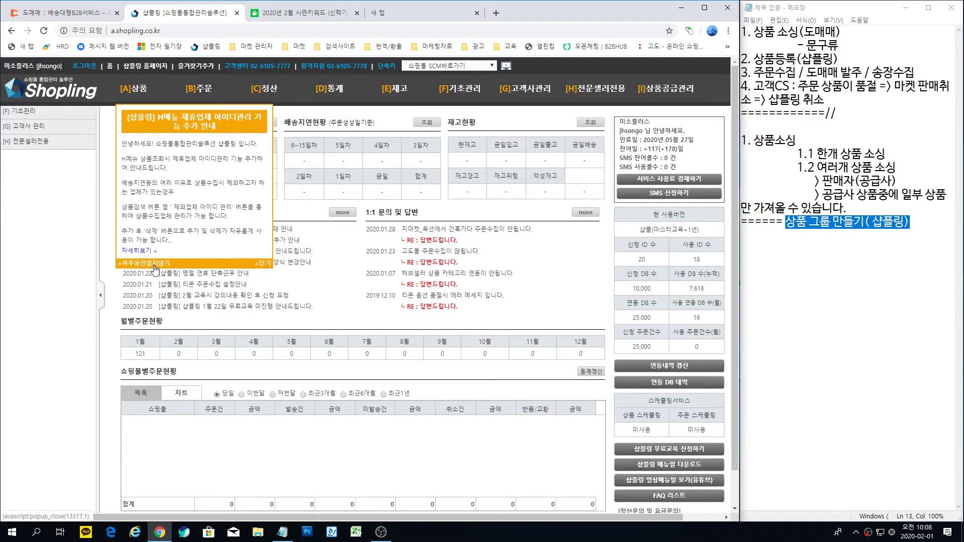
{"action": "left_click", "coordinate": [153, 264]}
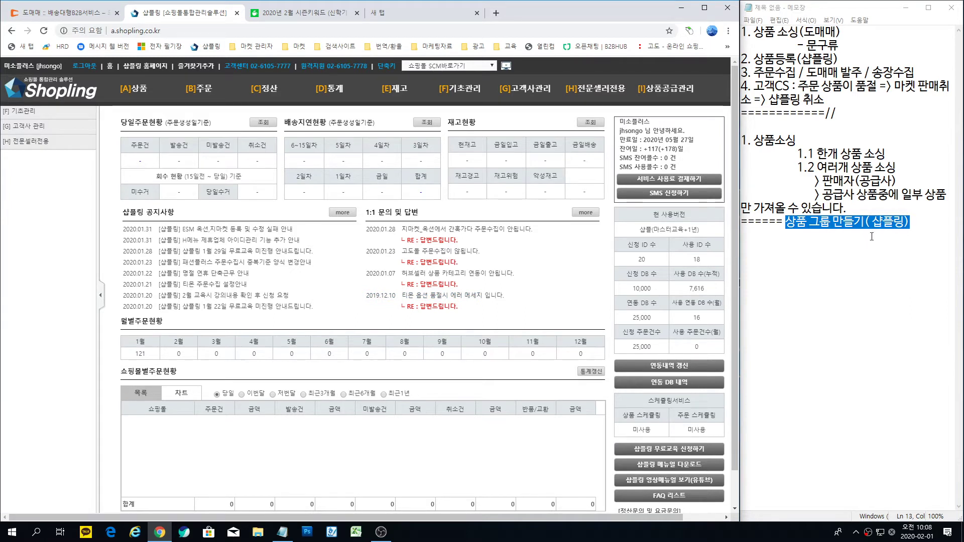
Step: Go to [A]상품 > [4] 상품조회수정
{"action": "mouse_move", "coordinate": [142, 95]}
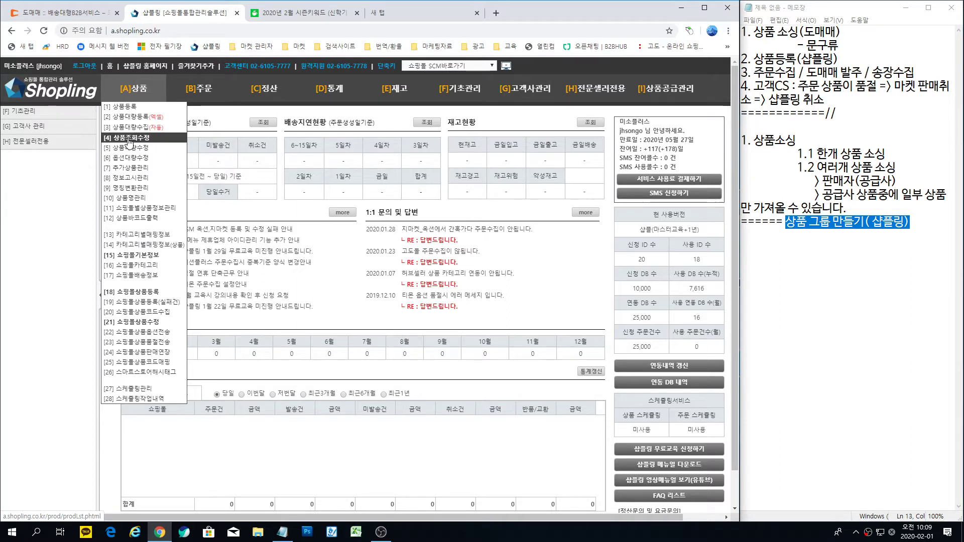
{"action": "left_click", "coordinate": [145, 142]}
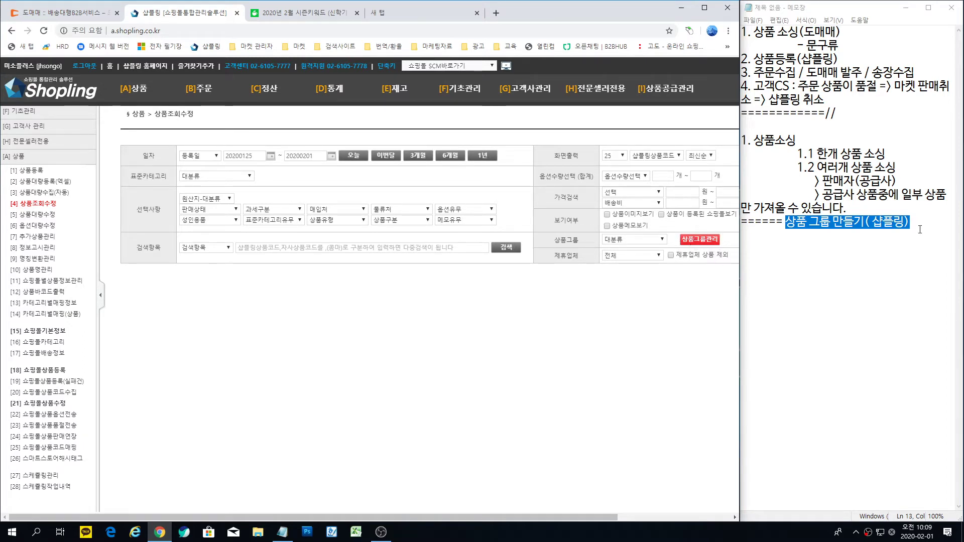
Step: Open 상품그룹관리 and scroll through the existing product groups
{"action": "left_click", "coordinate": [705, 241]}
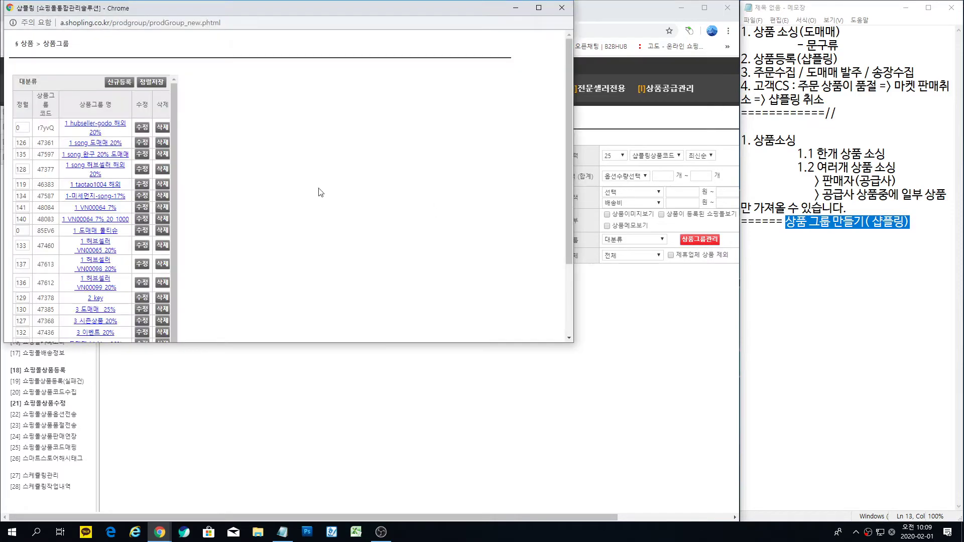
{"action": "scroll", "coordinate": [216, 179], "scroll_direction": "down", "scroll_amount": 3}
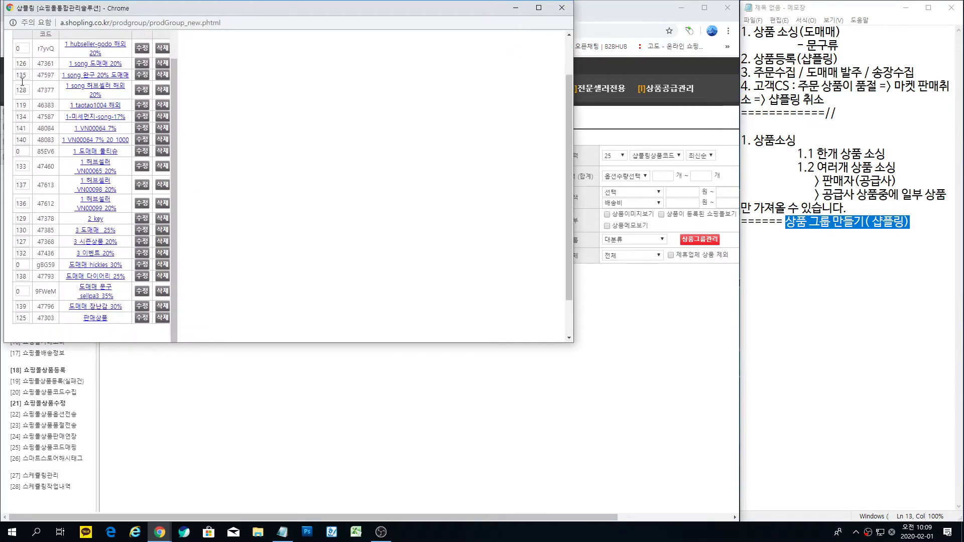
{"action": "scroll", "coordinate": [121, 65], "scroll_direction": "up", "scroll_amount": 1}
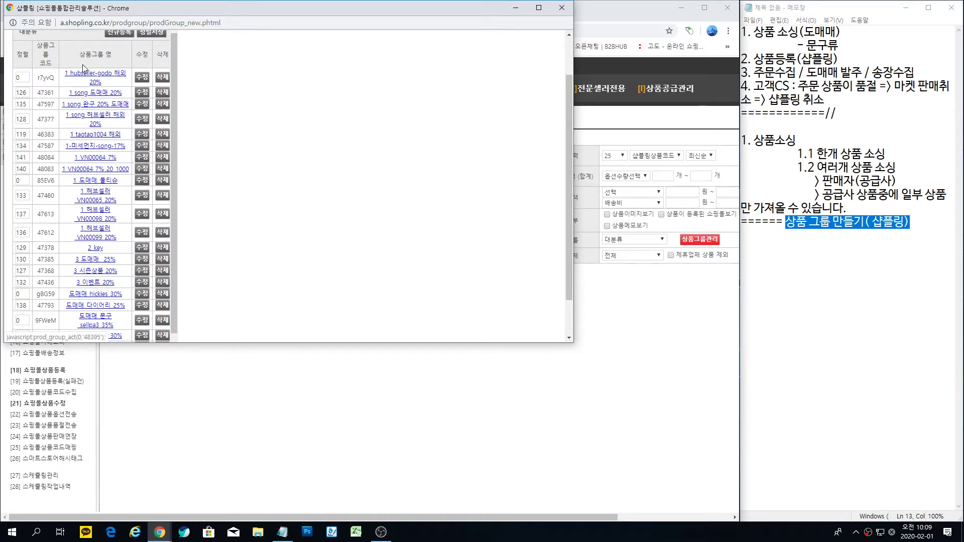
{"action": "scroll", "coordinate": [104, 115], "scroll_direction": "up", "scroll_amount": 2}
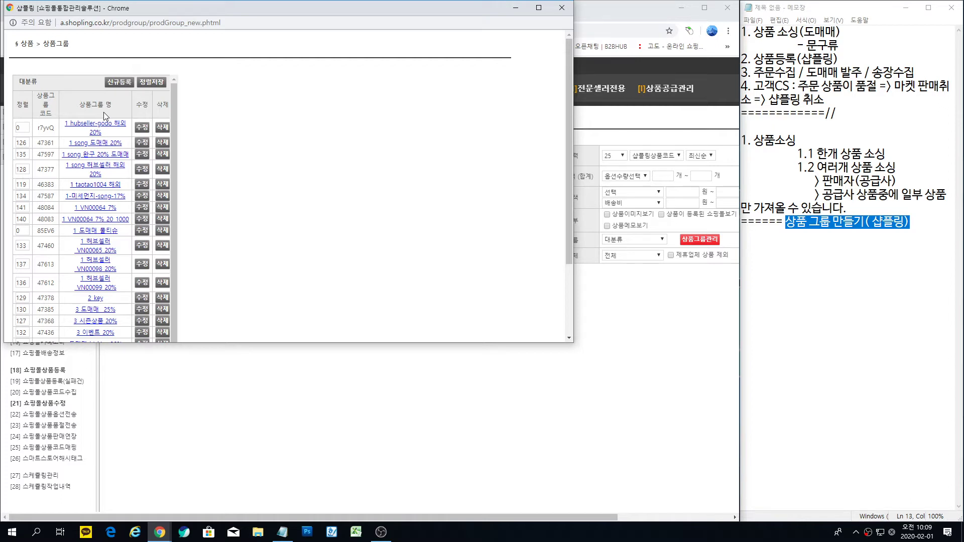
Step: Register a new product group named 1_1_도매매_필통_30% and confirm the save alert
{"action": "left_click", "coordinate": [118, 81]}
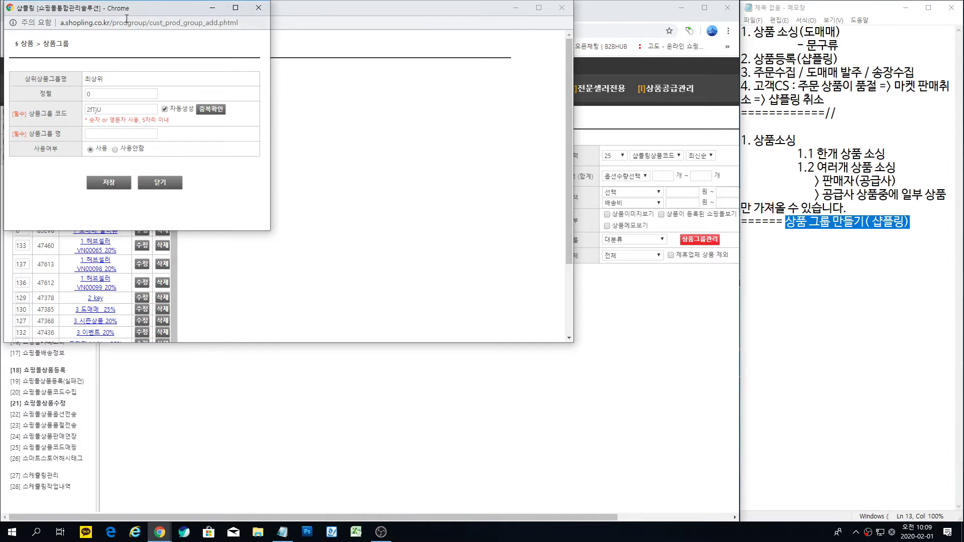
{"action": "left_click_drag", "start_coordinate": [156, 8], "coordinate": [373, 31]}
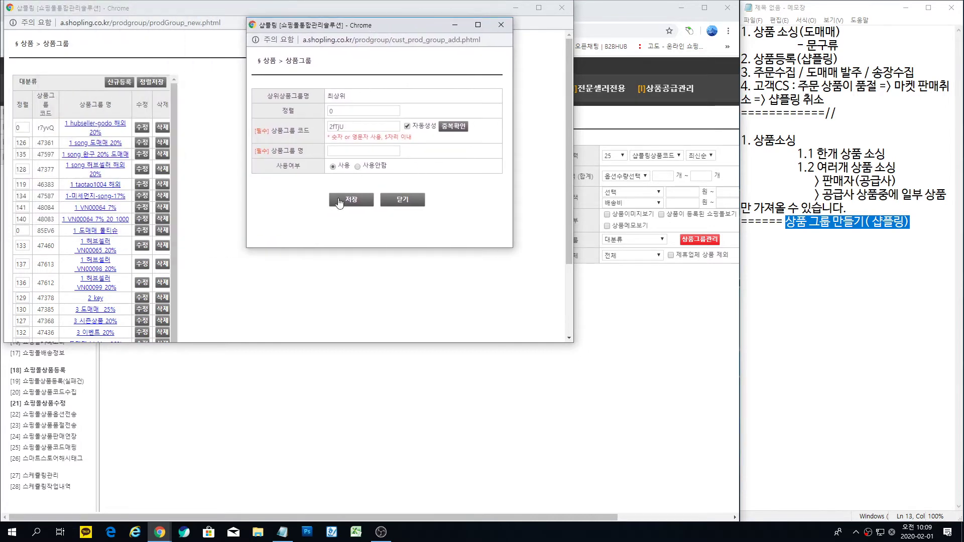
{"action": "left_click", "coordinate": [341, 151]}
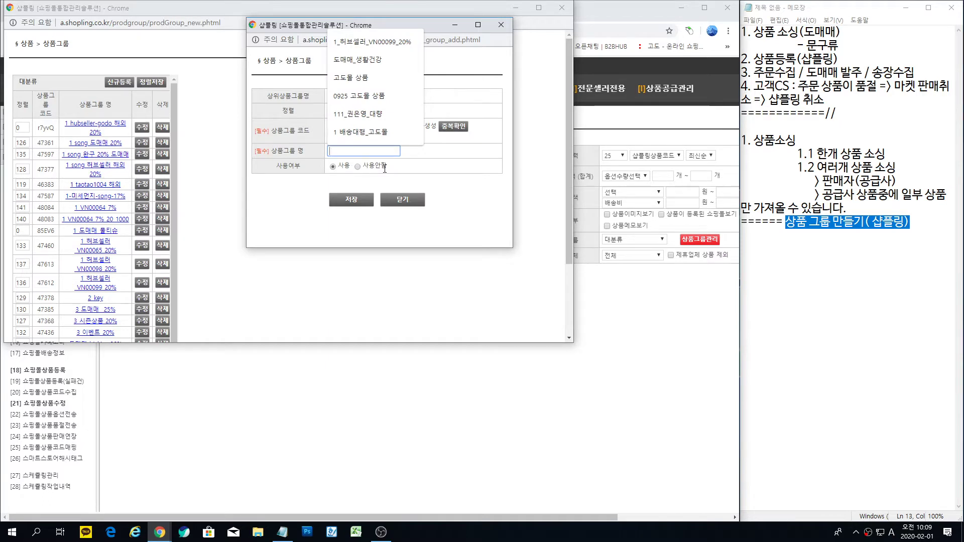
{"action": "key", "text": "Hangul"}
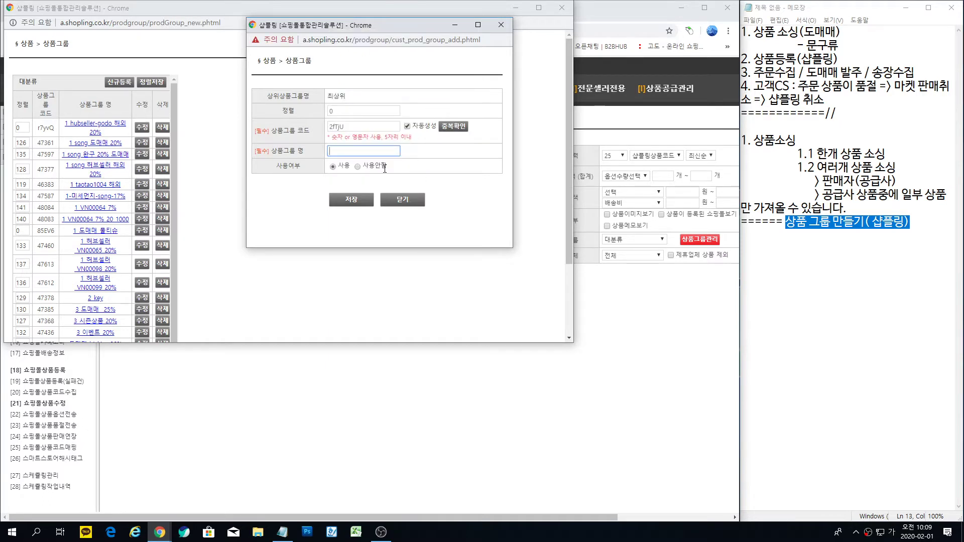
{"action": "type", "text": "도매매"}
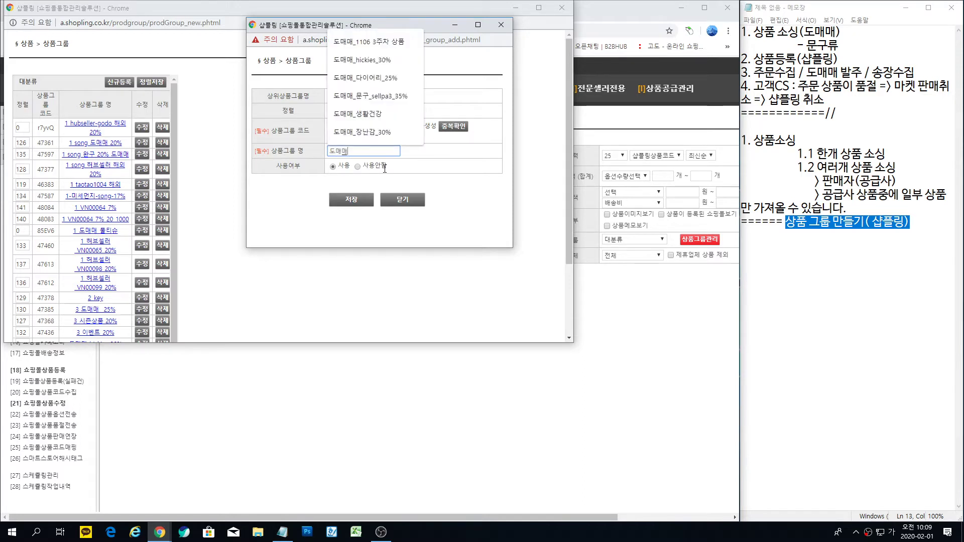
{"action": "type", "text": "_필조"}
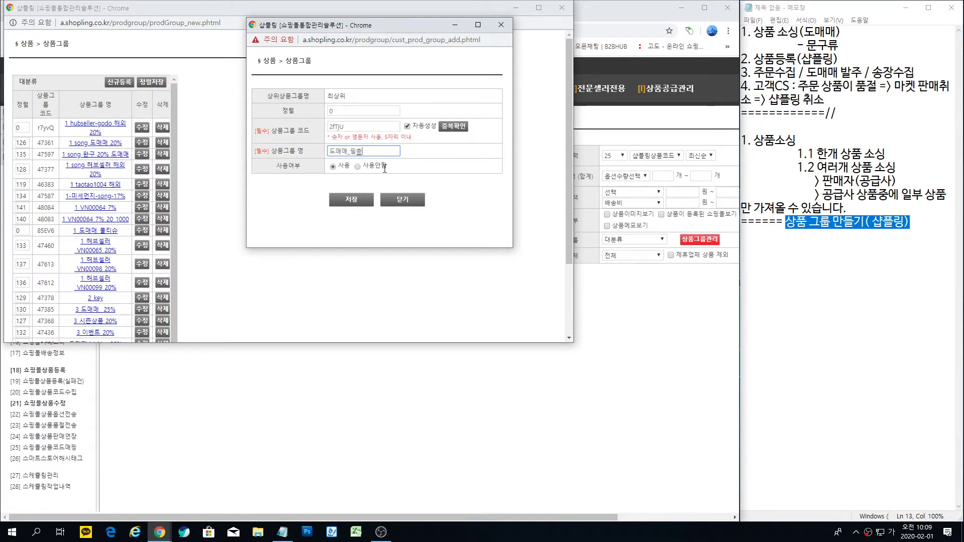
{"action": "key", "text": "BackSpace"}
{"action": "key", "text": "BackSpace"}
{"action": "key", "text": "BackSpace"}
{"action": "type", "text": "통"}
{"action": "type", "text": "_"}
{"action": "type", "text": "30%"}
{"action": "type", "text": "1"}
{"action": "type", "text": "_1"}
{"action": "type", "text": "_"}
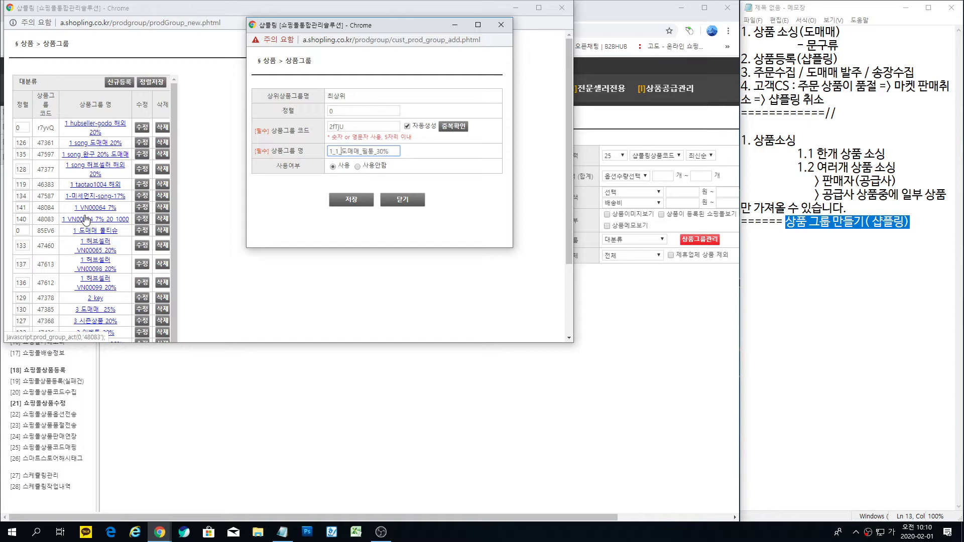
{"action": "left_click", "coordinate": [352, 200]}
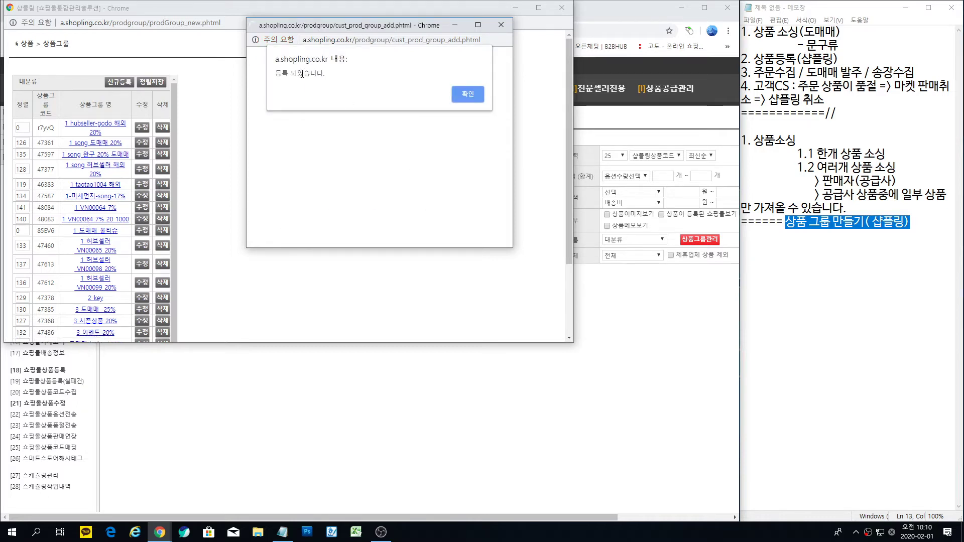
{"action": "left_click", "coordinate": [476, 95]}
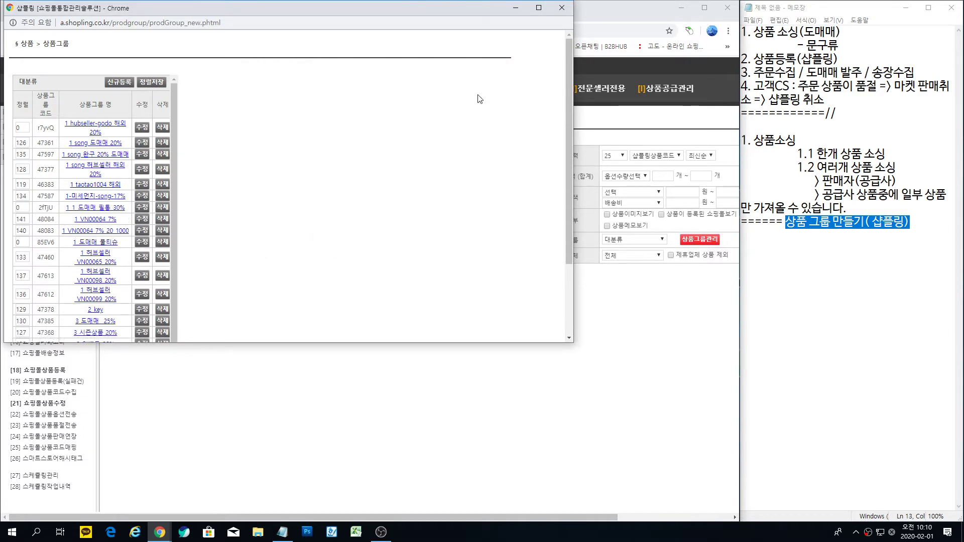
Step: Close the 상품그룹 window and mark the product-group note line in Notepad
{"action": "left_click", "coordinate": [563, 11]}
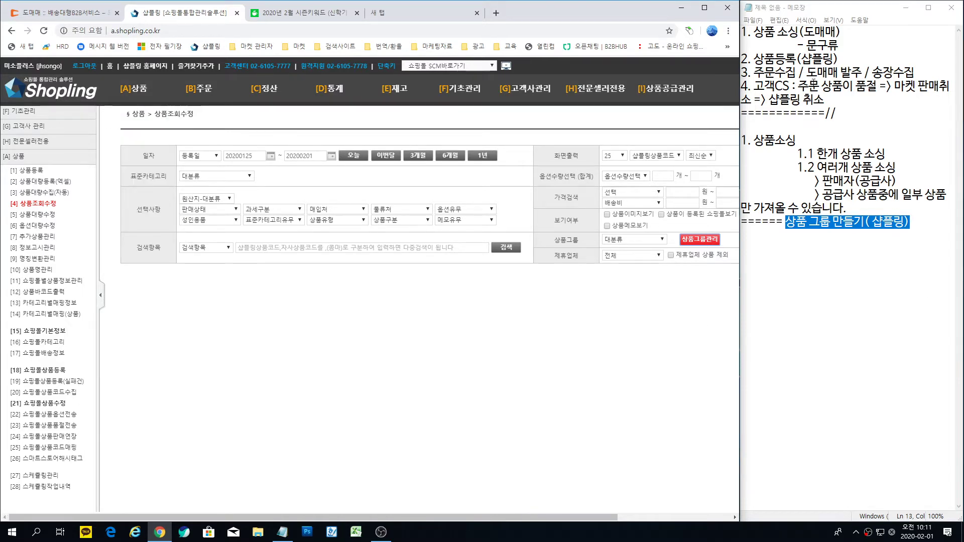
{"action": "left_click", "coordinate": [795, 140]}
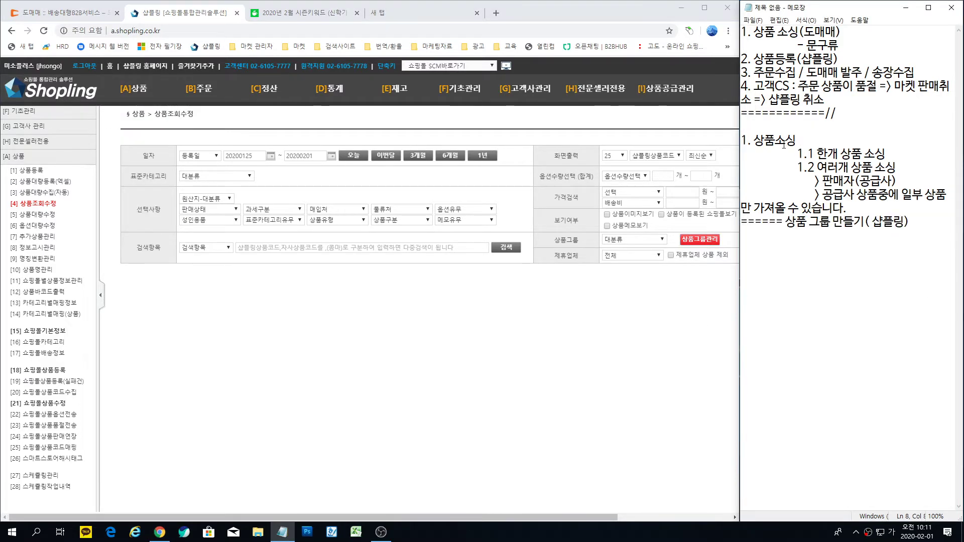
{"action": "left_click_drag", "start_coordinate": [787, 222], "coordinate": [911, 223]}
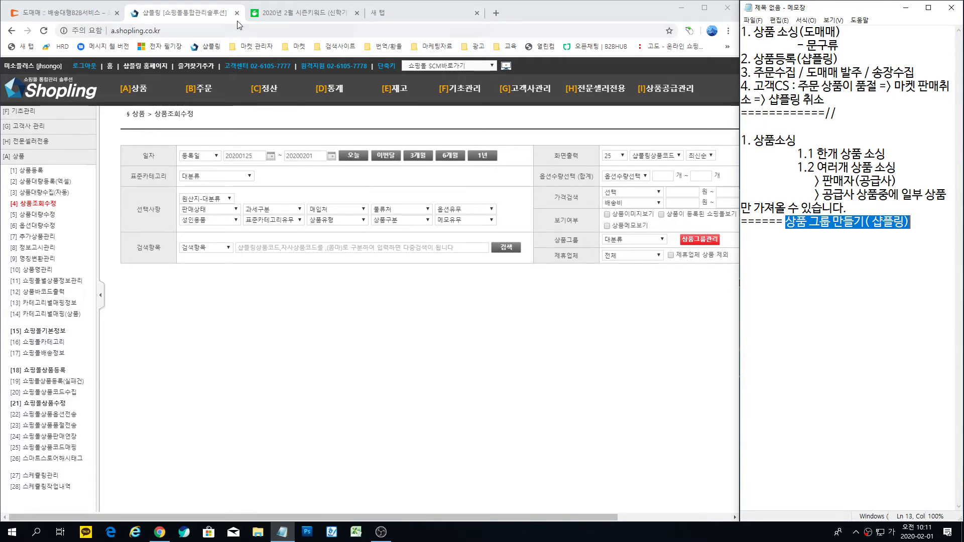
Step: Bring the browser forward and switch to the Domeggook (도매매) tab
{"action": "left_click", "coordinate": [198, 15]}
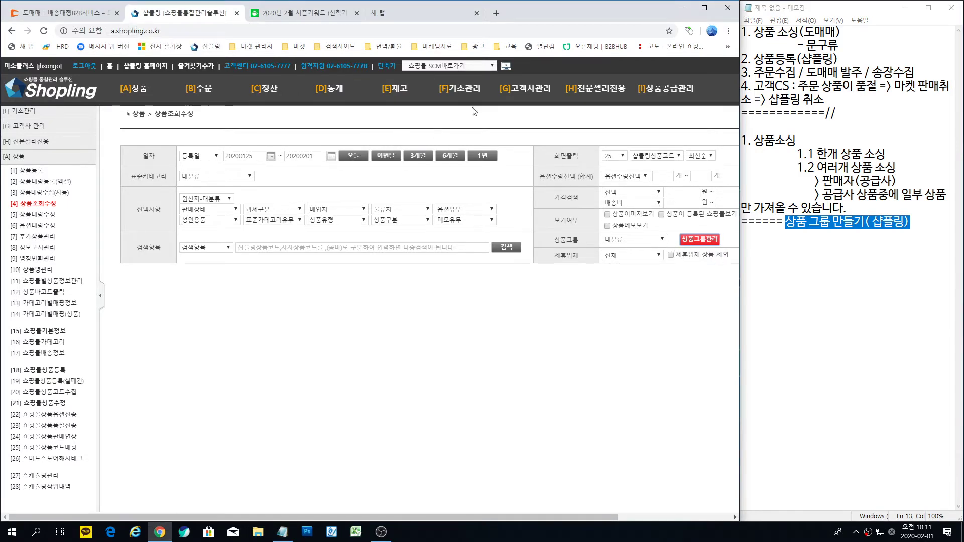
{"action": "left_click", "coordinate": [315, 15]}
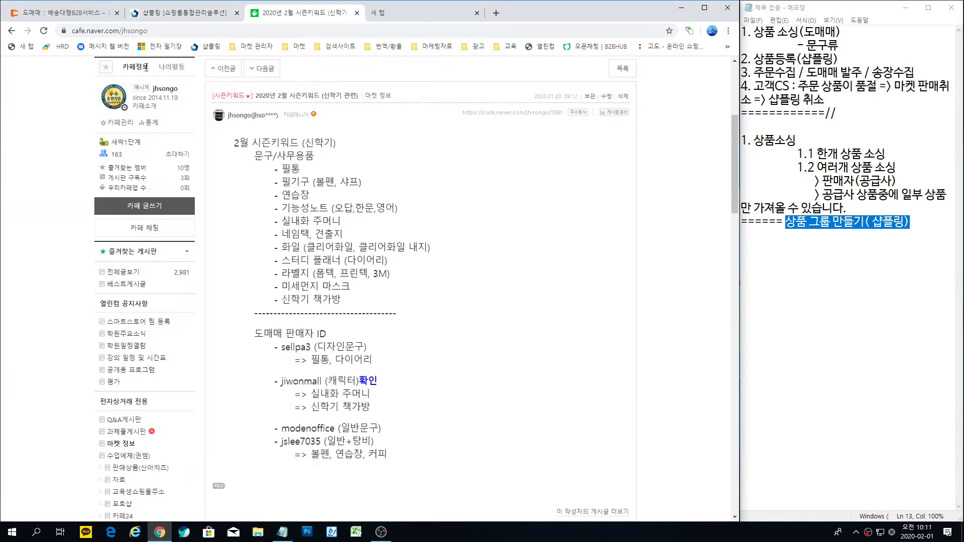
{"action": "left_click", "coordinate": [81, 12]}
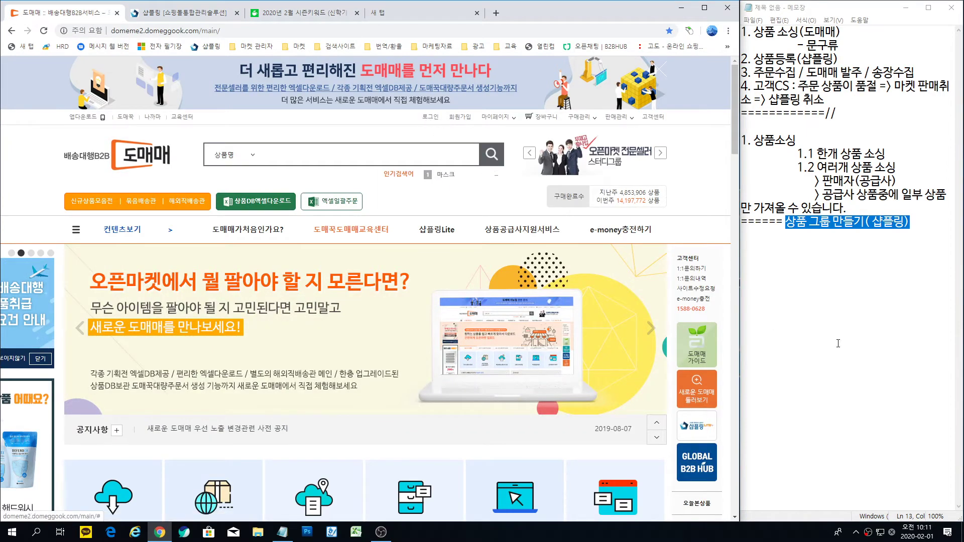
Step: Sign in to Domeggook using the saved member account from the autofill list
{"action": "left_click", "coordinate": [844, 331]}
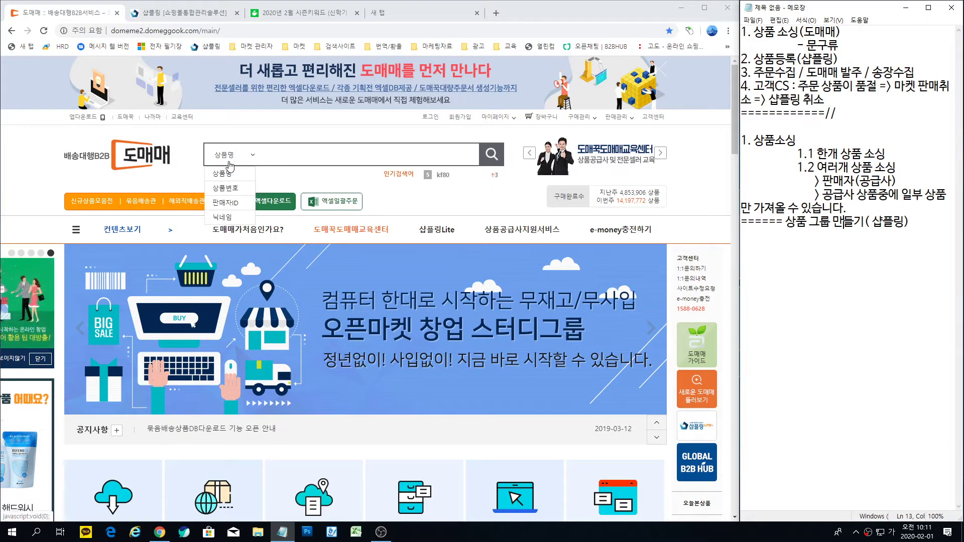
{"action": "left_click", "coordinate": [431, 120]}
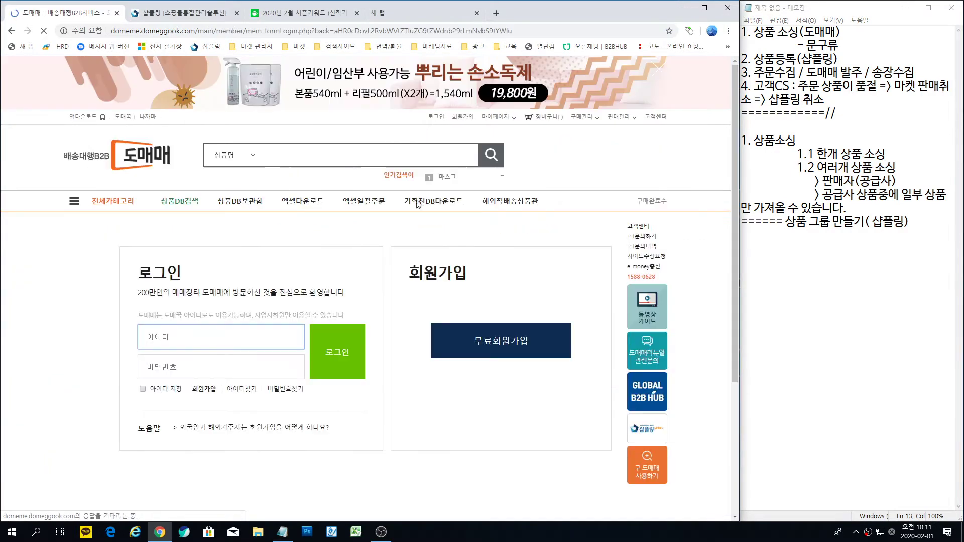
{"action": "left_click", "coordinate": [184, 336]}
{"action": "left_click", "coordinate": [169, 367]}
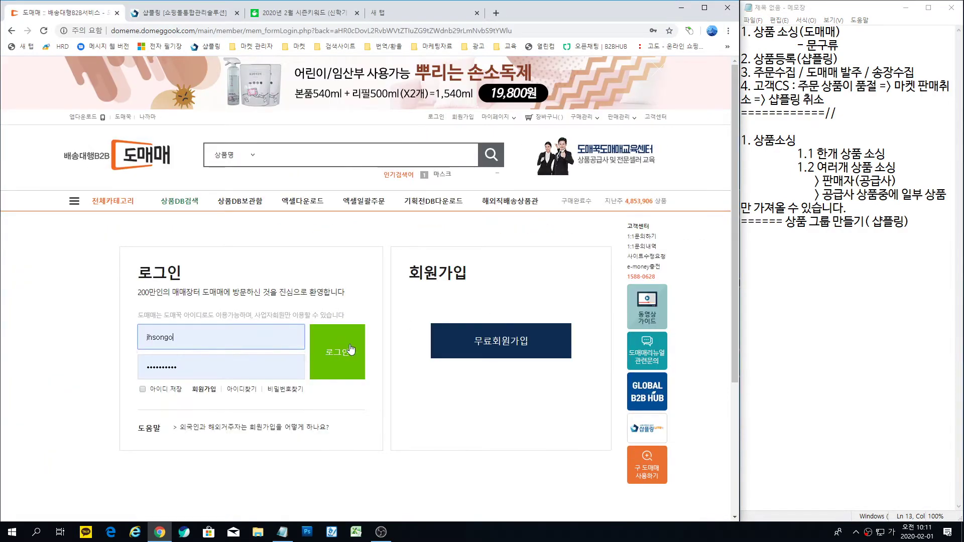
{"action": "left_click", "coordinate": [339, 356]}
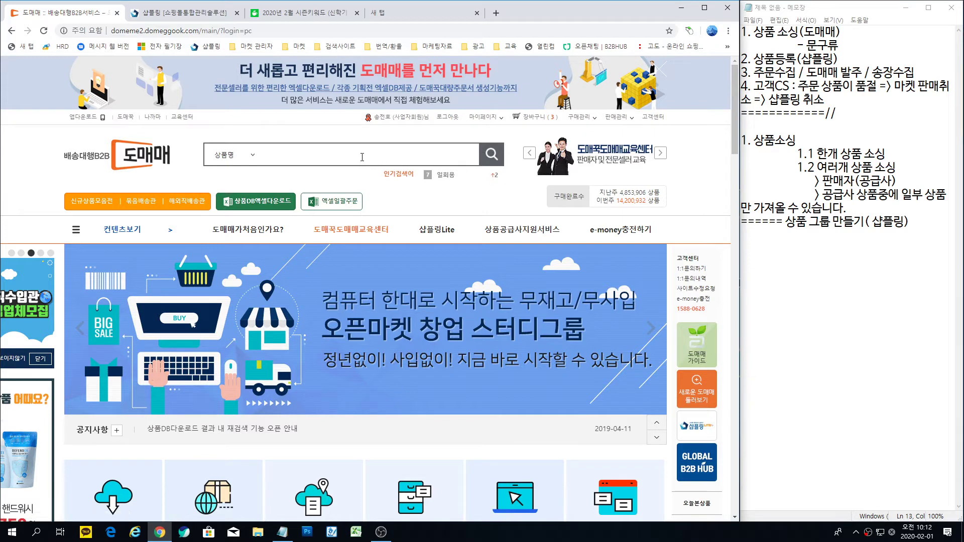
Step: Search Domeggook for 문구 products
{"action": "left_click", "coordinate": [340, 155]}
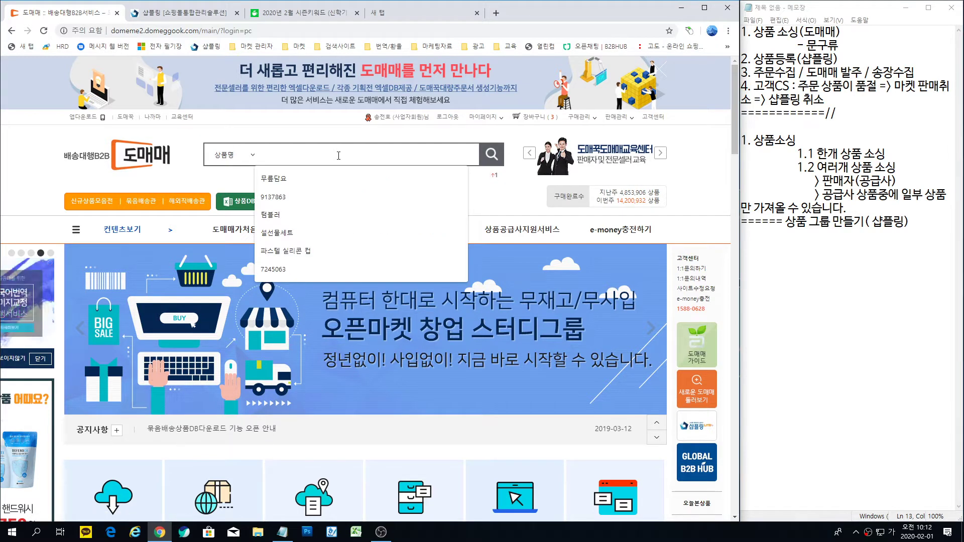
{"action": "type", "text": "문구"}
{"action": "key", "text": "Return"}
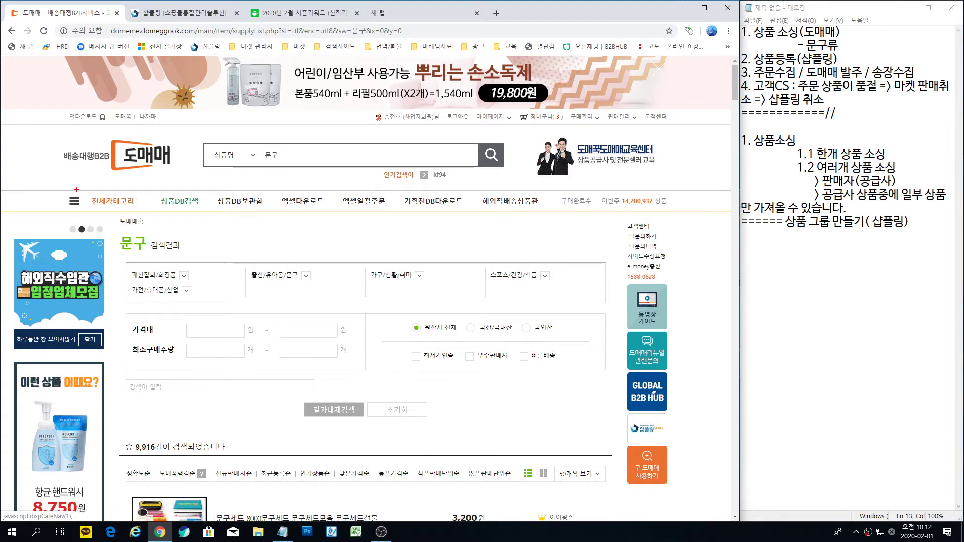
Step: Go to the 상품DB보관함 product storage page
{"action": "mouse_move", "coordinate": [49, 186]}
{"action": "left_mouse_down"}
{"action": "mouse_move", "coordinate": [117, 202]}
{"action": "mouse_move", "coordinate": [697, 213]}
{"action": "left_mouse_up"}
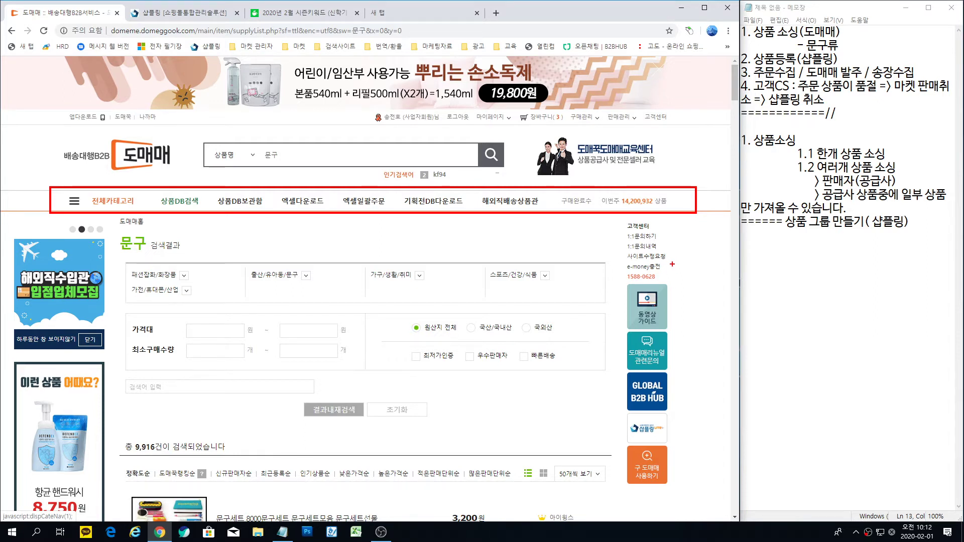
{"action": "key", "text": "Escape"}
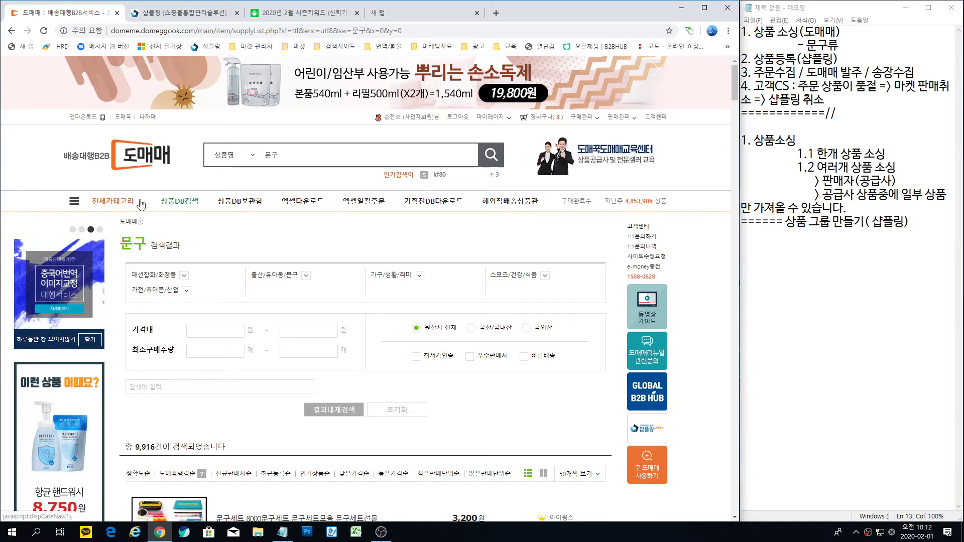
{"action": "left_click", "coordinate": [243, 206]}
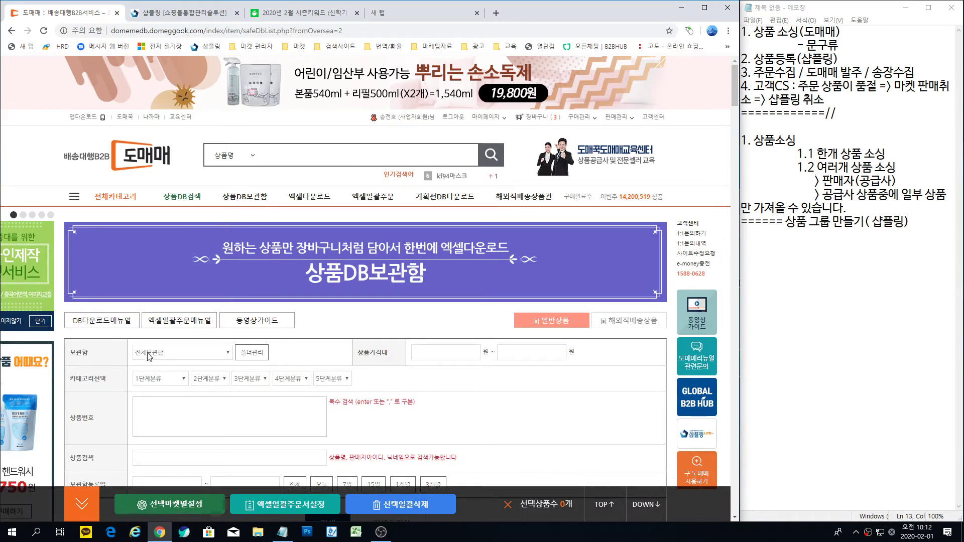
Step: Create a storage folder named 문구류_필통 in 폴더관리
{"action": "left_click", "coordinate": [253, 354]}
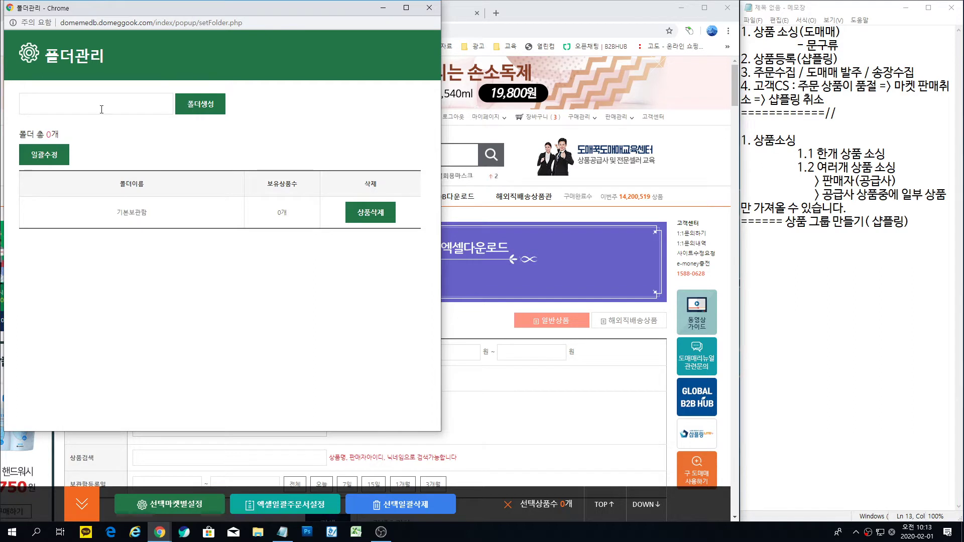
{"action": "left_click", "coordinate": [126, 103]}
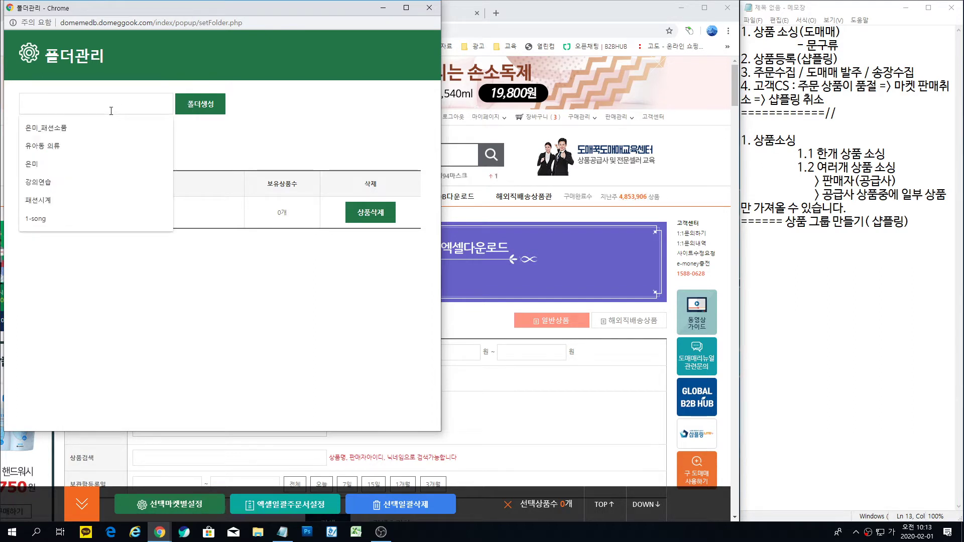
{"action": "type", "text": "문굴"}
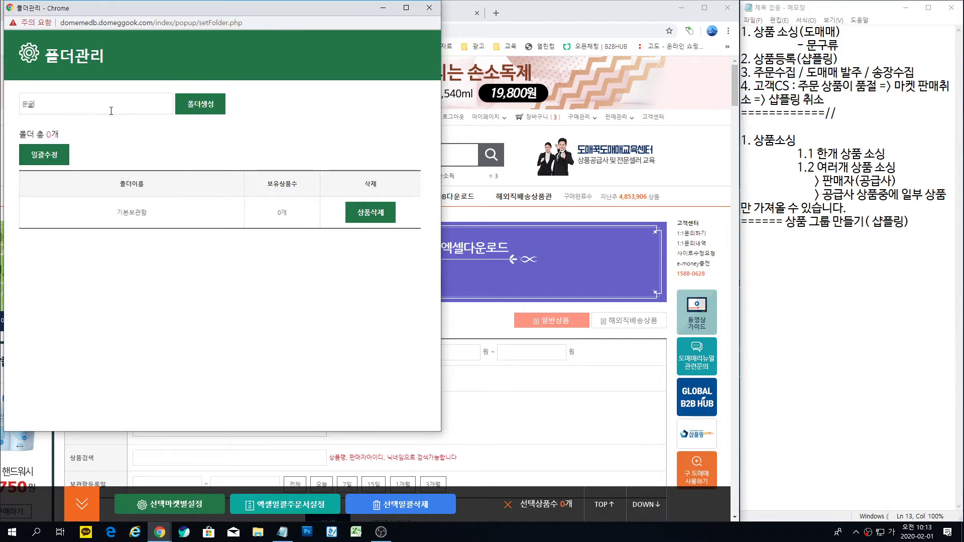
{"action": "type", "text": "류"}
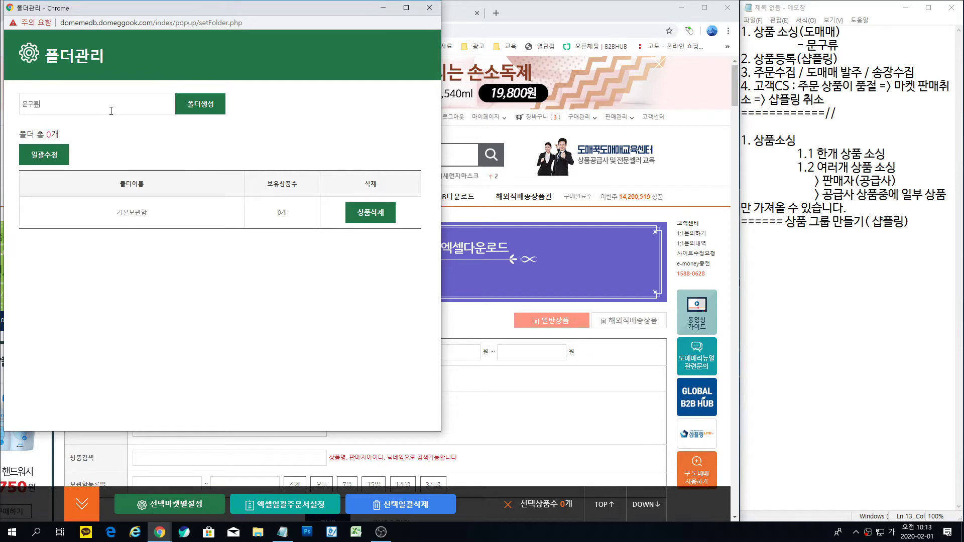
{"action": "type", "text": "_필통"}
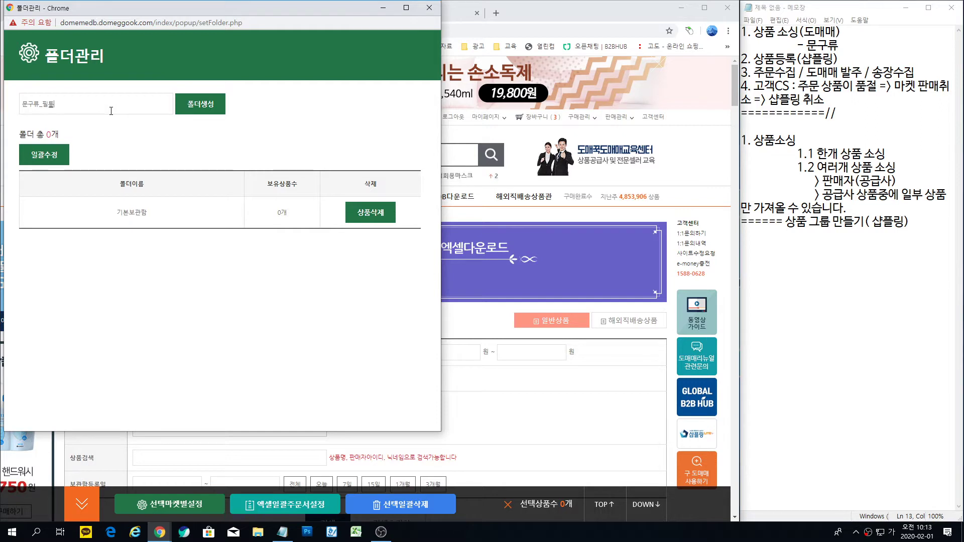
{"action": "left_click", "coordinate": [196, 110]}
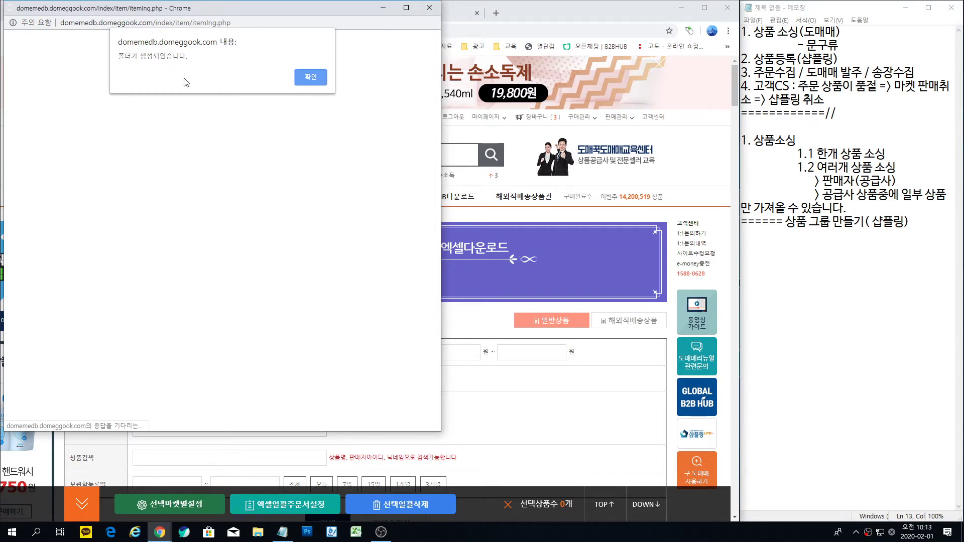
Step: Dismiss the folder-created alert and close the 폴더관리 window
{"action": "left_click", "coordinate": [311, 75]}
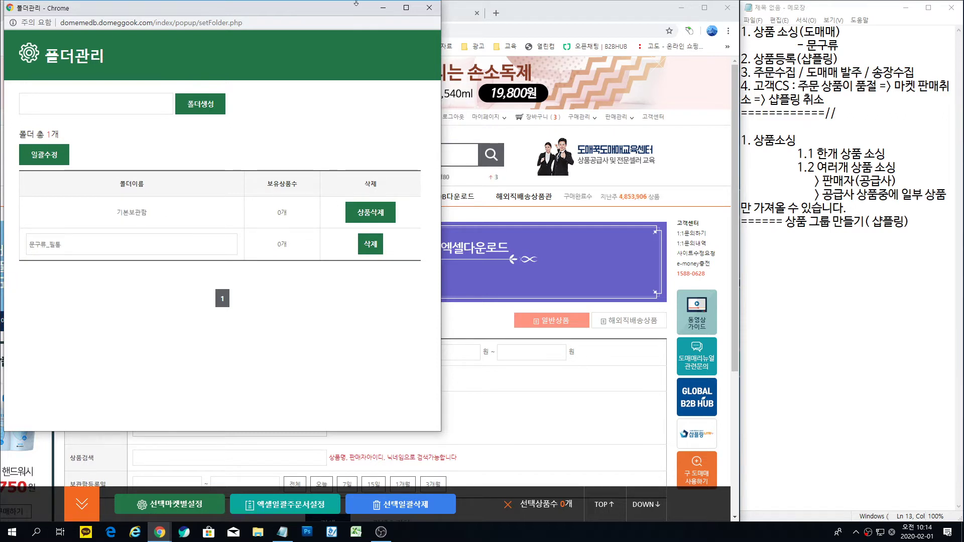
{"action": "left_click", "coordinate": [438, 11]}
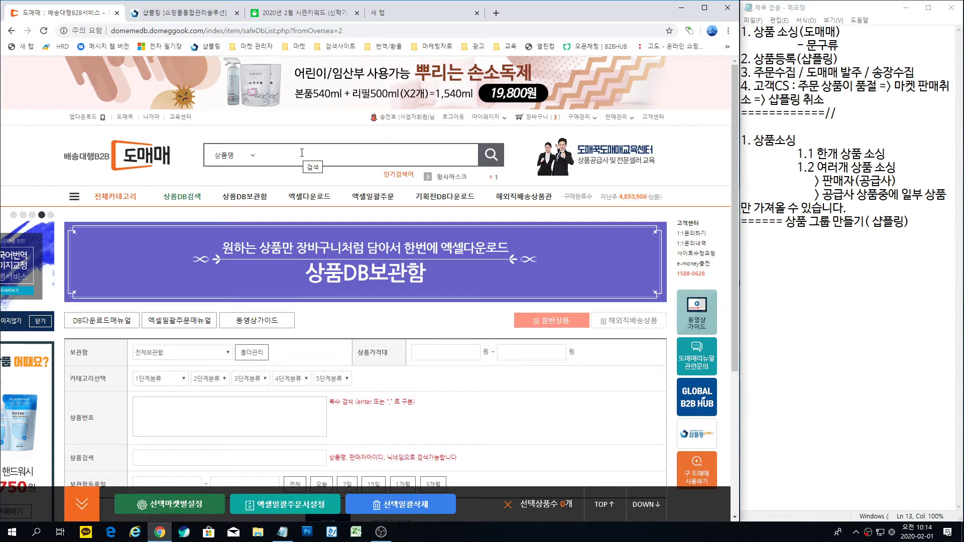
Step: Switch the Domeggook search type from 상품명 to 판매자ID
{"action": "left_click_drag", "start_coordinate": [886, 153], "coordinate": [797, 153]}
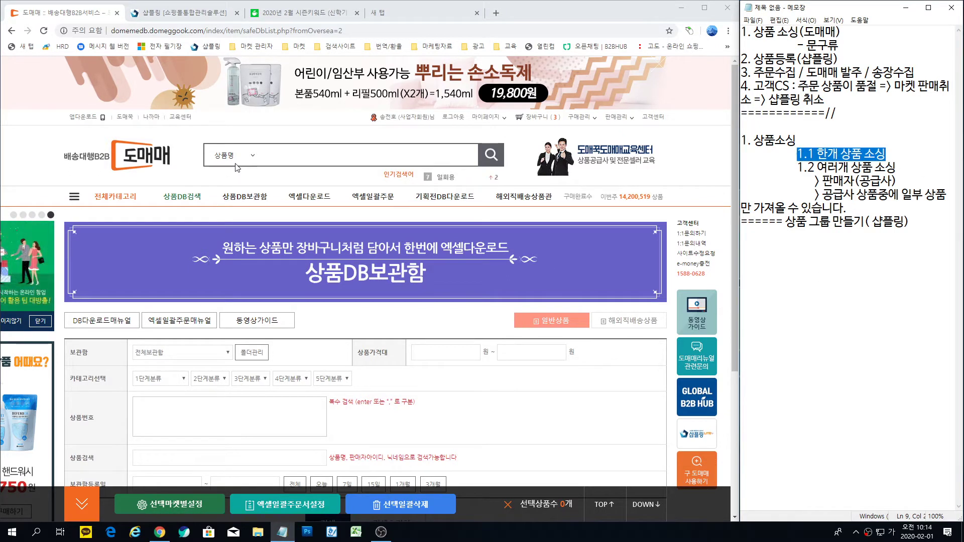
{"action": "left_click", "coordinate": [253, 159]}
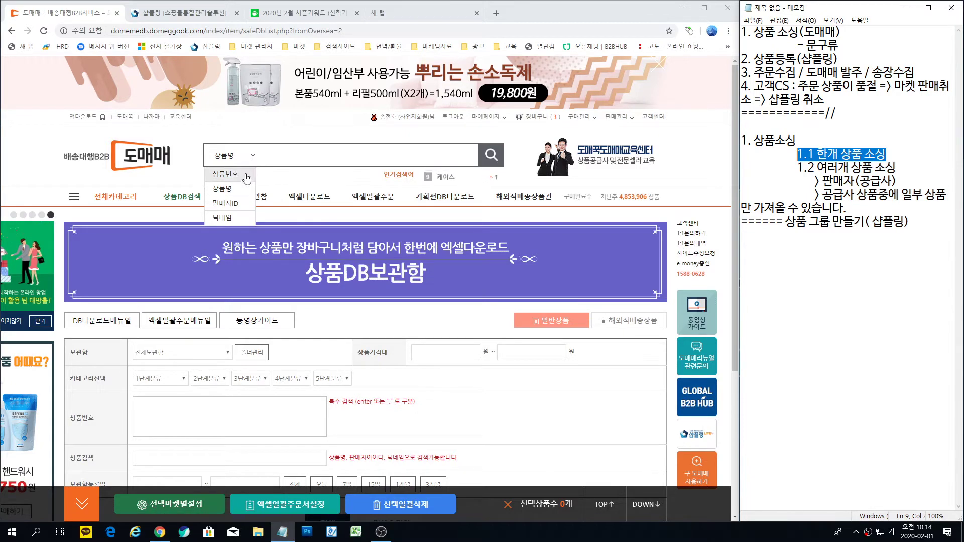
{"action": "left_click", "coordinate": [239, 208]}
Step: Add a '판매자 id :' line with the supplier's seller ID to the Notepad notes
{"action": "left_click", "coordinate": [915, 221]}
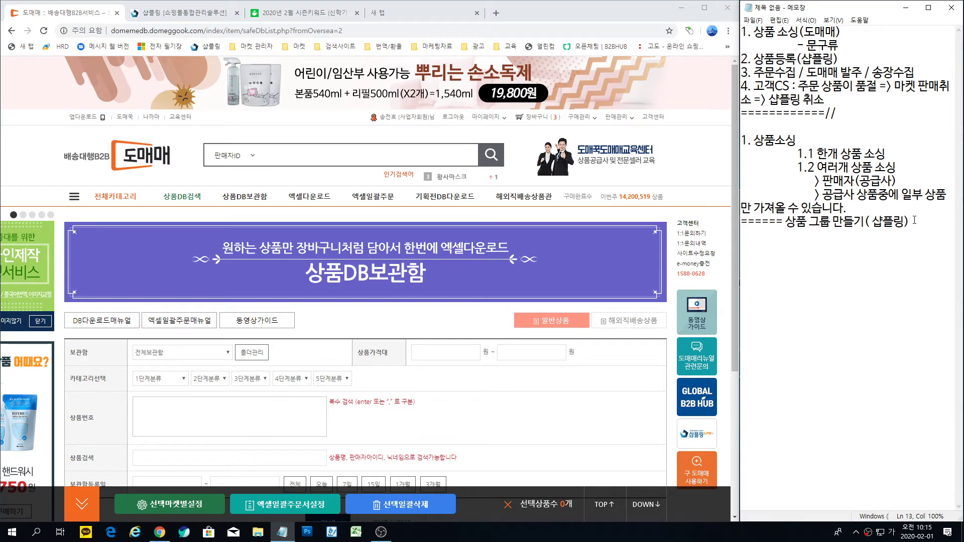
{"action": "key", "text": "Return"}
{"action": "key", "text": "Return"}
{"action": "type", "text": "판매자"}
{"action": "key", "text": "Hangul"}
{"action": "type", "text": "d"}
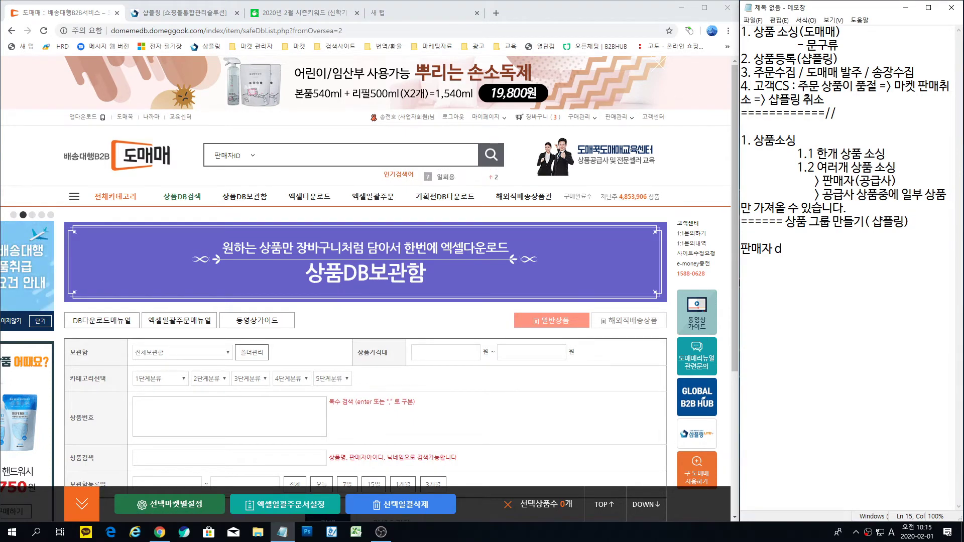
{"action": "key", "text": "BackSpace"}
{"action": "type", "text": "id :Sel"}
{"action": "key", "text": "BackSpace"}
{"action": "key", "text": "BackSpace"}
{"action": "key", "text": "BackSpace"}
{"action": "type", "text": "sellpa3"}
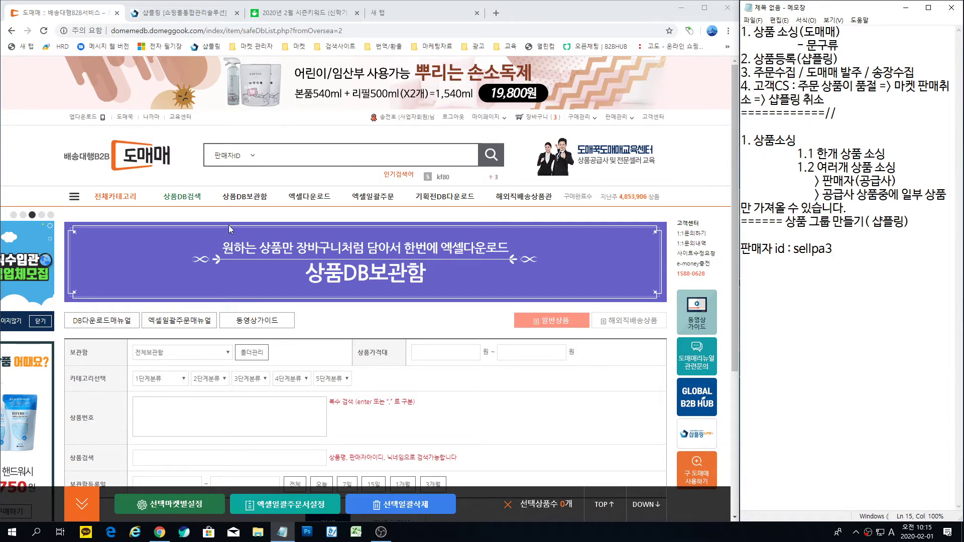
{"action": "left_click", "coordinate": [293, 160]}
{"action": "type", "text": "ㄴ디ㅣㅔ"}
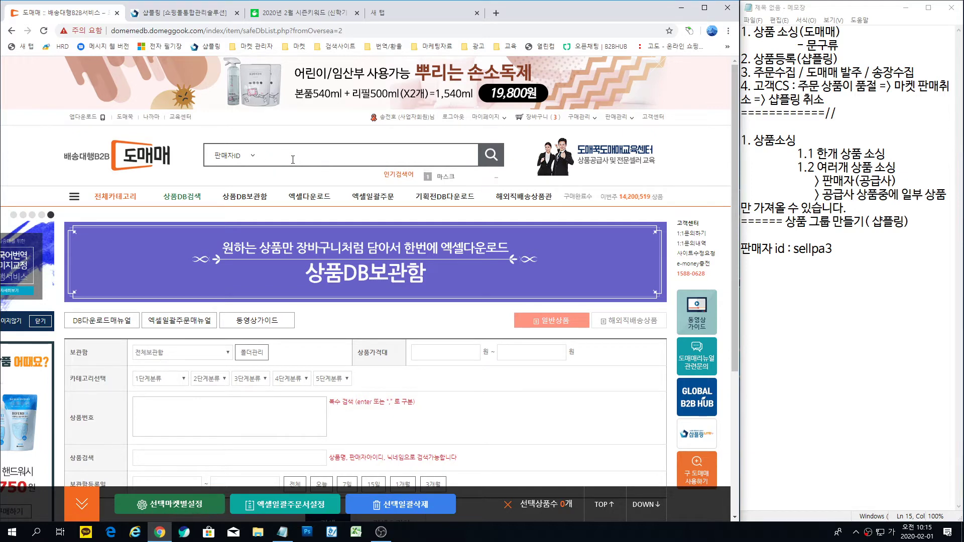
{"action": "key", "text": "BackSpace"}
{"action": "key", "text": "BackSpace"}
{"action": "key", "text": "BackSpace"}
{"action": "key", "text": "BackSpace"}
{"action": "key", "text": "Hangul"}
{"action": "type", "text": "sellpa3"}
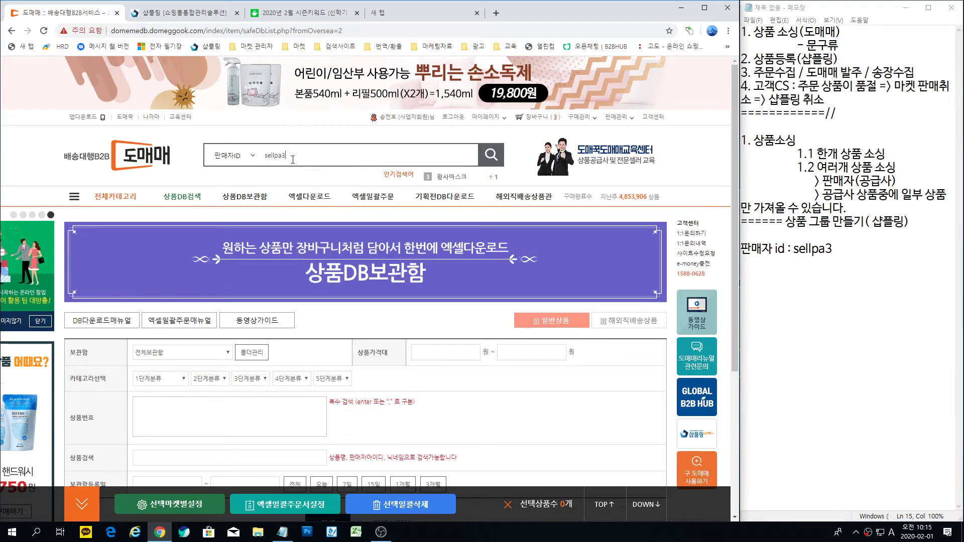
{"action": "left_click", "coordinate": [486, 159]}
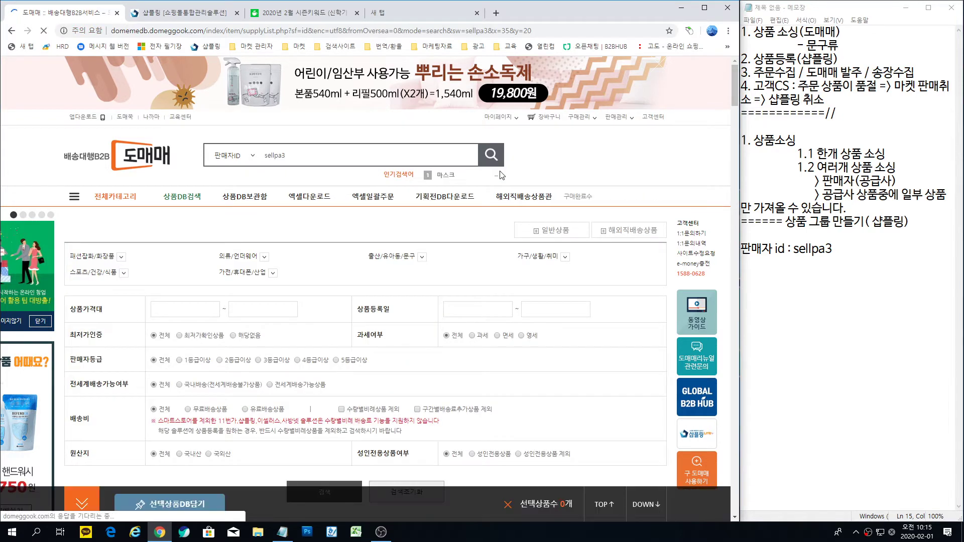
{"action": "scroll", "coordinate": [490, 189], "scroll_direction": "down", "scroll_amount": 1}
{"action": "scroll", "coordinate": [491, 189], "scroll_direction": "down", "scroll_amount": 5}
{"action": "scroll", "coordinate": [407, 191], "scroll_direction": "up", "scroll_amount": 5}
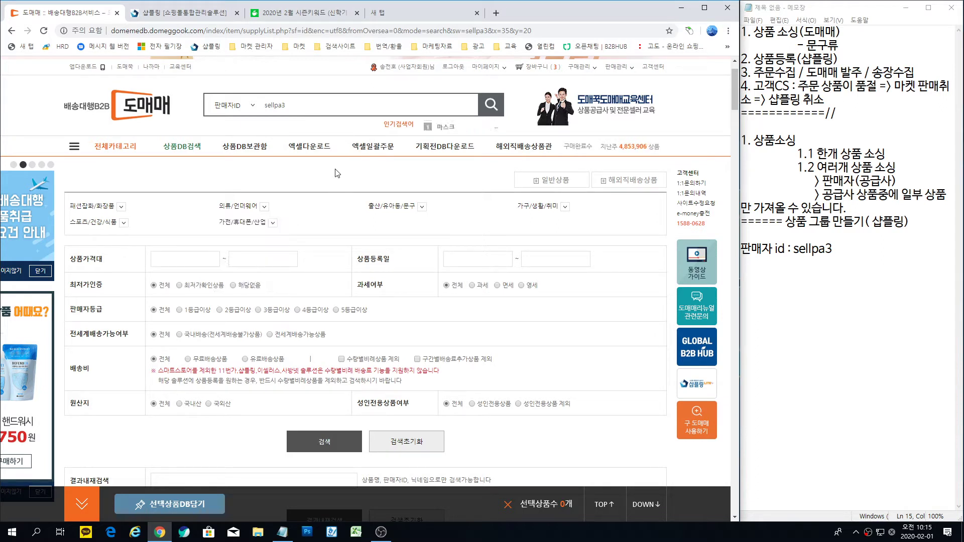
{"action": "scroll", "coordinate": [427, 258], "scroll_direction": "down", "scroll_amount": 7}
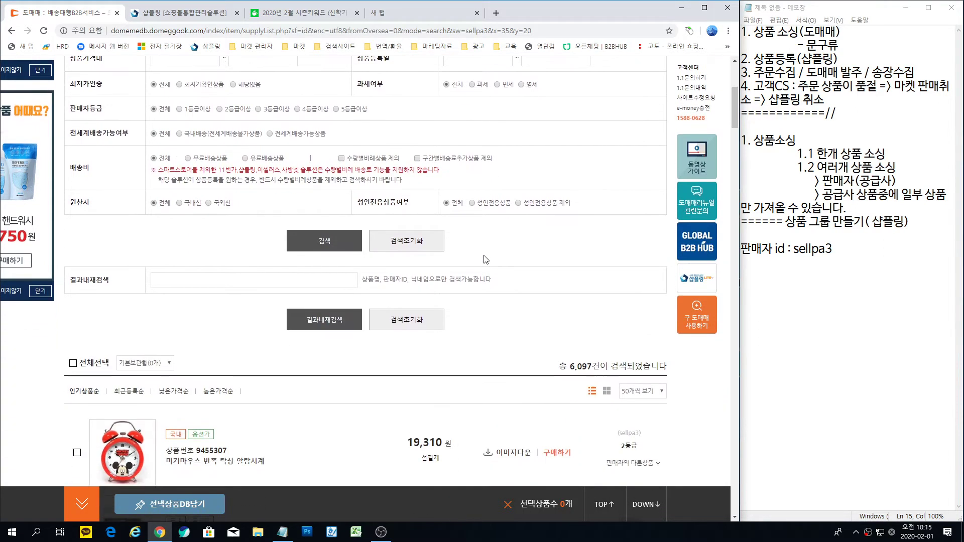
{"action": "scroll", "coordinate": [483, 264], "scroll_direction": "down", "scroll_amount": 1}
{"action": "scroll", "coordinate": [188, 238], "scroll_direction": "down", "scroll_amount": 7}
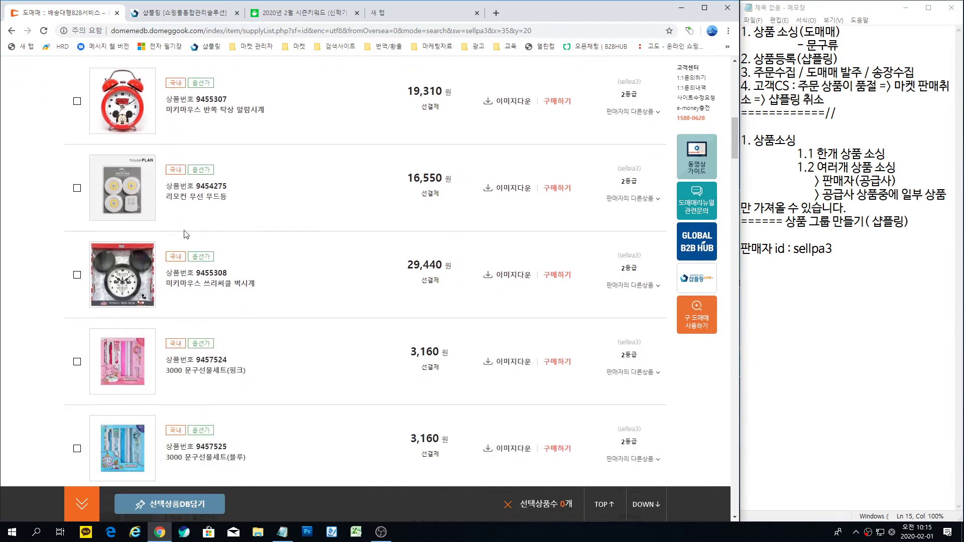
{"action": "scroll", "coordinate": [191, 236], "scroll_direction": "down", "scroll_amount": 6}
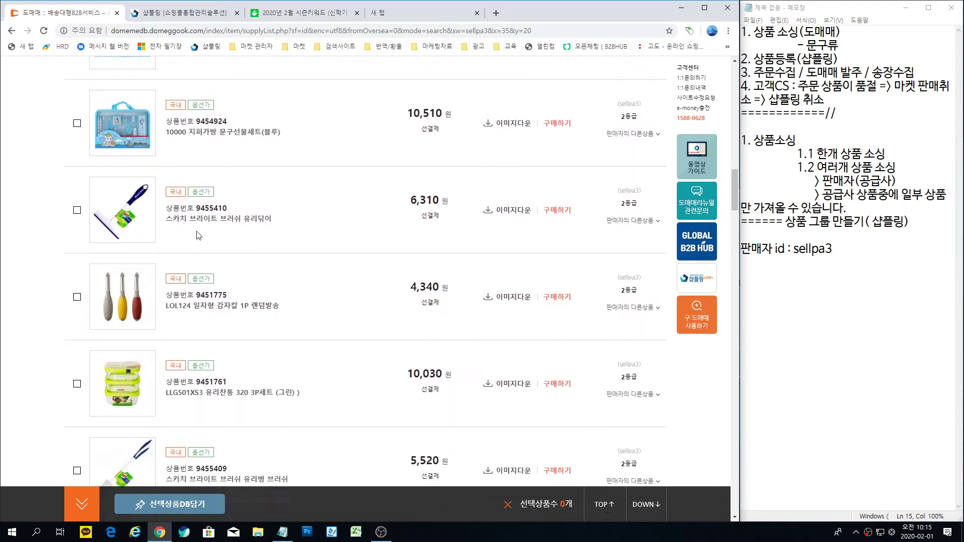
{"action": "scroll", "coordinate": [199, 236], "scroll_direction": "up", "scroll_amount": 1}
{"action": "scroll", "coordinate": [199, 235], "scroll_direction": "up", "scroll_amount": 14}
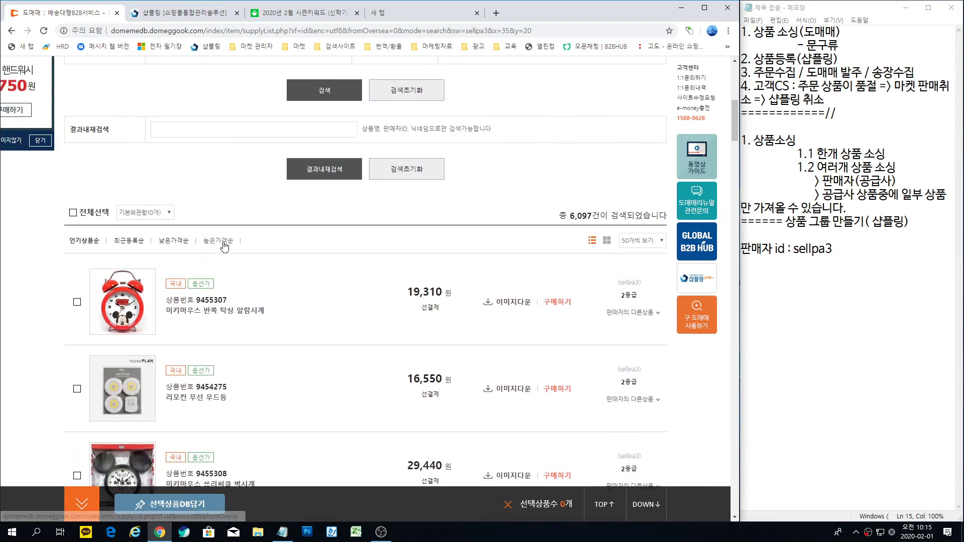
{"action": "scroll", "coordinate": [250, 278], "scroll_direction": "up", "scroll_amount": 5}
{"action": "scroll", "coordinate": [625, 386], "scroll_direction": "down", "scroll_amount": 4}
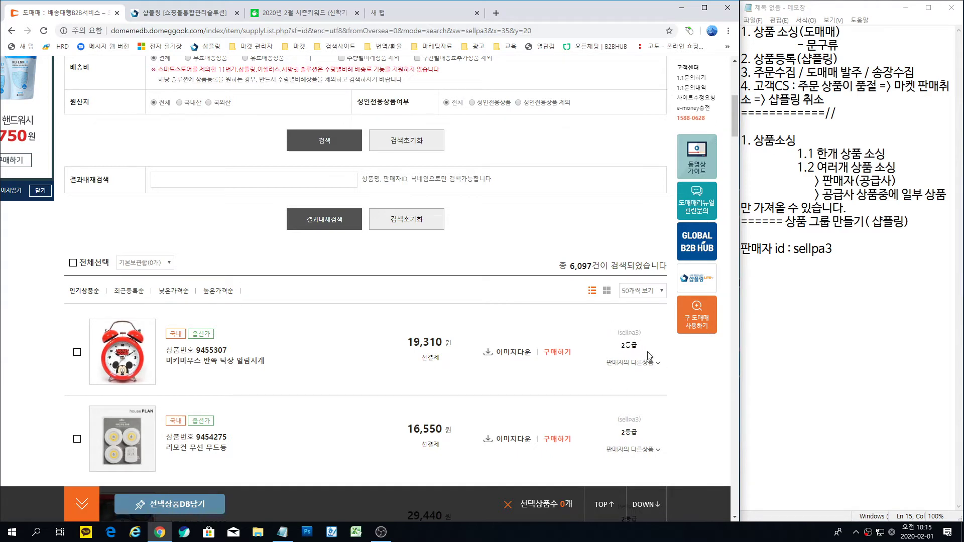
{"action": "scroll", "coordinate": [628, 342], "scroll_direction": "down", "scroll_amount": 2}
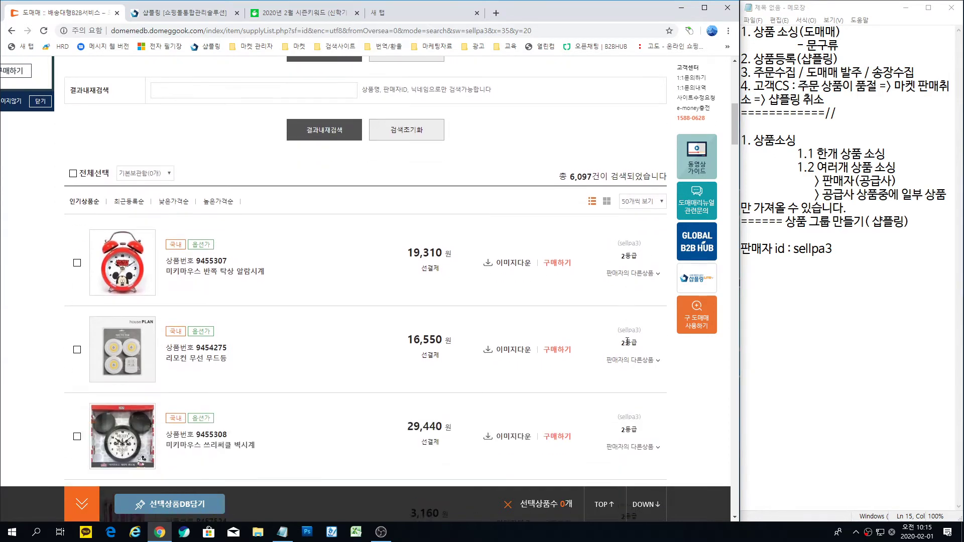
{"action": "scroll", "coordinate": [176, 181], "scroll_direction": "down", "scroll_amount": 9}
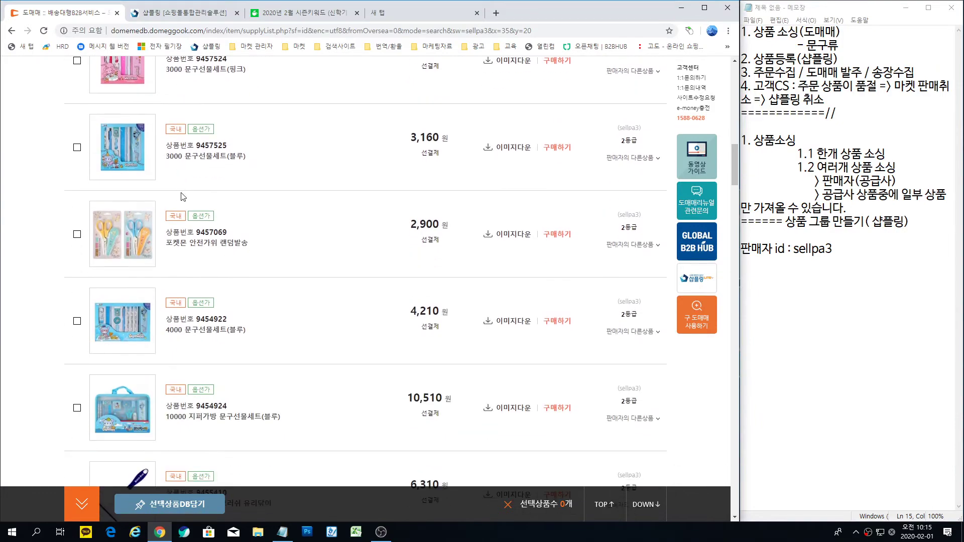
{"action": "scroll", "coordinate": [215, 220], "scroll_direction": "up", "scroll_amount": 10}
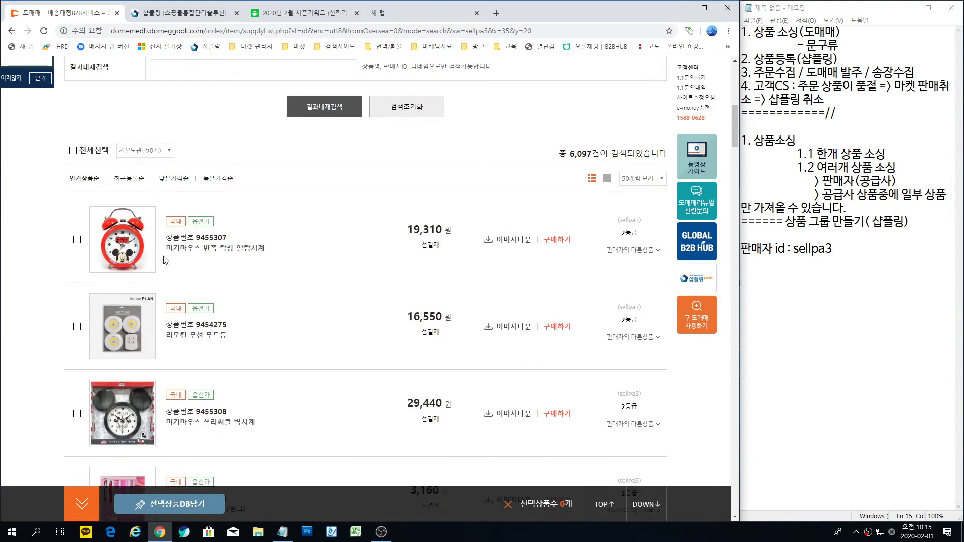
{"action": "scroll", "coordinate": [163, 260], "scroll_direction": "down", "scroll_amount": 20}
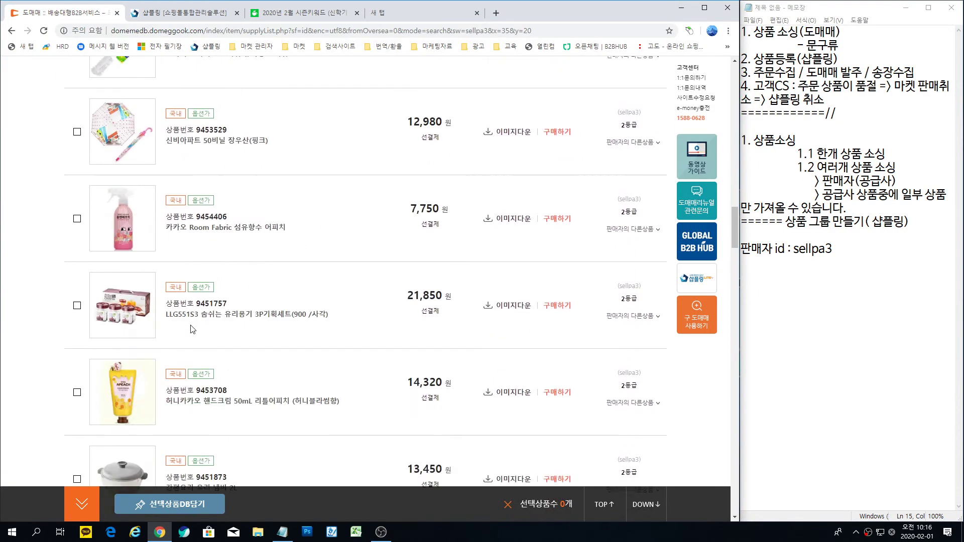
{"action": "scroll", "coordinate": [194, 329], "scroll_direction": "down", "scroll_amount": 2}
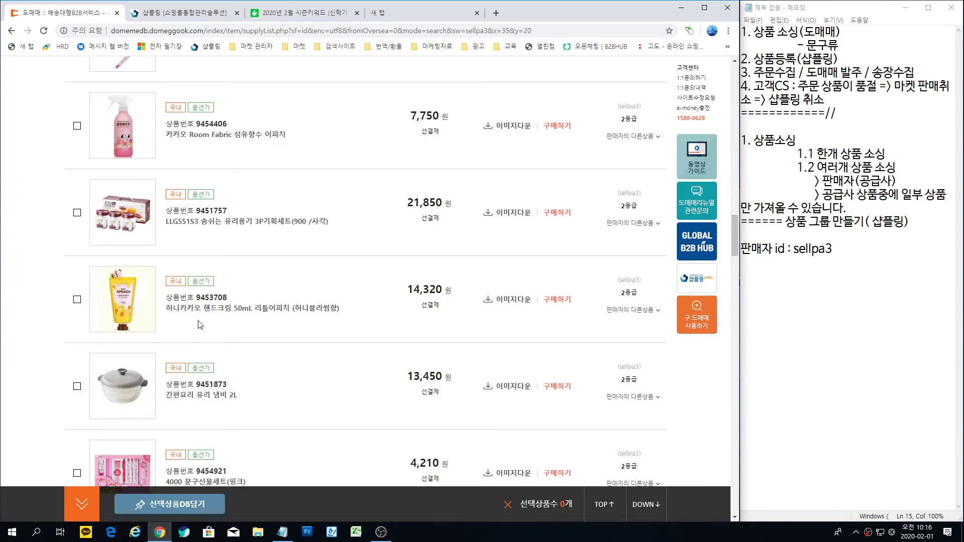
{"action": "scroll", "coordinate": [200, 325], "scroll_direction": "up", "scroll_amount": 20}
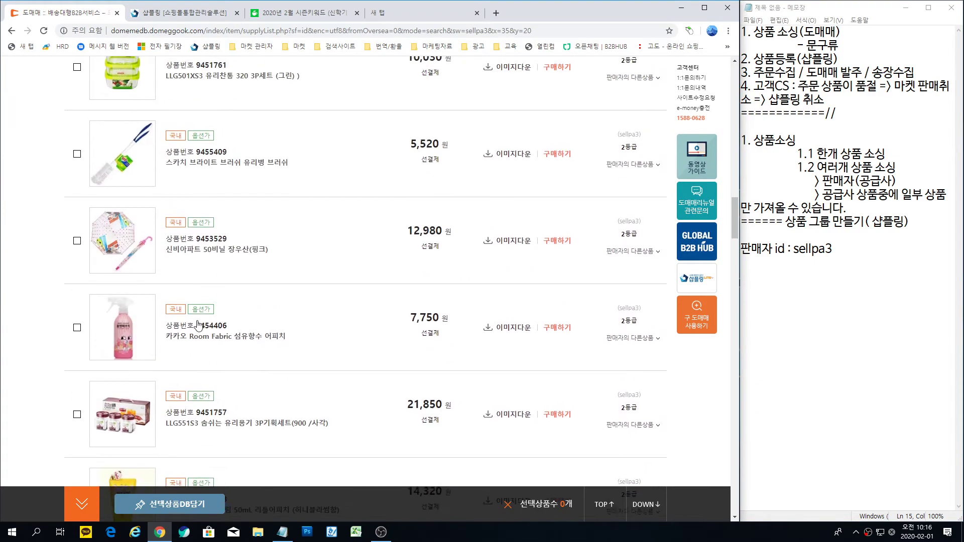
{"action": "scroll", "coordinate": [294, 229], "scroll_direction": "up", "scroll_amount": 8}
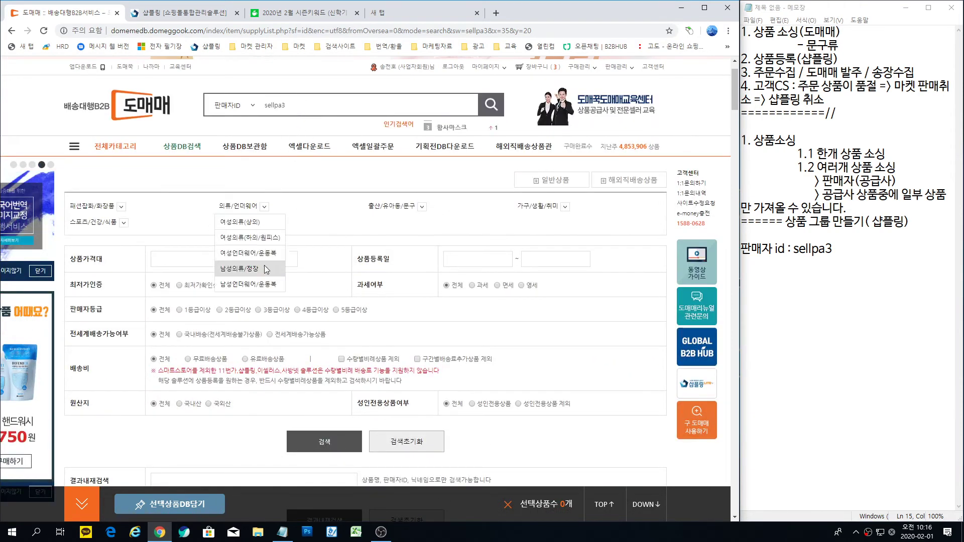
{"action": "scroll", "coordinate": [221, 362], "scroll_direction": "down", "scroll_amount": 2}
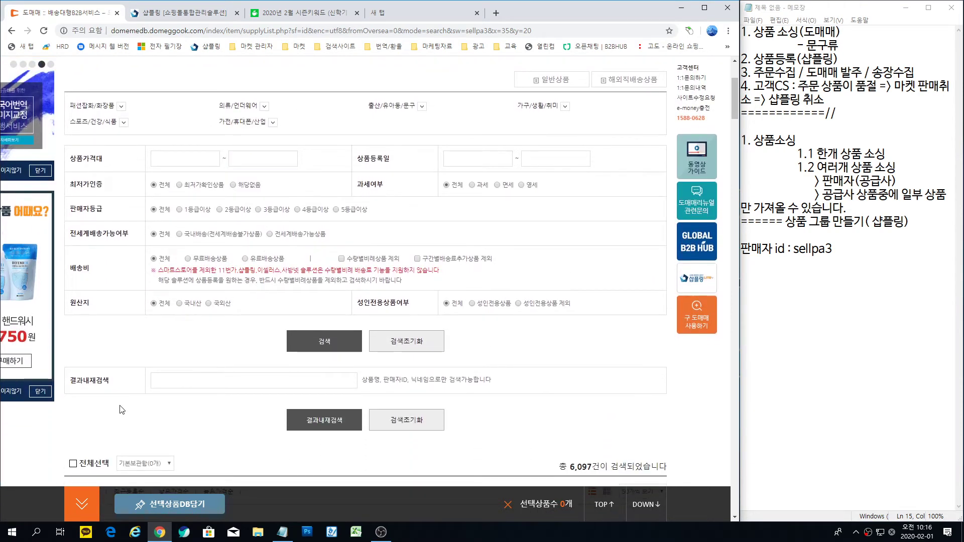
Step: Search for 필통 within the seller's results using 결과내재검색
{"action": "left_click_drag", "start_coordinate": [63, 368], "coordinate": [126, 394]}
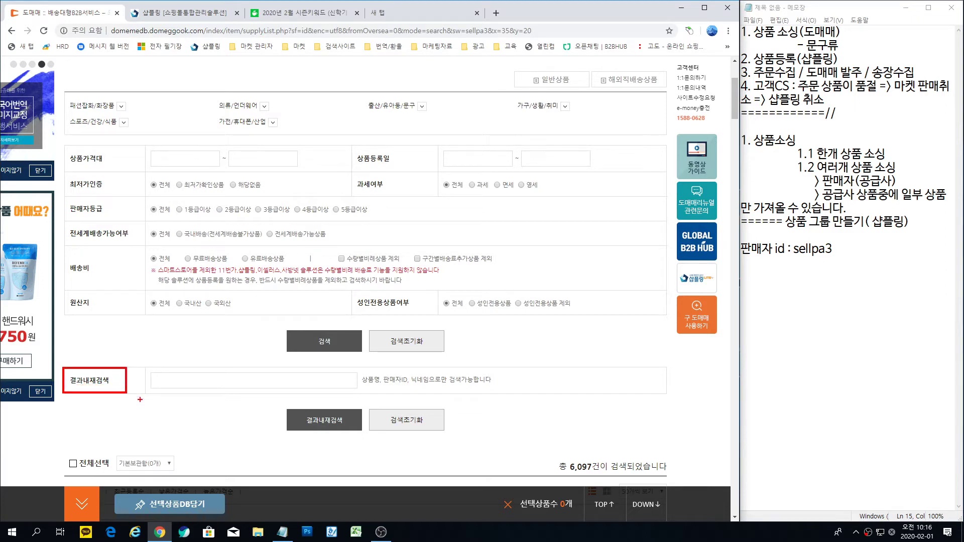
{"action": "left_click", "coordinate": [166, 381]}
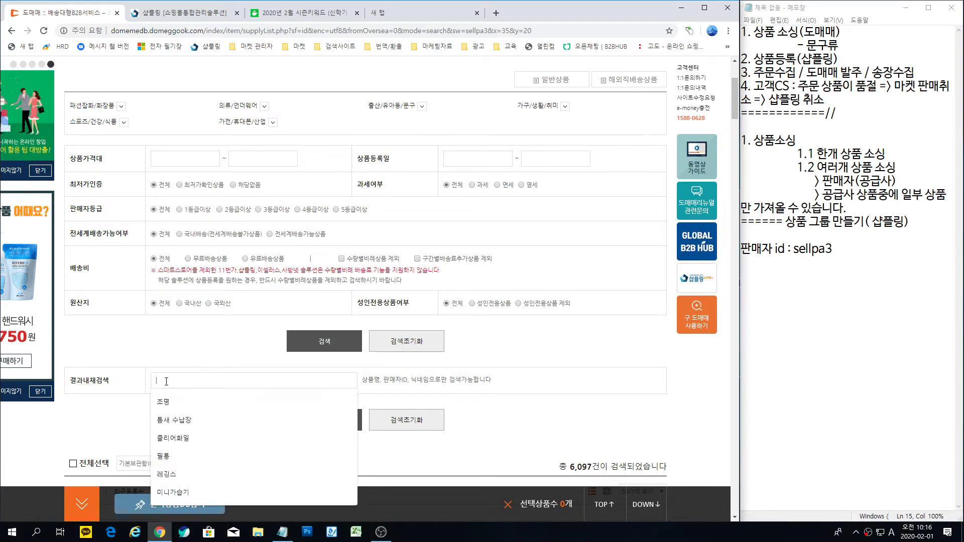
{"action": "type", "text": "vlfxhd"}
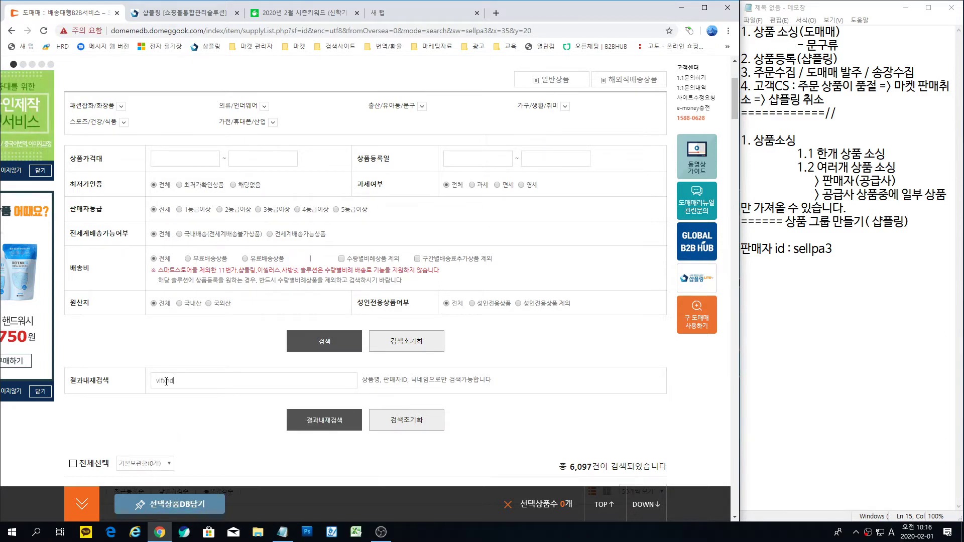
{"action": "type", "text": "필통"}
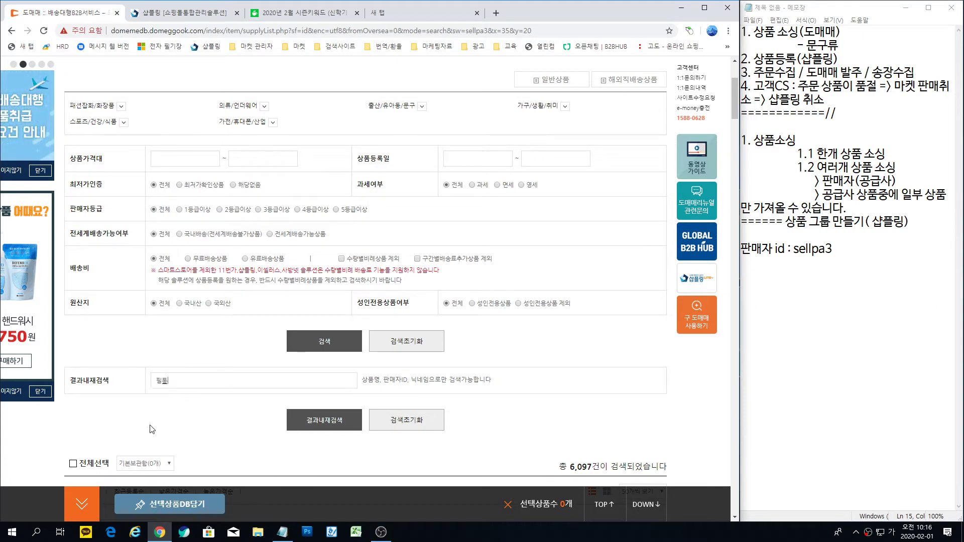
{"action": "left_click", "coordinate": [327, 423]}
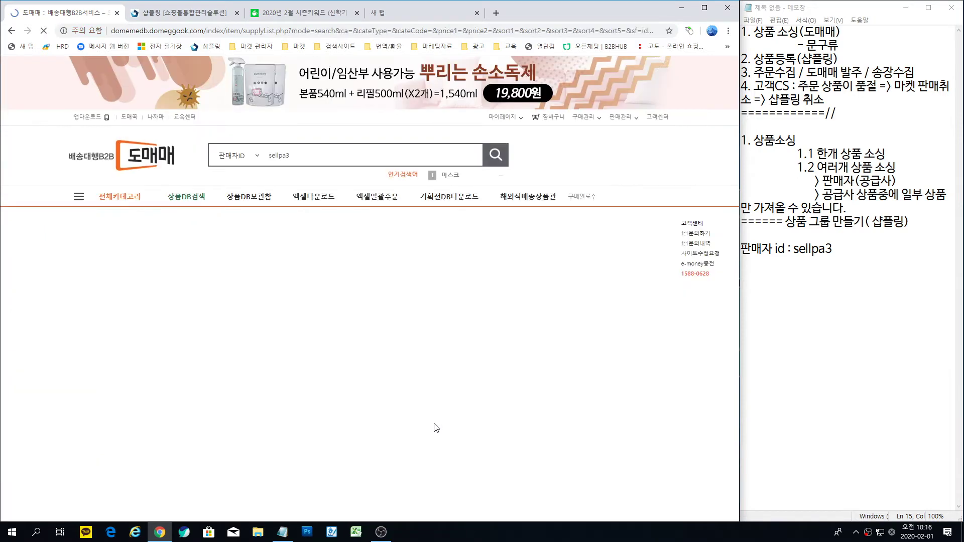
Step: Look over the 85 pencil case results, then start a new Notepad line
{"action": "scroll", "coordinate": [482, 405], "scroll_direction": "down", "scroll_amount": 5}
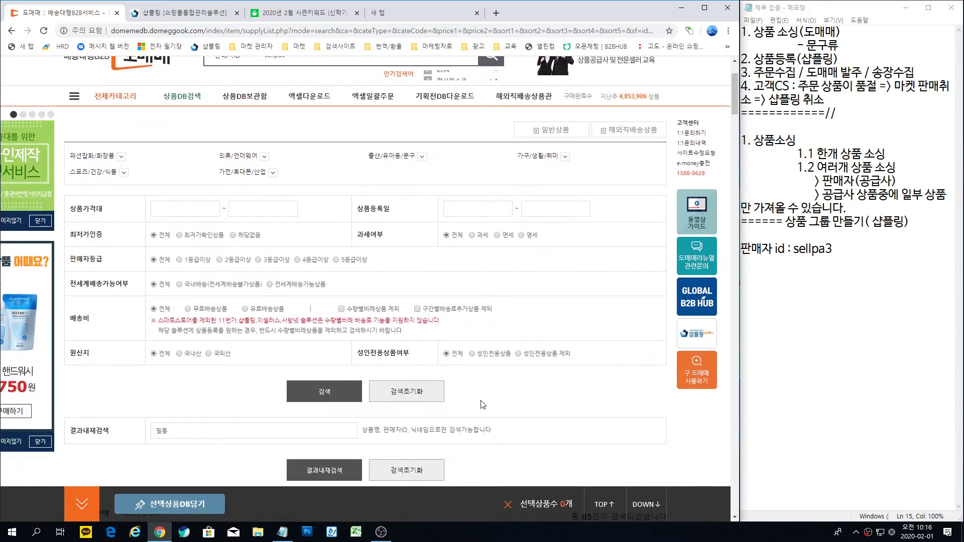
{"action": "scroll", "coordinate": [482, 405], "scroll_direction": "up", "scroll_amount": 6}
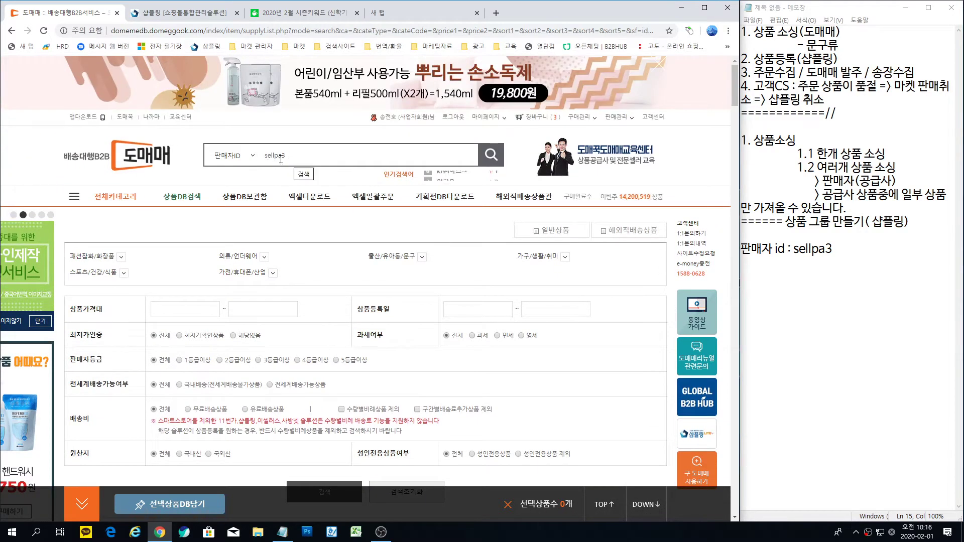
{"action": "left_click", "coordinate": [264, 257]}
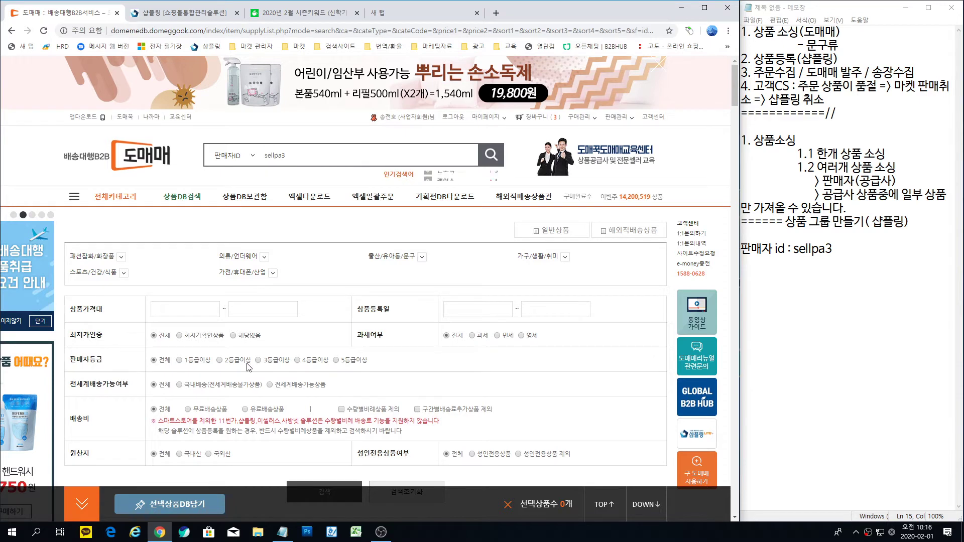
{"action": "scroll", "coordinate": [203, 334], "scroll_direction": "down", "scroll_amount": 5}
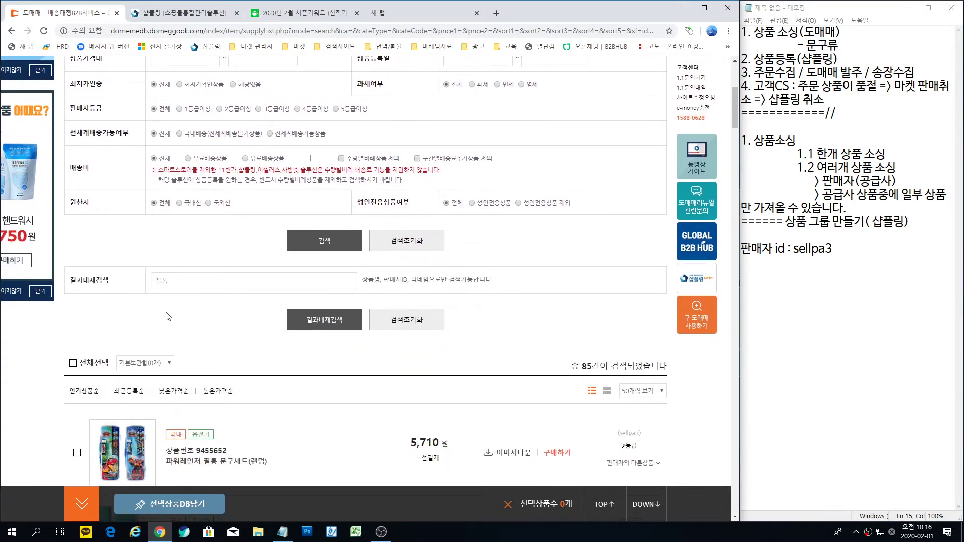
{"action": "scroll", "coordinate": [198, 311], "scroll_direction": "down", "scroll_amount": 7}
{"action": "scroll", "coordinate": [323, 301], "scroll_direction": "up", "scroll_amount": 4}
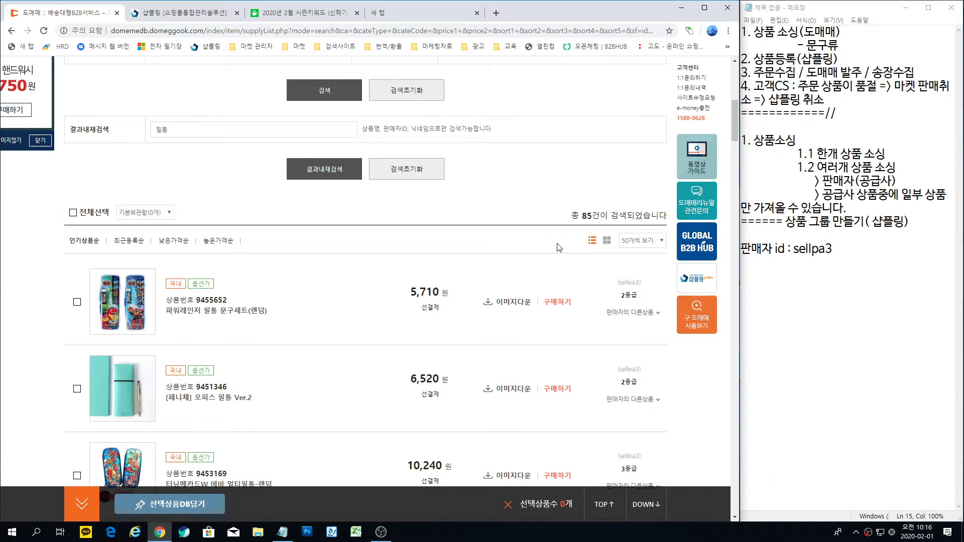
{"action": "scroll", "coordinate": [195, 273], "scroll_direction": "down", "scroll_amount": 1}
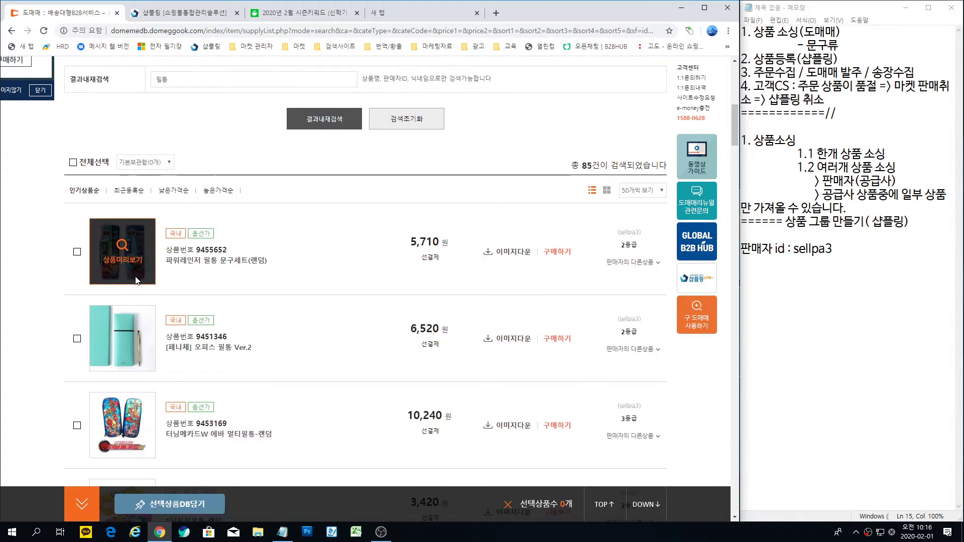
{"action": "scroll", "coordinate": [211, 296], "scroll_direction": "up", "scroll_amount": 1}
{"action": "scroll", "coordinate": [231, 312], "scroll_direction": "down", "scroll_amount": 2}
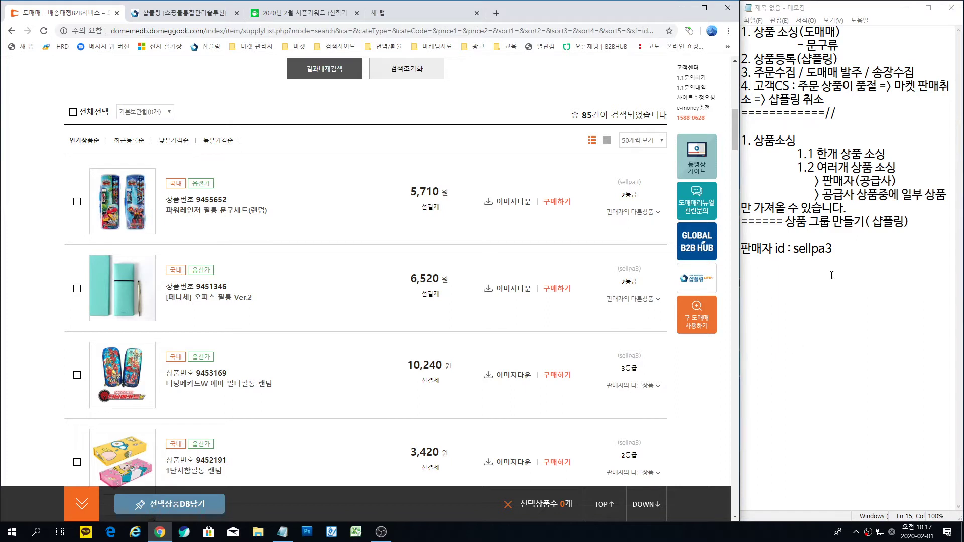
{"action": "left_click", "coordinate": [814, 302]}
{"action": "key", "text": "Return"}
Step: Note '도매매 상품 코드 = 자사상품코드 = 도매매상품코드' in Notepad
{"action": "type", "text": "eh"}
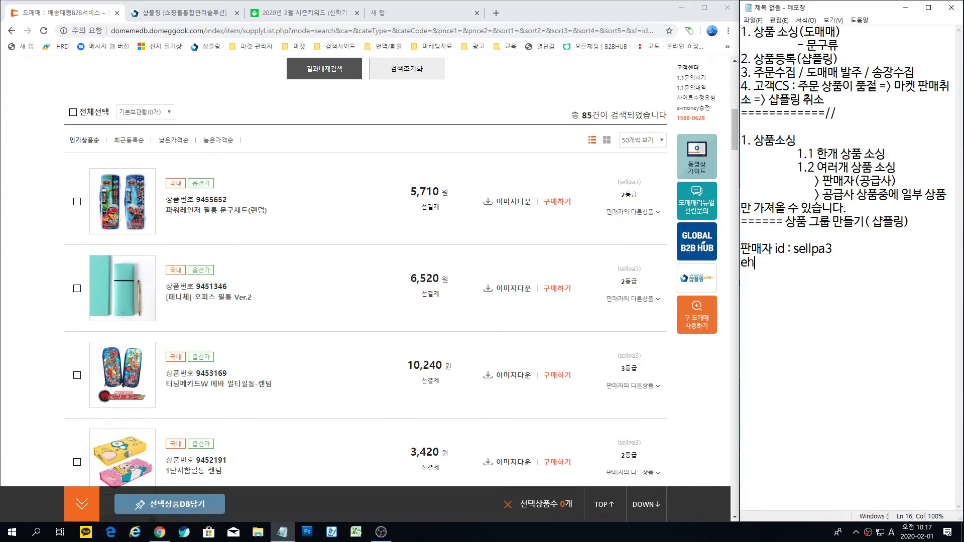
{"action": "key", "text": "BackSpace"}
{"action": "key", "text": "Hangul"}
{"action": "type", "text": "도매매 상품"}
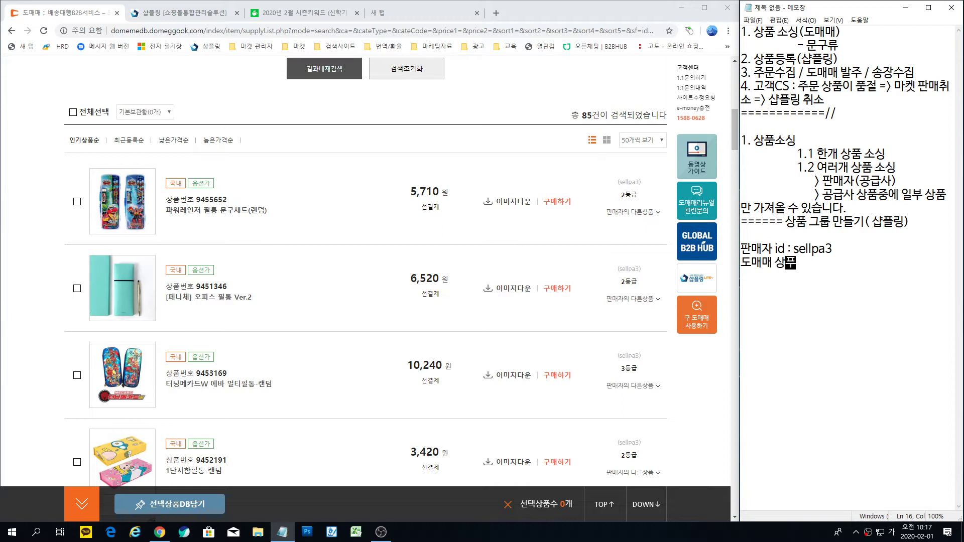
{"action": "type", "text": " 코드 = 자사상품"}
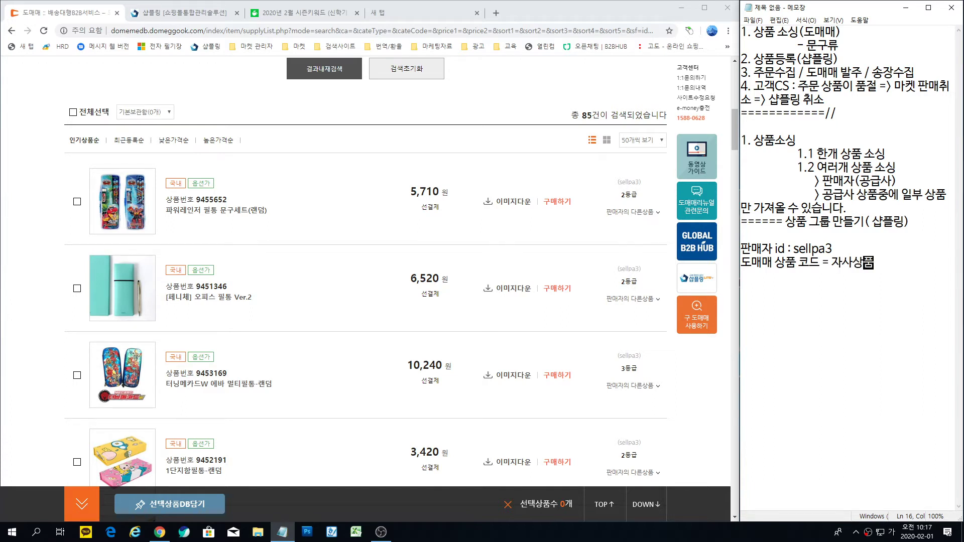
{"action": "type", "text": "코드 = 도매매상"}
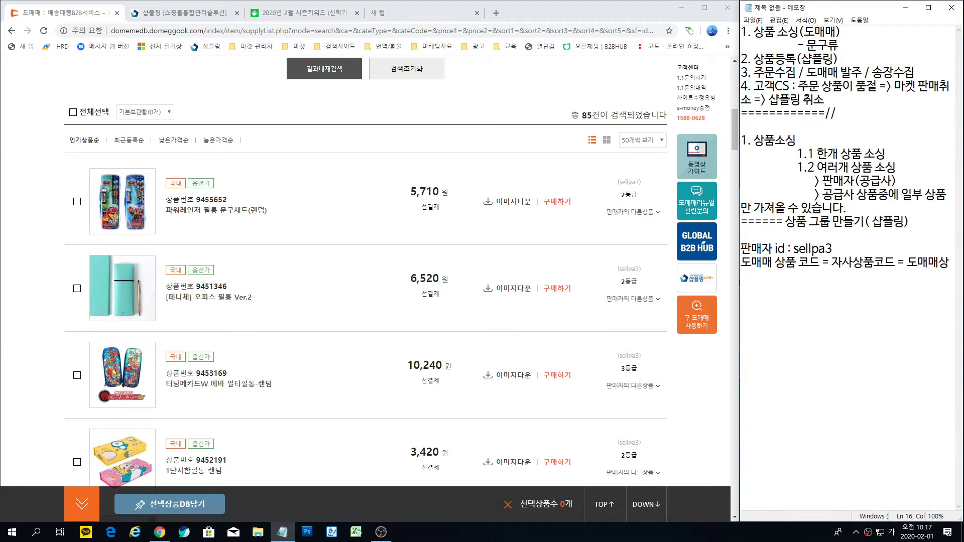
{"action": "type", "text": "품코드"}
Step: Select product number 9455652 and return to the Shopling tab
{"action": "left_click_drag", "start_coordinate": [230, 200], "coordinate": [196, 201]}
{"action": "key", "text": "ctrl+c"}
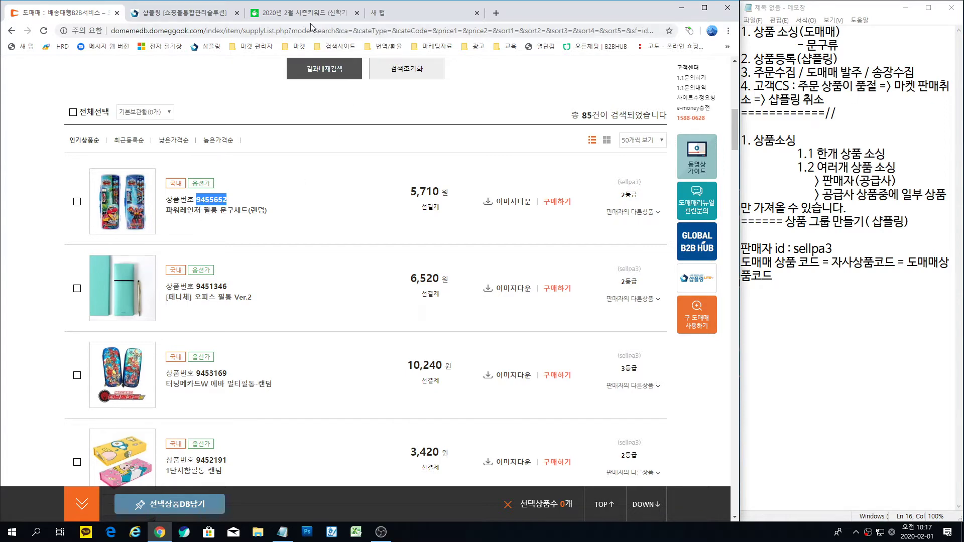
{"action": "left_click", "coordinate": [199, 15]}
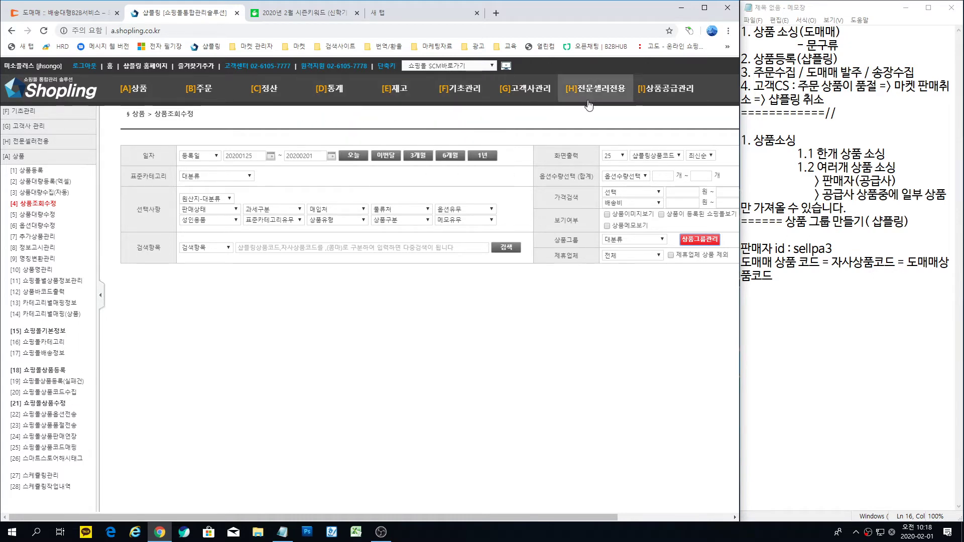
Step: On 도매매 상품가져오기, set the start date to 2010-01-01 and 판매상태 to 판매중
{"action": "mouse_move", "coordinate": [593, 101]}
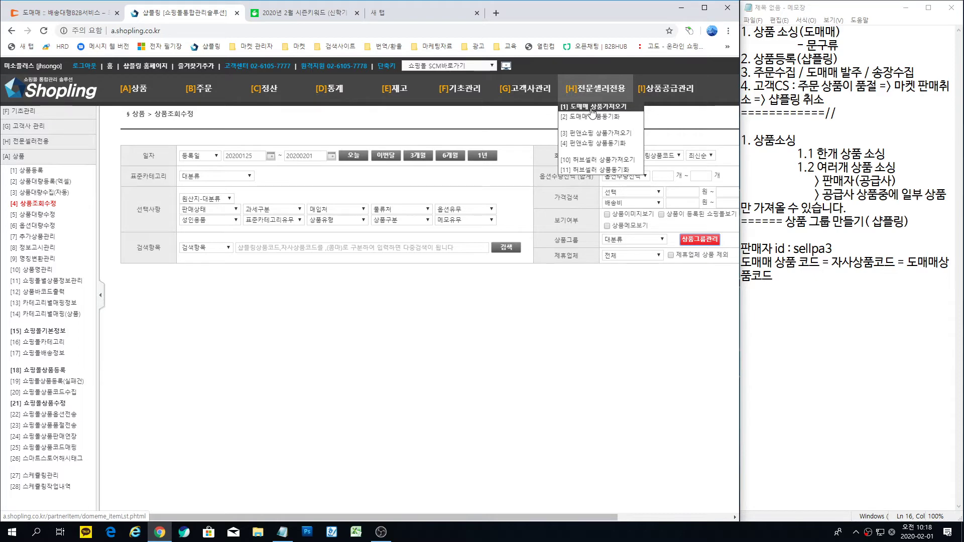
{"action": "left_click", "coordinate": [593, 110]}
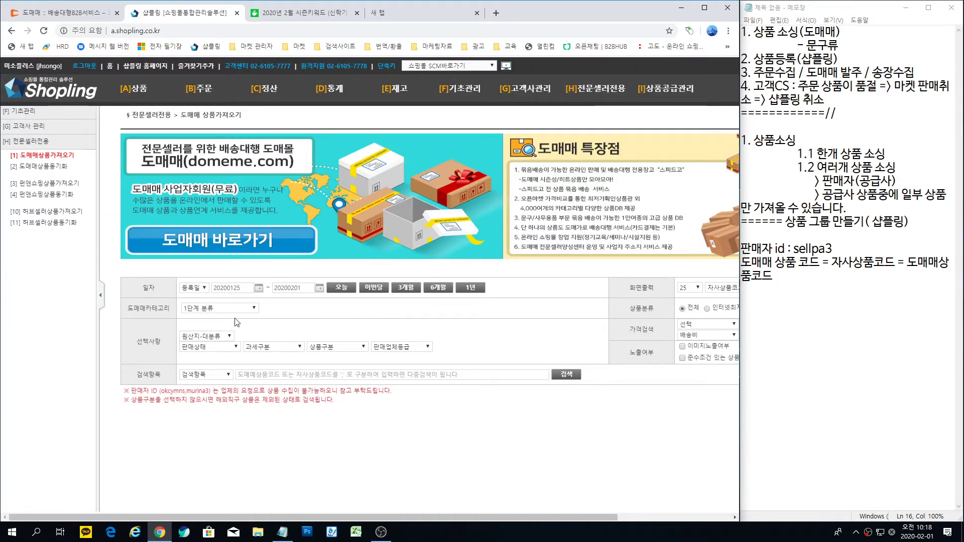
{"action": "left_click", "coordinate": [258, 288]}
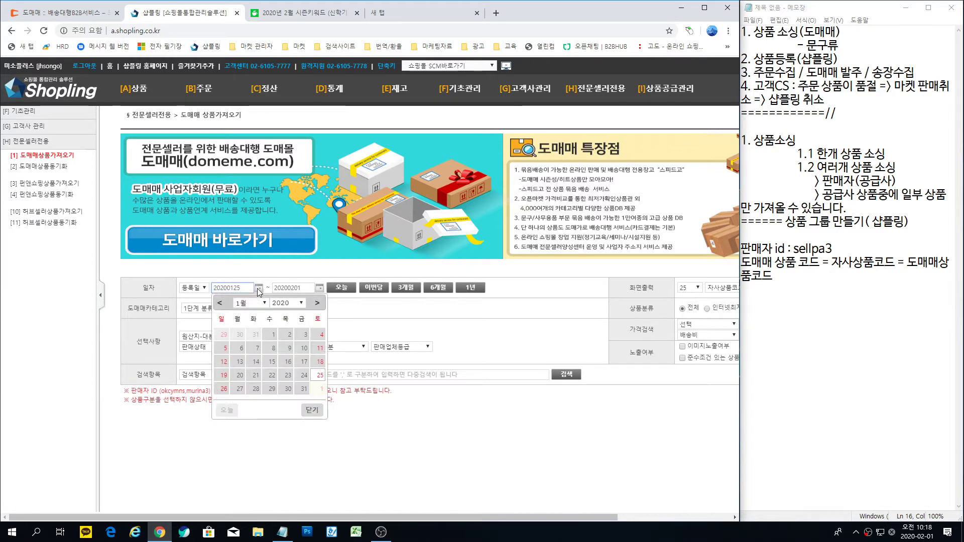
{"action": "left_click", "coordinate": [299, 304]}
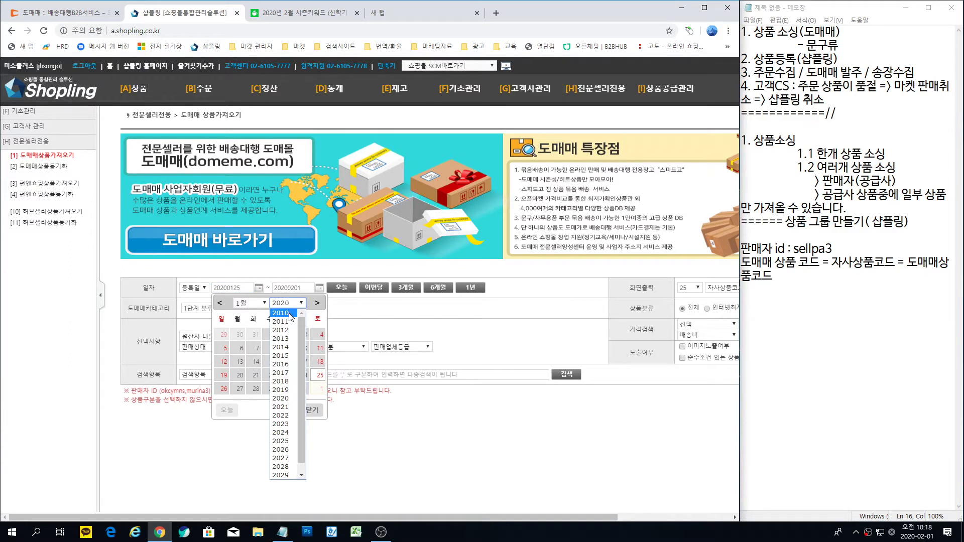
{"action": "left_click", "coordinate": [290, 314]}
{"action": "left_click", "coordinate": [302, 335]}
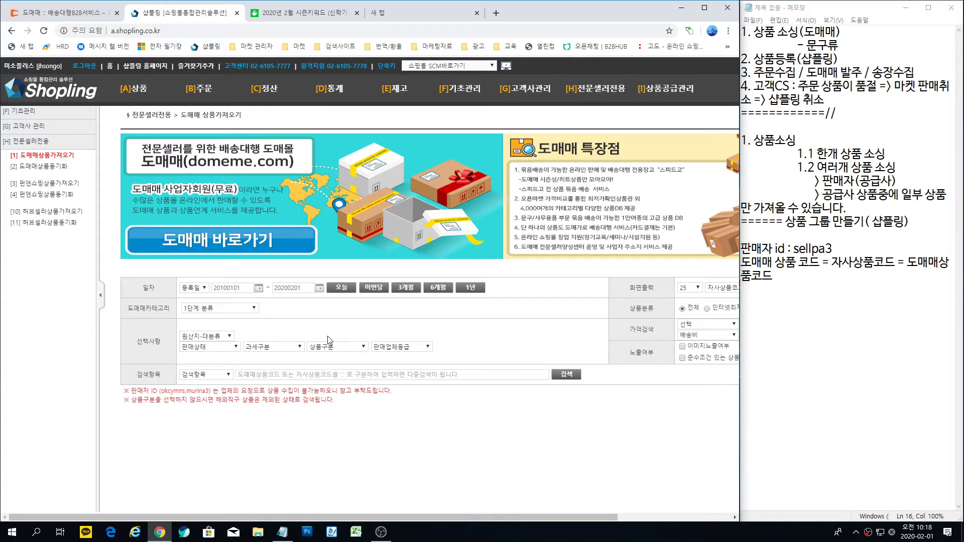
{"action": "left_click", "coordinate": [234, 348]}
{"action": "left_click", "coordinate": [228, 365]}
Step: Set 검색항목 to 도매매상품코드 and paste 9455652 as the search term
{"action": "left_click", "coordinate": [222, 377]}
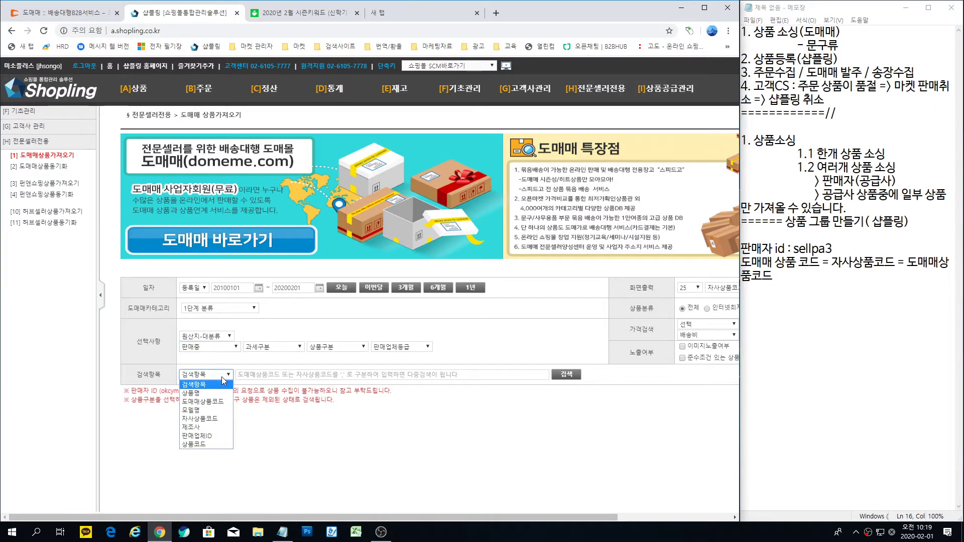
{"action": "left_click", "coordinate": [220, 403]}
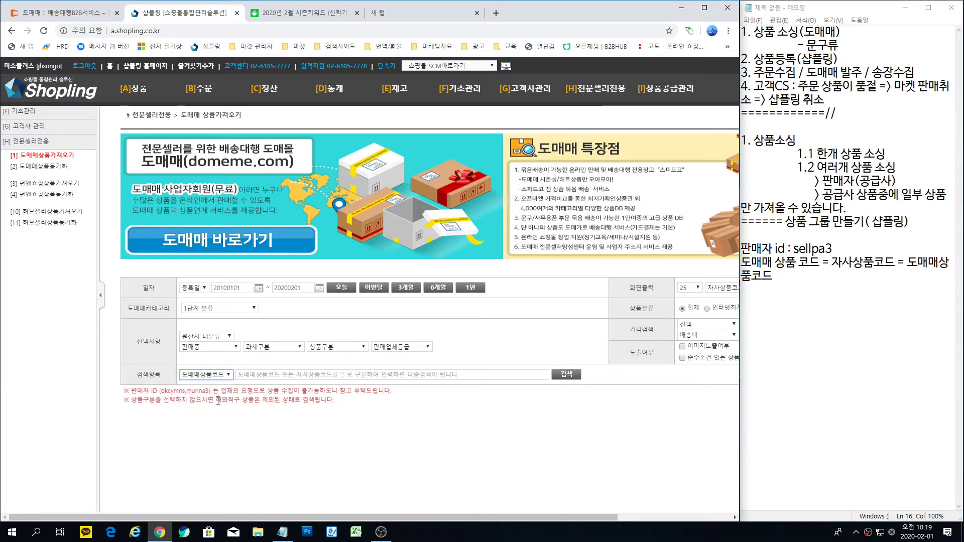
{"action": "left_click", "coordinate": [249, 375]}
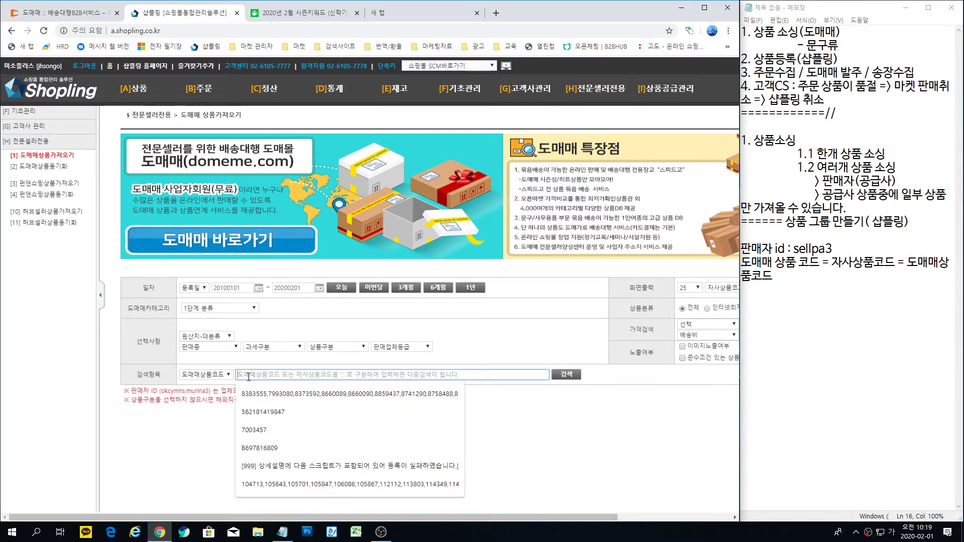
{"action": "key", "text": "ctrl+v"}
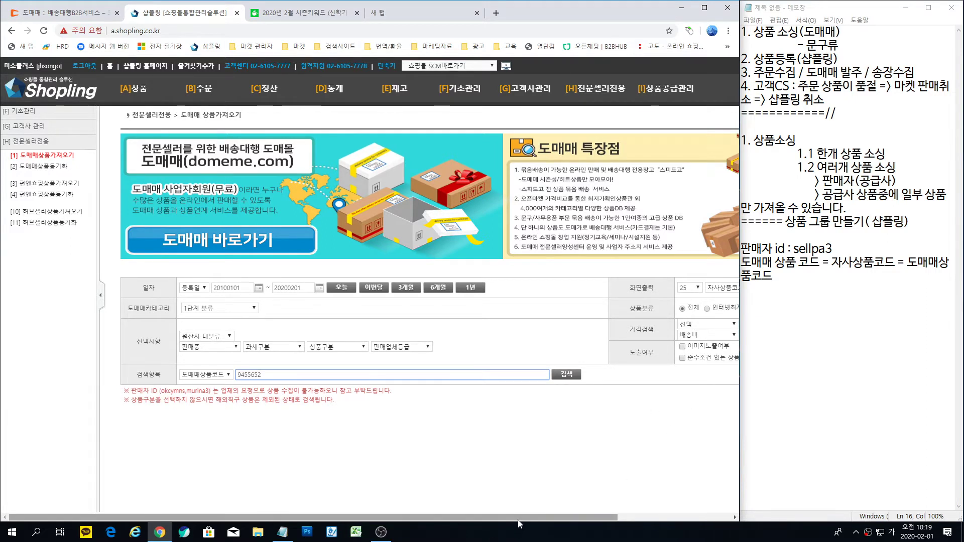
{"action": "left_click_drag", "start_coordinate": [521, 517], "coordinate": [633, 517]}
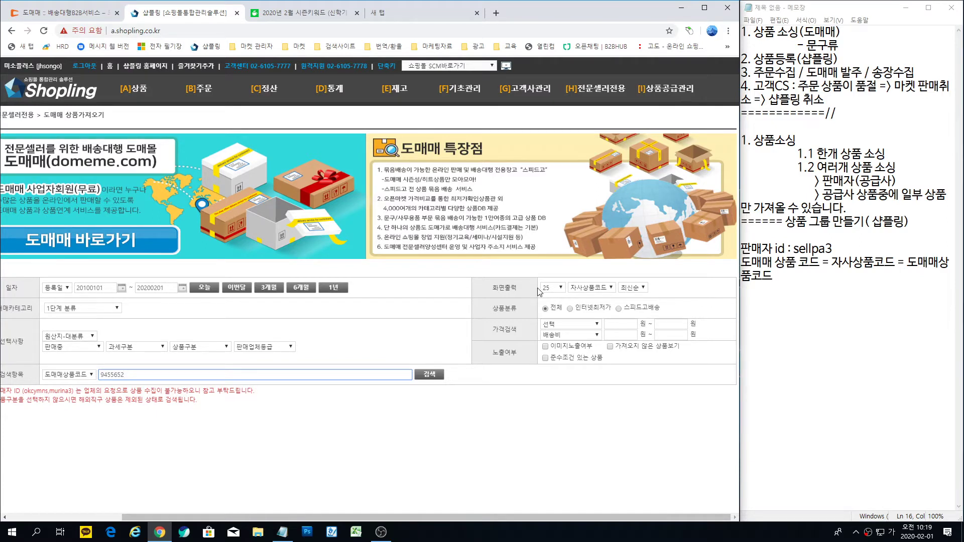
Step: Keep 25 rows per page, enable 이미지노출여부, and search to find product 9455652
{"action": "left_click", "coordinate": [555, 290]}
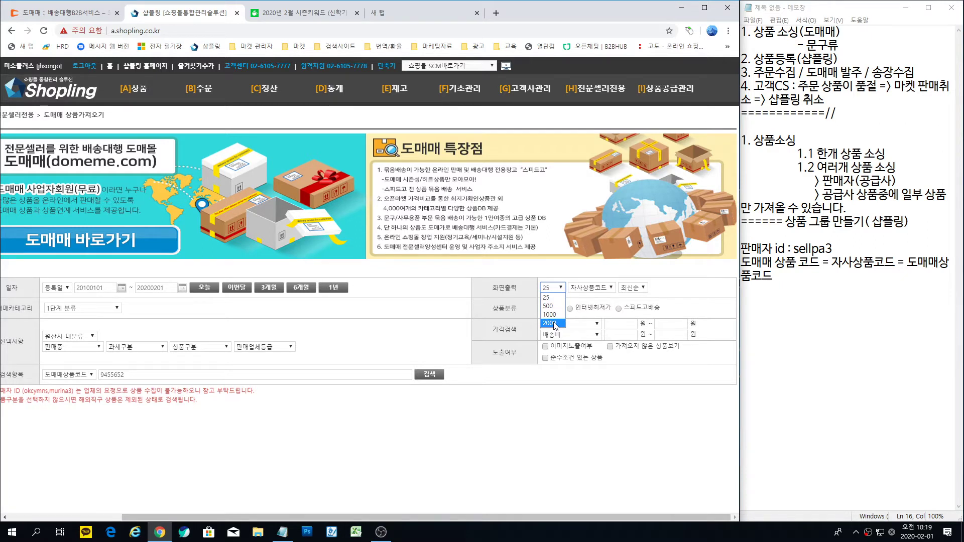
{"action": "left_click", "coordinate": [547, 295]}
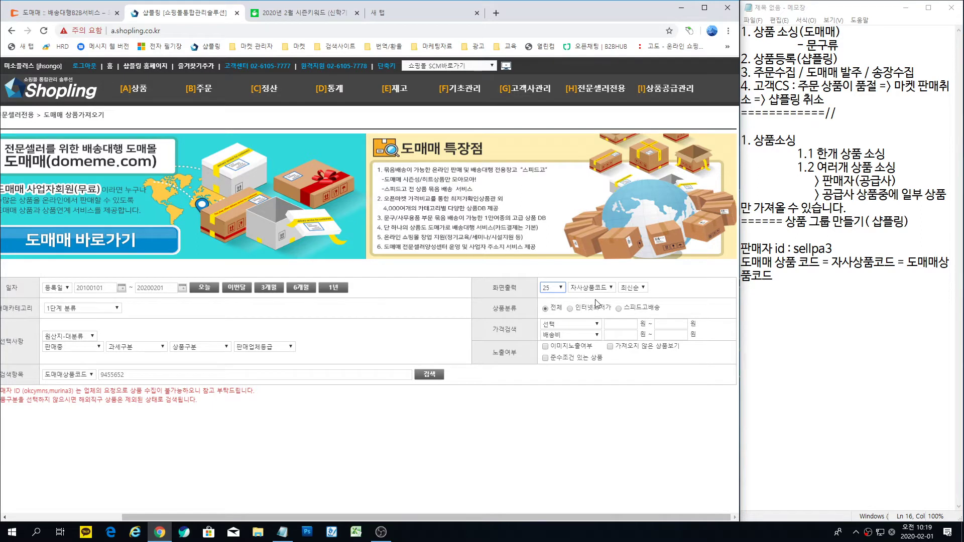
{"action": "left_click", "coordinate": [546, 346]}
{"action": "left_click", "coordinate": [429, 375]}
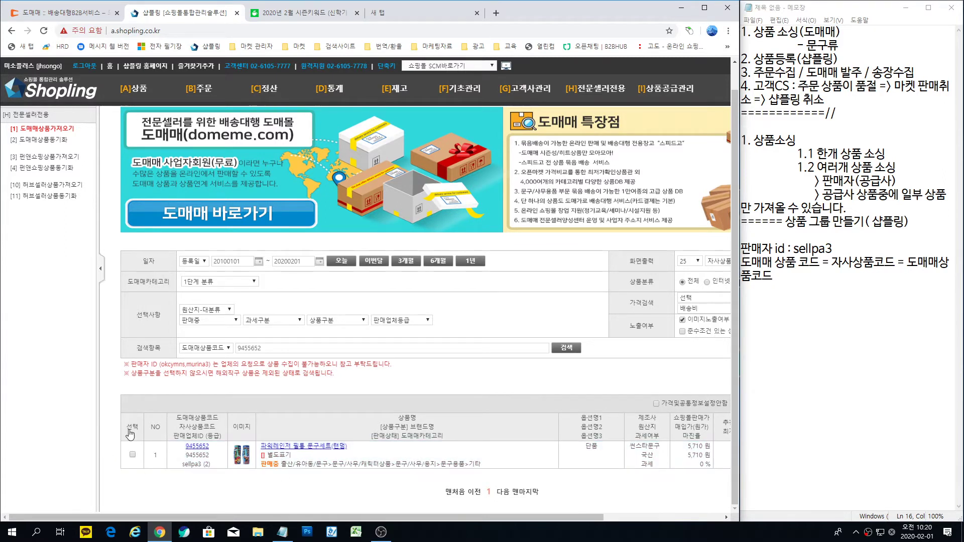
Step: Tick the 선택 checkbox for product 9455652 (5,710 won) in the results
{"action": "left_click", "coordinate": [152, 447]}
{"action": "left_click_drag", "start_coordinate": [312, 518], "coordinate": [432, 520]}
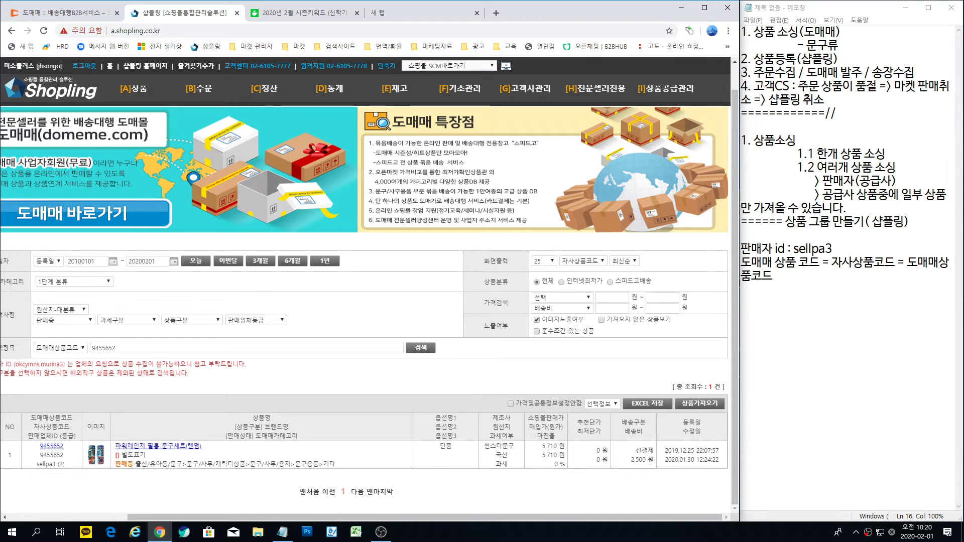
Step: Open the 상품가져오기 settings window for the product, then move and enlarge it
{"action": "left_click", "coordinate": [699, 404]}
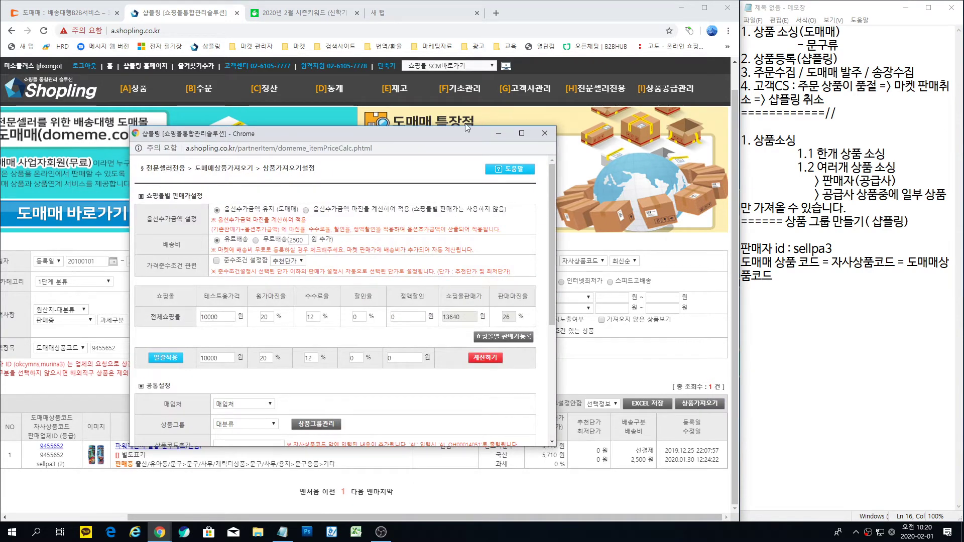
{"action": "left_click_drag", "start_coordinate": [447, 132], "coordinate": [472, 19]}
{"action": "left_click_drag", "start_coordinate": [494, 332], "coordinate": [498, 317]}
{"action": "scroll", "coordinate": [498, 289], "scroll_direction": "up", "scroll_amount": 5}
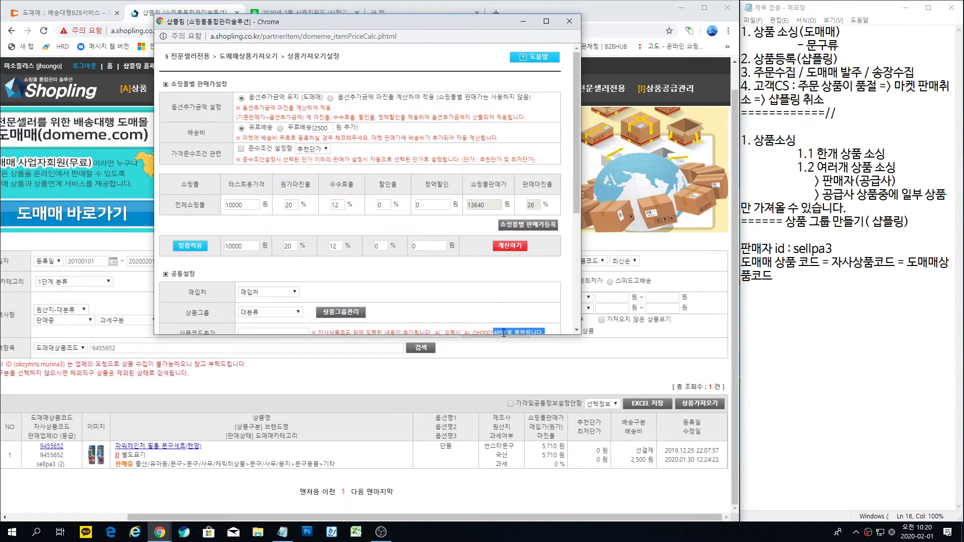
{"action": "left_click", "coordinate": [540, 332]}
{"action": "left_click_drag", "start_coordinate": [550, 336], "coordinate": [549, 489]}
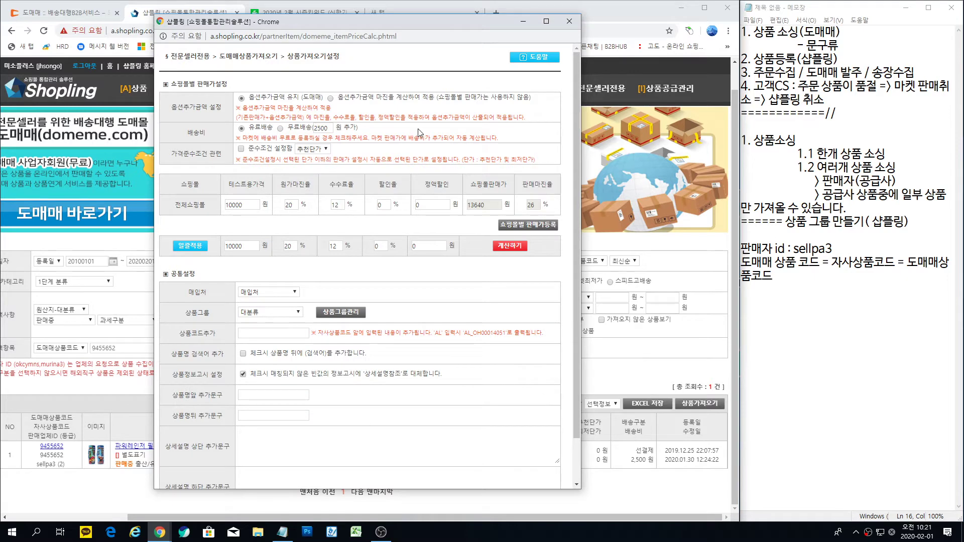
{"action": "left_click_drag", "start_coordinate": [387, 18], "coordinate": [415, 15]}
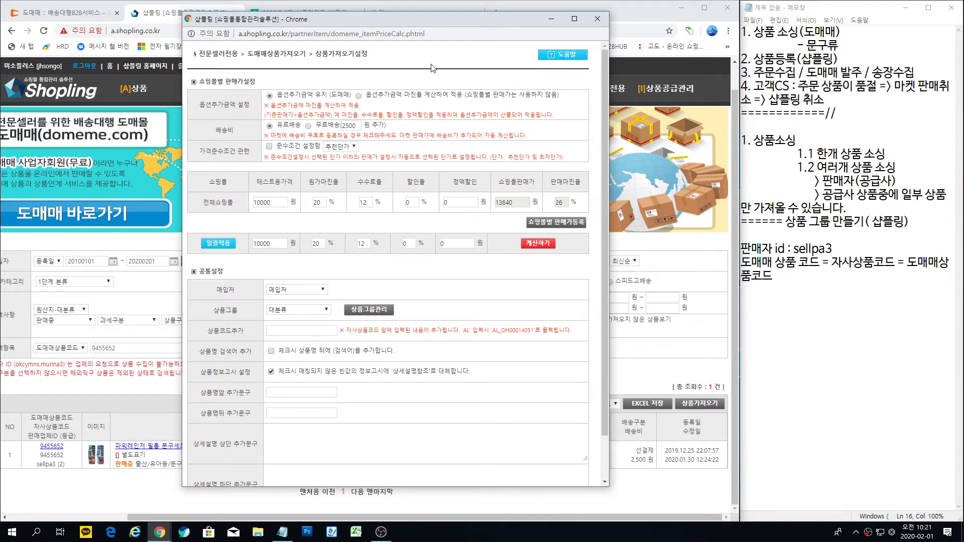
{"action": "left_click_drag", "start_coordinate": [412, 17], "coordinate": [753, 35]}
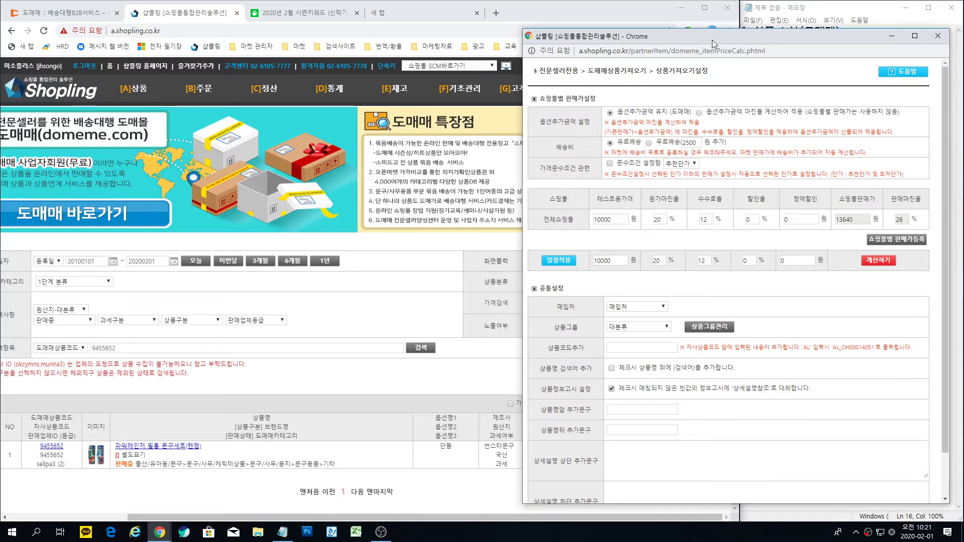
Step: Choose 옵션추가금액 마진율 계산 and show the 쇼핑몰별 판매가등록 price table
{"action": "left_click_drag", "start_coordinate": [714, 37], "coordinate": [397, 19]}
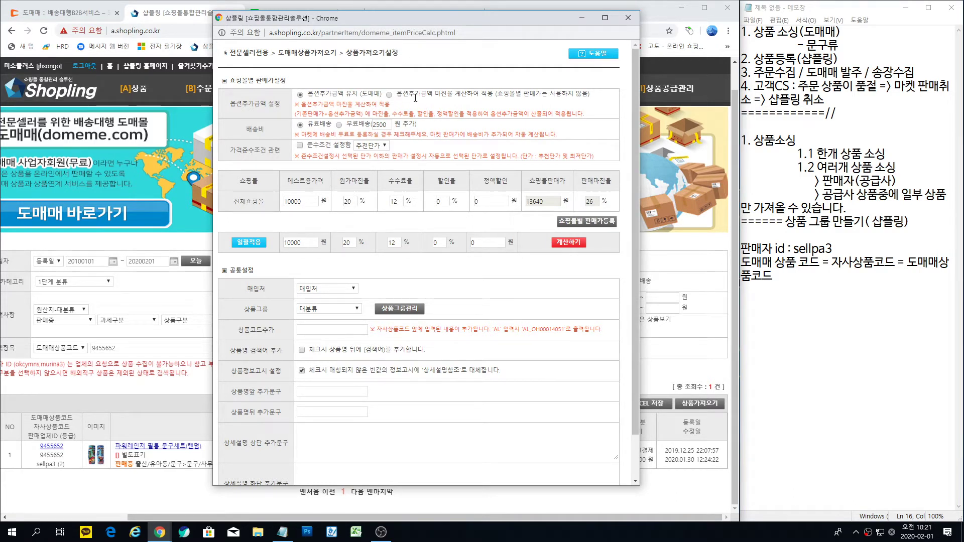
{"action": "left_click", "coordinate": [389, 95]}
{"action": "left_click", "coordinate": [583, 226]}
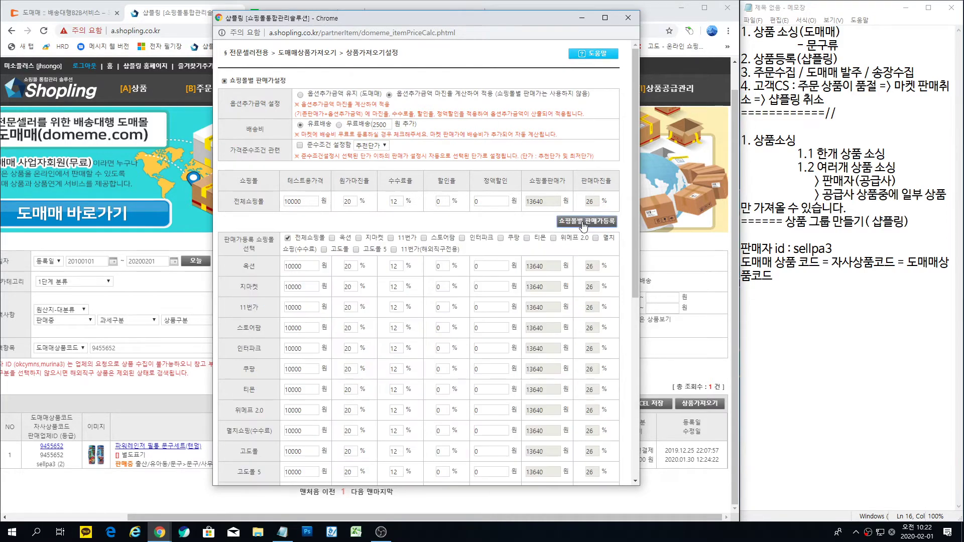
Step: Apply a bulk 30% margin and 15% commission to every mall
{"action": "scroll", "coordinate": [441, 243], "scroll_direction": "down", "scroll_amount": 2}
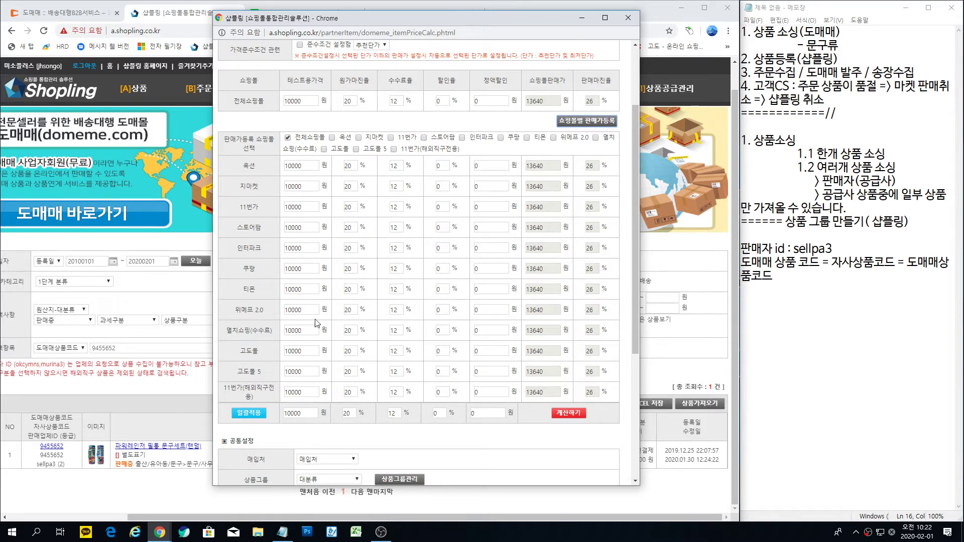
{"action": "double_click", "coordinate": [349, 413]}
{"action": "type", "text": "30"}
{"action": "key", "text": "Tab"}
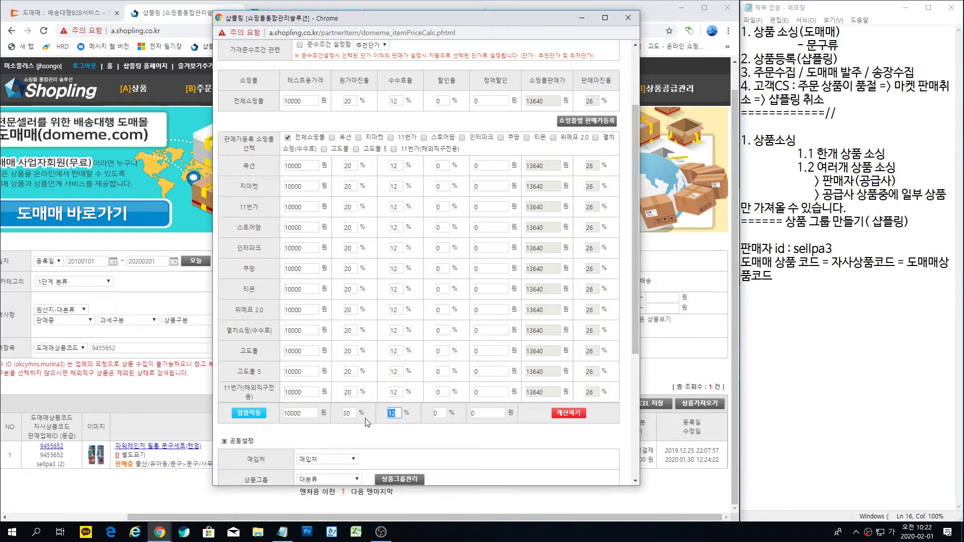
{"action": "type", "text": "15"}
{"action": "left_click", "coordinate": [245, 417]}
Step: Change the 스토어팜 and 쿠팡 commission rates to 12%
{"action": "left_click", "coordinate": [400, 231]}
{"action": "key", "text": "BackSpace"}
{"action": "type", "text": "2"}
{"action": "left_click", "coordinate": [400, 274]}
{"action": "key", "text": "BackSpace"}
{"action": "type", "text": "2"}
Step: Set the 스토어팜 commission rate to 10%
{"action": "left_click", "coordinate": [398, 229]}
{"action": "left_click_drag", "start_coordinate": [399, 229], "coordinate": [388, 234]}
{"action": "type", "text": "6"}
{"action": "left_click_drag", "start_coordinate": [396, 231], "coordinate": [380, 235]}
{"action": "type", "text": "10"}
Step: Recalculate prices: 15,290 won for most malls, 14,440 for 스토어팜, 14,770 for 쿠팡
{"action": "left_click", "coordinate": [568, 419]}
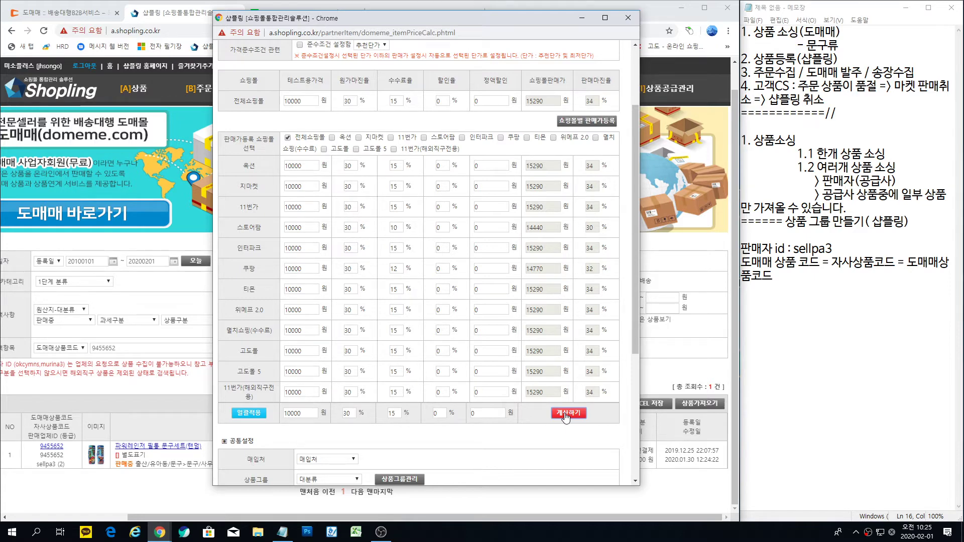
{"action": "scroll", "coordinate": [305, 362], "scroll_direction": "down", "scroll_amount": 3}
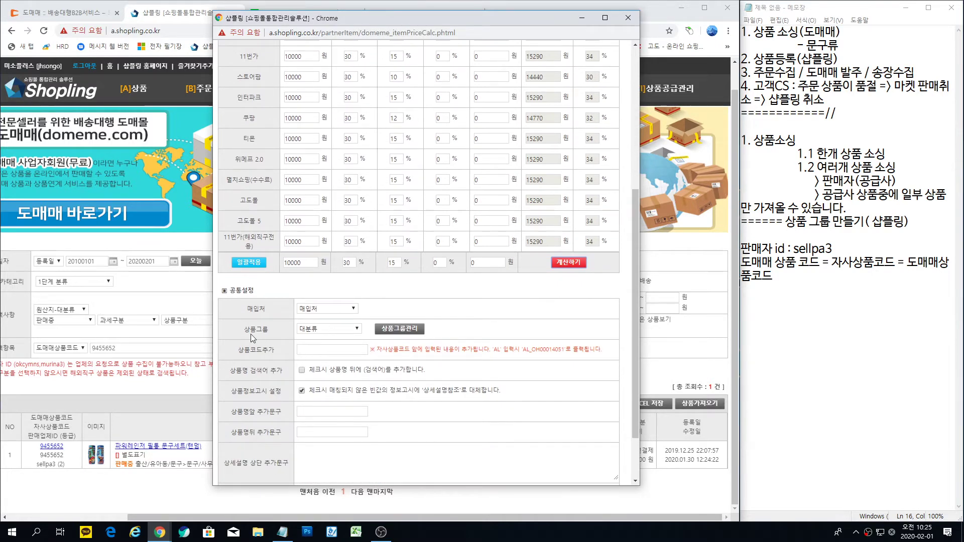
Step: Open the 상품그룹 dropdown under 공통설정 to list product groups
{"action": "left_click", "coordinate": [358, 330]}
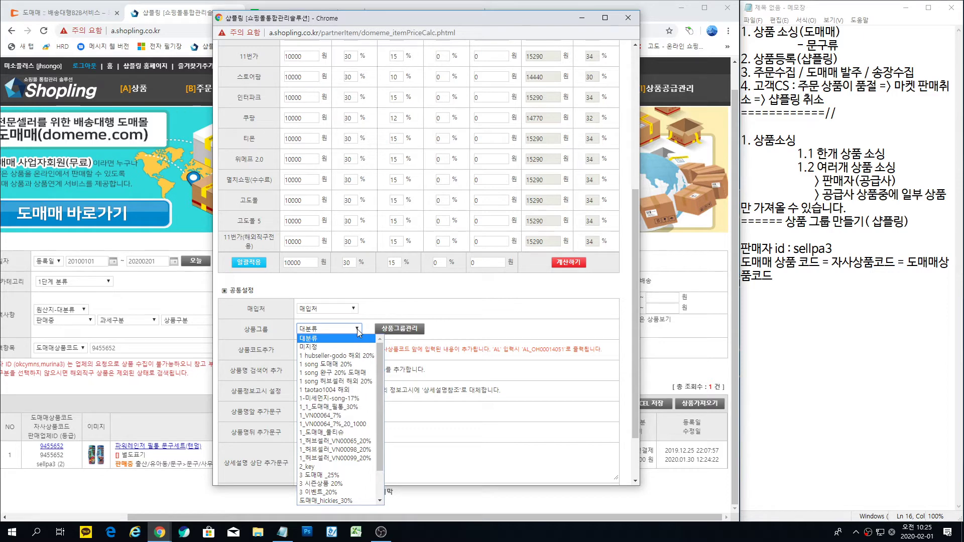
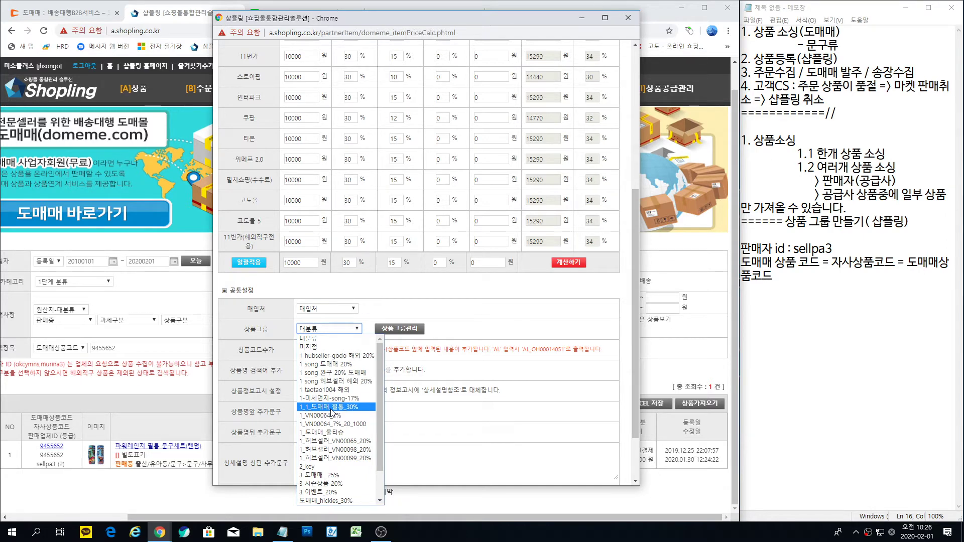
Step: Assign group 1_1_도매매_필통_30 and apply, importing the pencil case with 1 success and 0 failures
{"action": "left_click", "coordinate": [332, 407]}
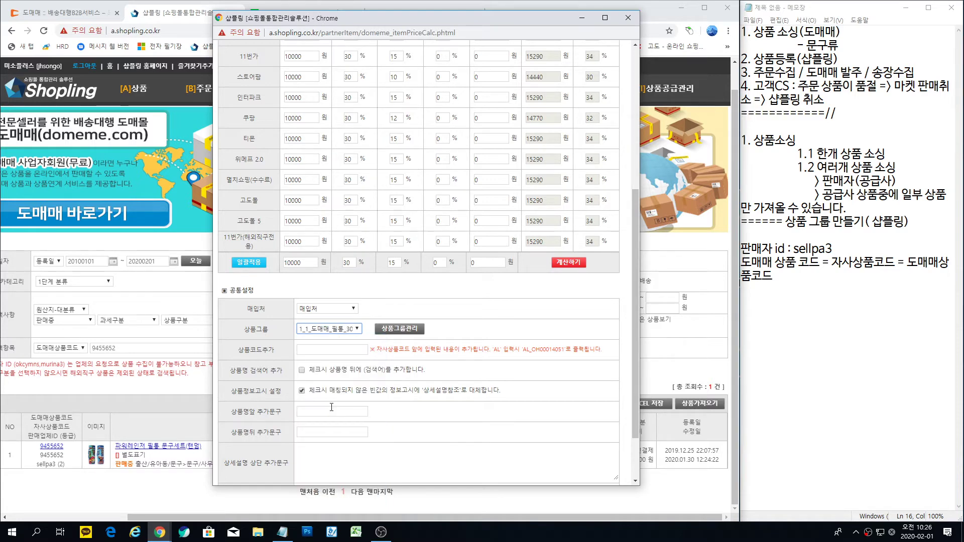
{"action": "scroll", "coordinate": [331, 407], "scroll_direction": "down", "scroll_amount": 2}
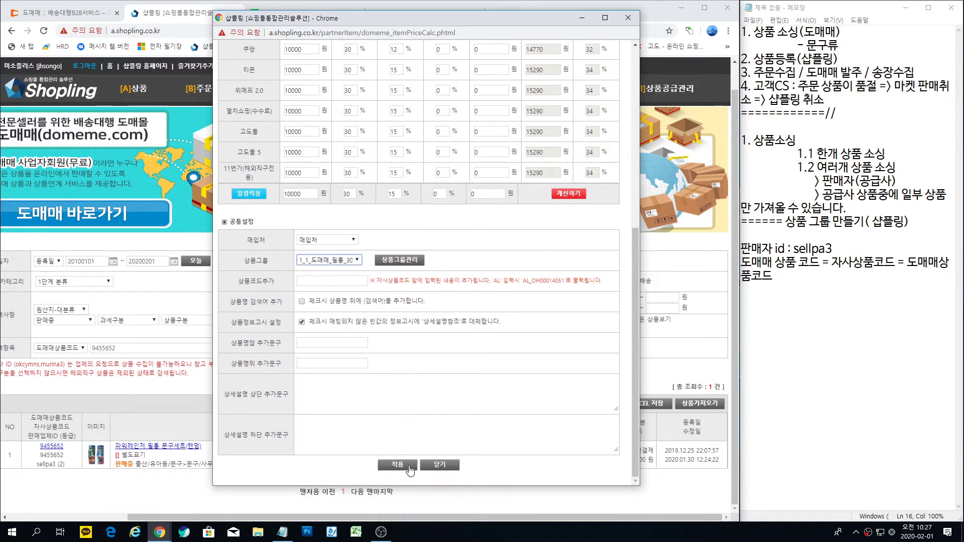
{"action": "left_click", "coordinate": [398, 465]}
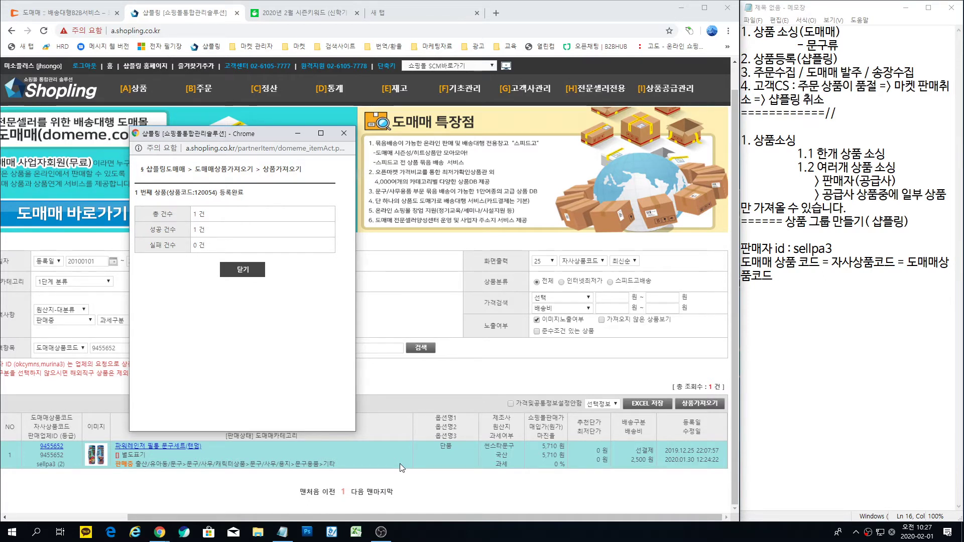
Step: Dismiss the import report and open 상품조회수정 with the date range set to today, 20200201–20200201
{"action": "left_click", "coordinate": [255, 271]}
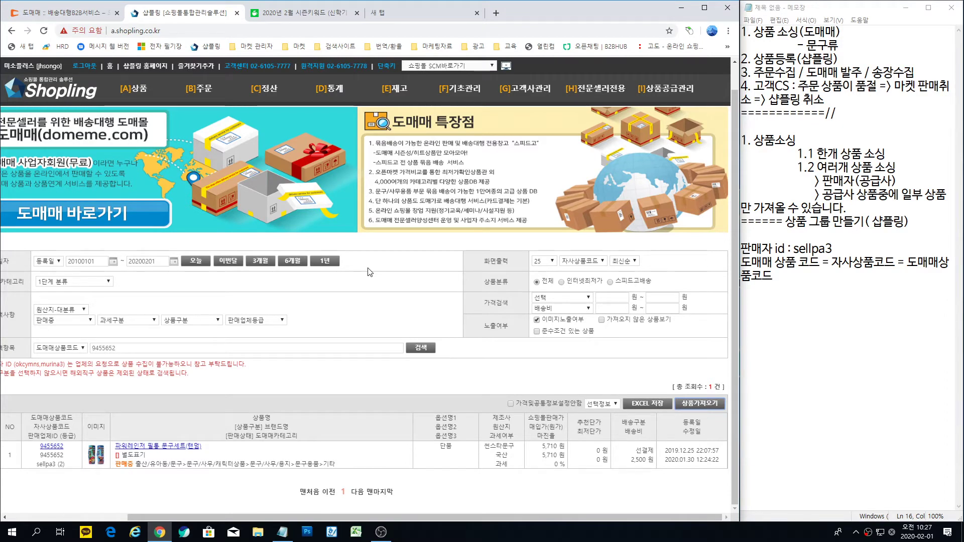
{"action": "left_click_drag", "start_coordinate": [399, 518], "coordinate": [279, 518]}
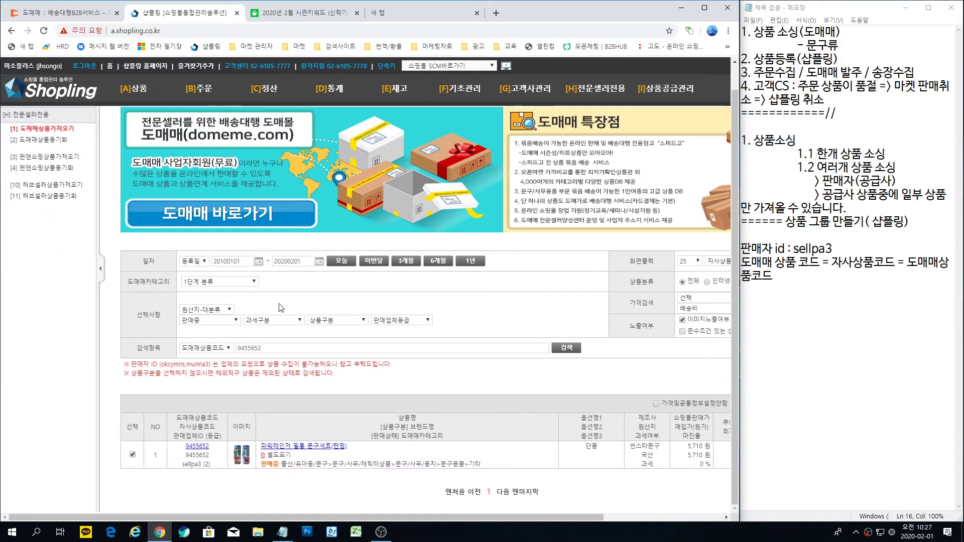
{"action": "mouse_move", "coordinate": [132, 95]}
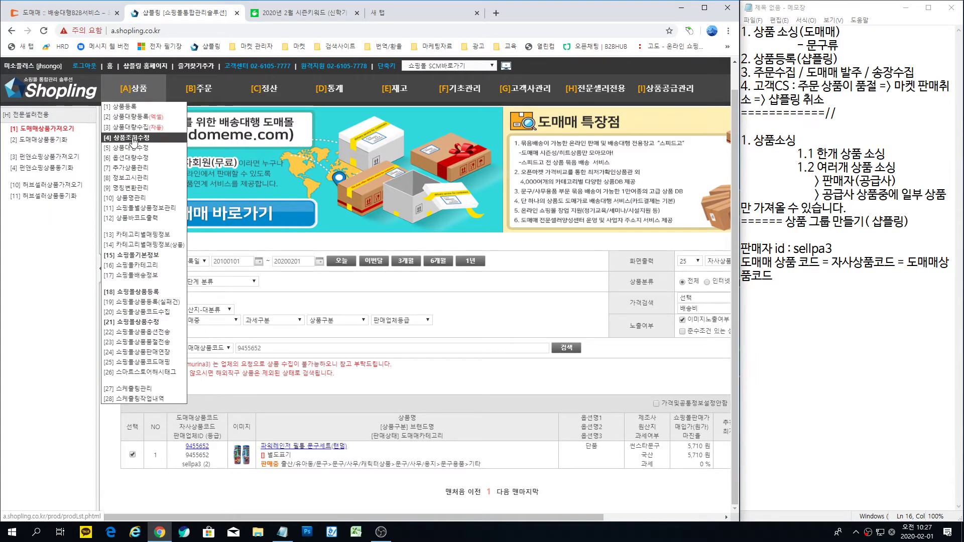
{"action": "left_click", "coordinate": [134, 140]}
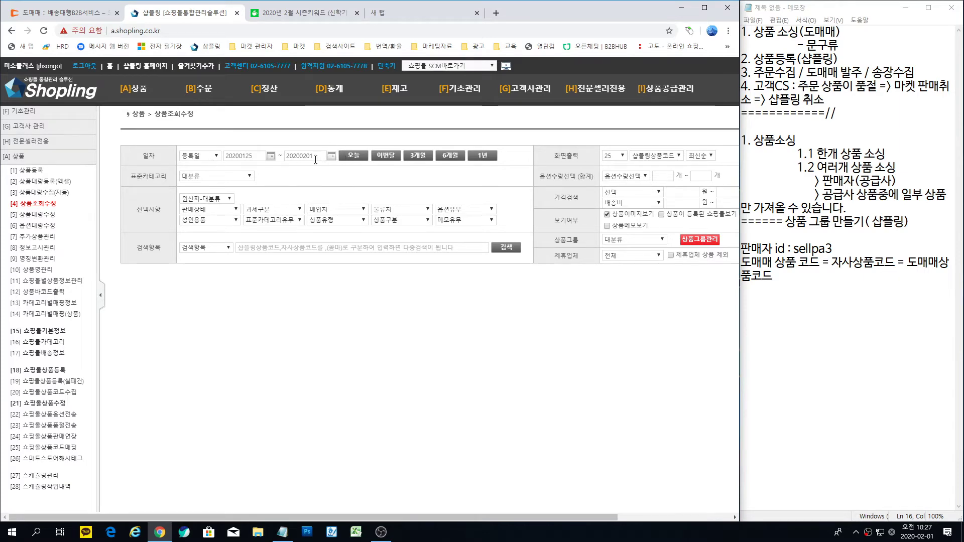
{"action": "mouse_move", "coordinate": [588, 90]}
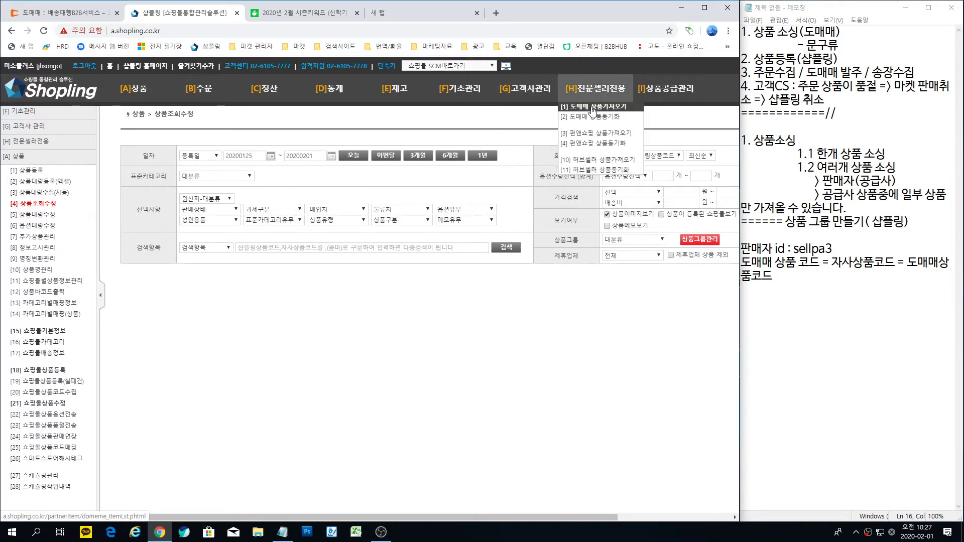
{"action": "left_click", "coordinate": [593, 110]}
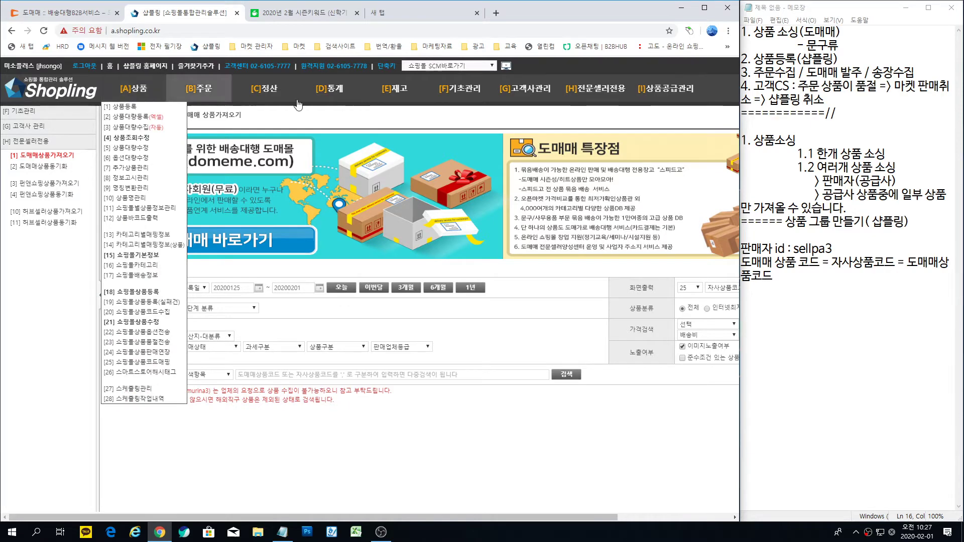
{"action": "left_click", "coordinate": [137, 138]}
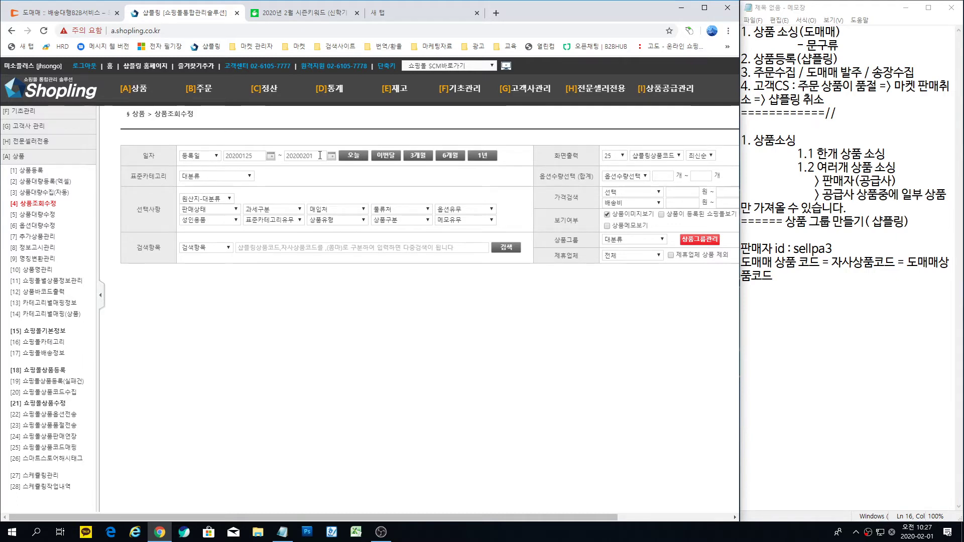
{"action": "left_click", "coordinate": [355, 156]}
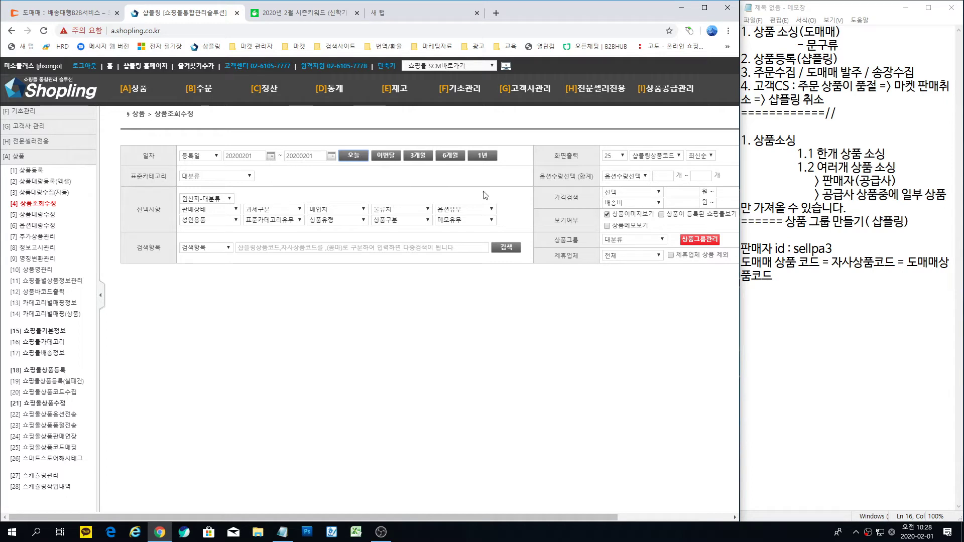
Step: Search group 1_1_도매매_필통_30 with registered malls shown, listing pencil case 120054
{"action": "left_click", "coordinate": [661, 239]}
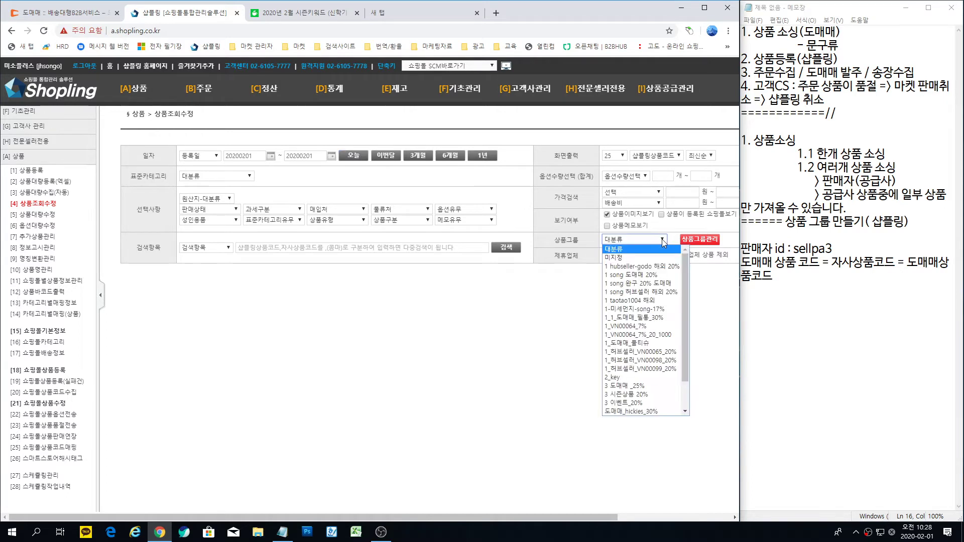
{"action": "left_click", "coordinate": [650, 320]}
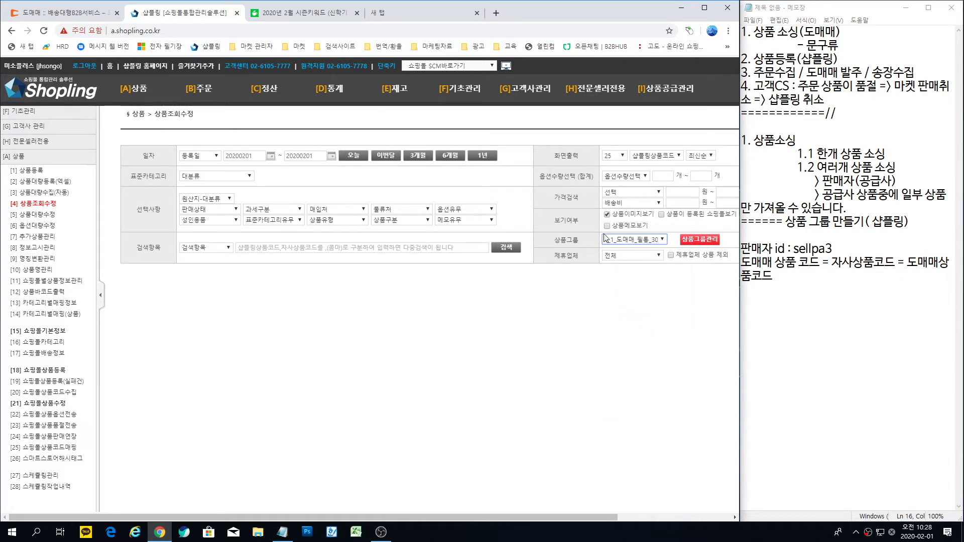
{"action": "left_click", "coordinate": [662, 215]}
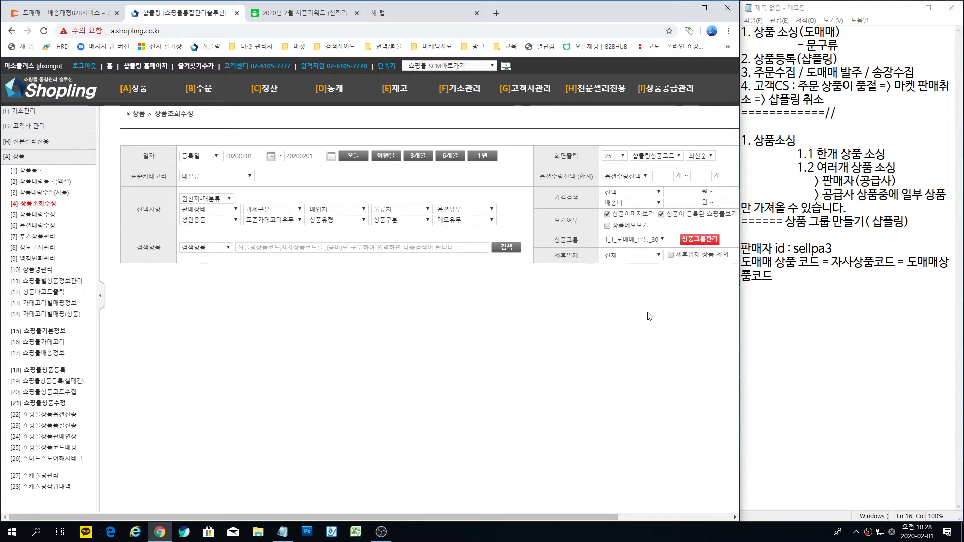
{"action": "left_click", "coordinate": [506, 247]}
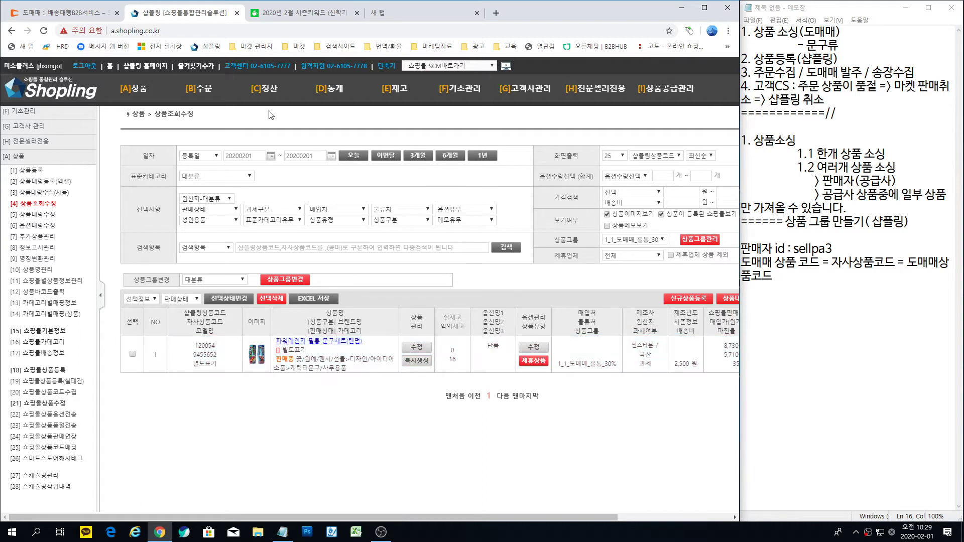
{"action": "mouse_move", "coordinate": [143, 98]}
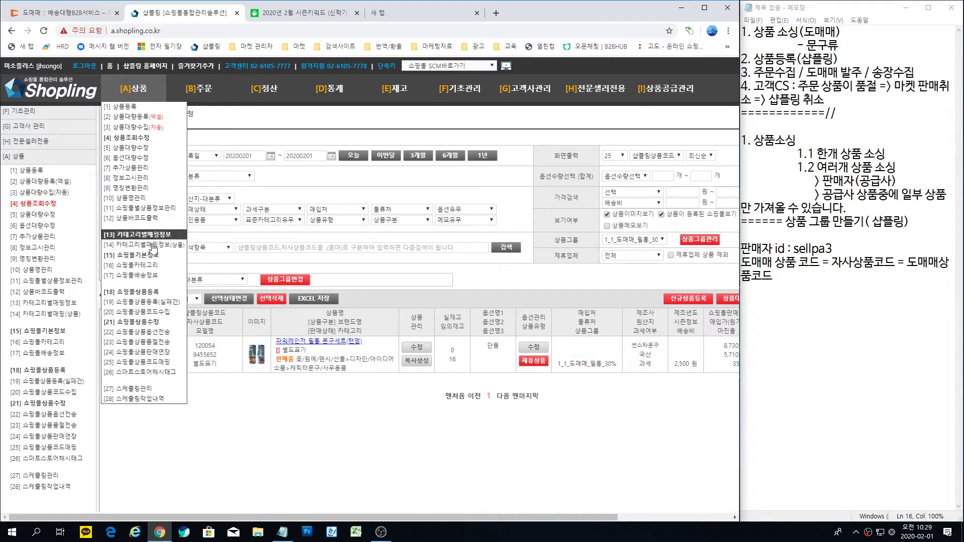
Step: Open 쇼핑몰상품등록 filtered to today, 20200201, and product group 1_1_도매매_필통_30
{"action": "left_click", "coordinate": [137, 293]}
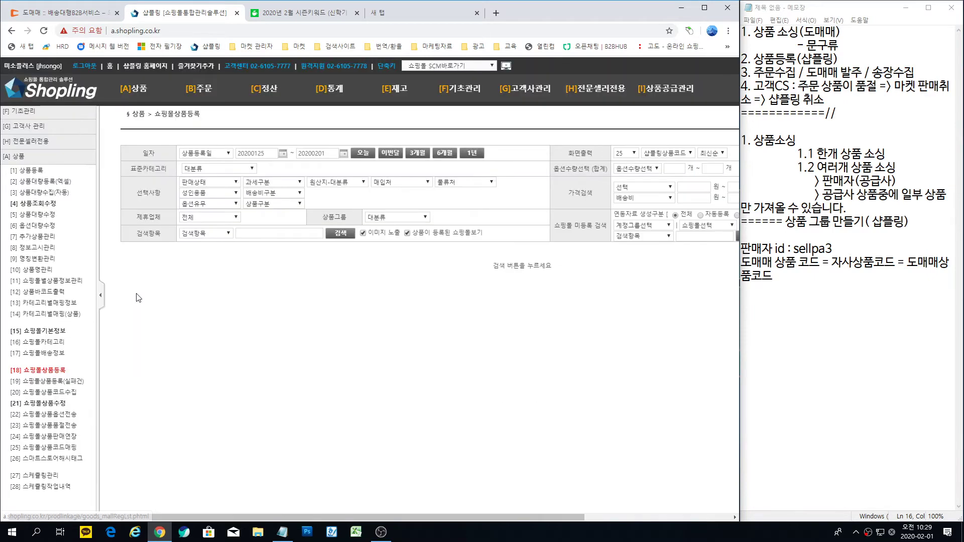
{"action": "left_click", "coordinate": [363, 153]}
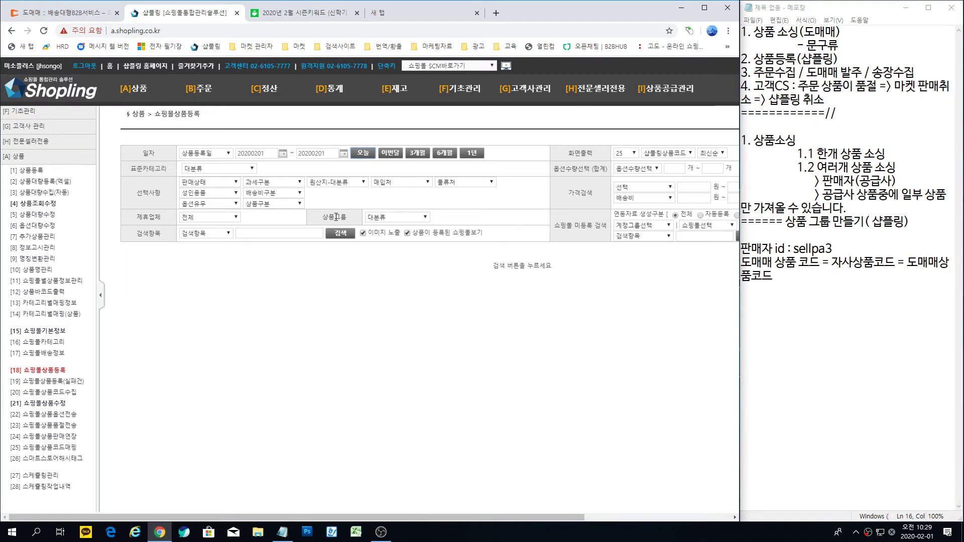
{"action": "left_click_drag", "start_coordinate": [311, 210], "coordinate": [435, 229]}
{"action": "key", "text": "Escape"}
{"action": "left_click", "coordinate": [426, 217]}
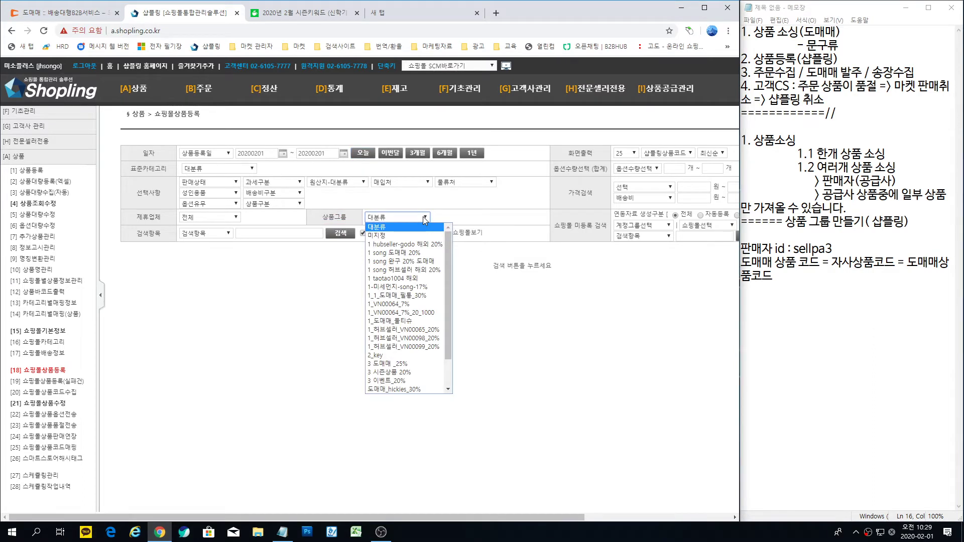
{"action": "left_click", "coordinate": [420, 296]}
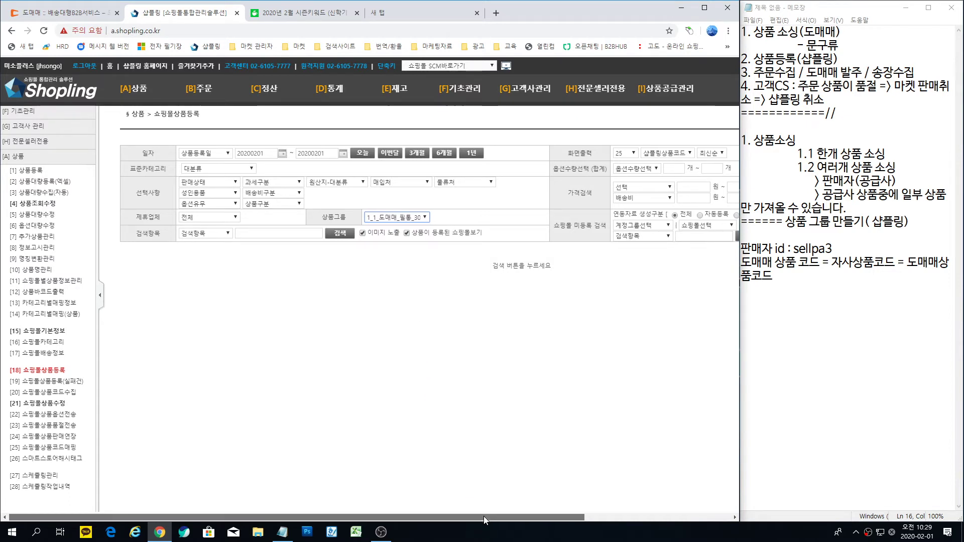
{"action": "left_click_drag", "start_coordinate": [484, 519], "coordinate": [565, 520]}
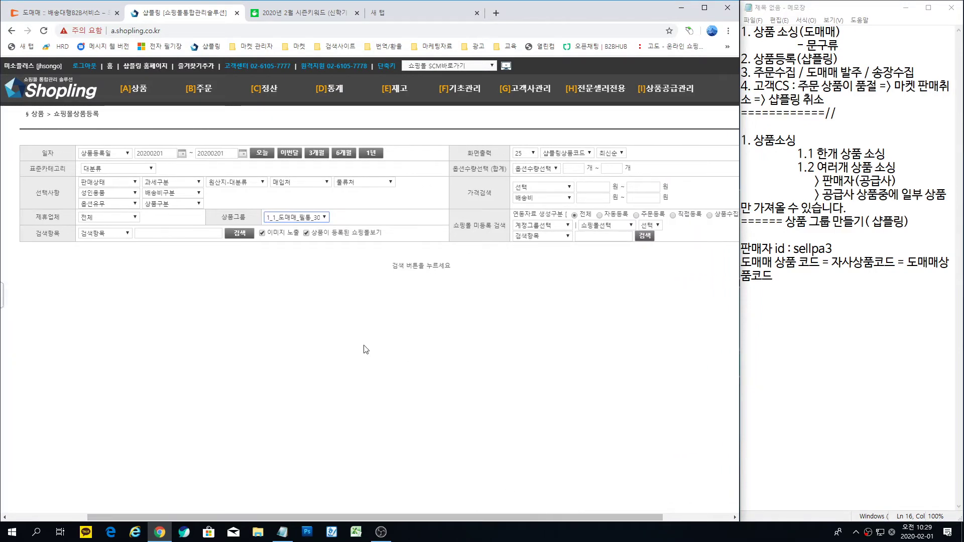
{"action": "left_click_drag", "start_coordinate": [213, 217], "coordinate": [270, 251]}
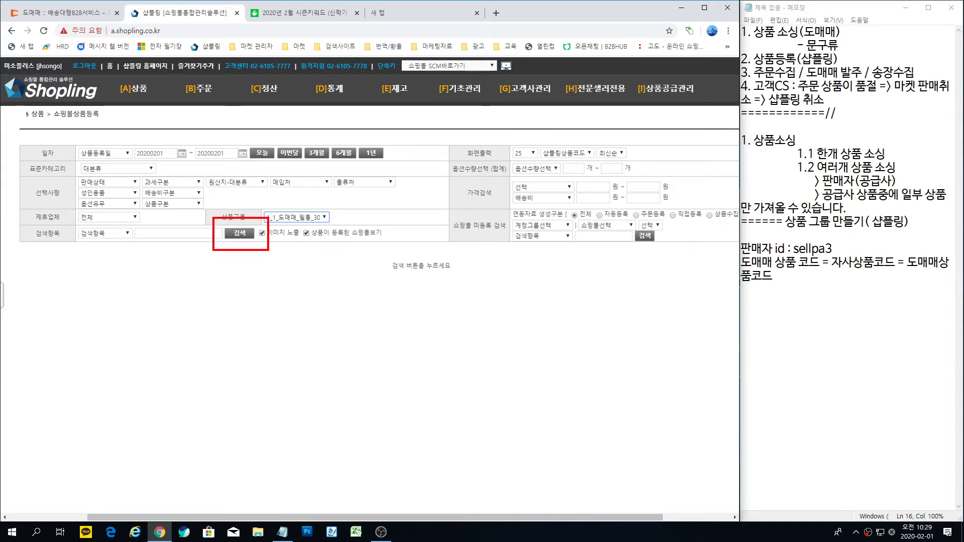
{"action": "left_click_drag", "start_coordinate": [608, 223], "coordinate": [684, 251]}
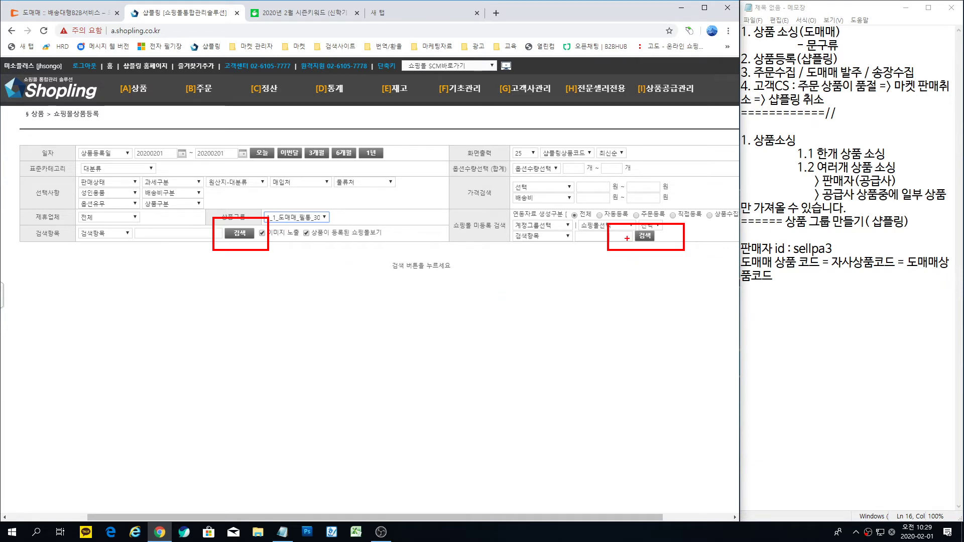
{"action": "left_click_drag", "start_coordinate": [437, 209], "coordinate": [510, 240]}
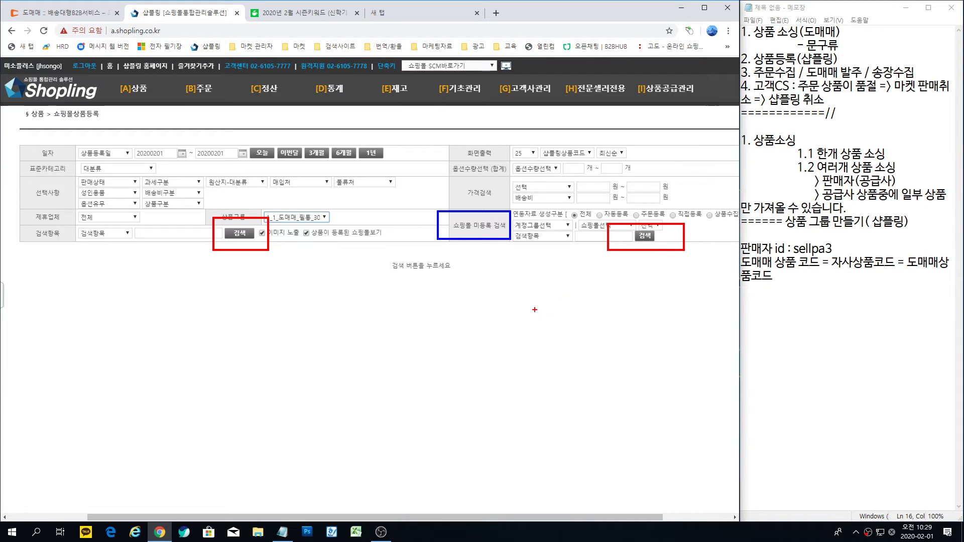
{"action": "key", "text": "Escape"}
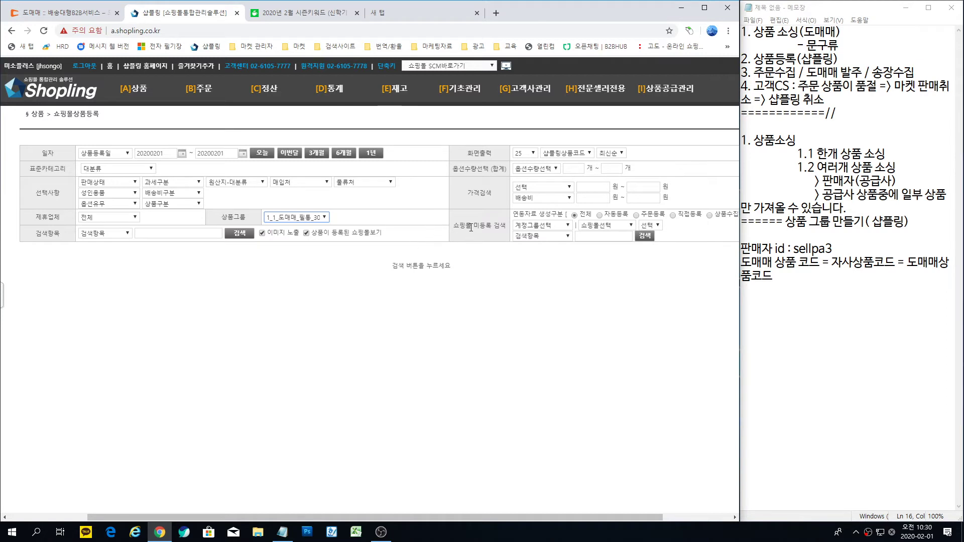
Step: Search unregistered products for account group 국내_미소플러스, finding pencil case 120054 marked 미등록
{"action": "left_click", "coordinate": [564, 226]}
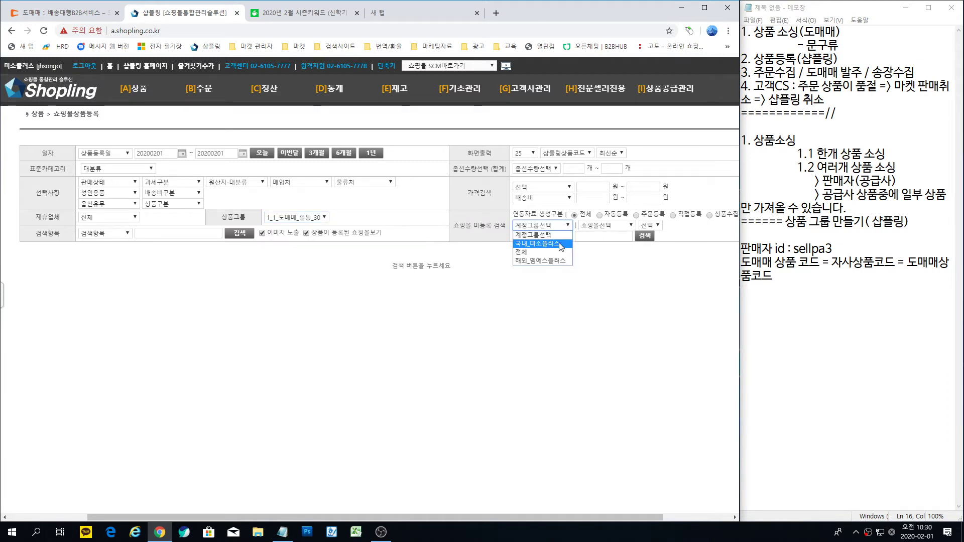
{"action": "left_click", "coordinate": [562, 243]}
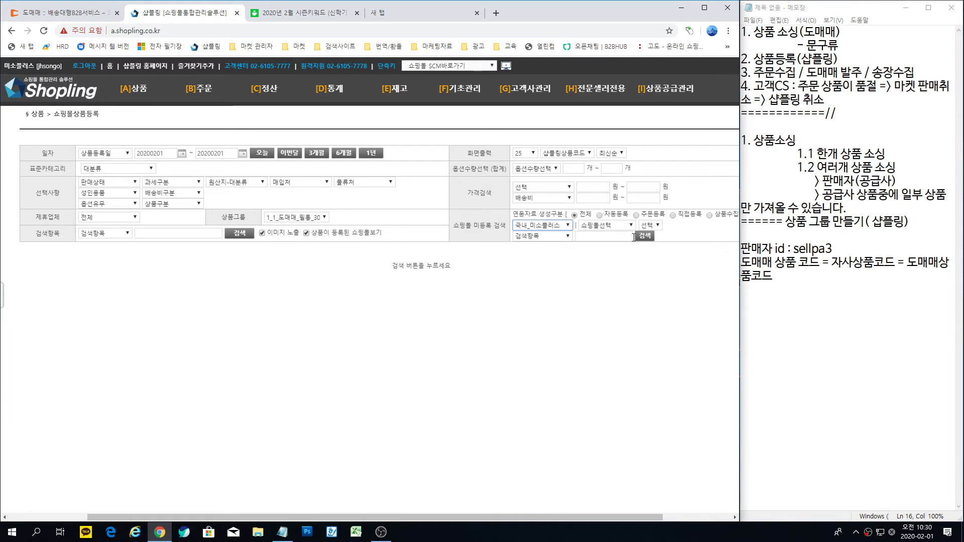
{"action": "left_click", "coordinate": [552, 227]}
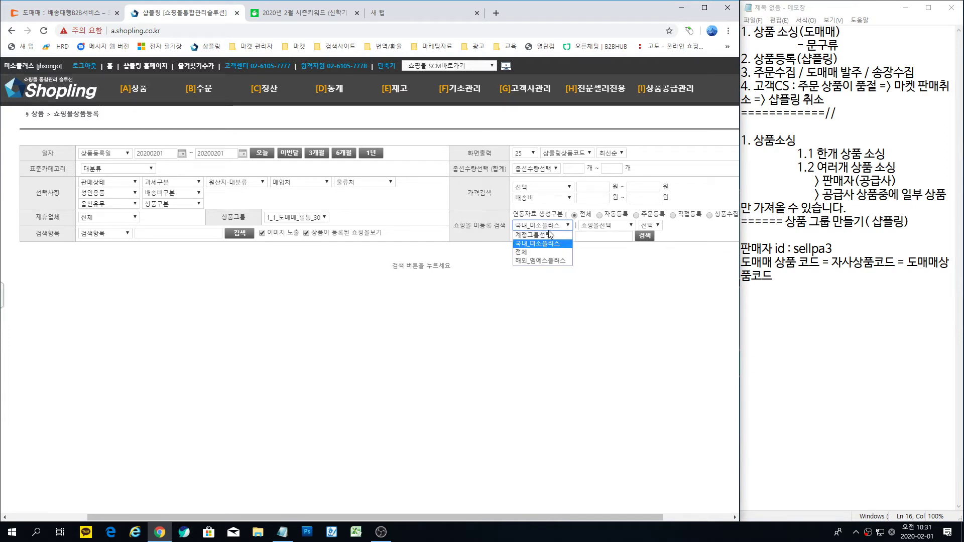
{"action": "left_click", "coordinate": [557, 241]}
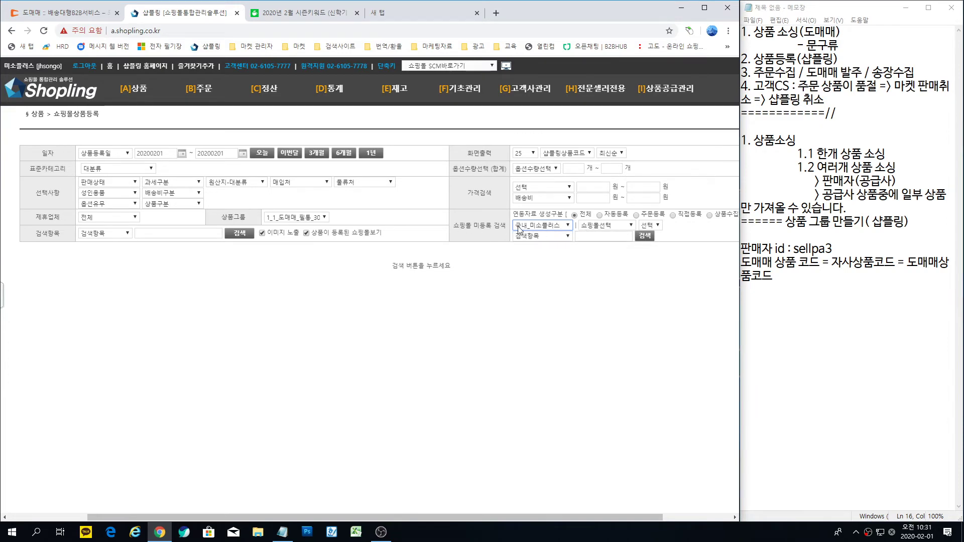
{"action": "left_click", "coordinate": [644, 238]}
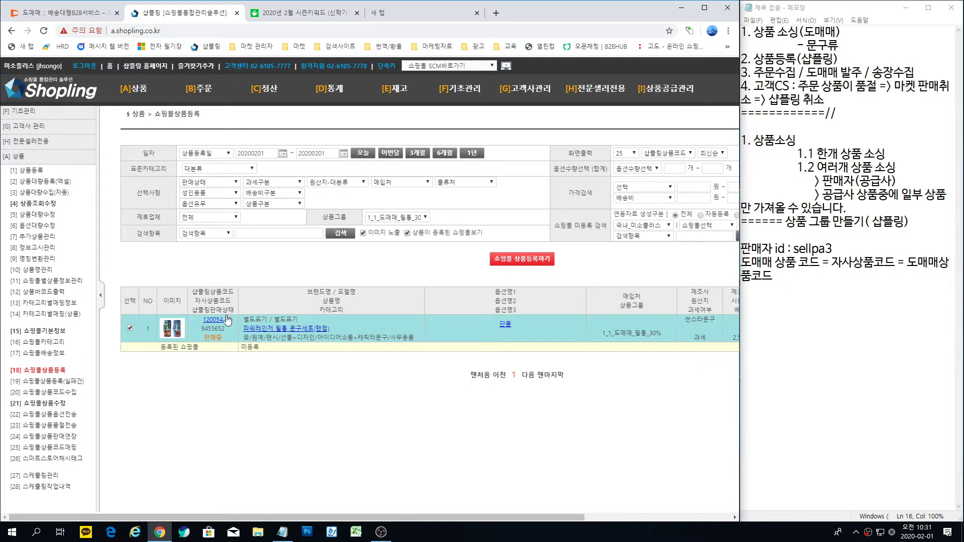
{"action": "left_click", "coordinate": [521, 259]}
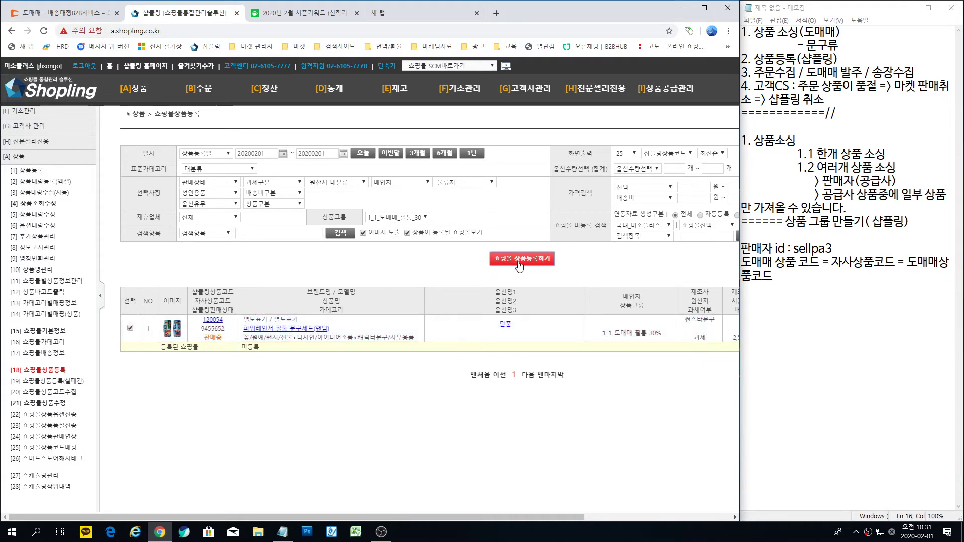
Step: Tick 옥션, 지마켓, 11번가, 스마트스토어 and 인터파크(OM) as target malls and confirm the selection
{"action": "left_click", "coordinate": [21, 111]}
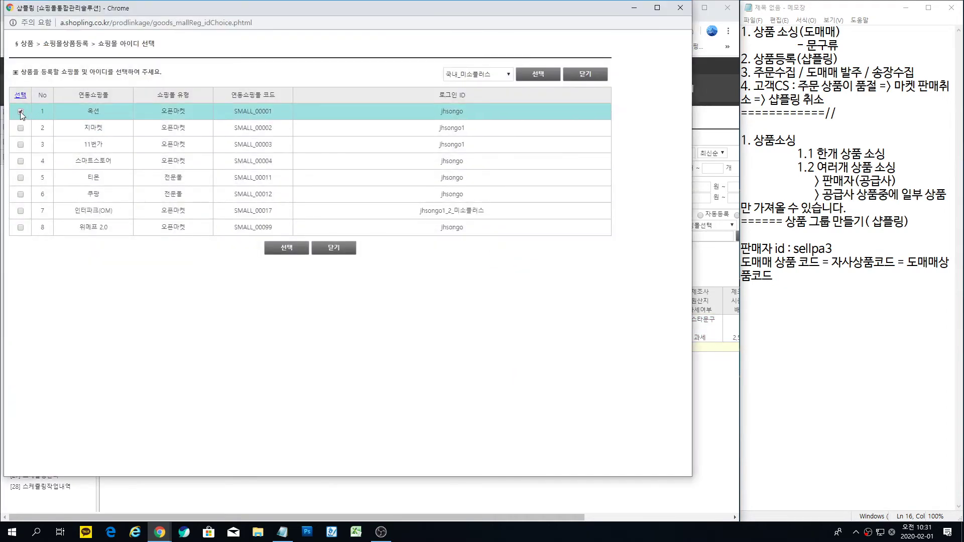
{"action": "left_click", "coordinate": [20, 128]}
{"action": "left_click", "coordinate": [21, 144]}
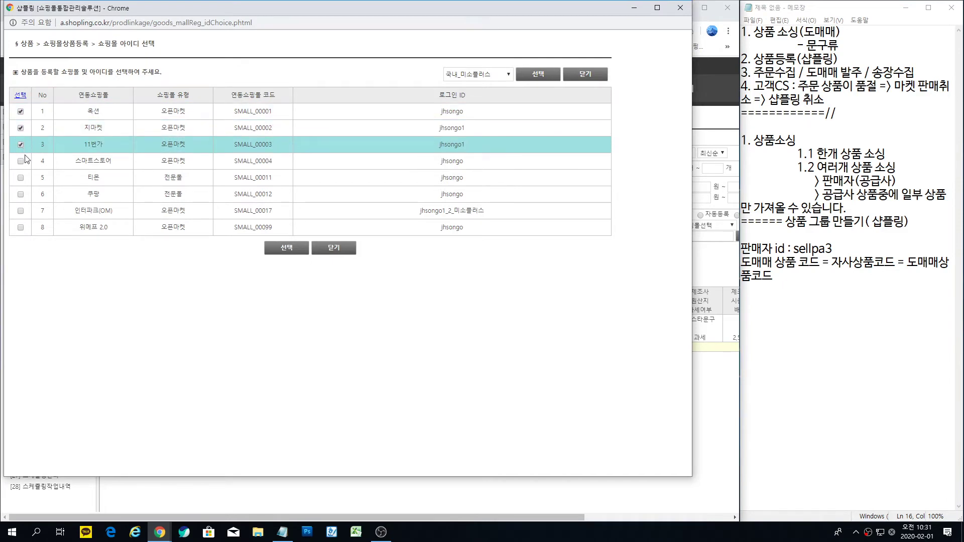
{"action": "left_click", "coordinate": [21, 161]}
{"action": "left_click", "coordinate": [20, 211]}
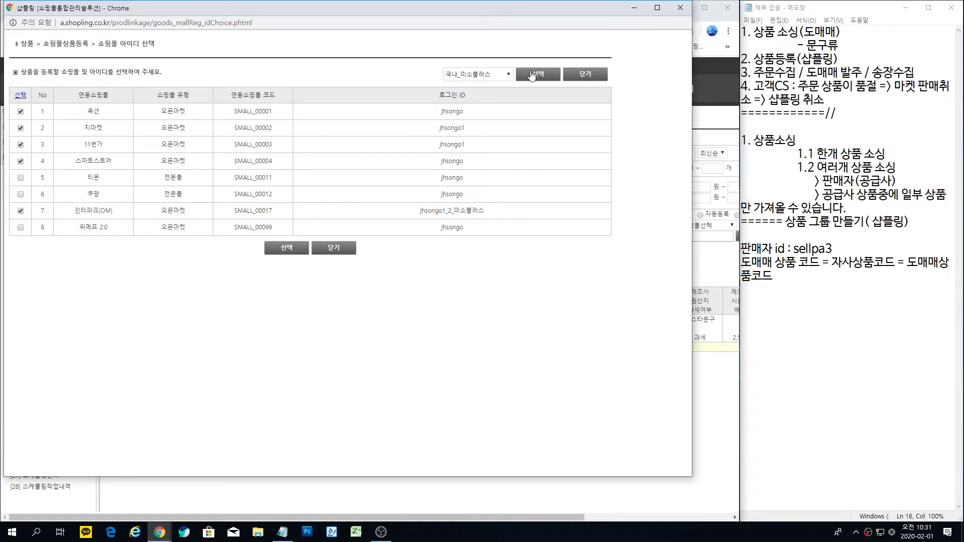
{"action": "left_click", "coordinate": [286, 254]}
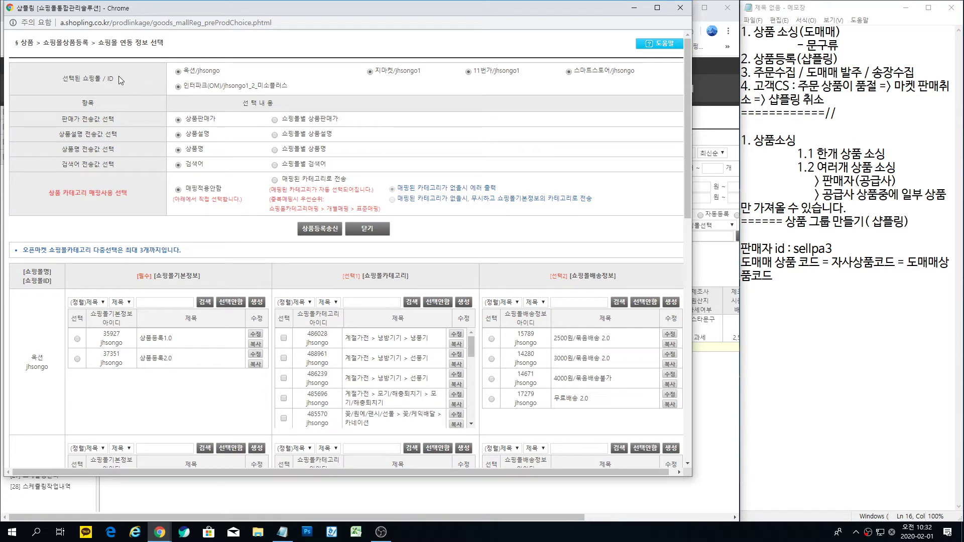
Step: Choose 쇼핑몰별 상품판매가 for the sale price, then close the link-settings window unsent
{"action": "left_click", "coordinate": [274, 120]}
{"action": "left_click_drag", "start_coordinate": [41, 182], "coordinate": [134, 208]}
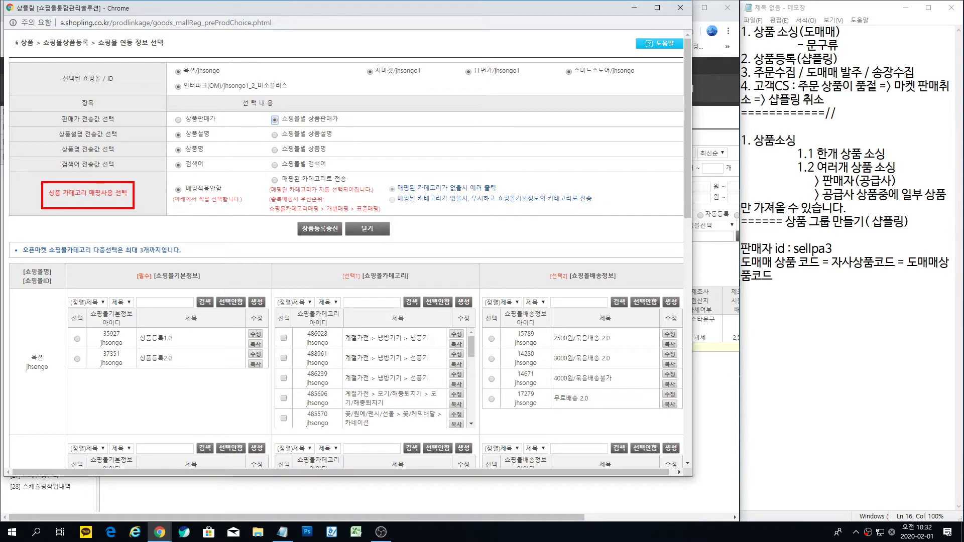
{"action": "left_click", "coordinate": [369, 232]}
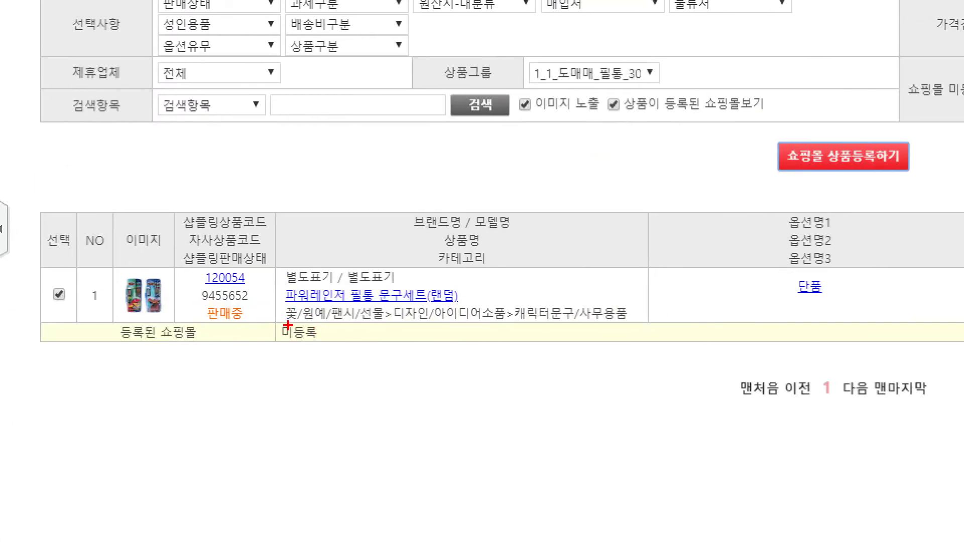
{"action": "mouse_move", "coordinate": [288, 326]}
{"action": "left_mouse_down"}
{"action": "mouse_move", "coordinate": [277, 333]}
{"action": "mouse_move", "coordinate": [553, 332]}
{"action": "mouse_move", "coordinate": [277, 333]}
{"action": "left_mouse_up"}
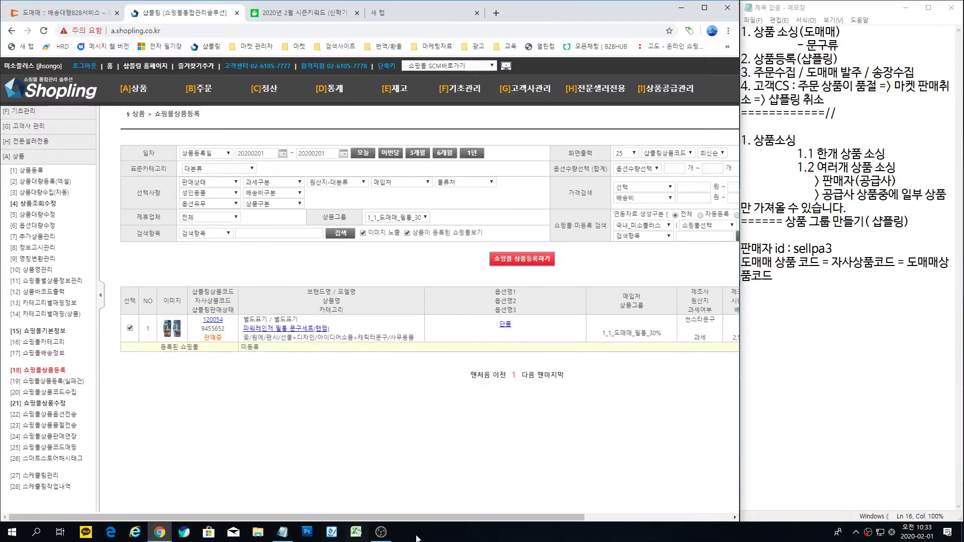
{"action": "left_click_drag", "start_coordinate": [427, 518], "coordinate": [558, 523]}
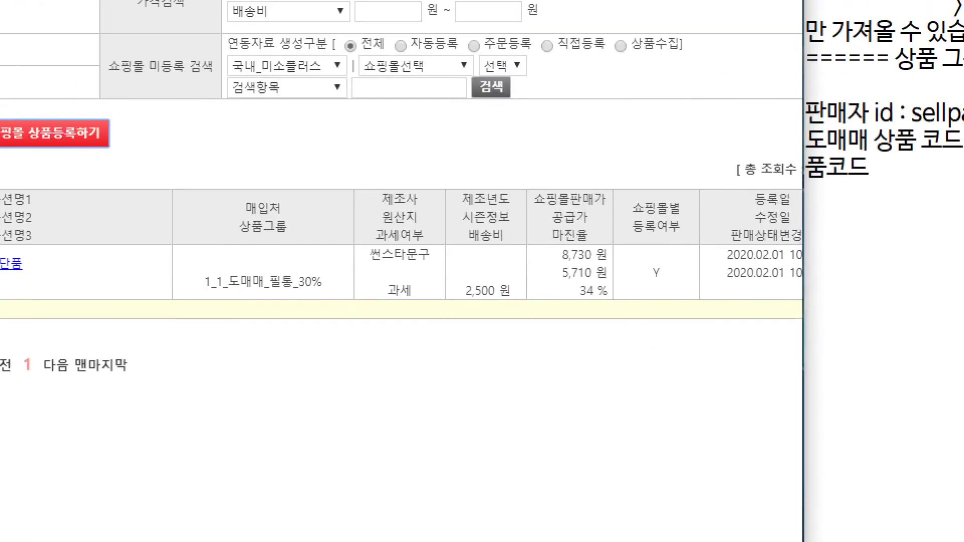
{"action": "left_click_drag", "start_coordinate": [598, 281], "coordinate": [657, 367]}
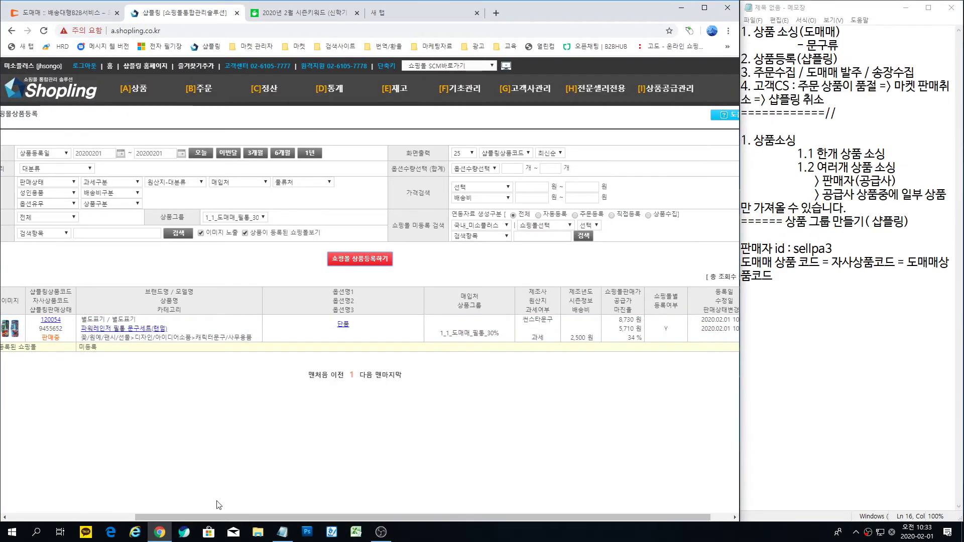
Step: Reopen the mall account list, tick 옥션, 지마켓, 11번가, 스마트스토어 and 인터파크(OM), and confirm
{"action": "left_click_drag", "start_coordinate": [213, 518], "coordinate": [125, 503]}
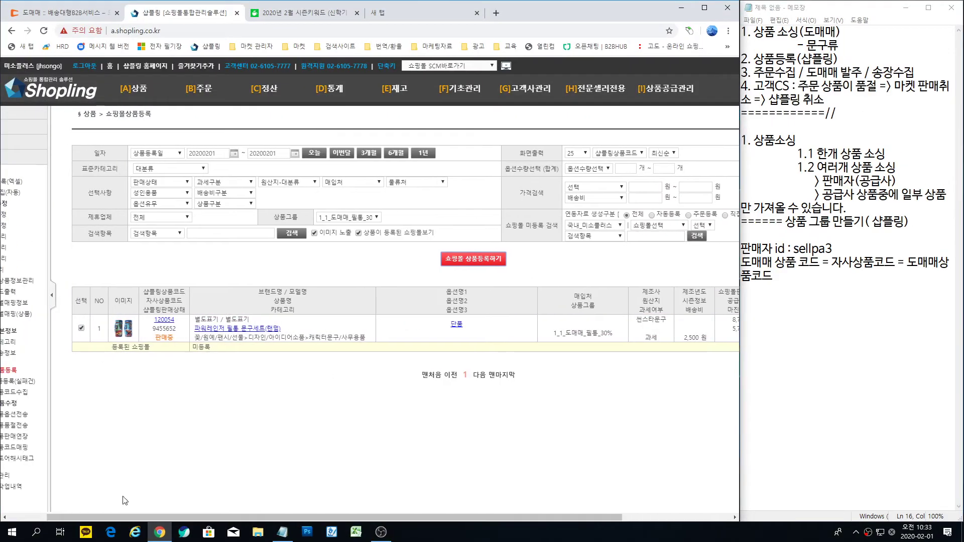
{"action": "left_click", "coordinate": [466, 259]}
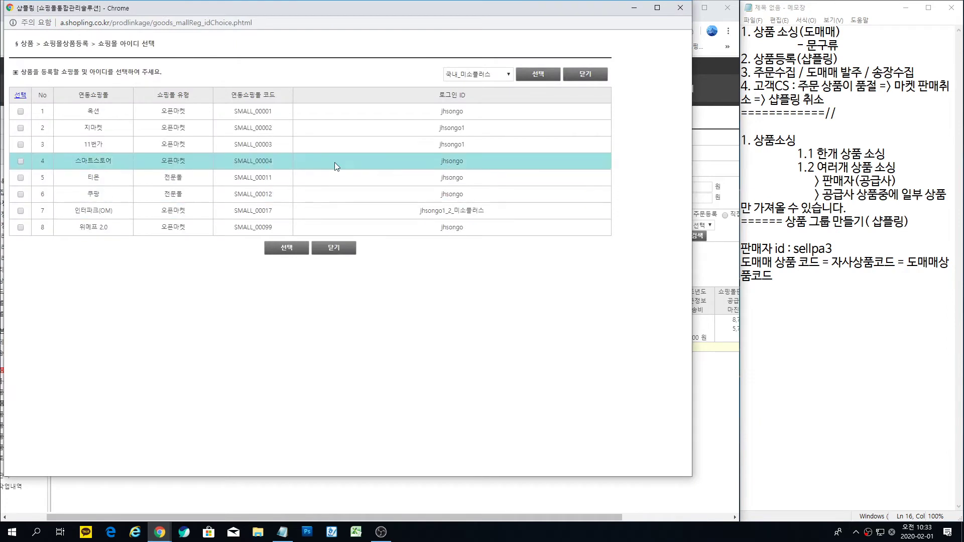
{"action": "left_click", "coordinate": [21, 111]}
{"action": "left_click", "coordinate": [21, 128]}
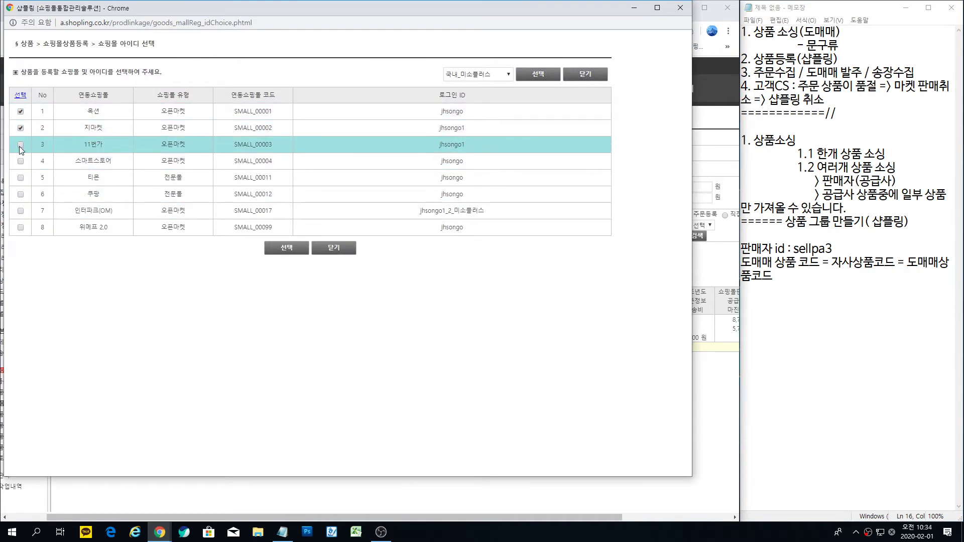
{"action": "left_click", "coordinate": [21, 144]}
{"action": "left_click", "coordinate": [20, 161]}
{"action": "left_click", "coordinate": [21, 211]}
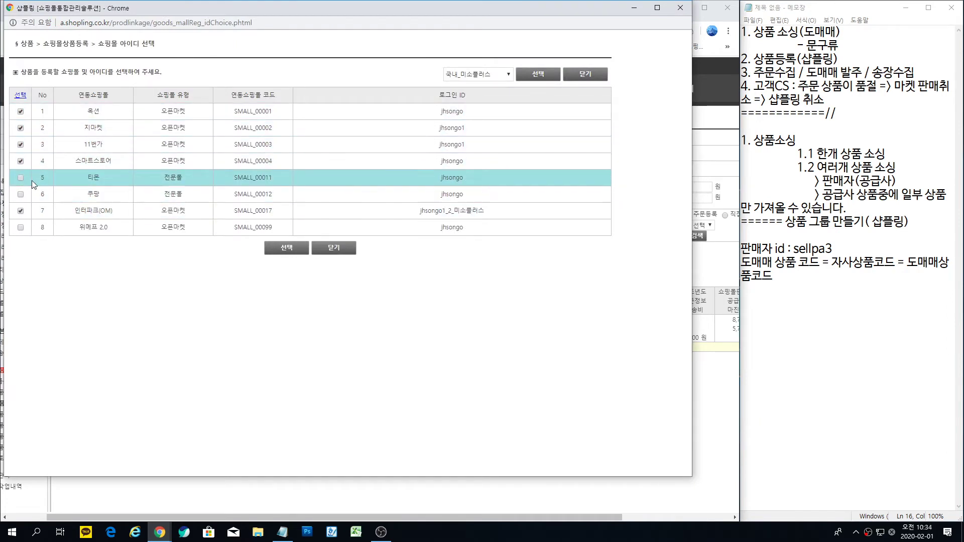
{"action": "left_click", "coordinate": [292, 249]}
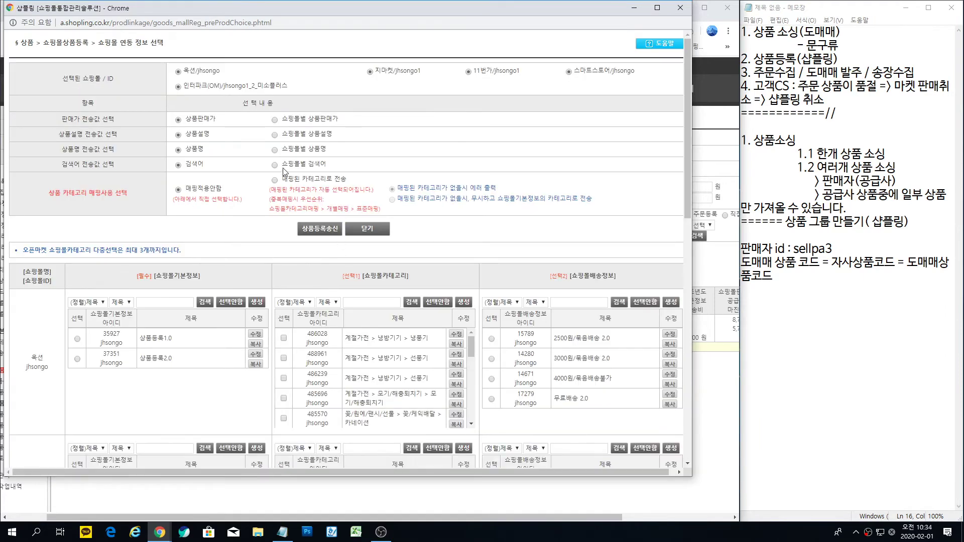
Step: Use per-mall sale prices and mapped categories; give 옥션 상품등록2.0 info and 2500원/묶음배송 2.0 shipping
{"action": "left_click", "coordinate": [275, 120]}
{"action": "left_click", "coordinate": [275, 180]}
{"action": "scroll", "coordinate": [154, 251], "scroll_direction": "down", "scroll_amount": 2}
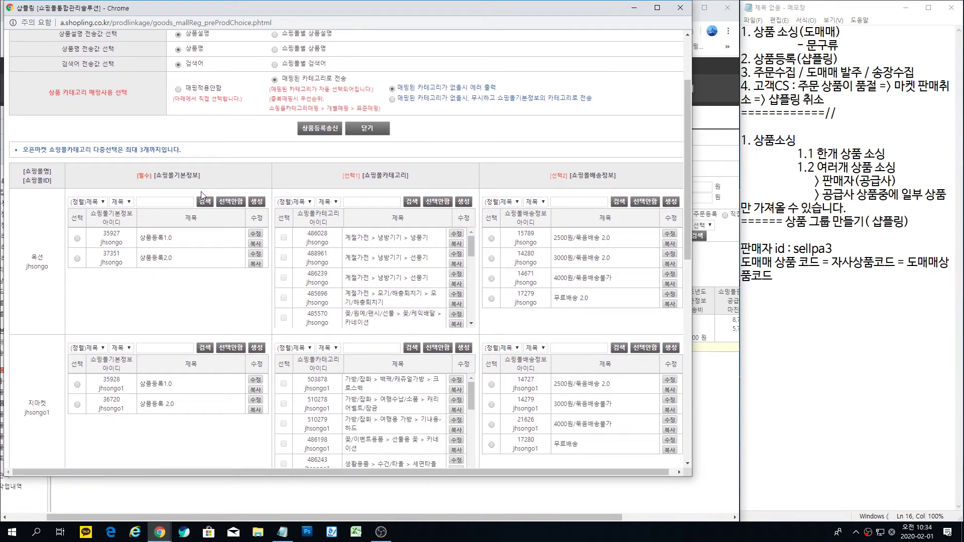
{"action": "left_click", "coordinate": [77, 259]}
{"action": "left_click", "coordinate": [492, 239]}
{"action": "scroll", "coordinate": [301, 196], "scroll_direction": "up", "scroll_amount": 2}
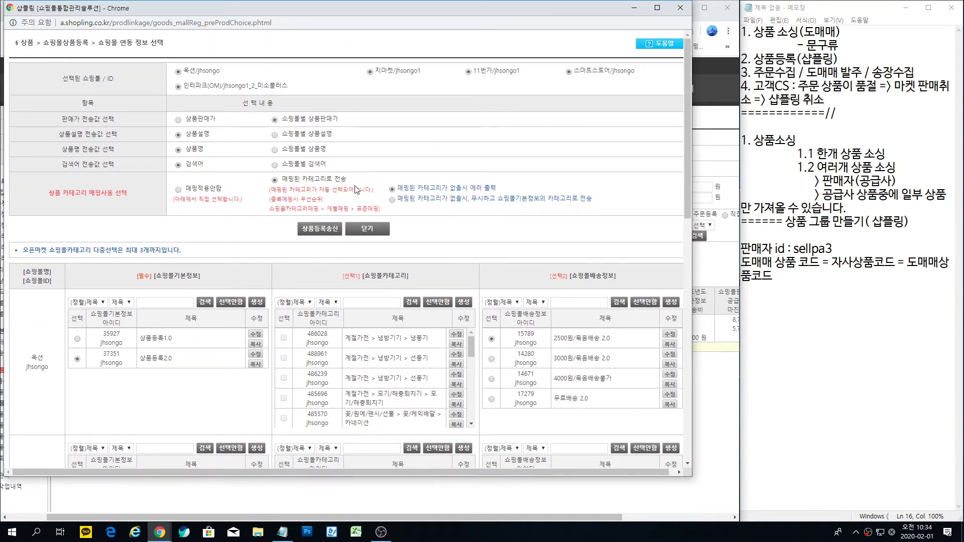
Step: Give 지마켓 상품등록 2.0 with 2500원/묶음배송 2.0 shipping, and 11번가 단일상품 2.0 with shipping 19947
{"action": "scroll", "coordinate": [75, 249], "scroll_direction": "down", "scroll_amount": 3}
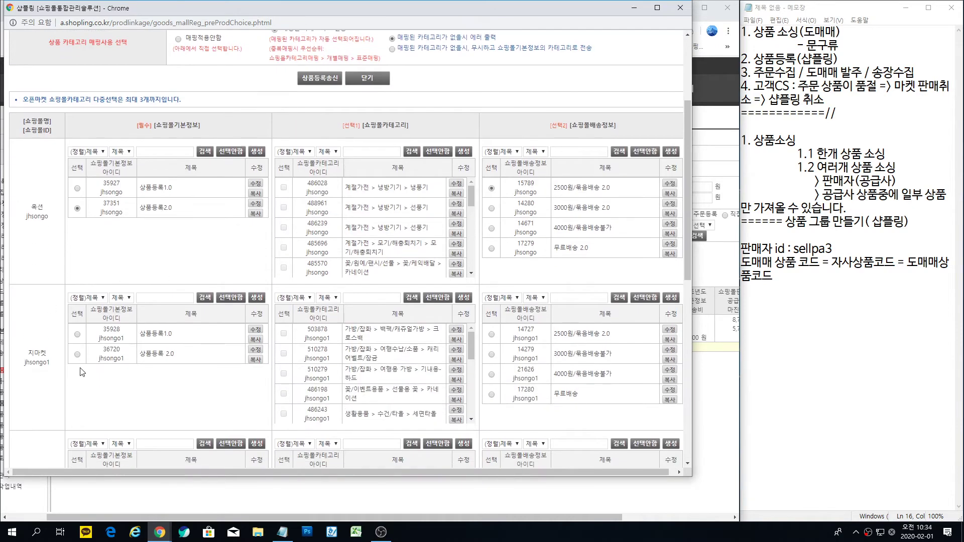
{"action": "left_click", "coordinate": [77, 355]}
{"action": "left_click", "coordinate": [491, 334]}
{"action": "scroll", "coordinate": [475, 352], "scroll_direction": "down", "scroll_amount": 6}
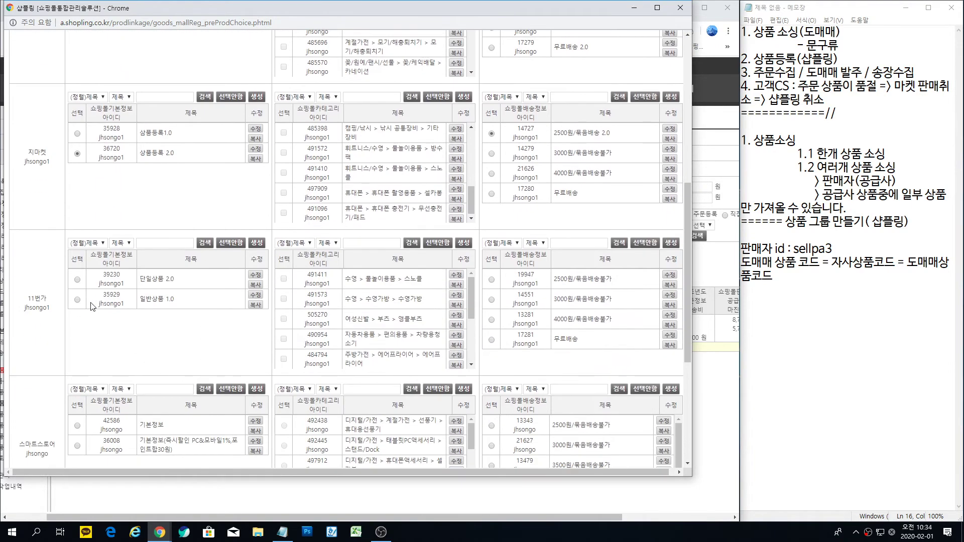
{"action": "left_click", "coordinate": [77, 279]}
{"action": "left_click", "coordinate": [492, 280]}
Step: Give 스마트스토어 기본정보 with shipping 13343, 인터파크 기본정보 with 2500원/묶음배송불가, then send registration
{"action": "scroll", "coordinate": [206, 359], "scroll_direction": "down", "scroll_amount": 2}
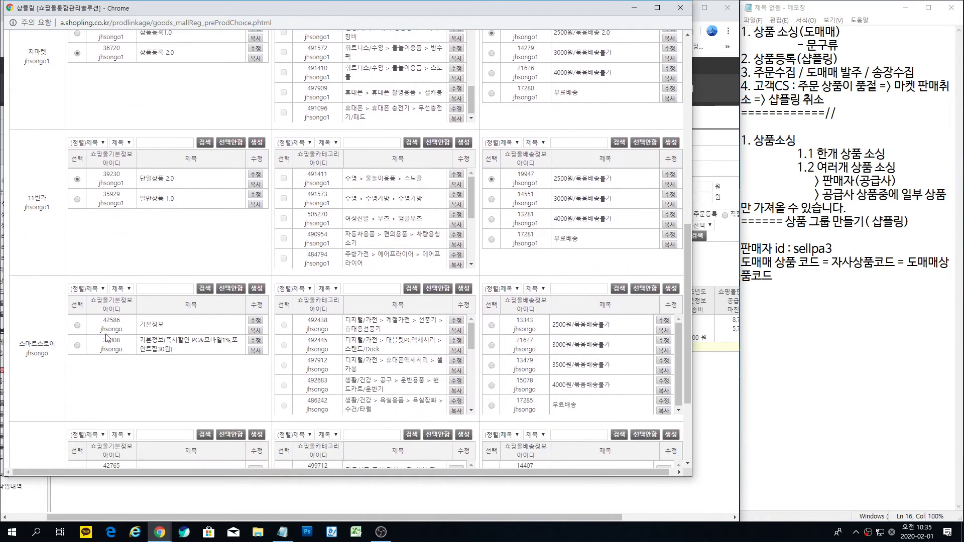
{"action": "left_click", "coordinate": [77, 325]}
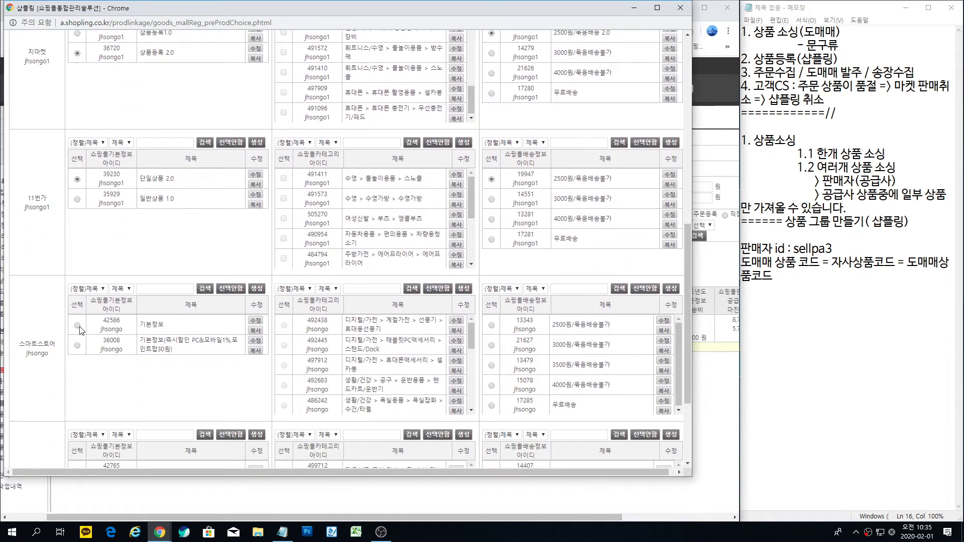
{"action": "left_click", "coordinate": [492, 325]}
{"action": "scroll", "coordinate": [177, 388], "scroll_direction": "down", "scroll_amount": 3}
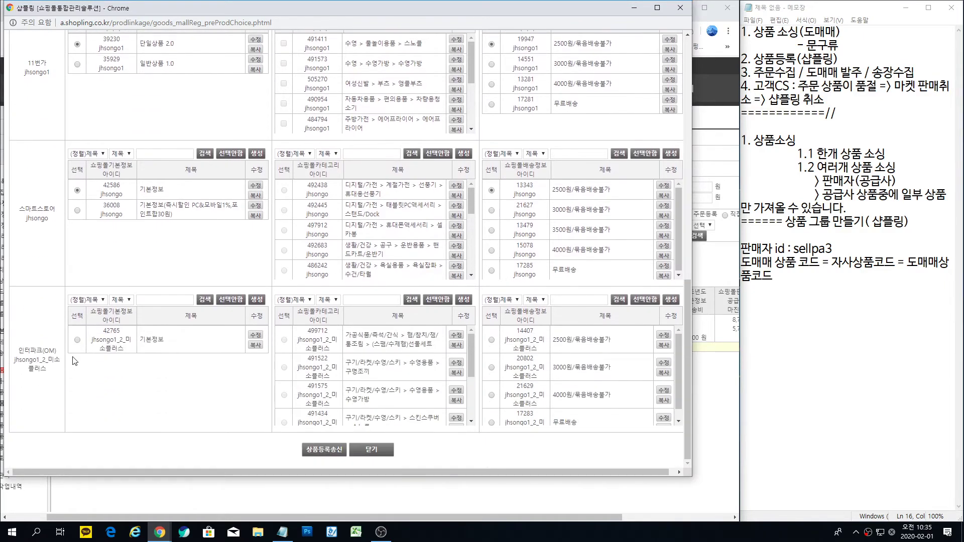
{"action": "left_click", "coordinate": [76, 341]}
{"action": "left_click", "coordinate": [492, 340]}
{"action": "left_click", "coordinate": [321, 449]}
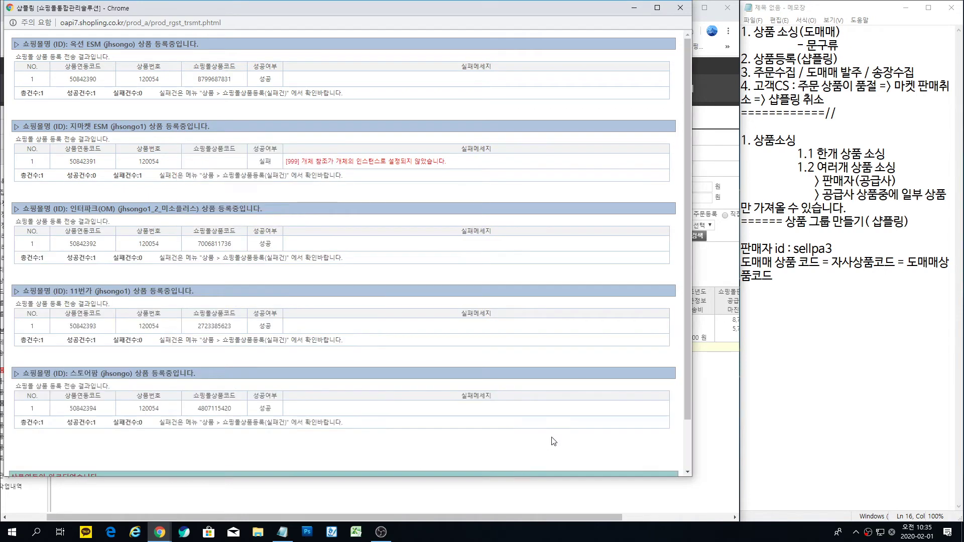
Step: Read the results showing 옥션, 11번가, 스토어팜, 인터파크 succeeded and 지마켓 failed, then close the results window
{"action": "left_click_drag", "start_coordinate": [692, 169], "coordinate": [405, 168]}
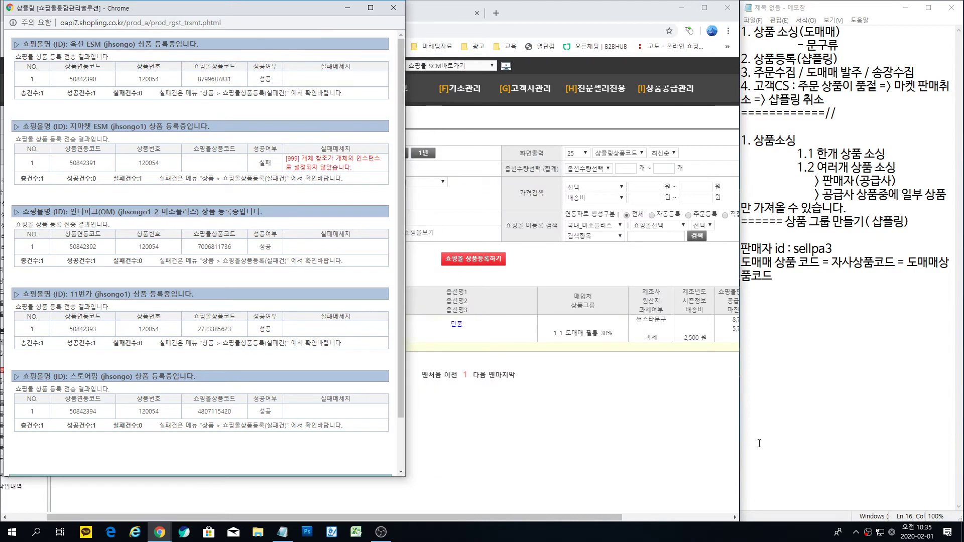
{"action": "left_click", "coordinate": [646, 411]}
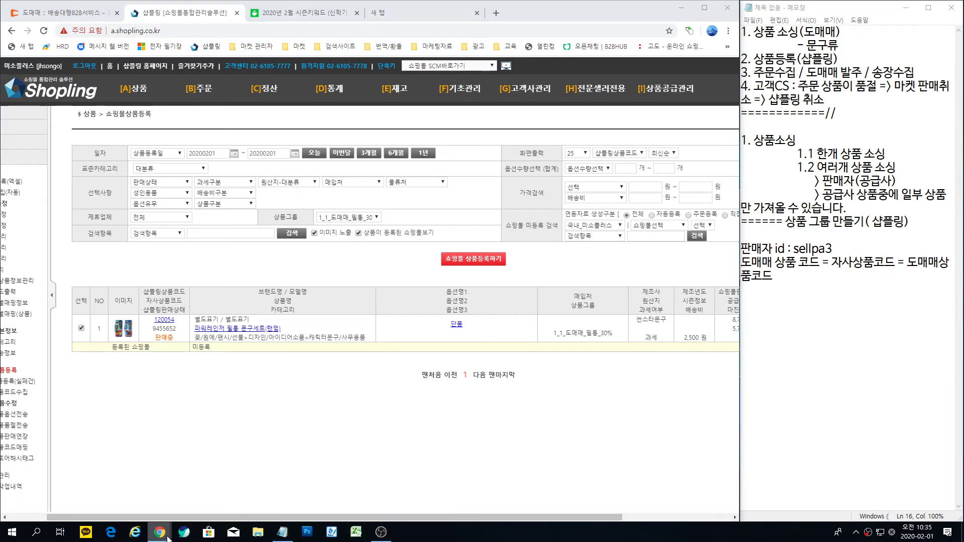
{"action": "mouse_move", "coordinate": [186, 534]}
{"action": "left_click", "coordinate": [205, 497]}
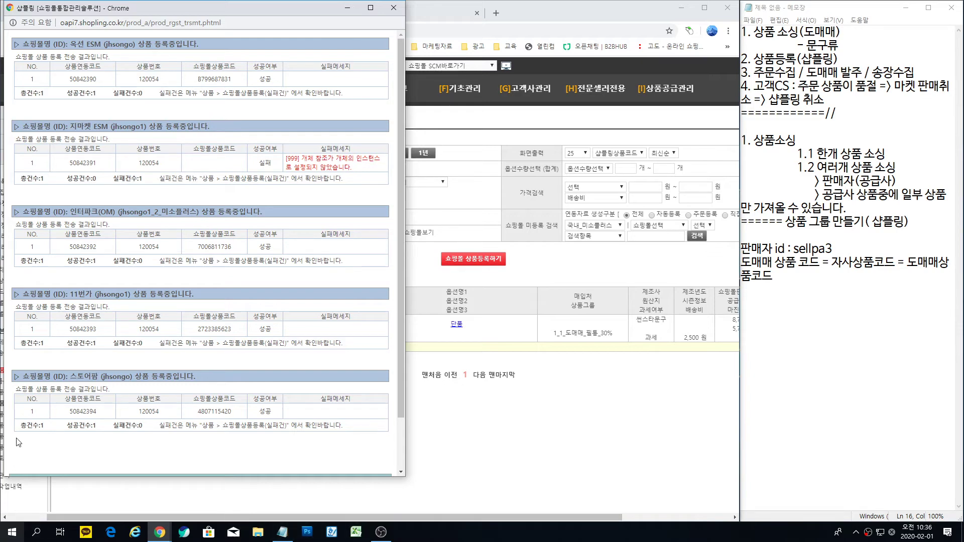
{"action": "scroll", "coordinate": [219, 337], "scroll_direction": "down", "scroll_amount": 1}
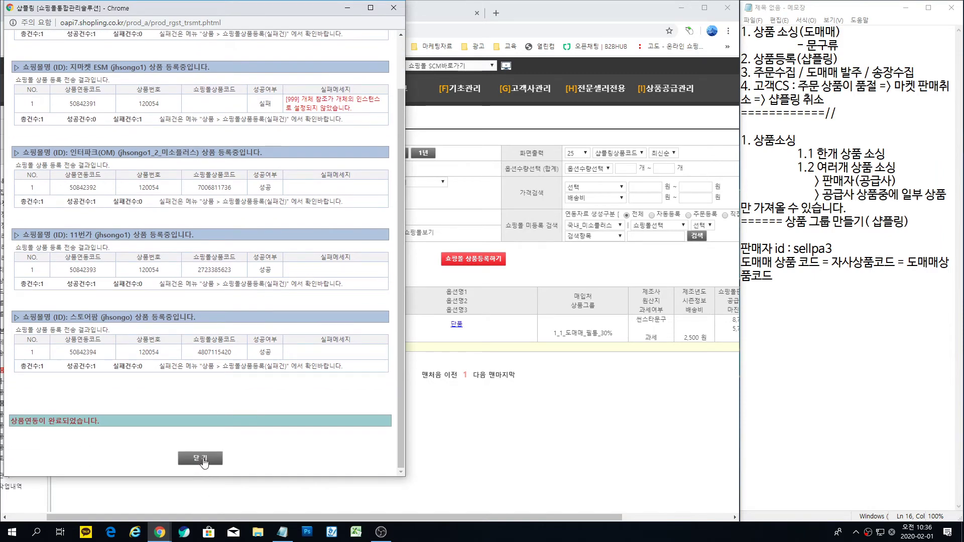
{"action": "left_click", "coordinate": [215, 460]}
{"action": "left_click_drag", "start_coordinate": [798, 167], "coordinate": [890, 166]}
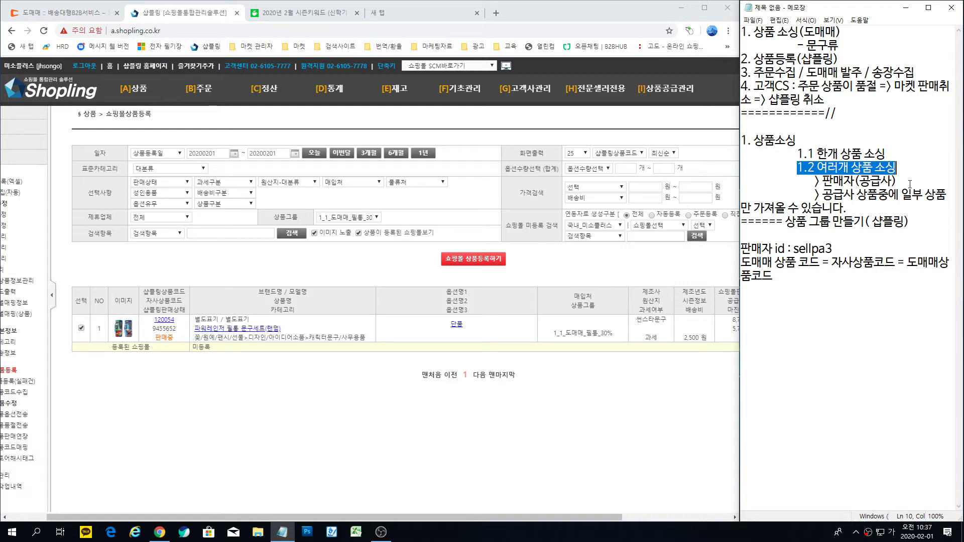
Step: Clear the highlight in the notes and return to the Domeggook (도매매) pencil-case results tab
{"action": "left_click", "coordinate": [904, 168]}
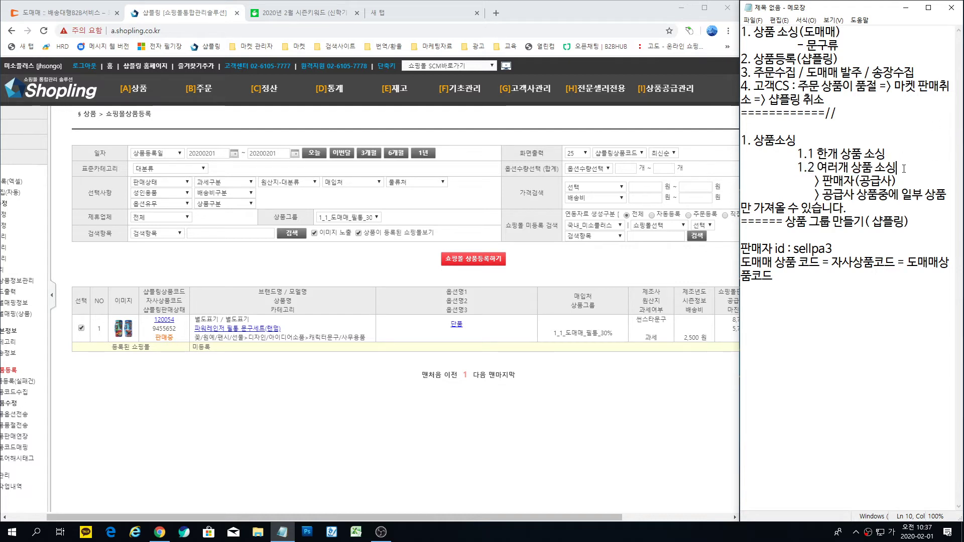
{"action": "left_click", "coordinate": [76, 17]}
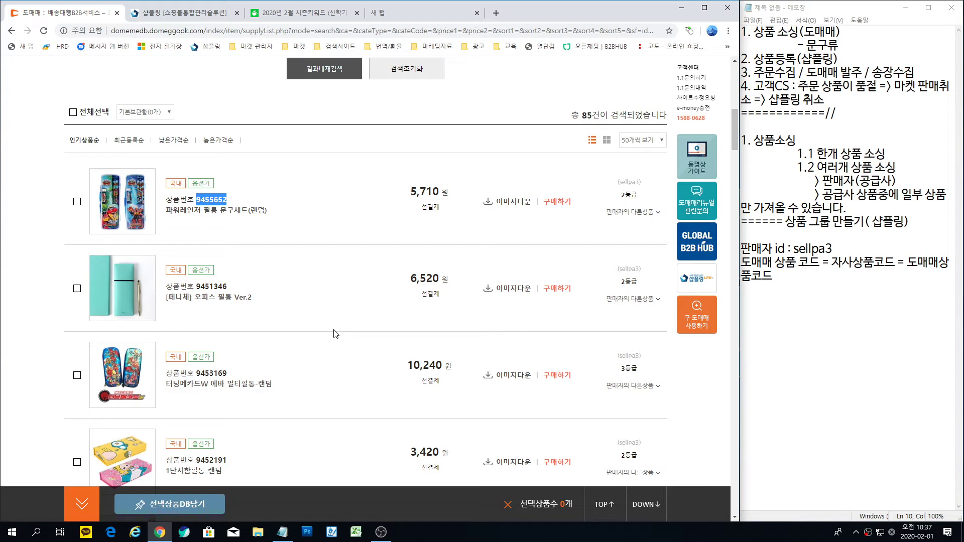
{"action": "scroll", "coordinate": [322, 251], "scroll_direction": "up", "scroll_amount": 10}
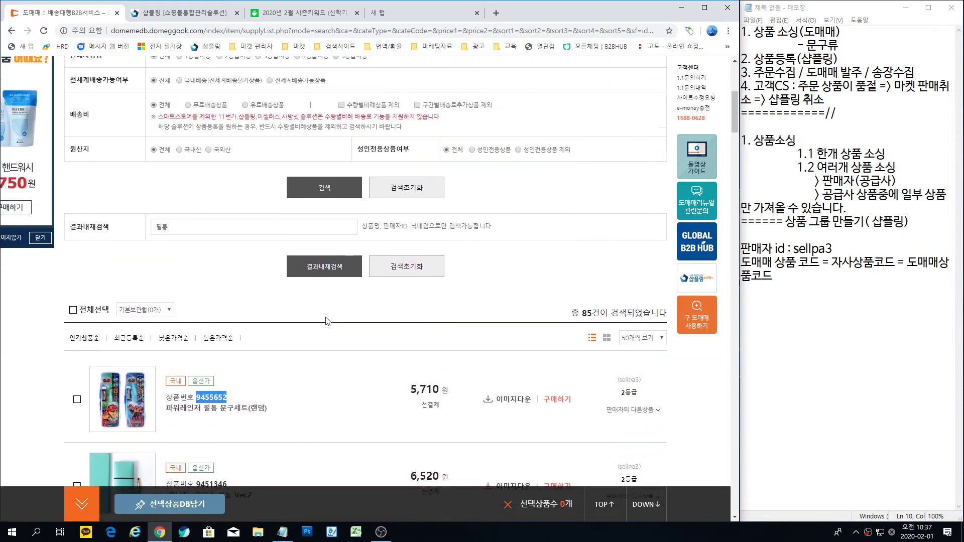
{"action": "scroll", "coordinate": [251, 432], "scroll_direction": "down", "scroll_amount": 5}
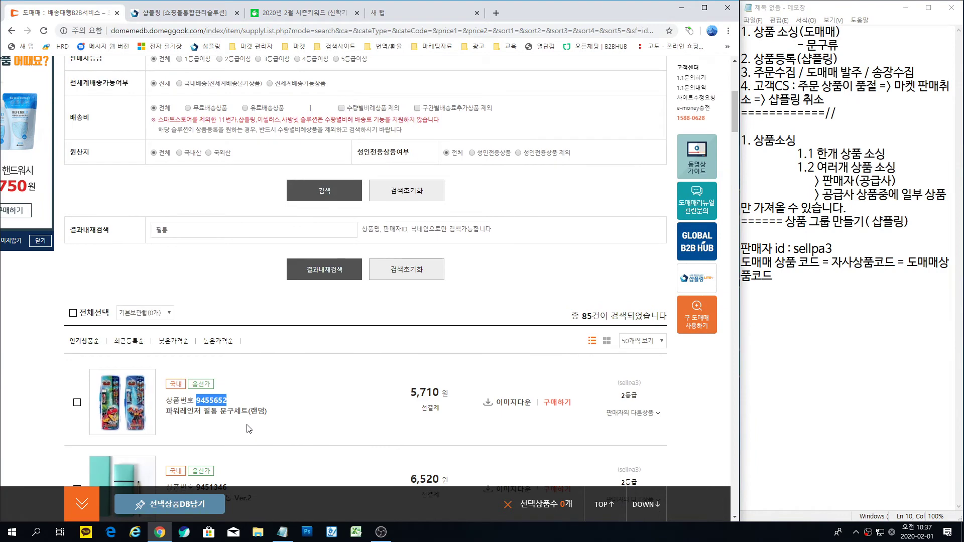
{"action": "scroll", "coordinate": [249, 429], "scroll_direction": "up", "scroll_amount": 5}
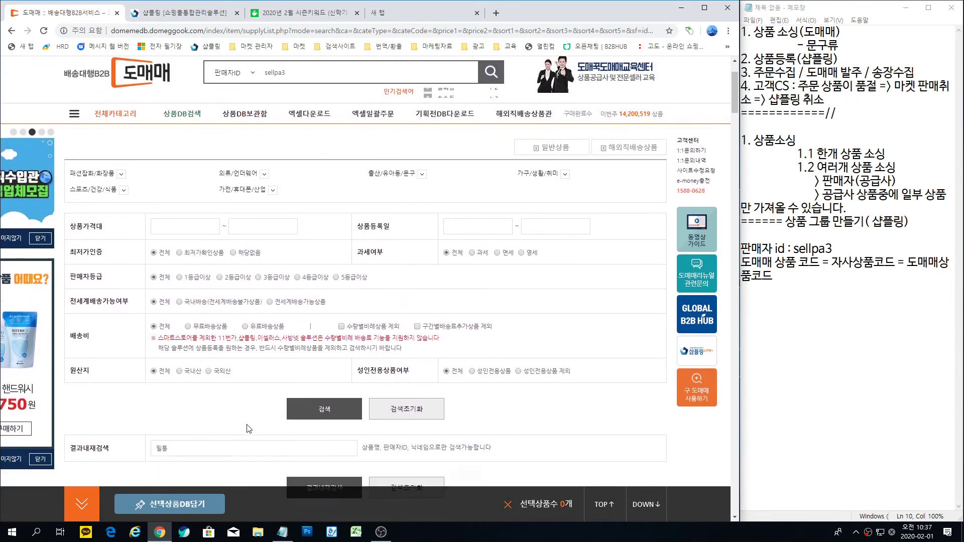
{"action": "scroll", "coordinate": [262, 371], "scroll_direction": "down", "scroll_amount": 6}
{"action": "scroll", "coordinate": [261, 370], "scroll_direction": "up", "scroll_amount": 6}
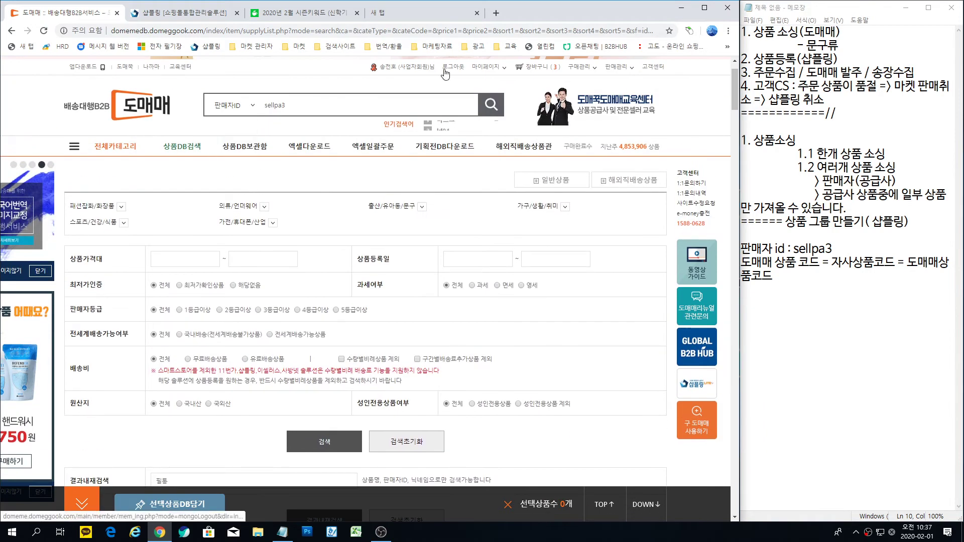
{"action": "scroll", "coordinate": [355, 156], "scroll_direction": "down", "scroll_amount": 3}
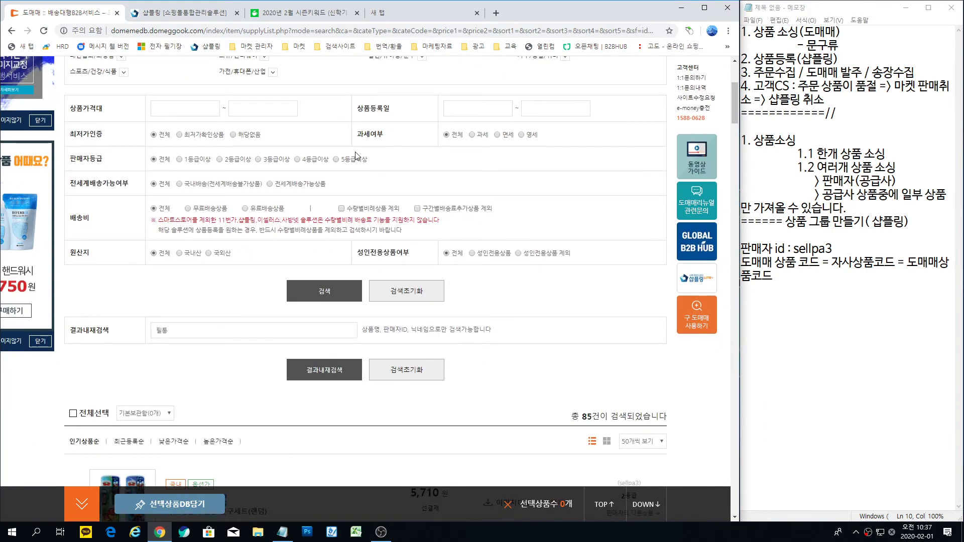
{"action": "scroll", "coordinate": [223, 292], "scroll_direction": "down", "scroll_amount": 2}
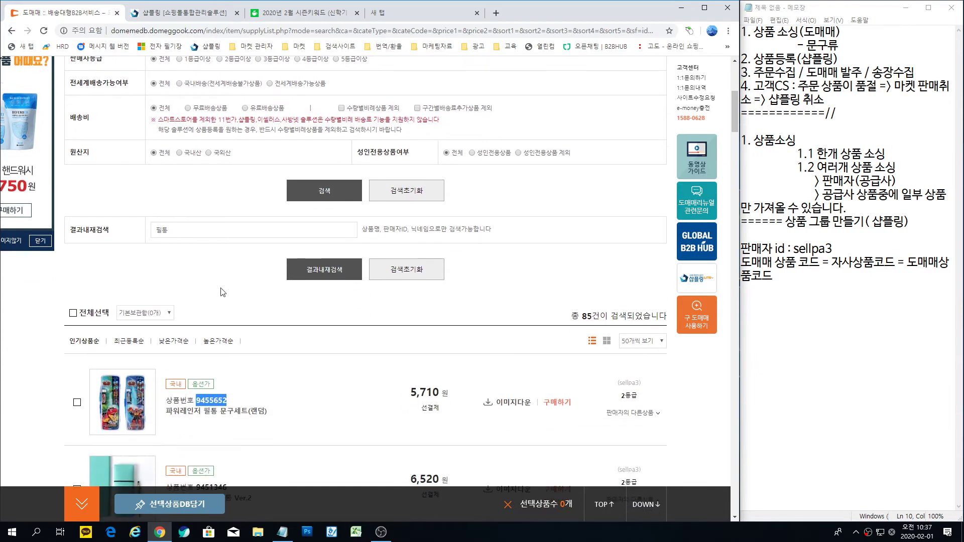
{"action": "scroll", "coordinate": [268, 186], "scroll_direction": "up", "scroll_amount": 5}
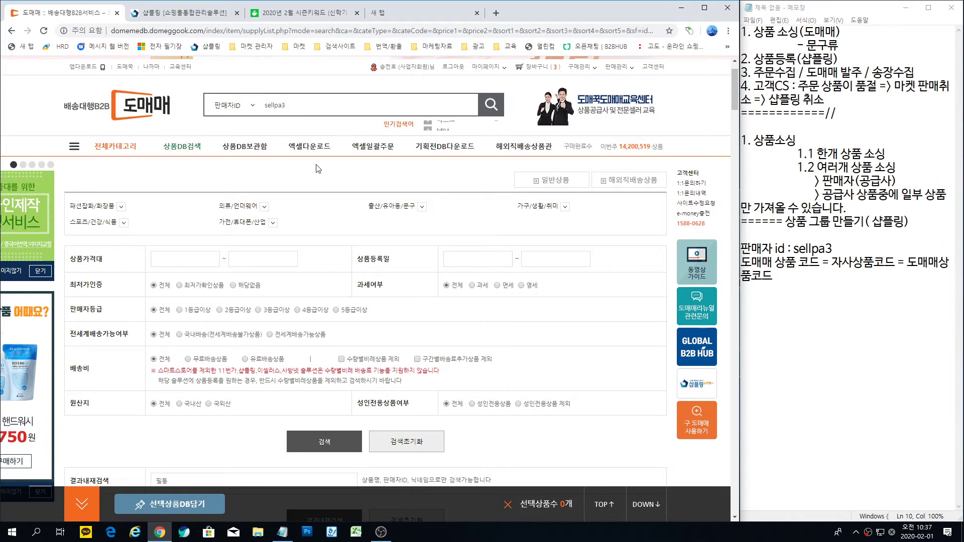
{"action": "scroll", "coordinate": [318, 169], "scroll_direction": "down", "scroll_amount": 3}
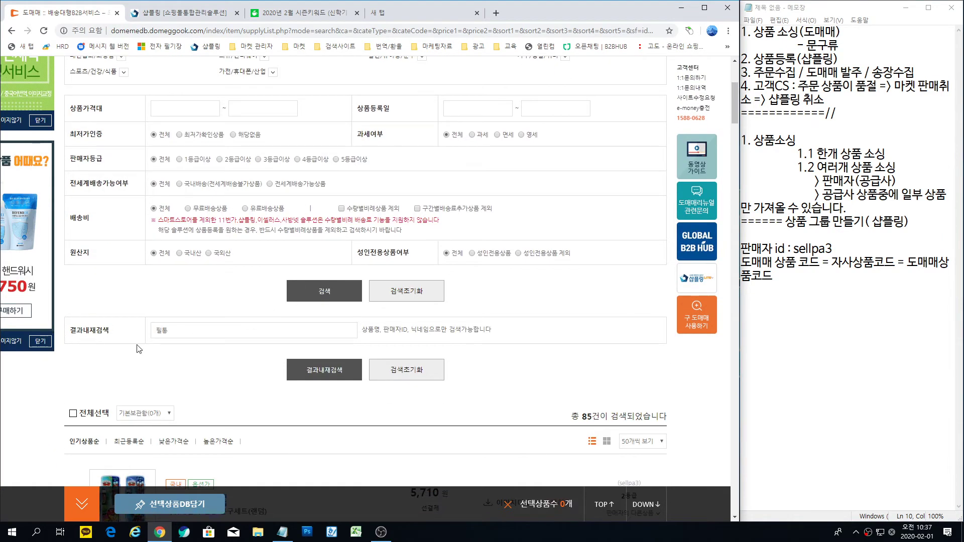
{"action": "scroll", "coordinate": [179, 346], "scroll_direction": "down", "scroll_amount": 1}
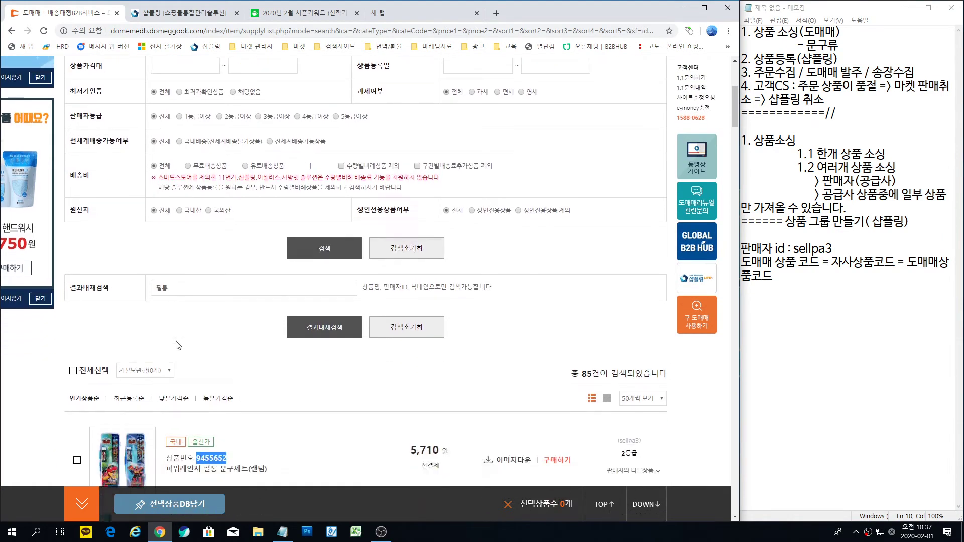
{"action": "scroll", "coordinate": [179, 346], "scroll_direction": "down", "scroll_amount": 3}
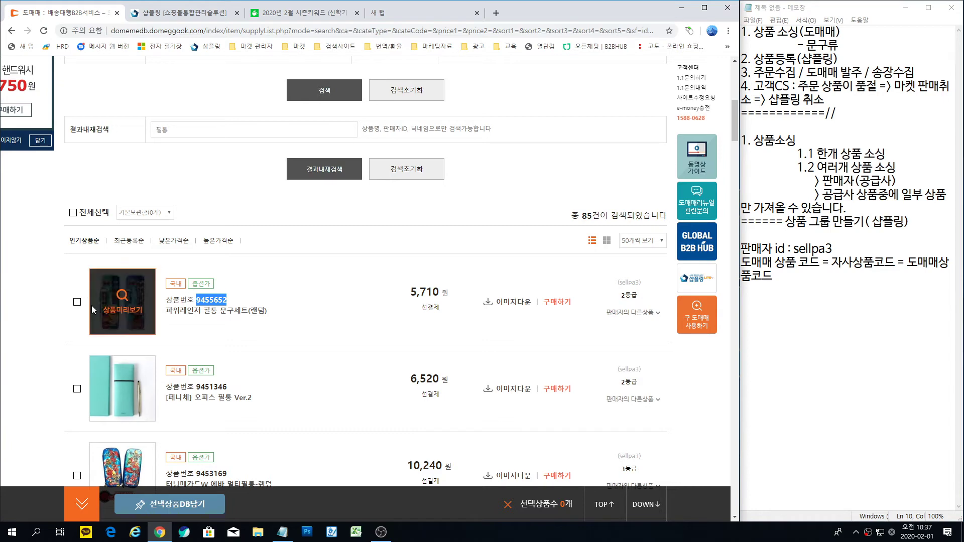
{"action": "scroll", "coordinate": [82, 408], "scroll_direction": "down", "scroll_amount": 3}
{"action": "scroll", "coordinate": [81, 411], "scroll_direction": "up", "scroll_amount": 3}
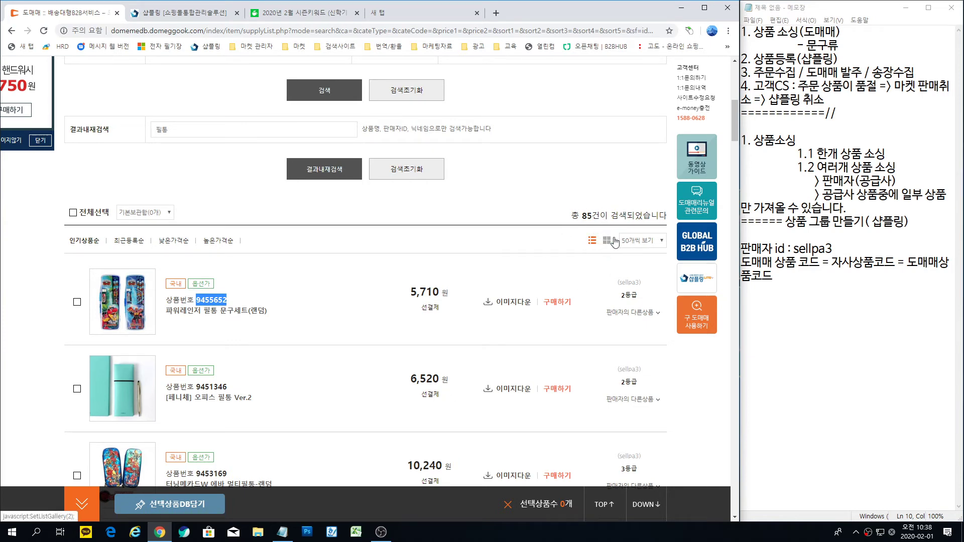
Step: Switch the Domeggook results to 100개씩 보기 and scroll through all 85 필통 products
{"action": "left_click", "coordinate": [655, 244]}
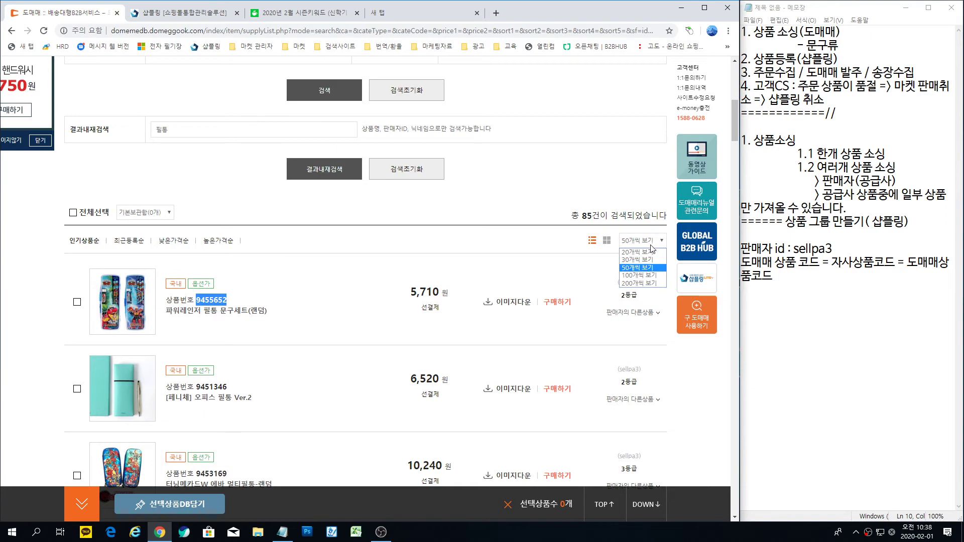
{"action": "left_click", "coordinate": [649, 276]}
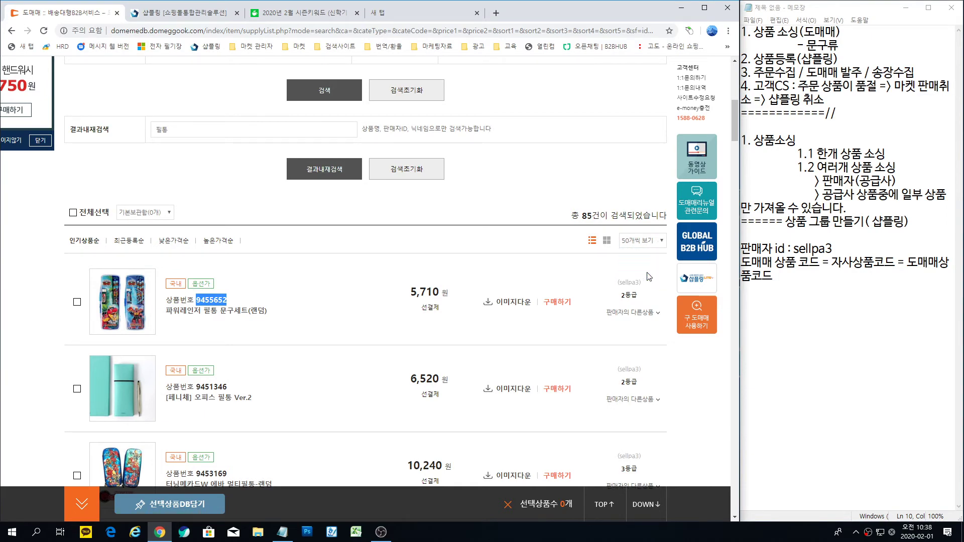
{"action": "scroll", "coordinate": [502, 292], "scroll_direction": "down", "scroll_amount": 7}
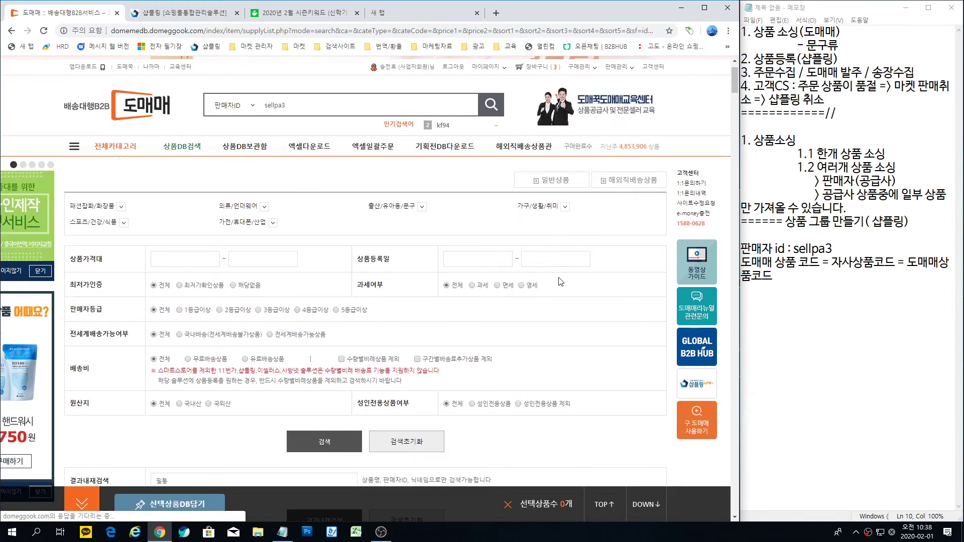
{"action": "scroll", "coordinate": [293, 321], "scroll_direction": "down", "scroll_amount": 20}
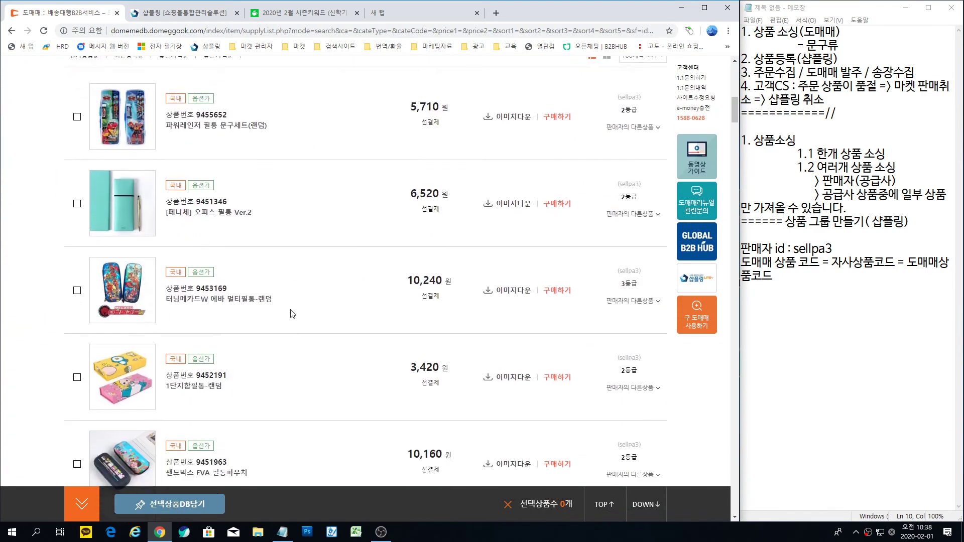
{"action": "scroll", "coordinate": [296, 327], "scroll_direction": "down", "scroll_amount": 20}
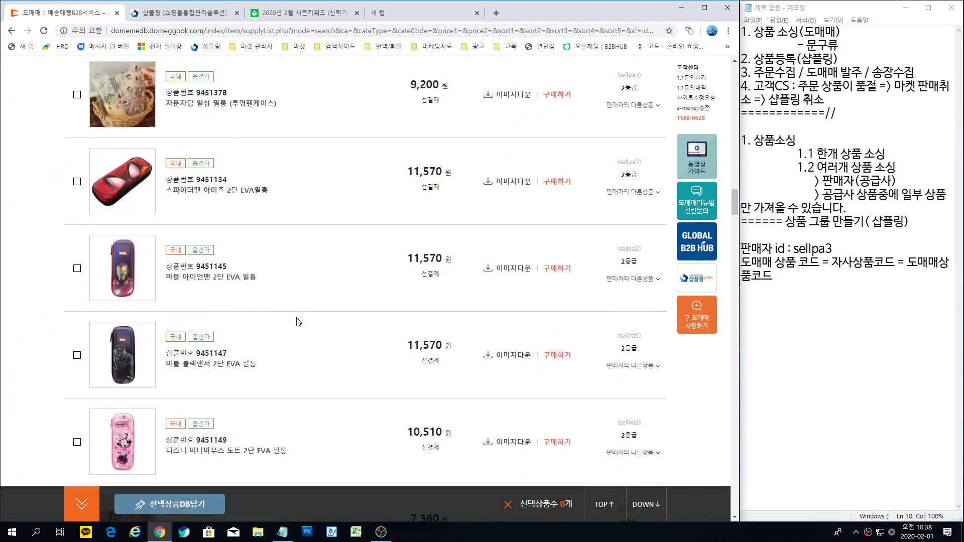
{"action": "scroll", "coordinate": [307, 336], "scroll_direction": "down", "scroll_amount": 20}
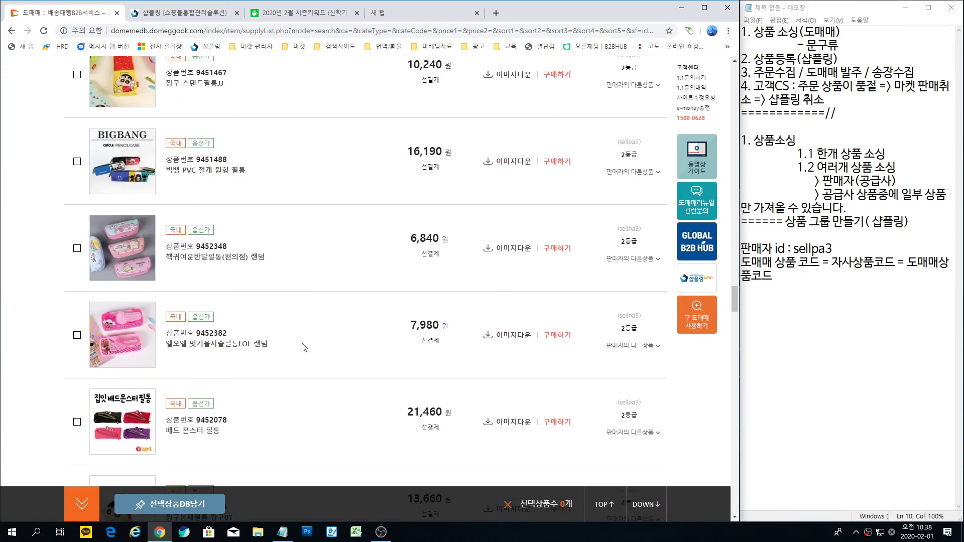
{"action": "scroll", "coordinate": [342, 380], "scroll_direction": "down", "scroll_amount": 20}
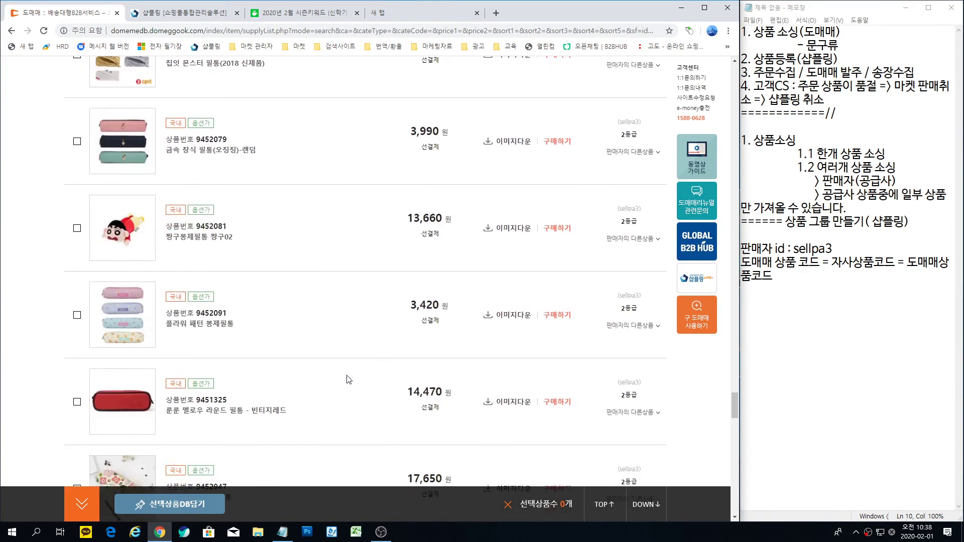
{"action": "scroll", "coordinate": [294, 383], "scroll_direction": "down", "scroll_amount": 5}
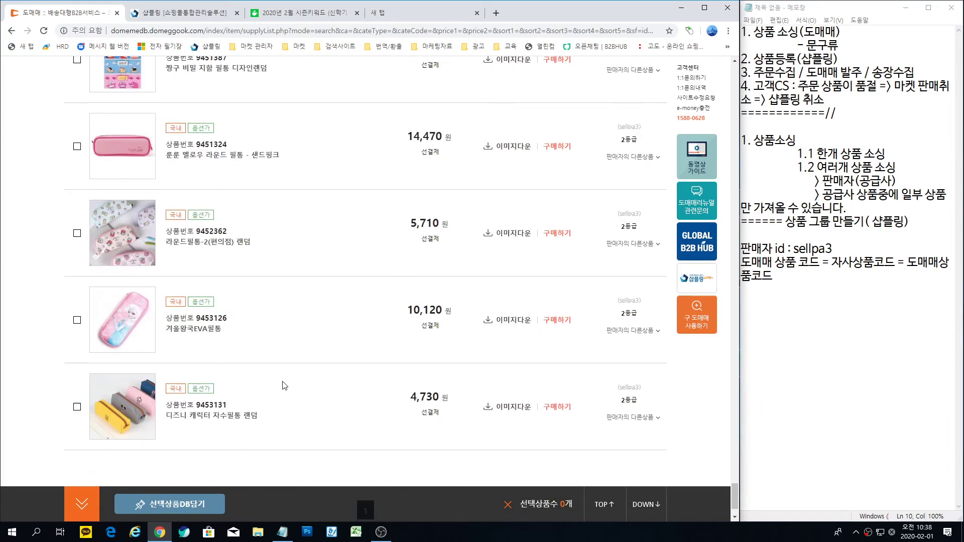
{"action": "scroll", "coordinate": [550, 402], "scroll_direction": "up", "scroll_amount": 4}
{"action": "scroll", "coordinate": [551, 401], "scroll_direction": "up", "scroll_amount": 15}
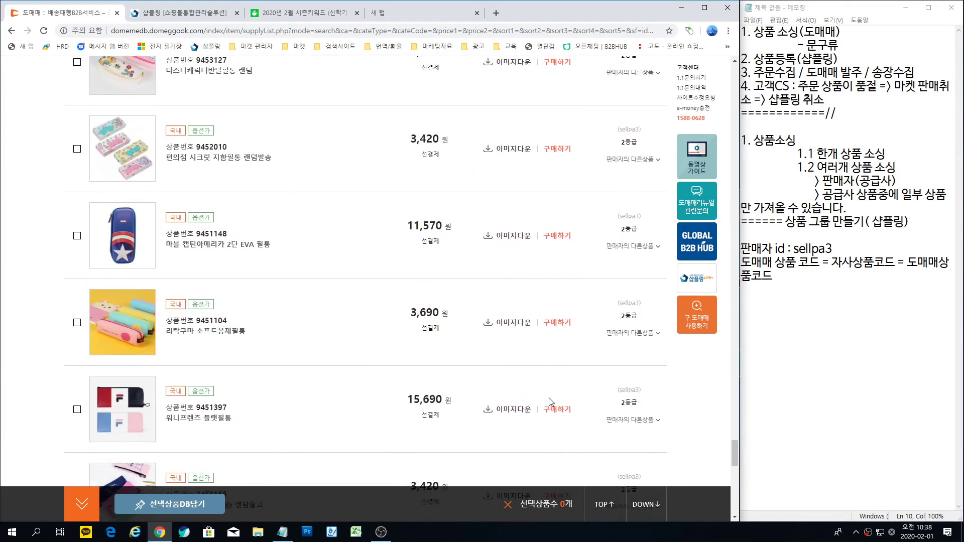
{"action": "scroll", "coordinate": [551, 401], "scroll_direction": "up", "scroll_amount": 1}
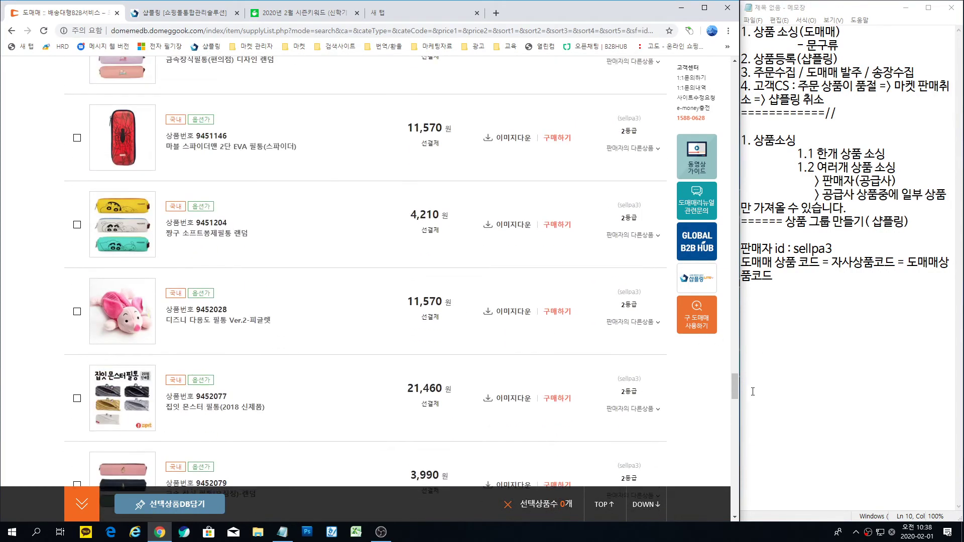
{"action": "left_click_drag", "start_coordinate": [736, 392], "coordinate": [726, 85]}
{"action": "scroll", "coordinate": [727, 85], "scroll_direction": "down", "scroll_amount": 5}
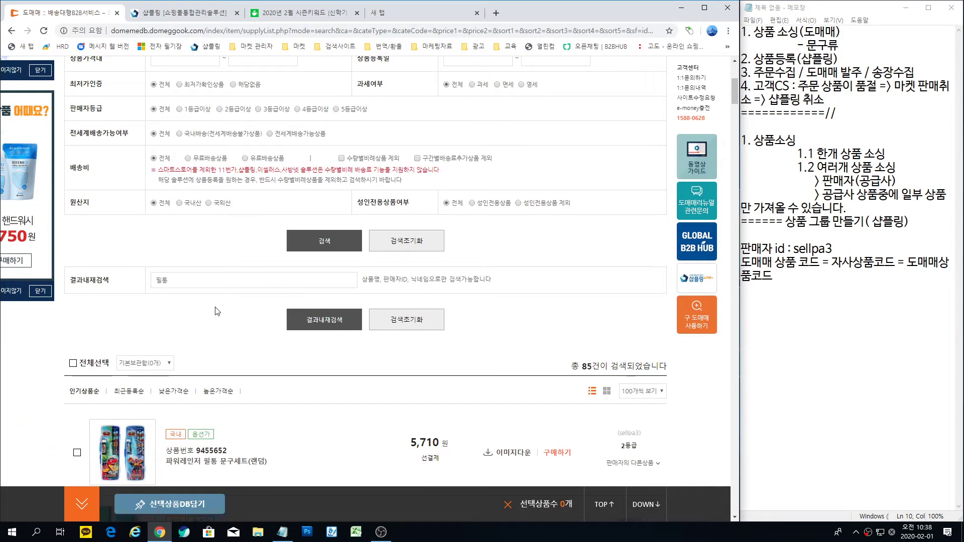
{"action": "scroll", "coordinate": [211, 319], "scroll_direction": "down", "scroll_amount": 2}
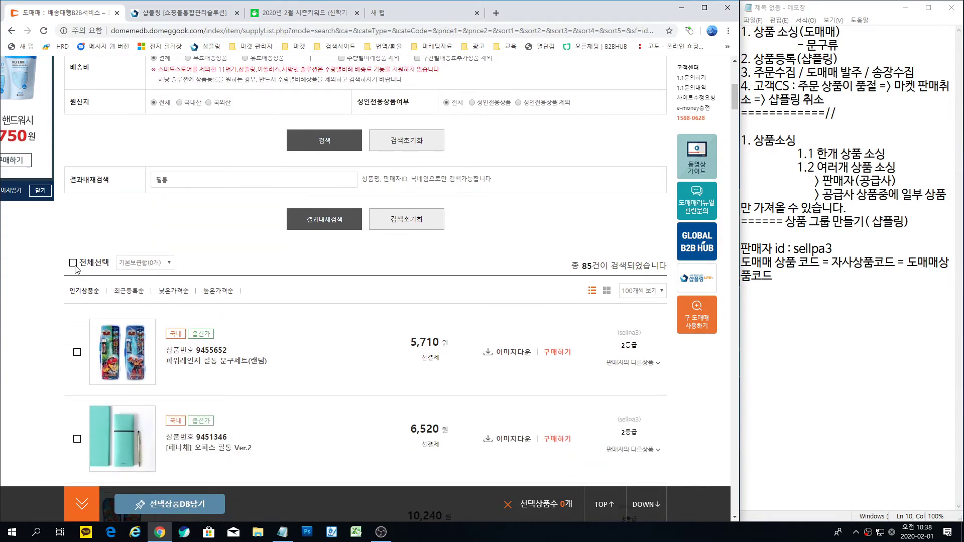
Step: Choose 문구류_필통 as the storage box and tick 전체선택 to select all pencil cases
{"action": "left_click", "coordinate": [150, 266]}
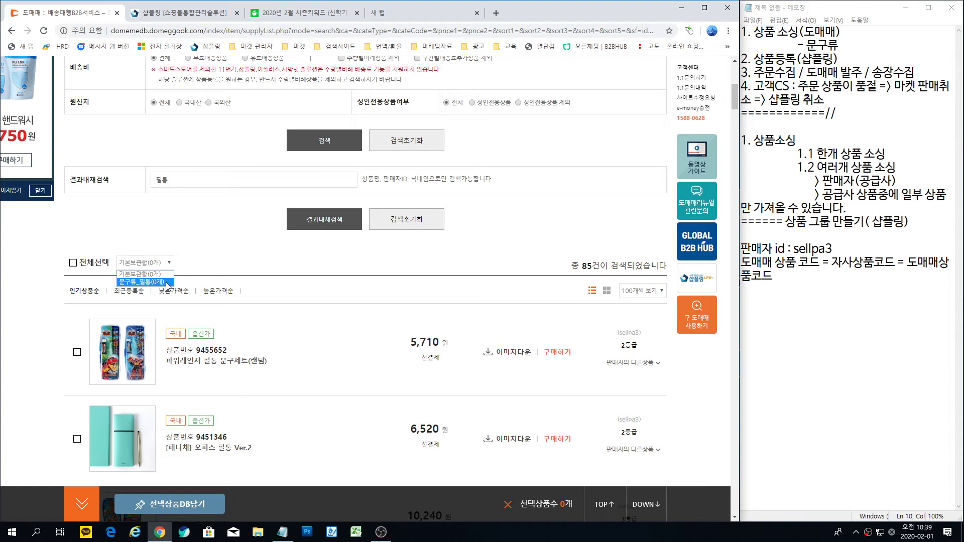
{"action": "left_click", "coordinate": [165, 282]}
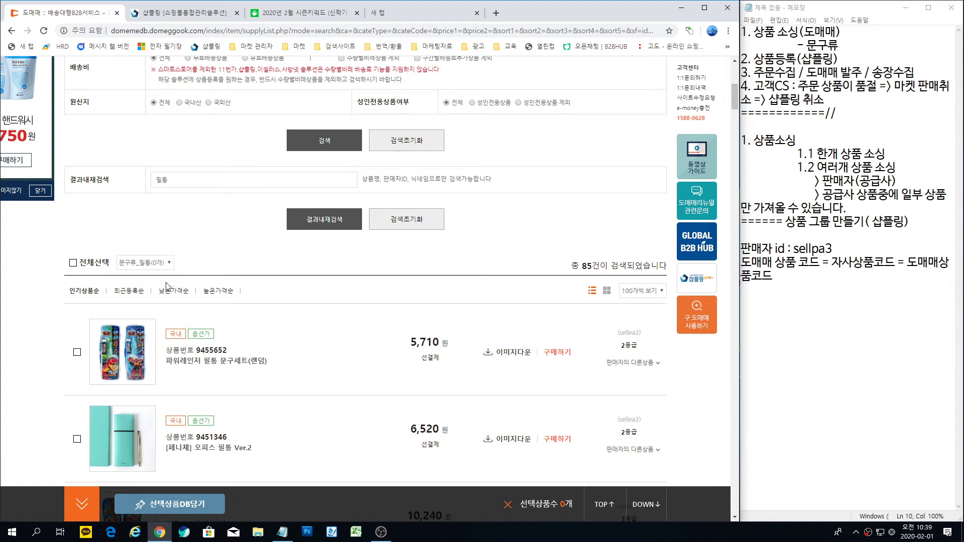
{"action": "left_click", "coordinate": [73, 263]}
Step: Add the first pencil case, save the selection via 선택상품DB담기, and open 상품DB보관함
{"action": "left_click", "coordinate": [78, 354]}
{"action": "left_click", "coordinate": [180, 509]}
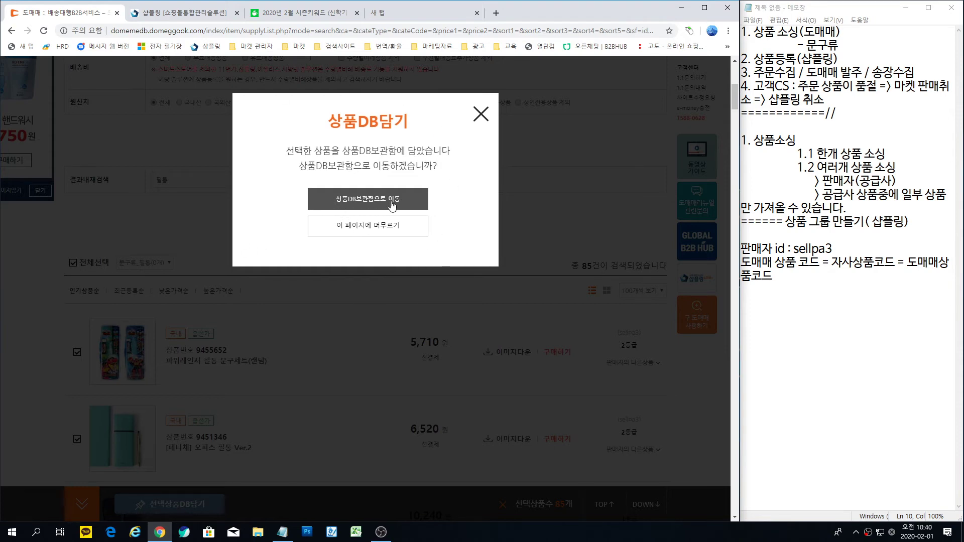
{"action": "left_click", "coordinate": [393, 206]}
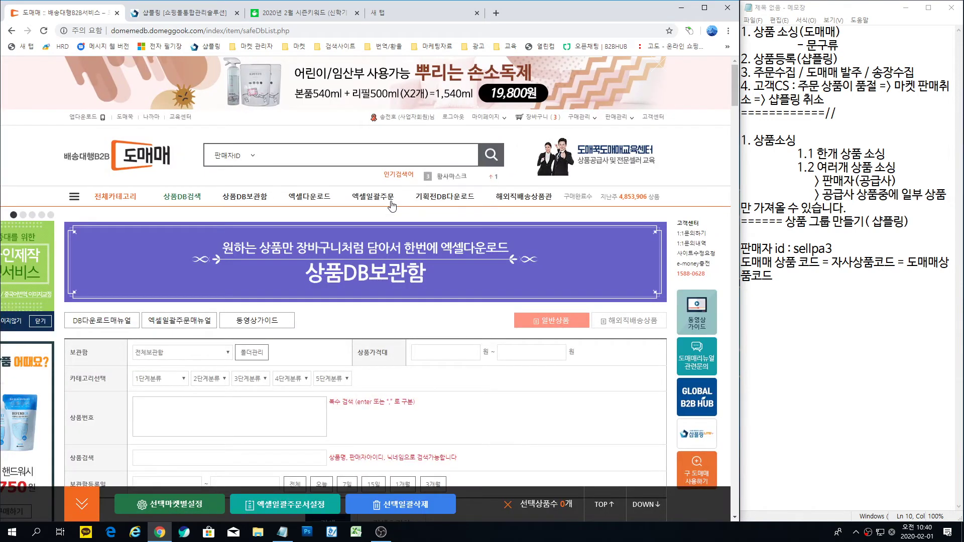
Step: Scroll the 상품DB보관함 page and open the storage-box list to verify 문구류_필통(85개)
{"action": "scroll", "coordinate": [392, 206], "scroll_direction": "down", "scroll_amount": 3}
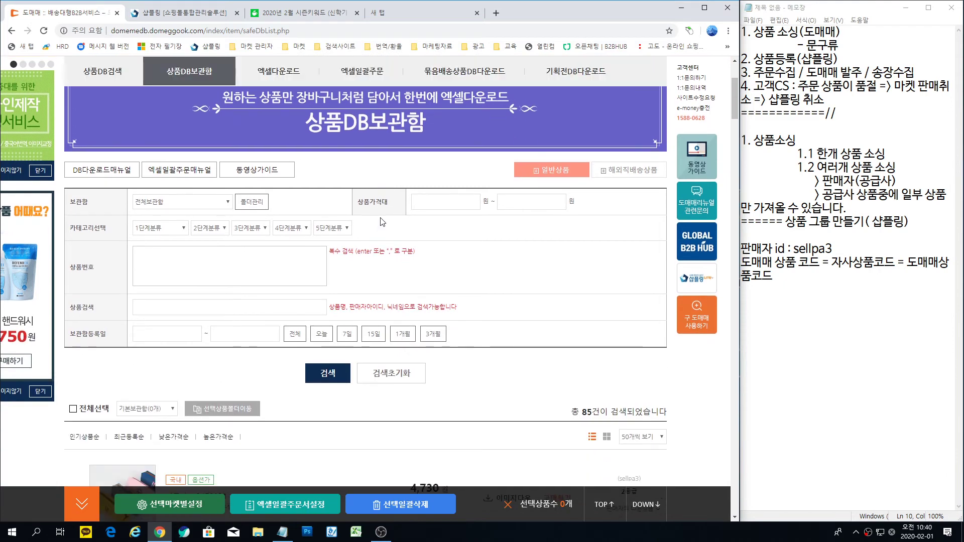
{"action": "scroll", "coordinate": [382, 221], "scroll_direction": "down", "scroll_amount": 1}
{"action": "scroll", "coordinate": [352, 151], "scroll_direction": "up", "scroll_amount": 1}
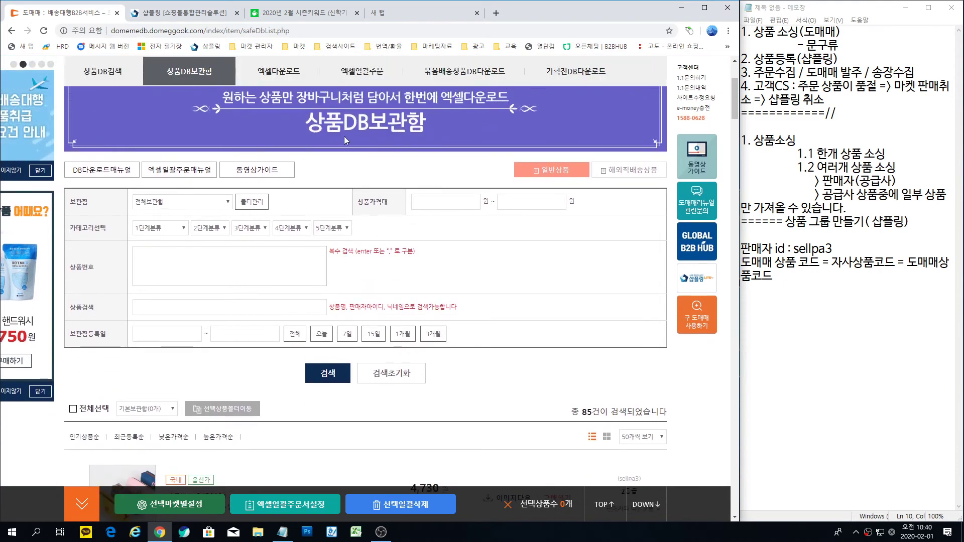
{"action": "scroll", "coordinate": [405, 134], "scroll_direction": "up", "scroll_amount": 1}
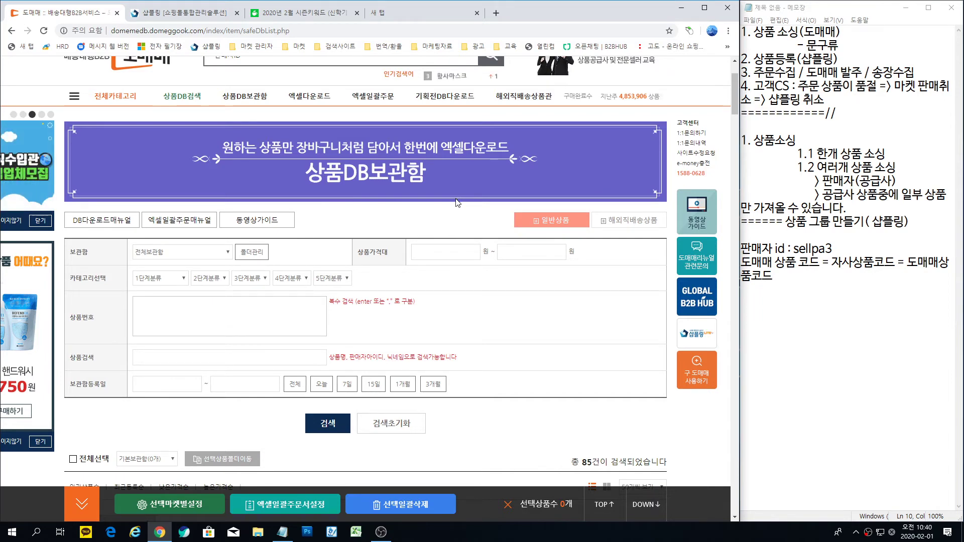
{"action": "scroll", "coordinate": [475, 196], "scroll_direction": "up", "scroll_amount": 2}
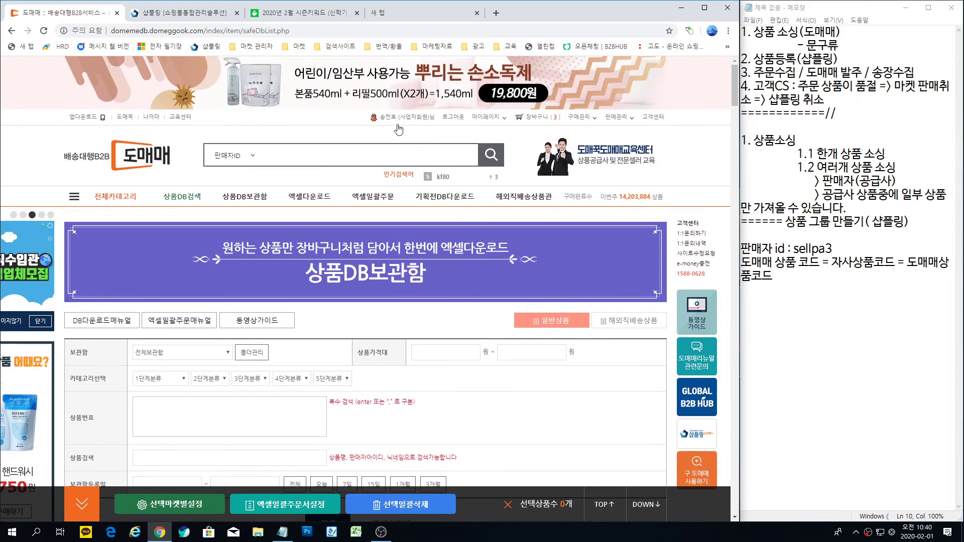
{"action": "left_click", "coordinate": [372, 163]}
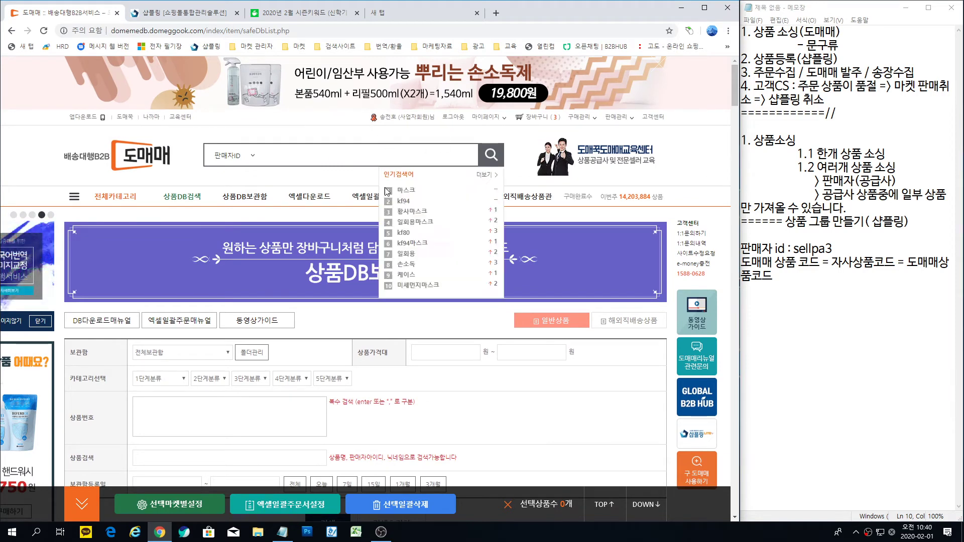
{"action": "scroll", "coordinate": [354, 197], "scroll_direction": "down", "scroll_amount": 2}
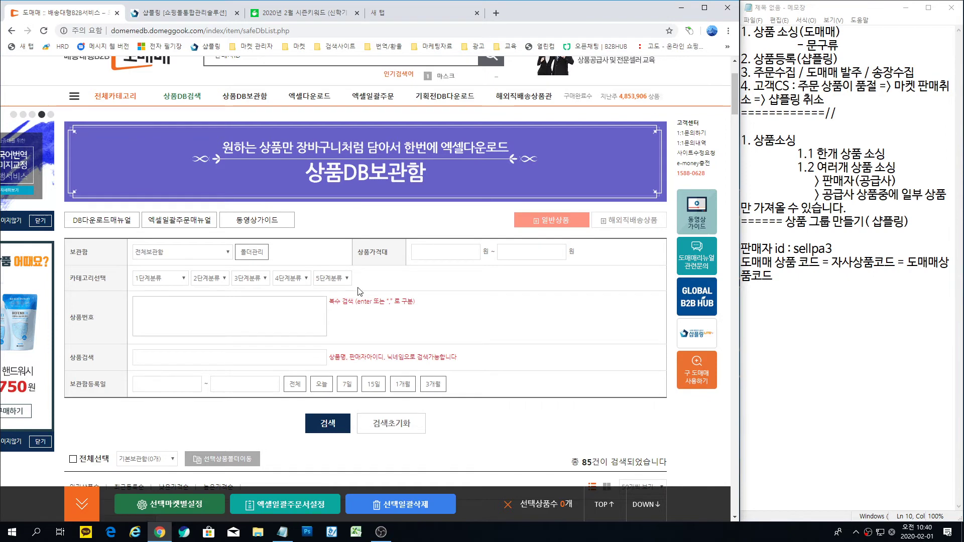
{"action": "scroll", "coordinate": [360, 291], "scroll_direction": "down", "scroll_amount": 3}
{"action": "left_click", "coordinate": [162, 309]}
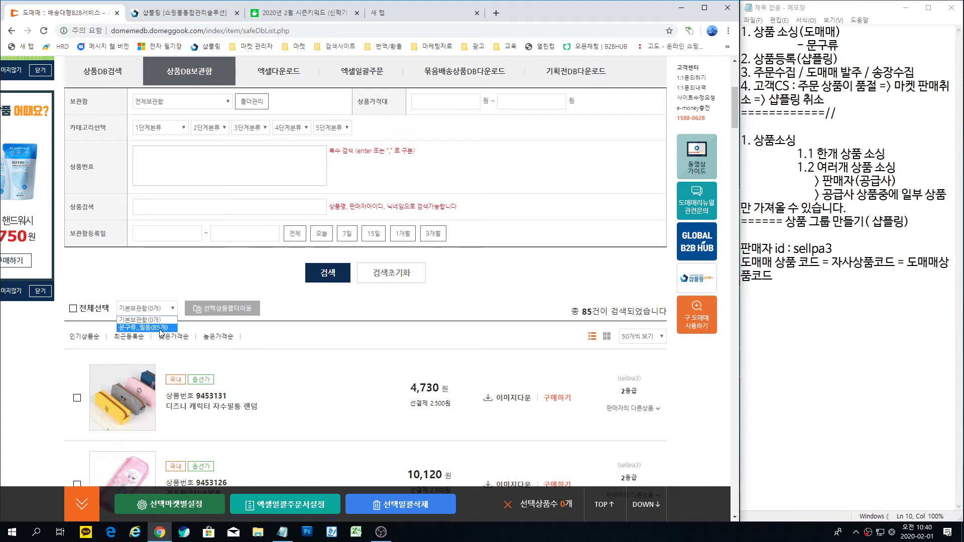
Step: Select all 85 stored pencil cases and move them into the 문구류_필통 folder
{"action": "left_click", "coordinate": [162, 329]}
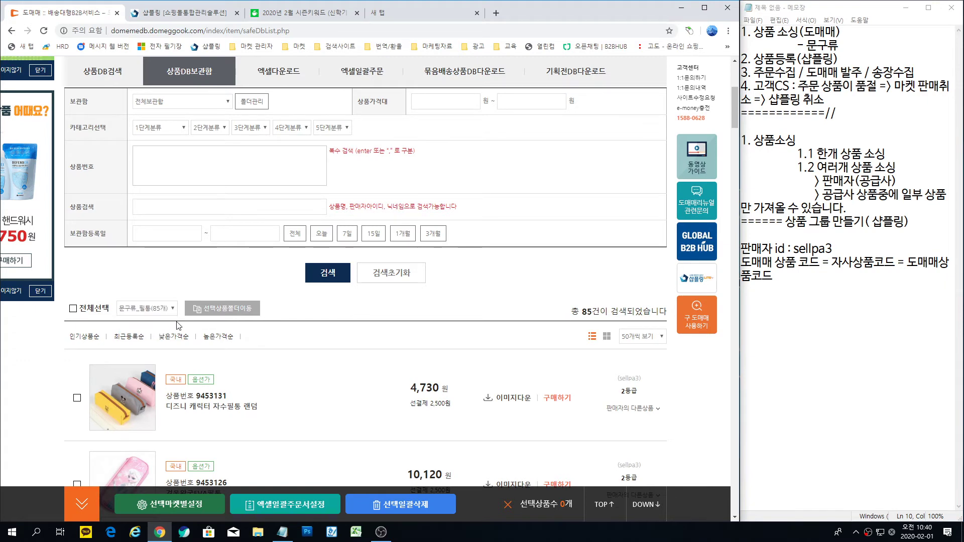
{"action": "left_click", "coordinate": [221, 311]}
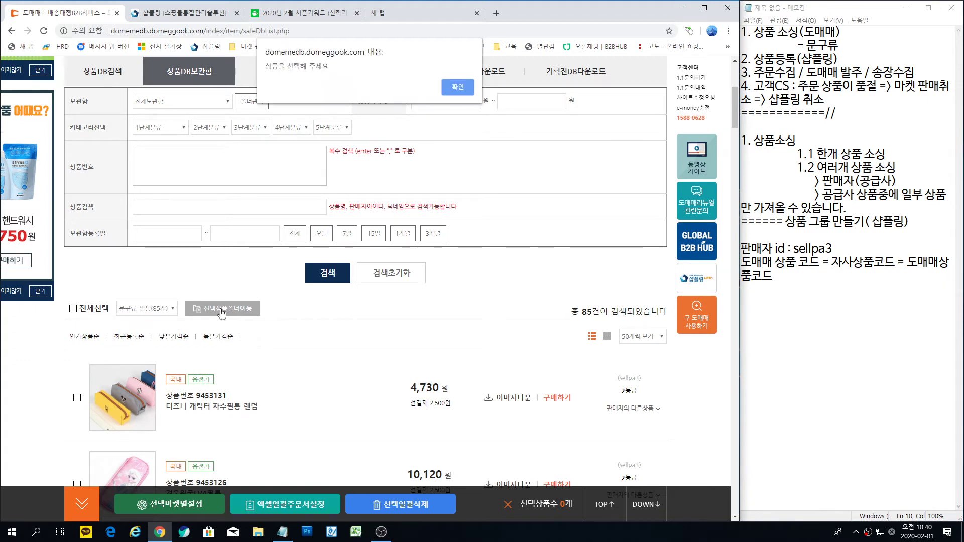
{"action": "left_click", "coordinate": [458, 88]}
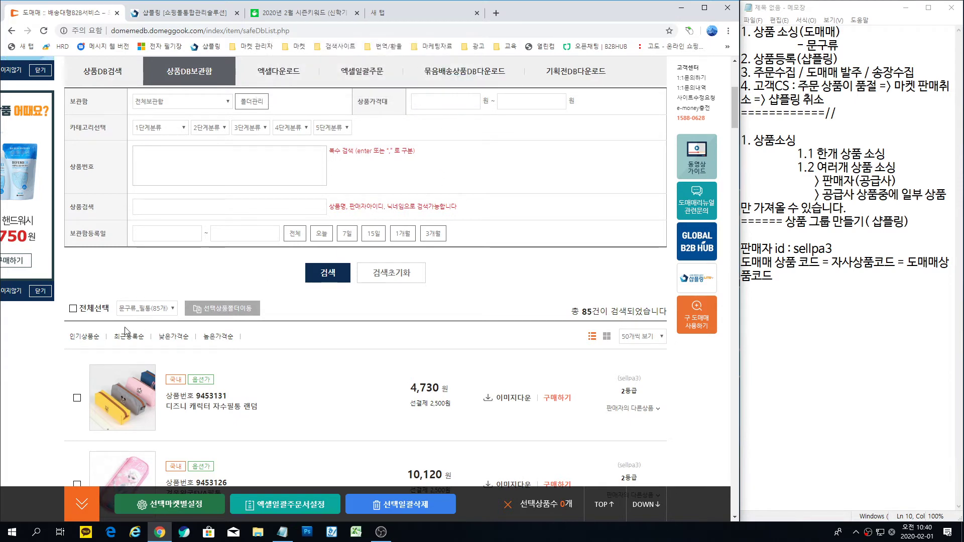
{"action": "left_click", "coordinate": [73, 309]}
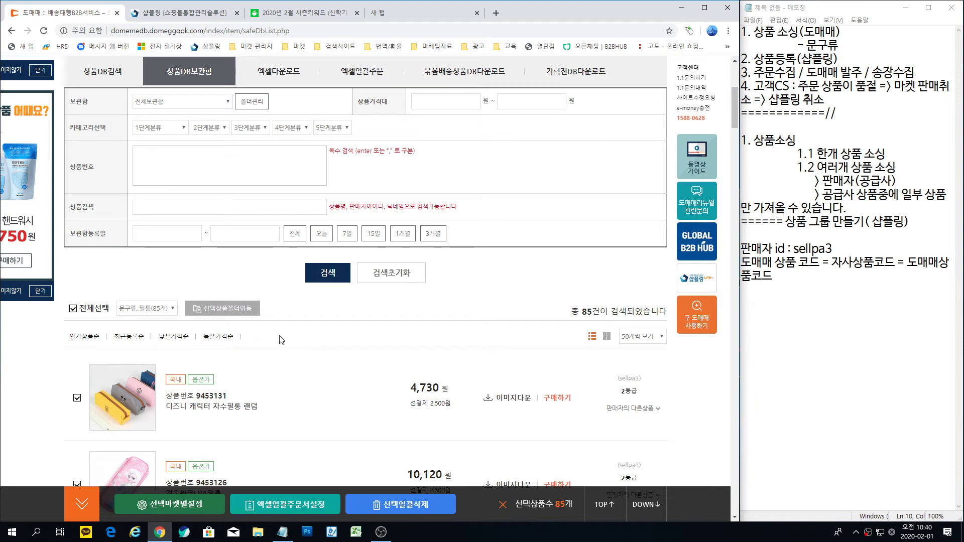
{"action": "left_click", "coordinate": [228, 309]}
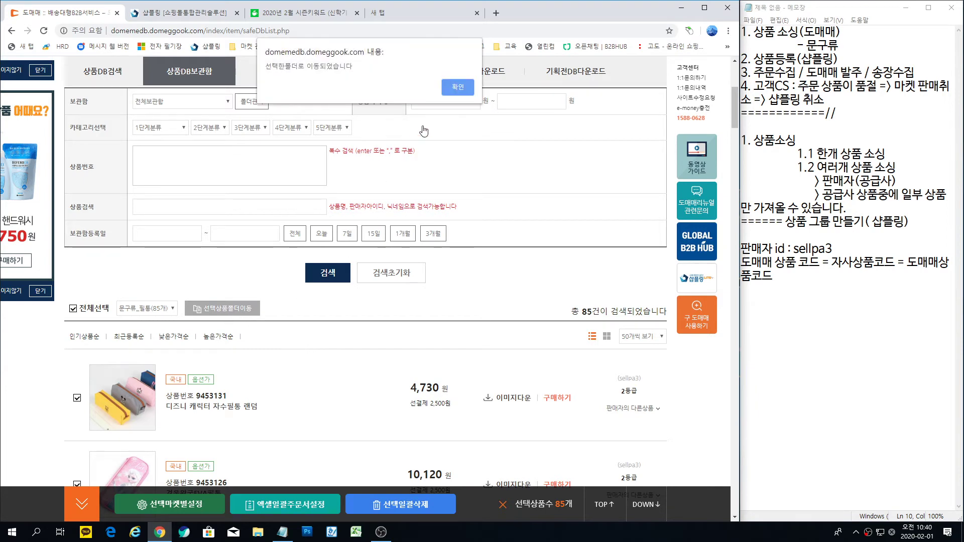
{"action": "left_click", "coordinate": [457, 88]}
Step: Filter the storage list to the 문구류_필통 folder and show 100 products per page
{"action": "scroll", "coordinate": [201, 251], "scroll_direction": "down", "scroll_amount": 2}
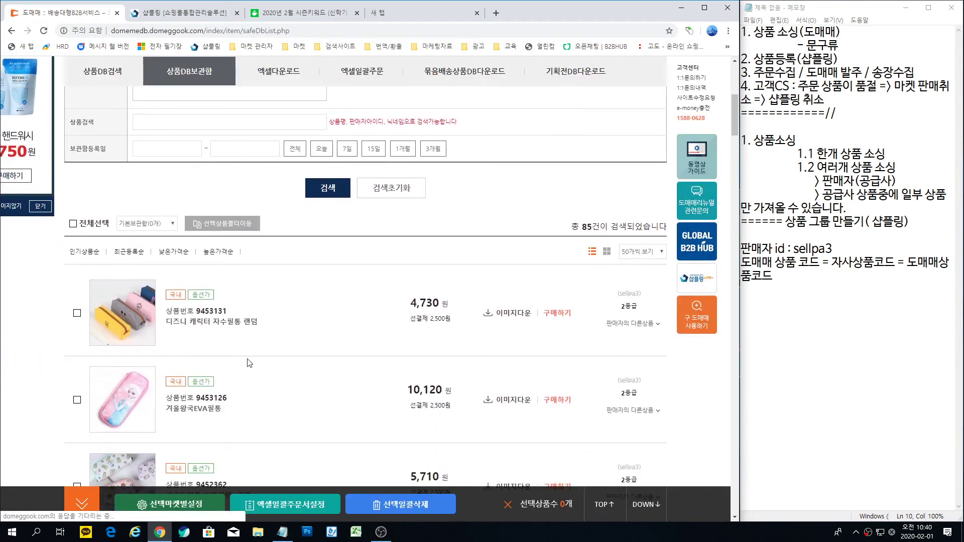
{"action": "left_click", "coordinate": [160, 213]}
{"action": "left_click", "coordinate": [142, 231]}
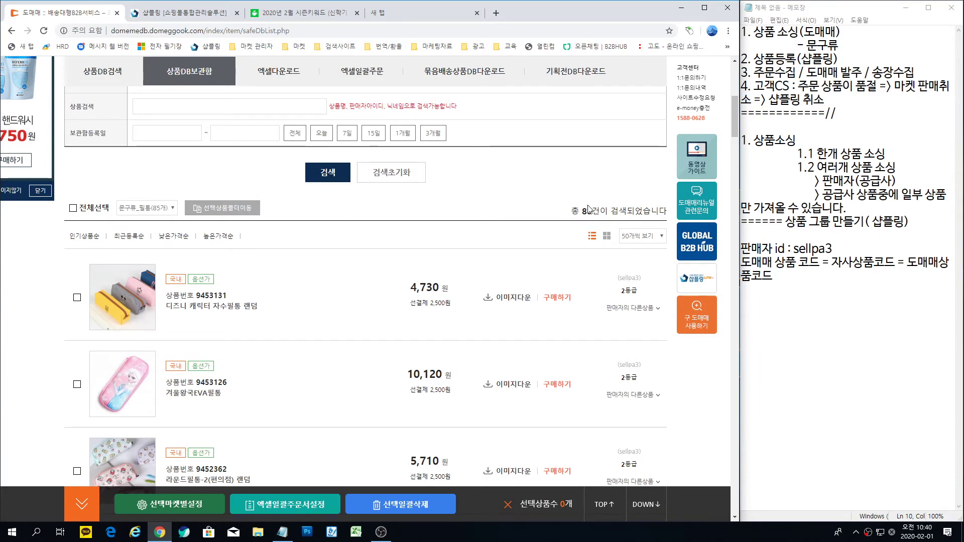
{"action": "left_click", "coordinate": [645, 237]}
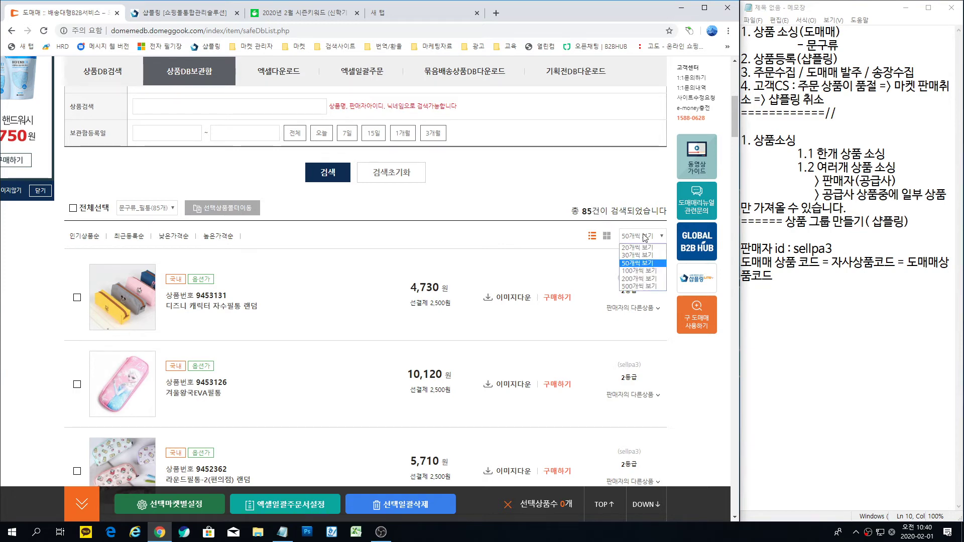
{"action": "left_click", "coordinate": [639, 274]}
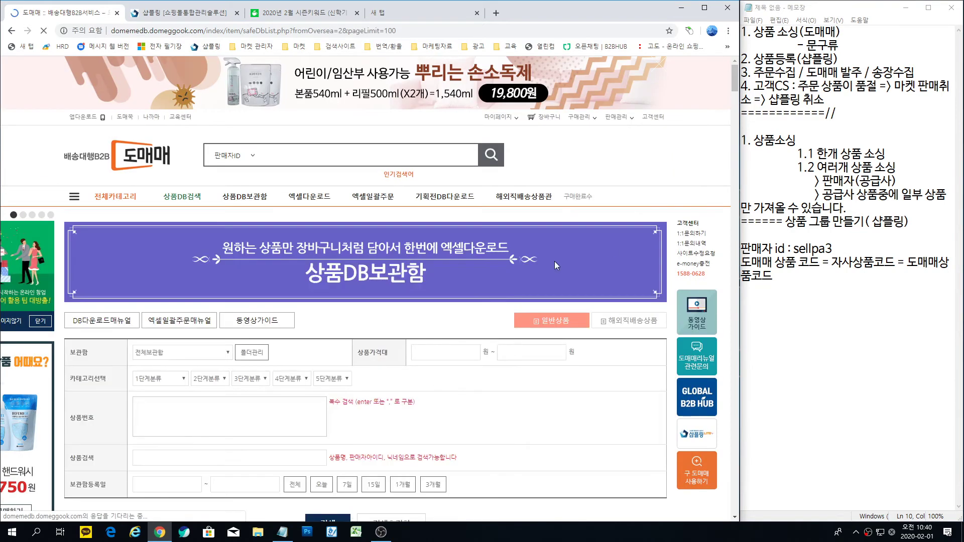
Step: Scroll through the stored list and tick 전체선택 so 85개 pencil cases are selected
{"action": "scroll", "coordinate": [414, 359], "scroll_direction": "down", "scroll_amount": 5}
{"action": "scroll", "coordinate": [414, 359], "scroll_direction": "down", "scroll_amount": 3}
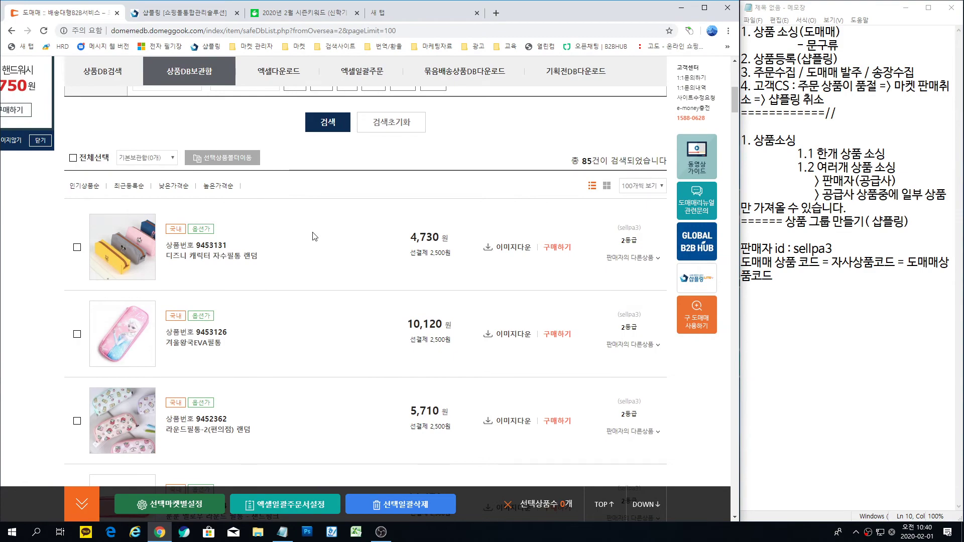
{"action": "scroll", "coordinate": [315, 237], "scroll_direction": "down", "scroll_amount": 15}
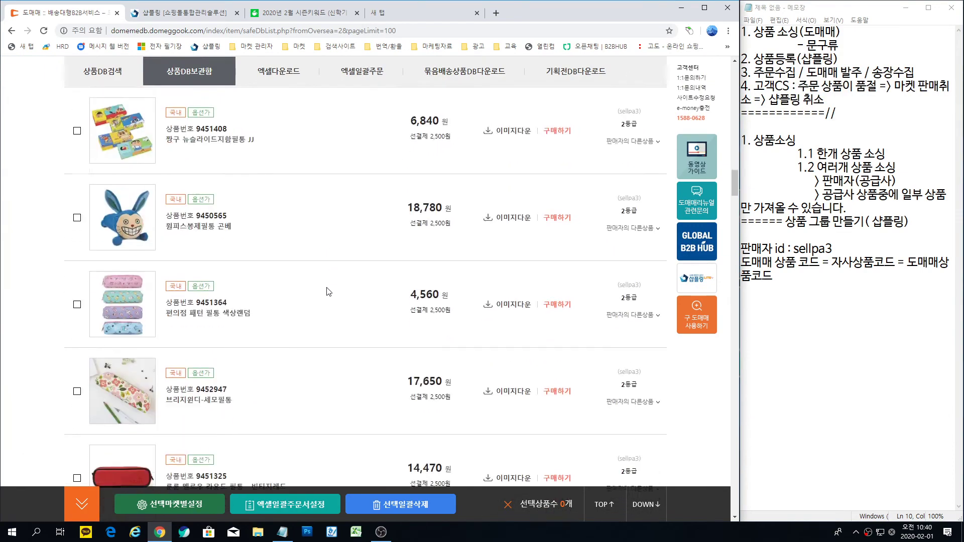
{"action": "scroll", "coordinate": [329, 292], "scroll_direction": "down", "scroll_amount": 20}
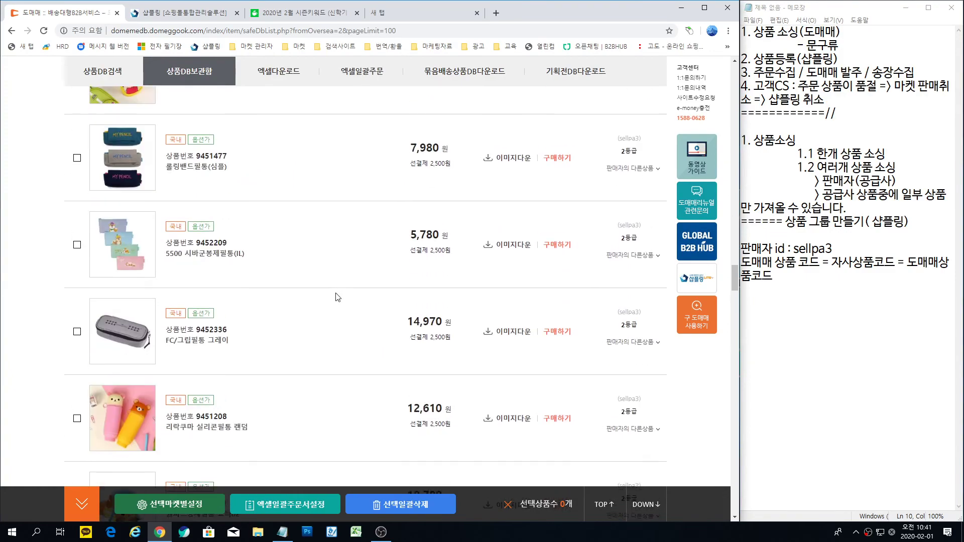
{"action": "scroll", "coordinate": [337, 297], "scroll_direction": "down", "scroll_amount": 15}
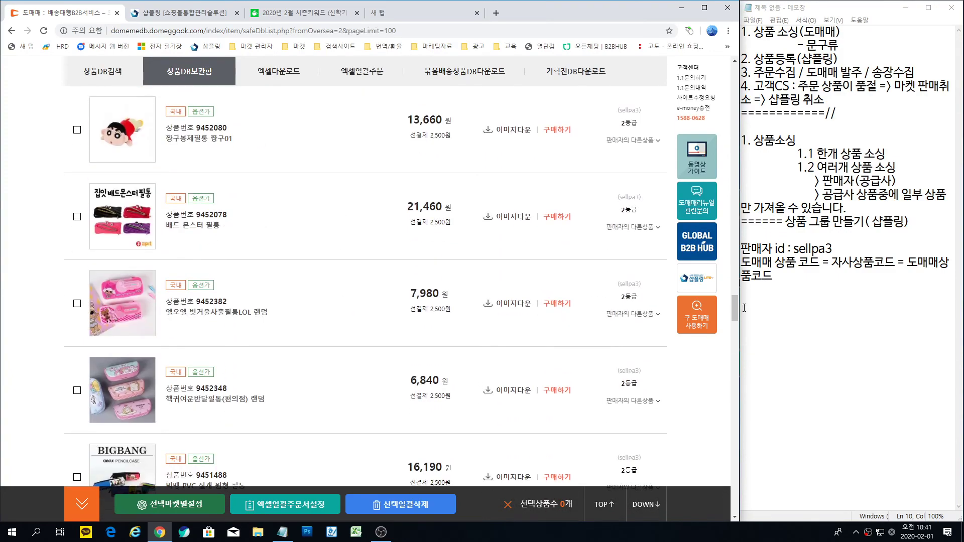
{"action": "left_click_drag", "start_coordinate": [735, 308], "coordinate": [735, 75]}
{"action": "scroll", "coordinate": [258, 381], "scroll_direction": "down", "scroll_amount": 4}
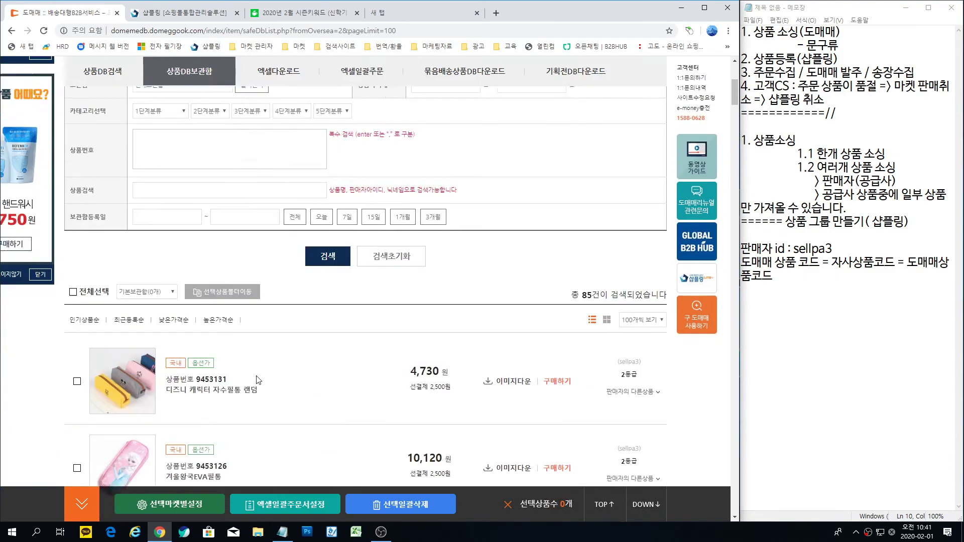
{"action": "scroll", "coordinate": [258, 380], "scroll_direction": "down", "scroll_amount": 1}
{"action": "left_click", "coordinate": [73, 246]}
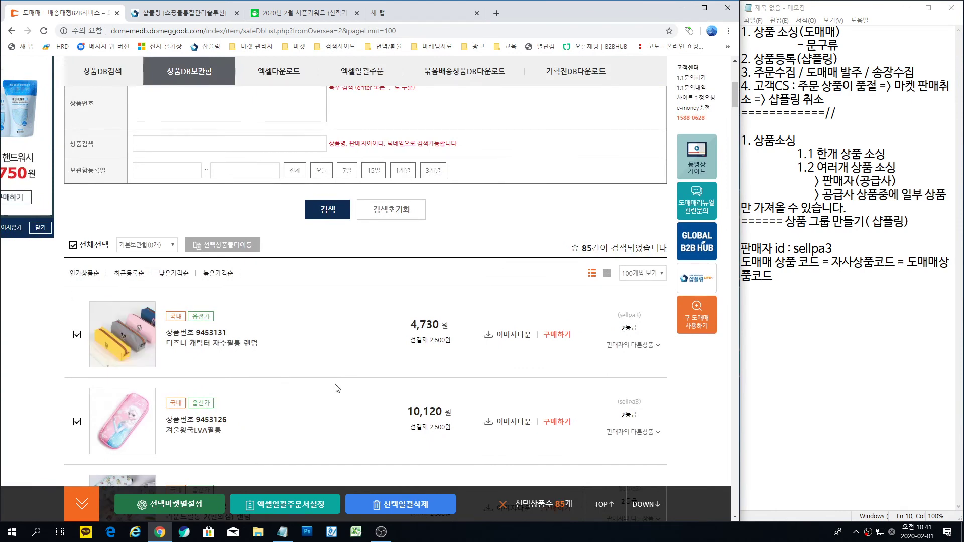
{"action": "scroll", "coordinate": [336, 386], "scroll_direction": "up", "scroll_amount": 4}
{"action": "scroll", "coordinate": [247, 429], "scroll_direction": "down", "scroll_amount": 10}
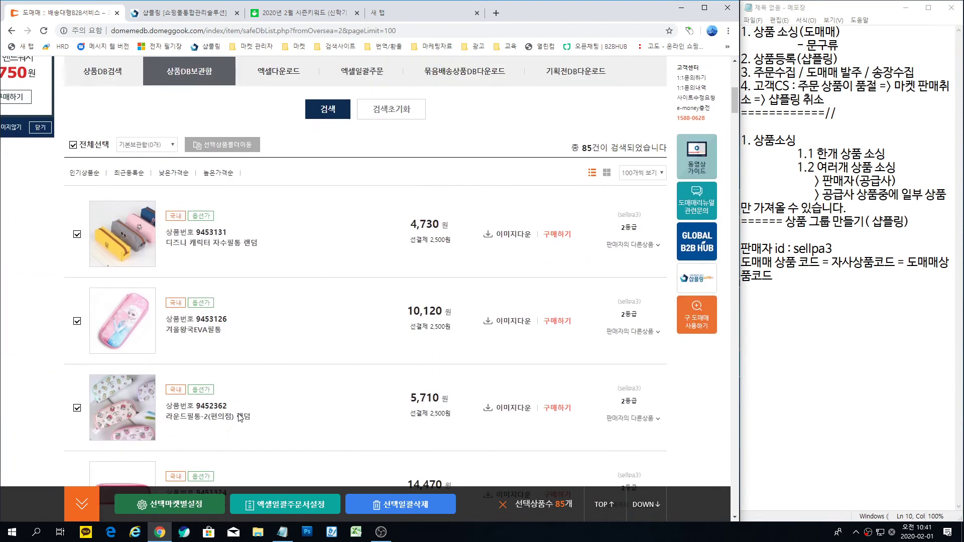
Step: Open 선택마켓별설정 for the 85 products and title the Excel DB file 문구류-필통-20200201
{"action": "left_click", "coordinate": [167, 510]}
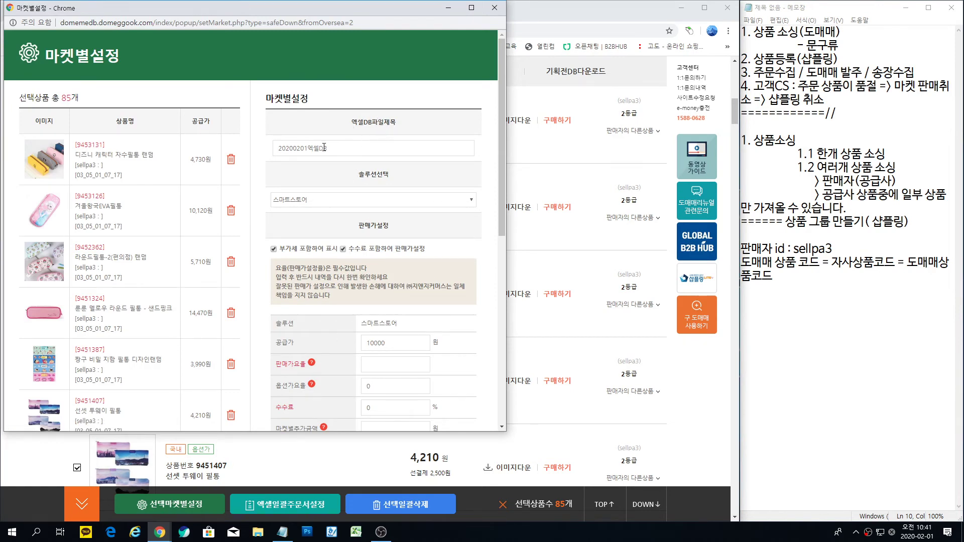
{"action": "left_click_drag", "start_coordinate": [329, 148], "coordinate": [272, 149]}
{"action": "type", "text": "ㄴans"}
{"action": "key", "text": "Hangul"}
{"action": "key", "text": "BackSpace"}
{"action": "key", "text": "BackSpace"}
{"action": "key", "text": "BackSpace"}
{"action": "key", "text": "BackSpace"}
{"action": "key", "text": "BackSpace"}
{"action": "key", "text": "BackSpace"}
{"action": "key", "text": "BackSpace"}
{"action": "key", "text": "BackSpace"}
{"action": "key", "text": "BackSpace"}
{"action": "key", "text": "BackSpace"}
{"action": "key", "text": "BackSpace"}
{"action": "key", "text": "BackSpace"}
{"action": "key", "text": "BackSpace"}
{"action": "type", "text": "an"}
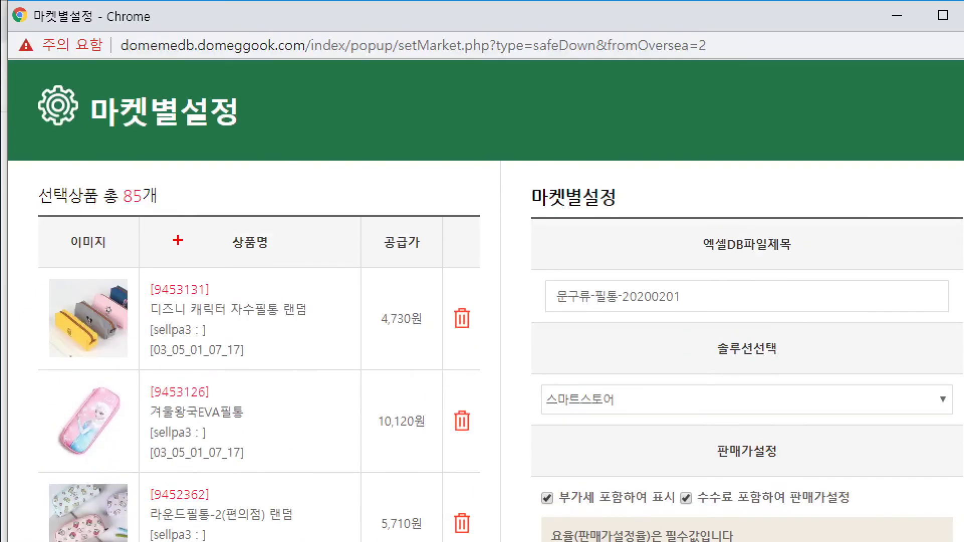
{"action": "mouse_move", "coordinate": [171, 225]}
{"action": "left_mouse_down"}
{"action": "mouse_move", "coordinate": [100, 221]}
{"action": "mouse_move", "coordinate": [143, 166]}
{"action": "mouse_move", "coordinate": [167, 217]}
{"action": "left_mouse_up"}
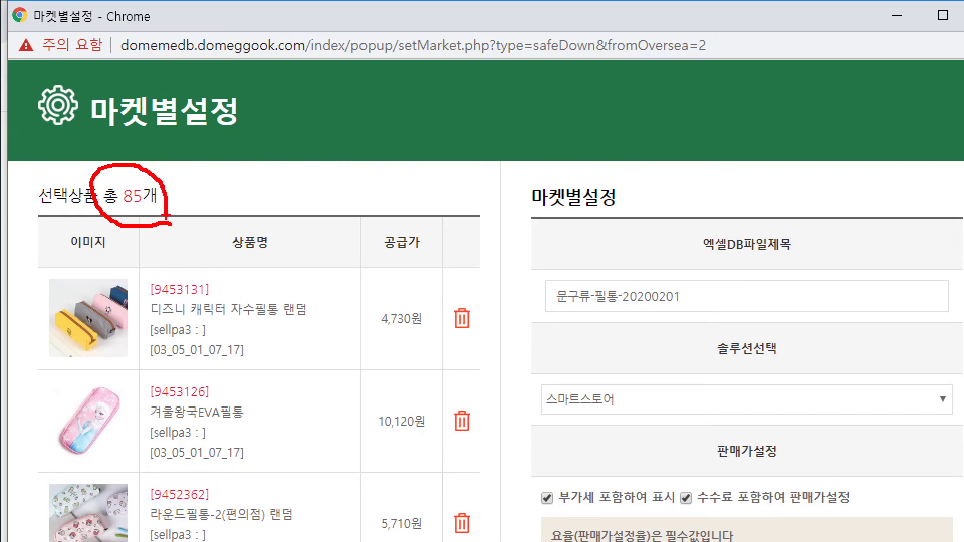
{"action": "key", "text": "Escape"}
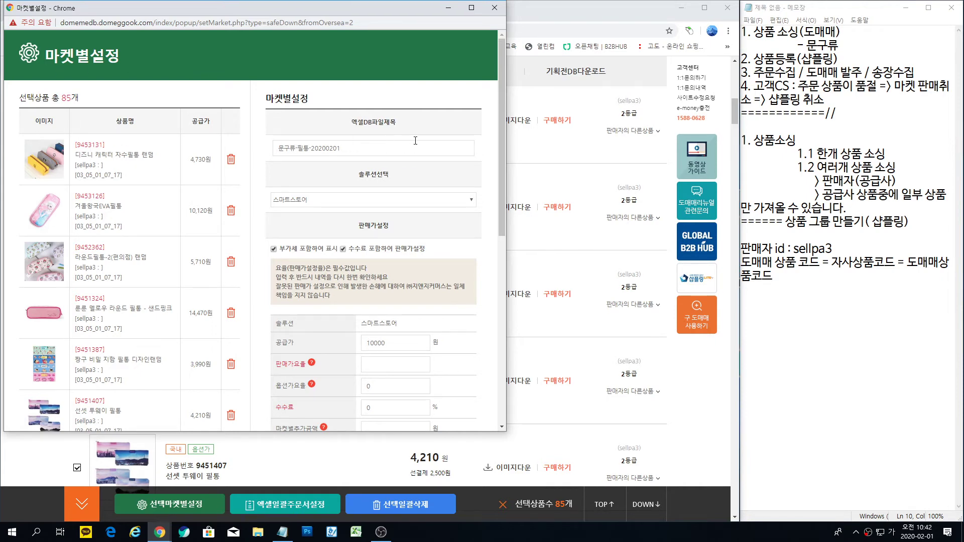
Step: Enter 1 for both the 판매가요율 and the 마켓별추가금액
{"action": "scroll", "coordinate": [414, 141], "scroll_direction": "down", "scroll_amount": 3}
{"action": "mouse_move", "coordinate": [308, 213]}
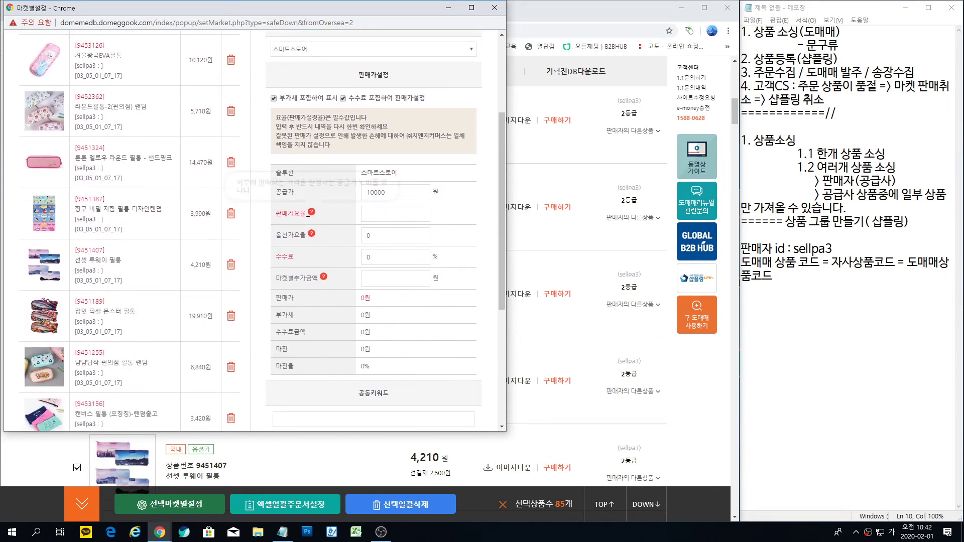
{"action": "left_click", "coordinate": [390, 281]}
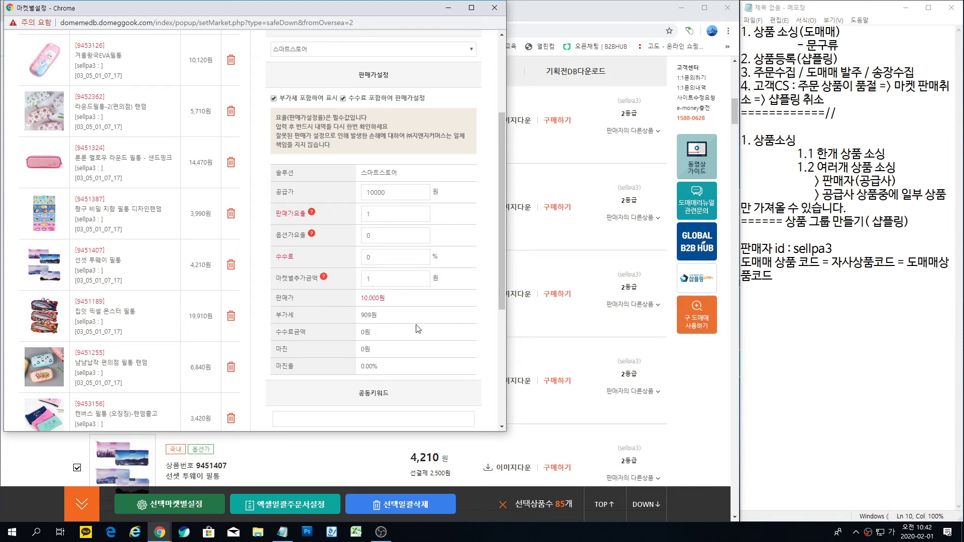
Step: Enable keyword and product-notice exposure, fill in the customer-service number, and save to the Excel download page
{"action": "scroll", "coordinate": [440, 251], "scroll_direction": "down", "scroll_amount": 3}
{"action": "left_click", "coordinate": [289, 269]}
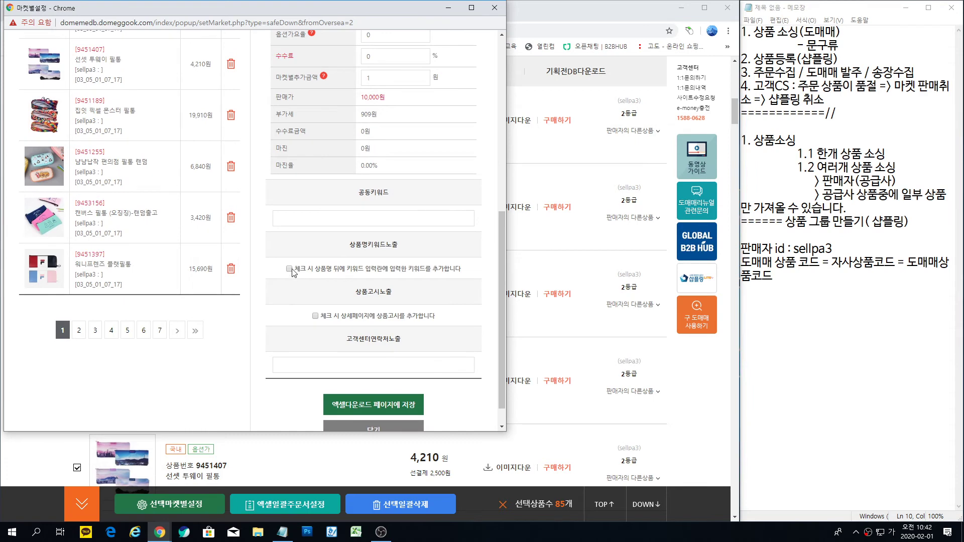
{"action": "left_click", "coordinate": [315, 316]}
{"action": "scroll", "coordinate": [316, 318], "scroll_direction": "down", "scroll_amount": 1}
{"action": "left_click", "coordinate": [322, 342]}
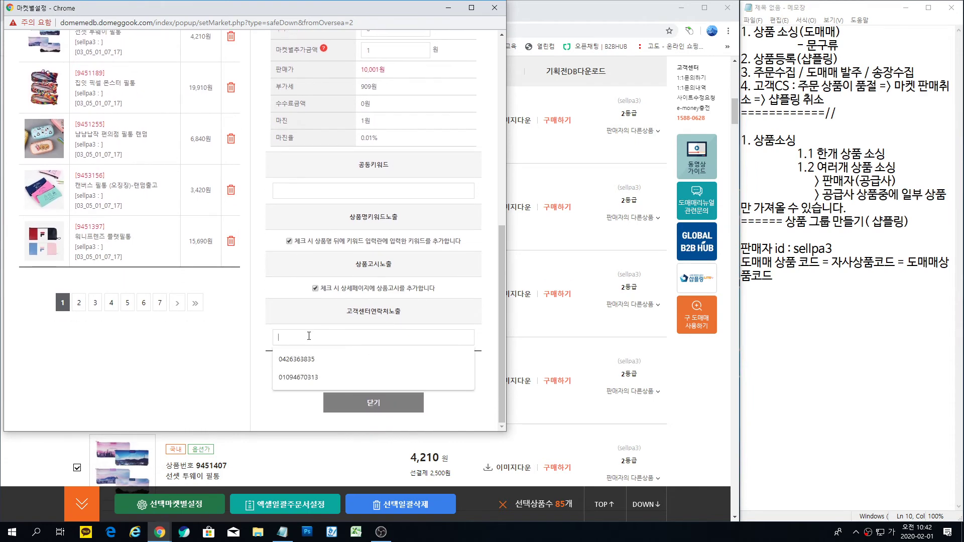
{"action": "left_click", "coordinate": [305, 356]}
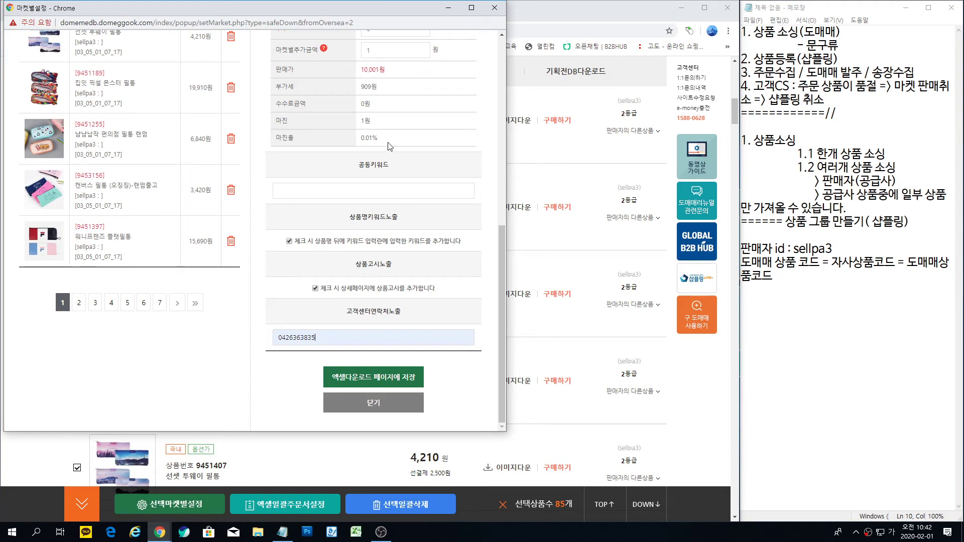
{"action": "left_click", "coordinate": [383, 380]}
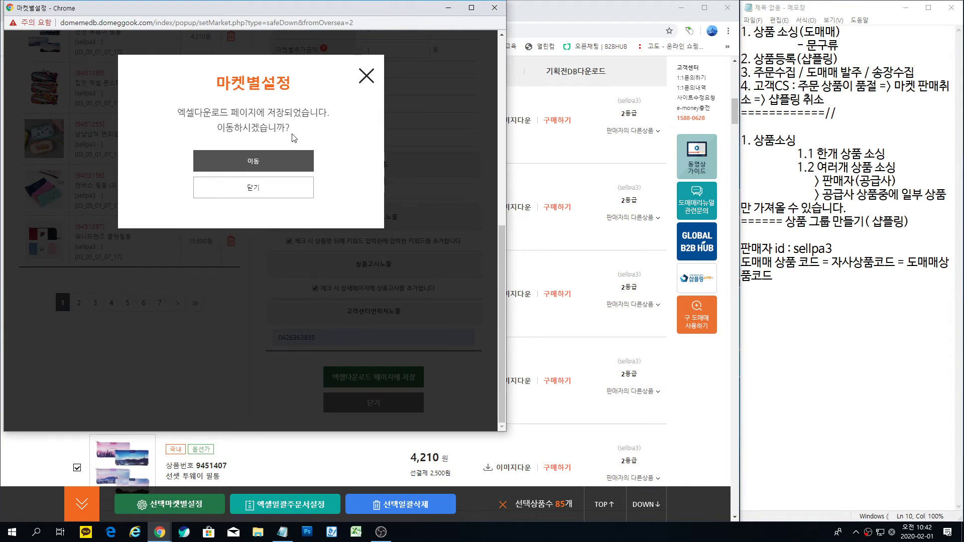
Step: In the Excel download list, delete the duplicate DB entry and download 문구류-필통-20200201
{"action": "left_click", "coordinate": [255, 161]}
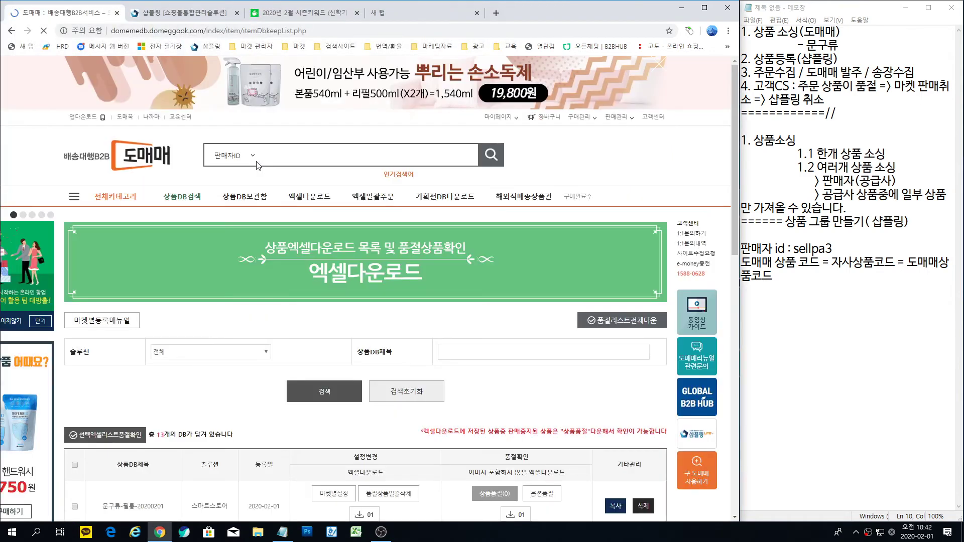
{"action": "scroll", "coordinate": [370, 332], "scroll_direction": "down", "scroll_amount": 4}
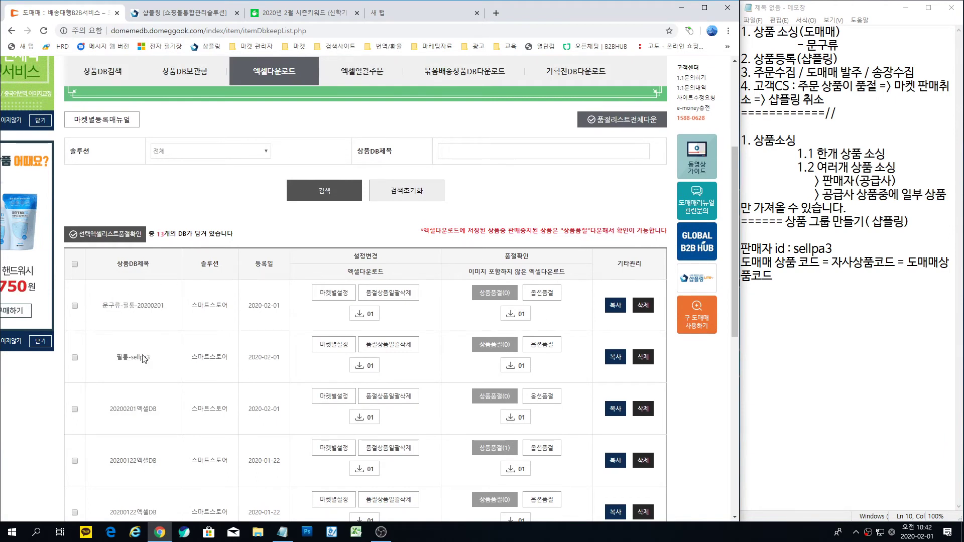
{"action": "left_click", "coordinate": [644, 357]}
{"action": "key", "text": "Return"}
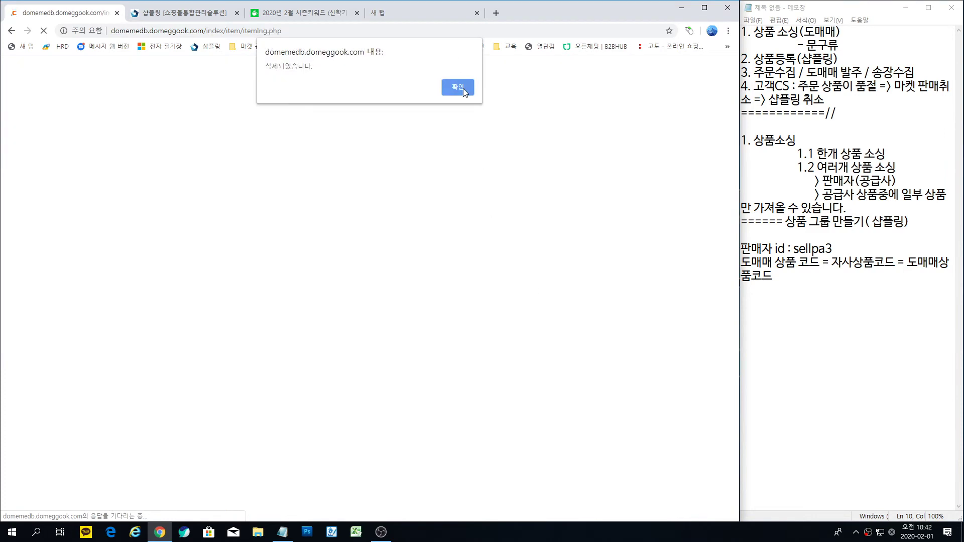
{"action": "left_click", "coordinate": [459, 88]}
{"action": "scroll", "coordinate": [119, 302], "scroll_direction": "down", "scroll_amount": 1}
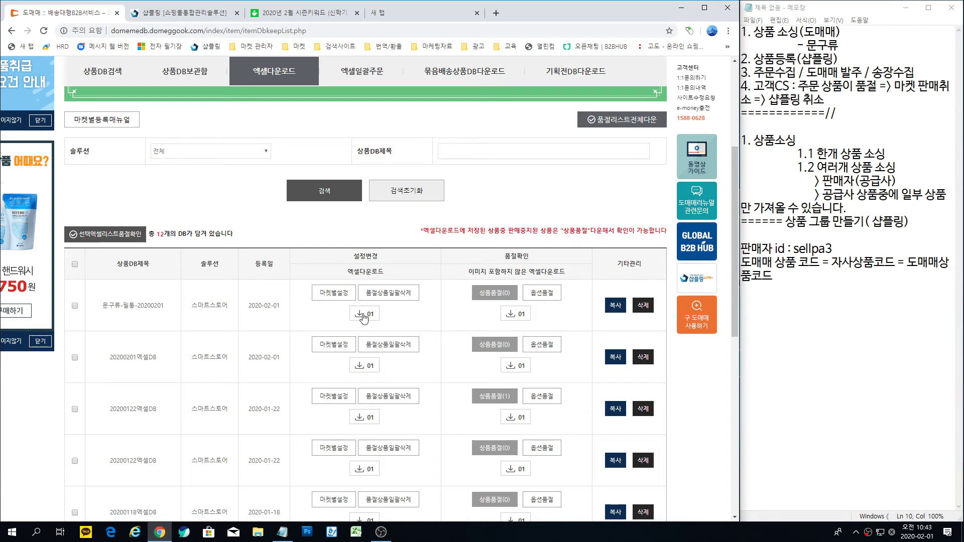
{"action": "left_click", "coordinate": [364, 315]}
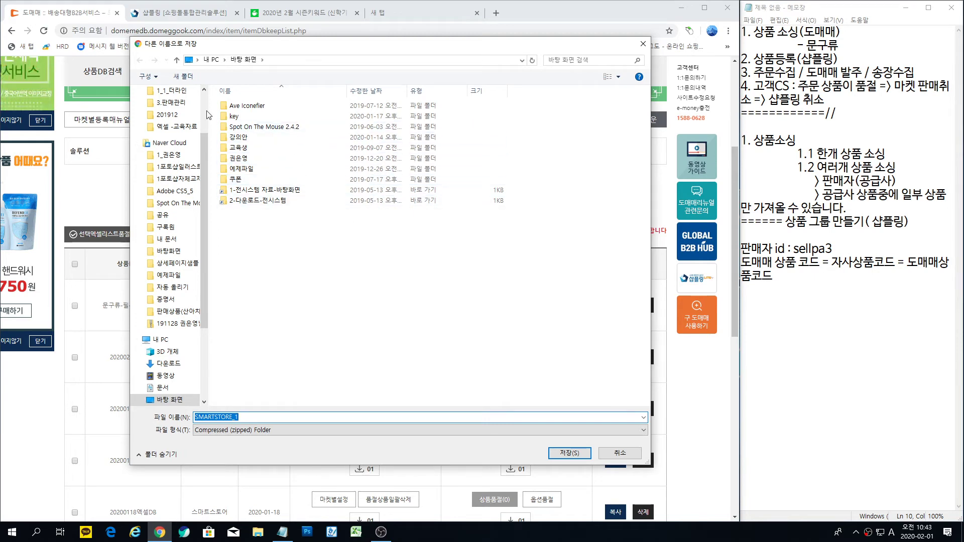
Step: Create a new folder named '도매매 상품 소싱' in the Save As dialog
{"action": "left_click", "coordinate": [186, 78]}
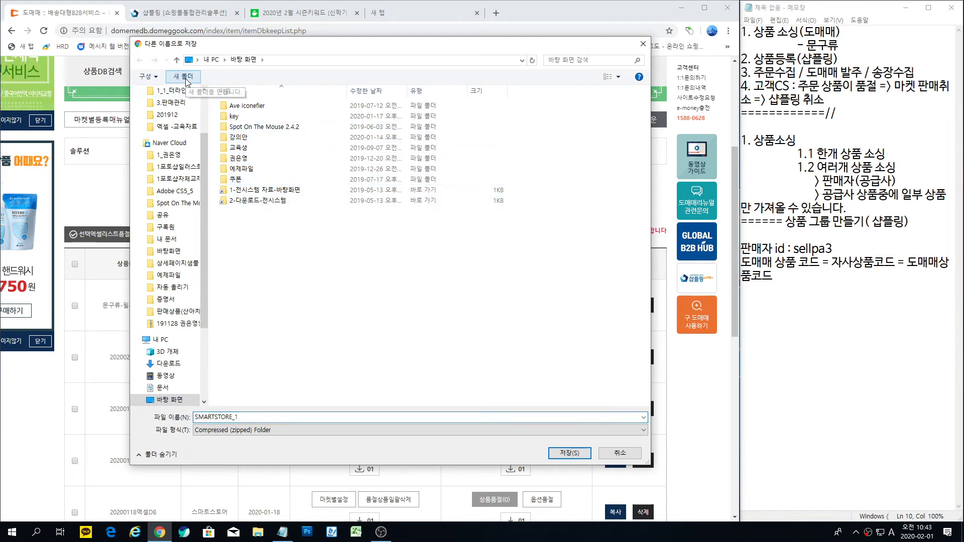
{"action": "type", "text": "ehaoao"}
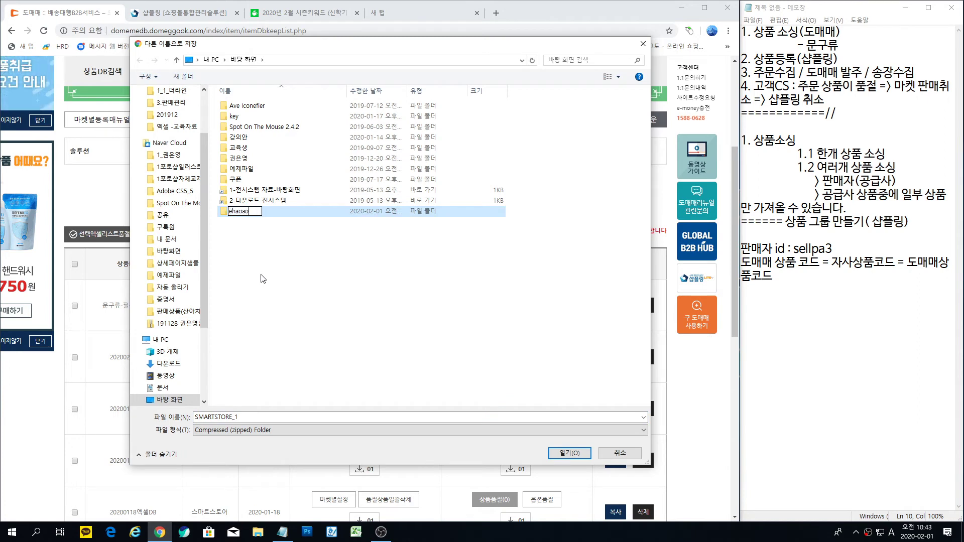
{"action": "key", "text": "BackSpace"}
{"action": "key", "text": "BackSpace"}
{"action": "key", "text": "BackSpace"}
{"action": "key", "text": "BackSpace"}
{"action": "type", "text": "도매매"}
{"action": "key", "text": "BackSpace"}
{"action": "key", "text": "BackSpace"}
{"action": "key", "text": "BackSpace"}
{"action": "key", "text": "BackSpace"}
{"action": "type", "text": "ㄷ도매매 상품 소시"}
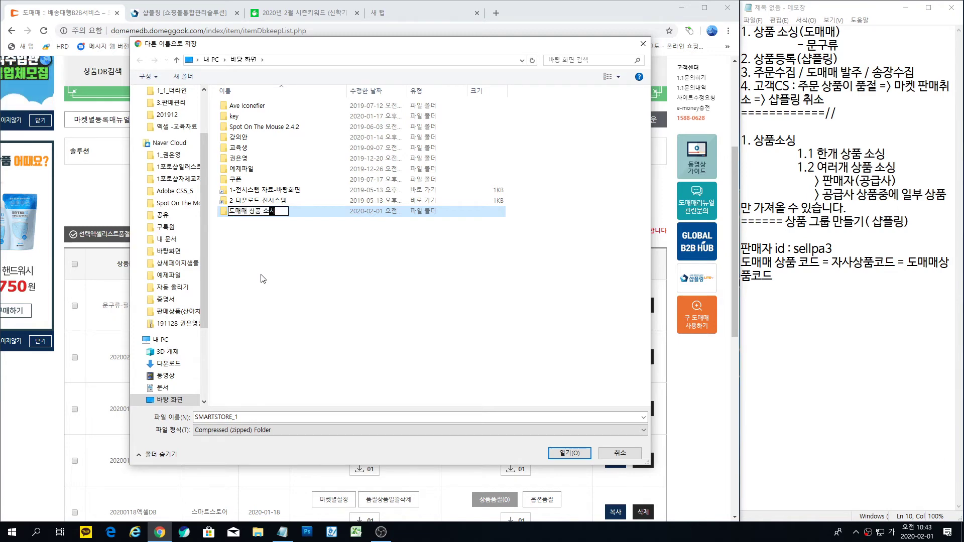
{"action": "left_click", "coordinate": [283, 298]}
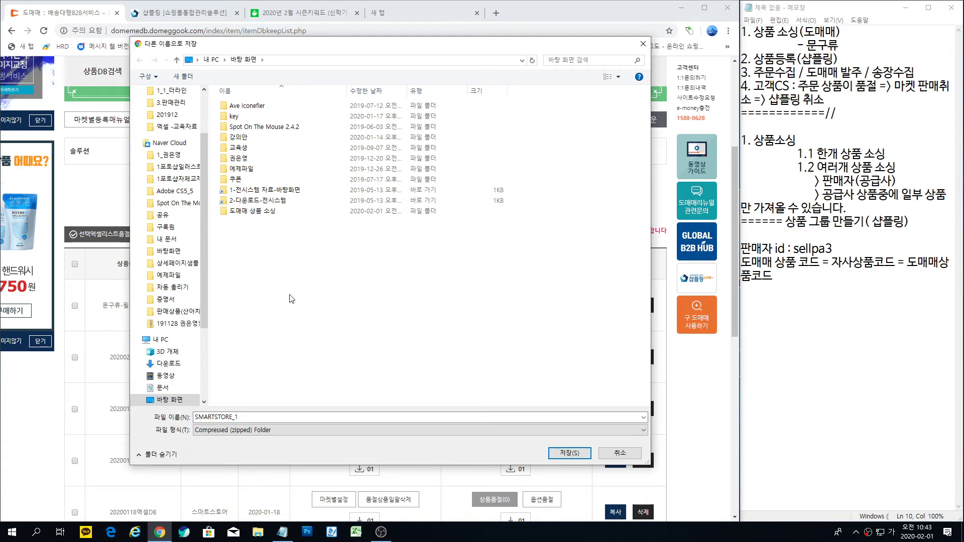
Step: Save the download as '도매매-필통-85' inside the 도매매 상품 소싱 folder
{"action": "double_click", "coordinate": [238, 211]}
{"action": "double_click", "coordinate": [253, 417]}
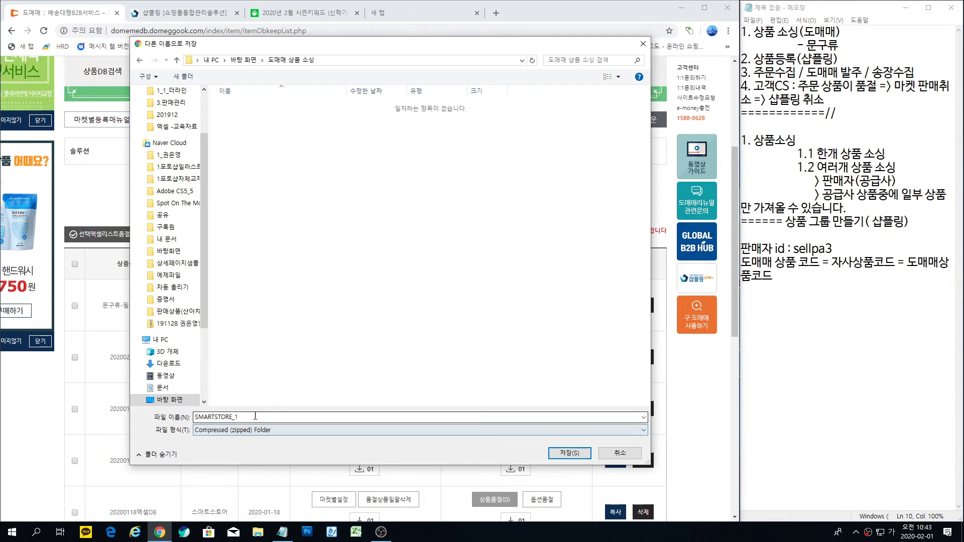
{"action": "type", "text": "도"}
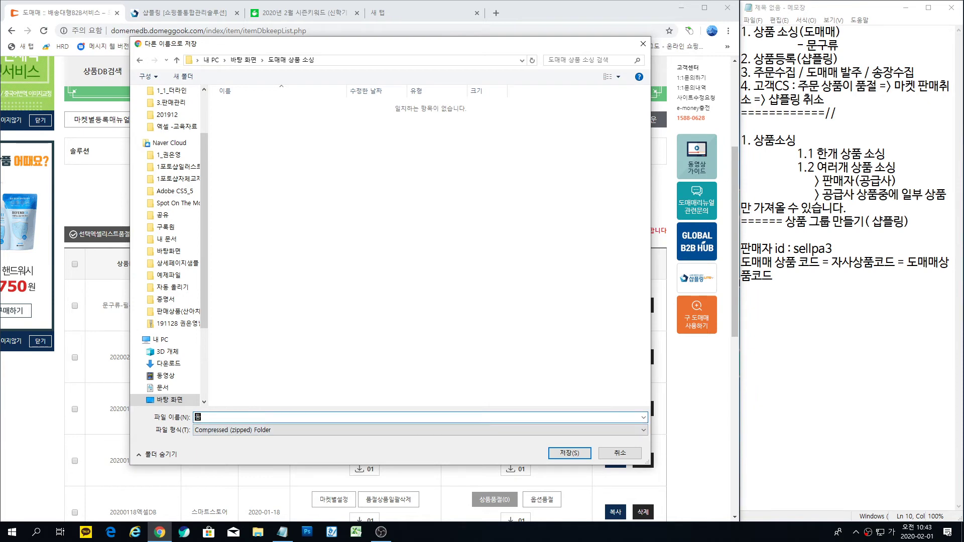
{"action": "type", "text": "매매"}
{"action": "type", "text": "-필"}
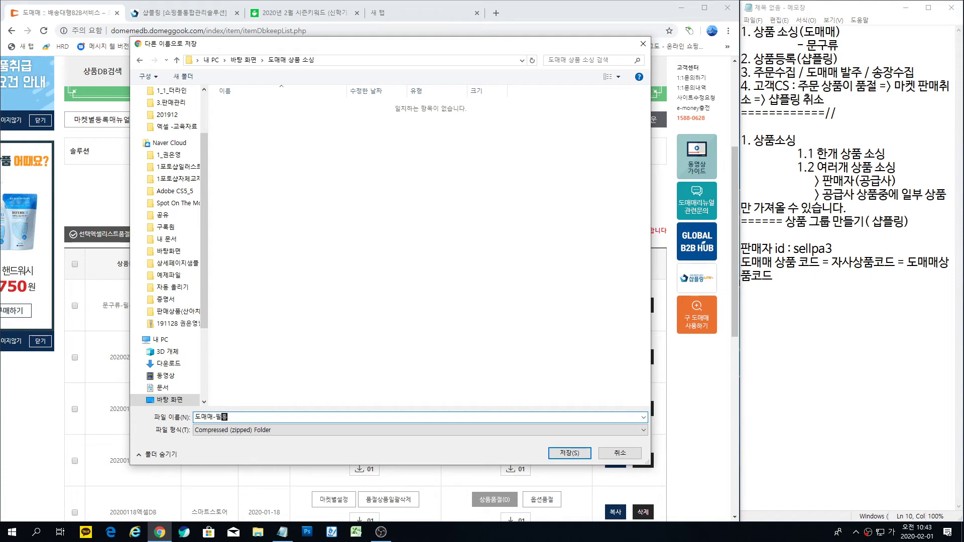
{"action": "type", "text": "통-85"}
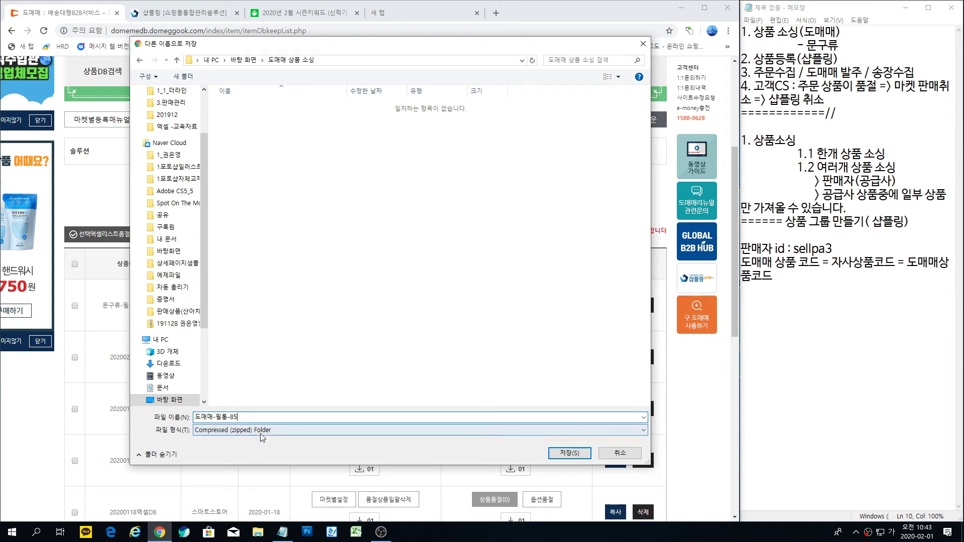
{"action": "left_click", "coordinate": [573, 455]}
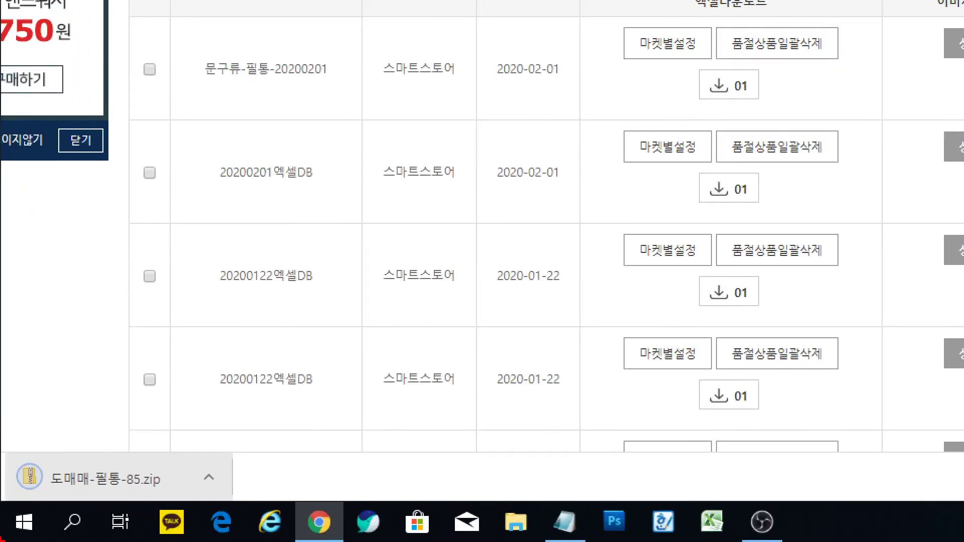
{"action": "mouse_move", "coordinate": [127, 514]}
{"action": "left_mouse_down"}
{"action": "mouse_move", "coordinate": [5, 490]}
{"action": "mouse_move", "coordinate": [173, 448]}
{"action": "mouse_move", "coordinate": [129, 517]}
{"action": "left_mouse_up"}
{"action": "left_click_drag", "start_coordinate": [133, 453], "coordinate": [361, 296]}
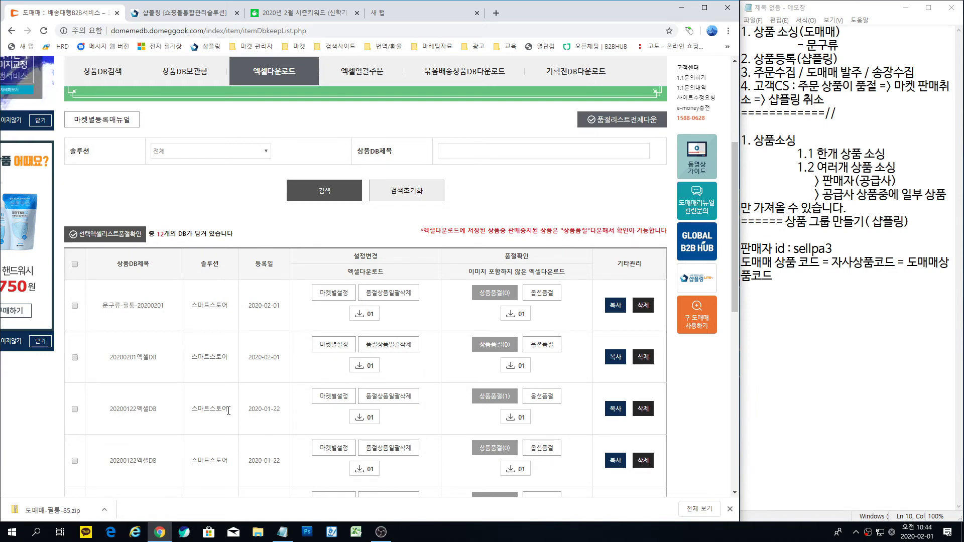
Step: Show the finished 도매매-필통-85 download in File Explorer with large icons
{"action": "left_click", "coordinate": [105, 512]}
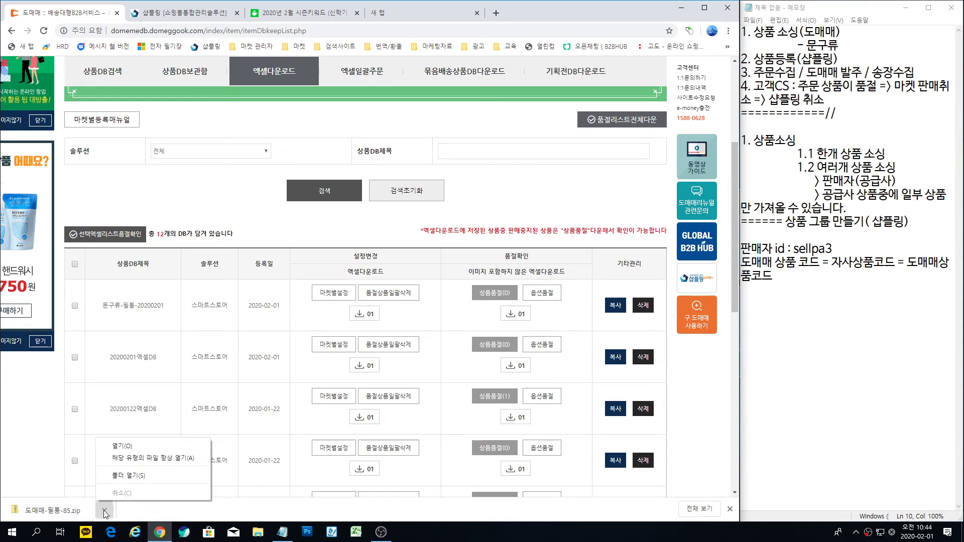
{"action": "left_click", "coordinate": [122, 477]}
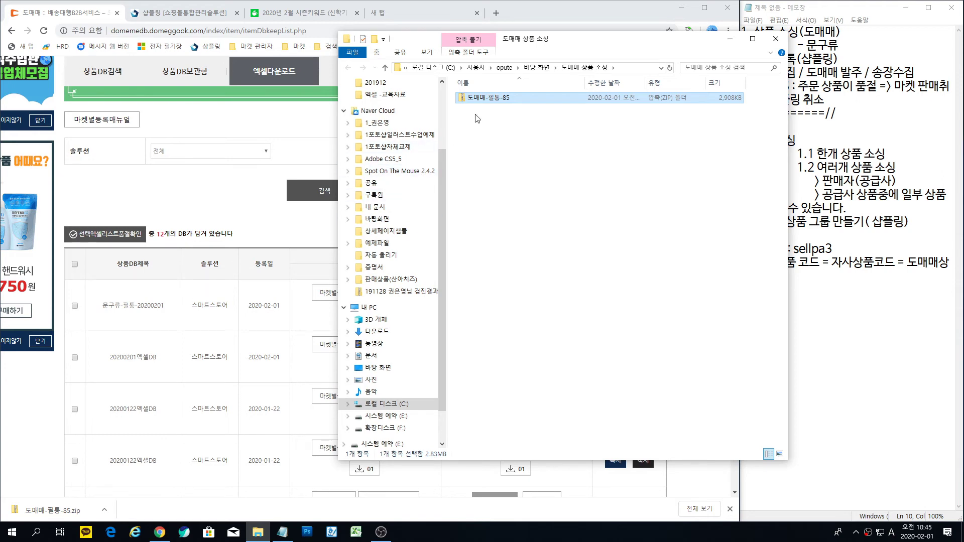
{"action": "left_click", "coordinate": [426, 52]}
{"action": "left_click", "coordinate": [494, 67]}
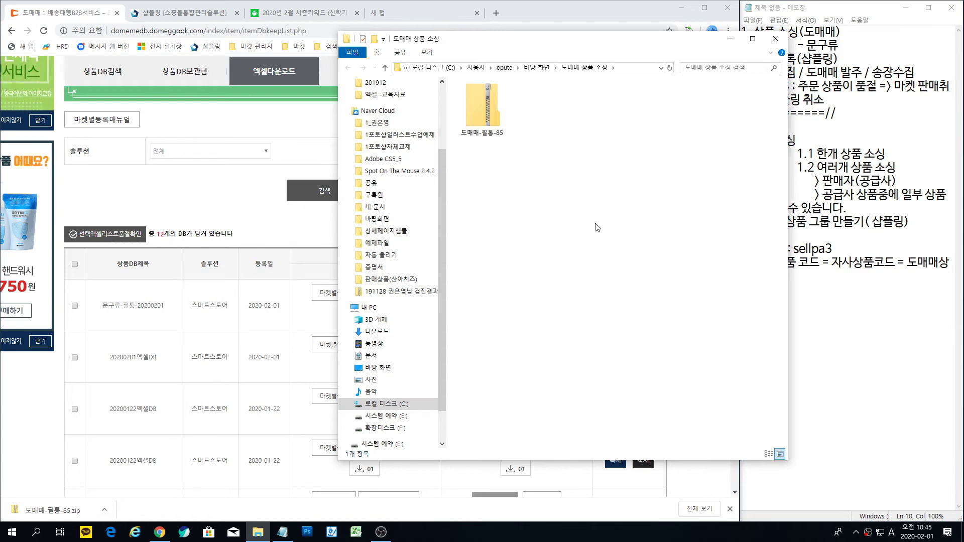
Step: Extract the 도매매-필통-85 zip into a same-named folder
{"action": "left_click", "coordinate": [486, 107]}
{"action": "right_click", "coordinate": [486, 107]}
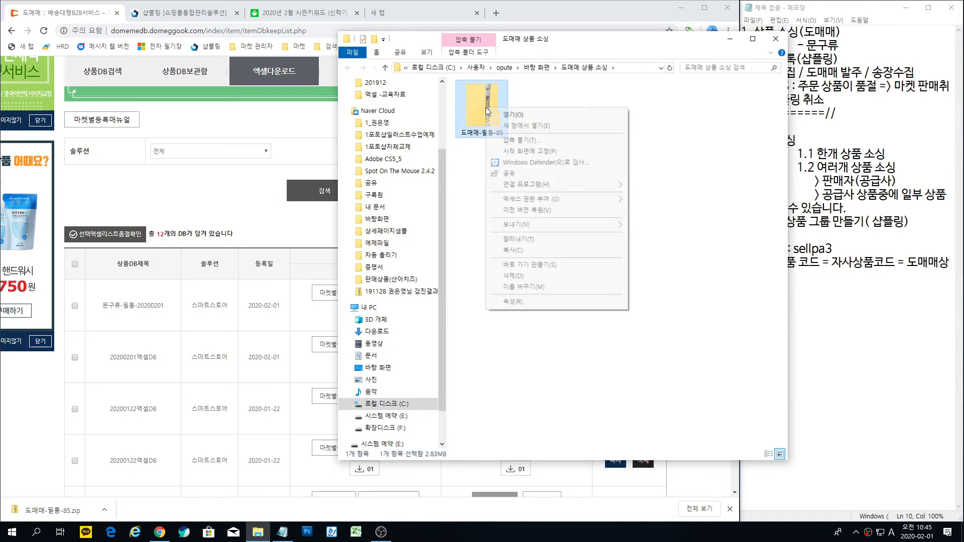
{"action": "left_click", "coordinate": [524, 142]}
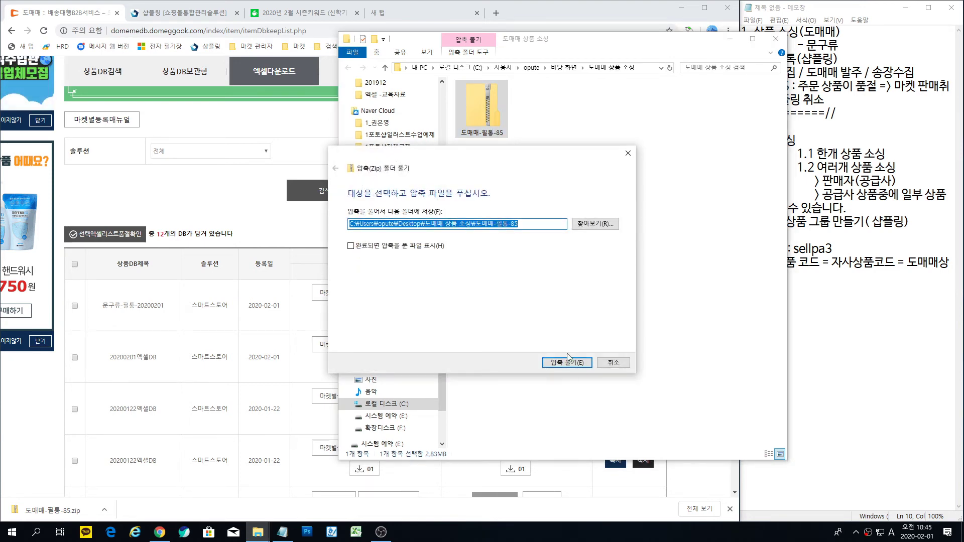
{"action": "left_click", "coordinate": [568, 360]}
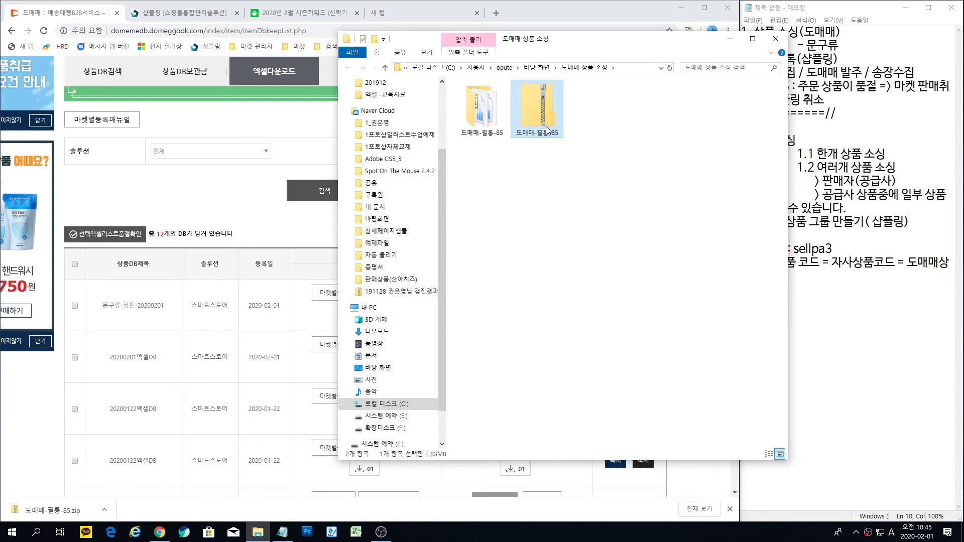
Step: Delete the original zip and open the extracted 도매매-필통-85 folder
{"action": "mouse_move", "coordinate": [547, 129]}
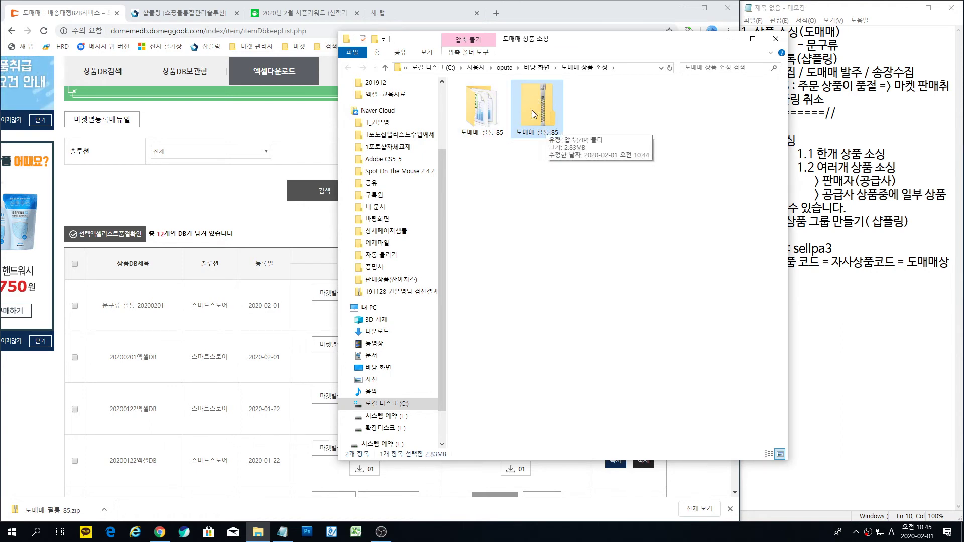
{"action": "key", "text": "Delete"}
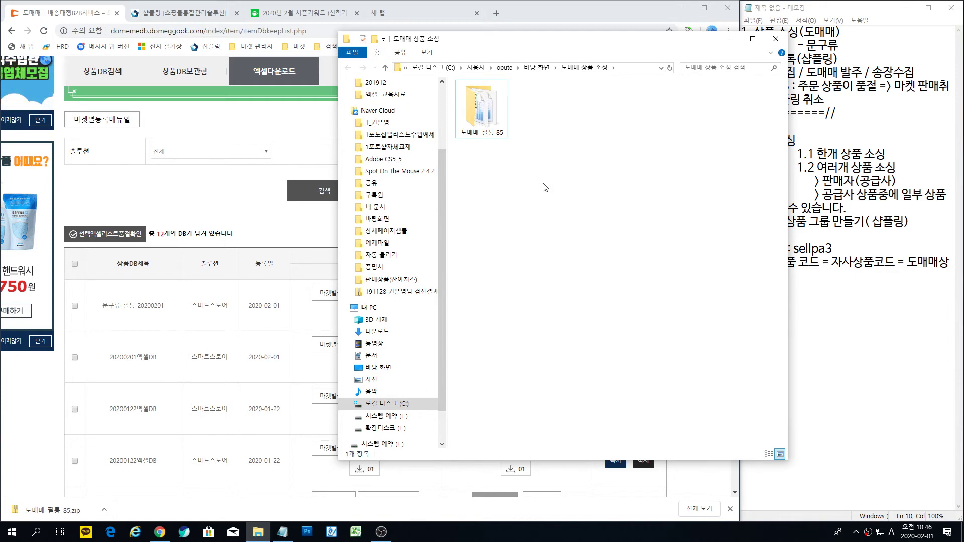
{"action": "double_click", "coordinate": [487, 114]}
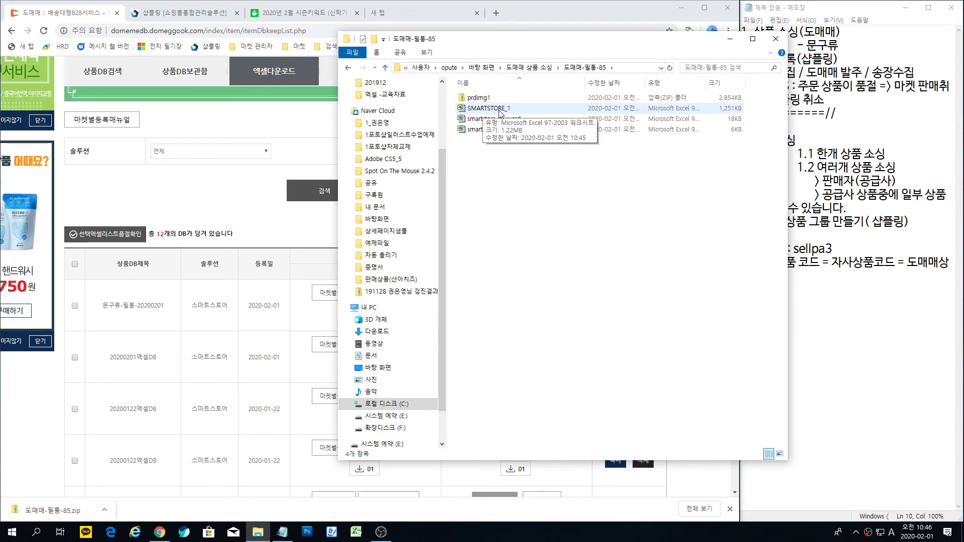
Step: Open SMARTSTORE_1 in Excel, dismiss the activation notice, and enable editing
{"action": "left_click", "coordinate": [492, 113]}
{"action": "double_click", "coordinate": [492, 113]}
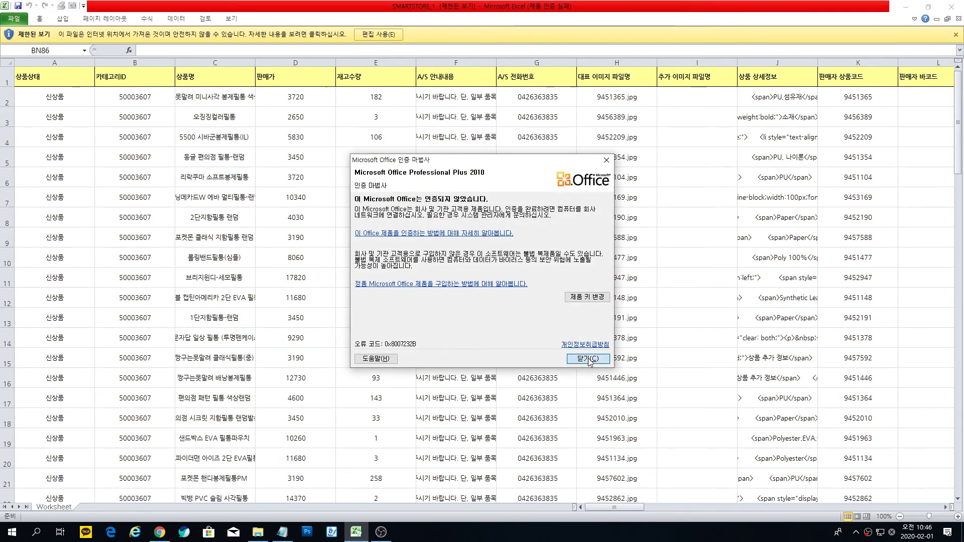
{"action": "left_click", "coordinate": [595, 362]}
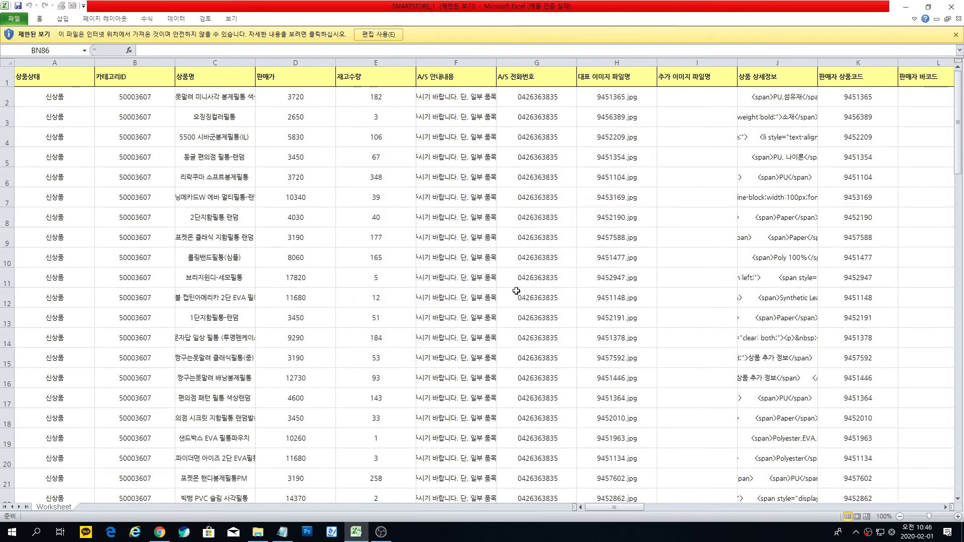
{"action": "left_click", "coordinate": [379, 35]}
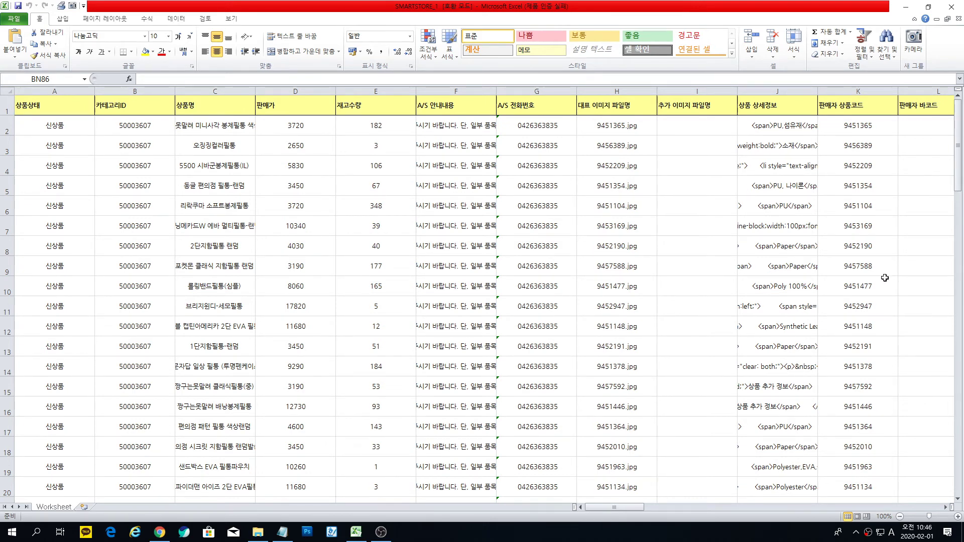
Step: Copy the 85 seller product codes in K2:K86 and return to Chrome
{"action": "left_click_drag", "start_coordinate": [863, 130], "coordinate": [865, 472]}
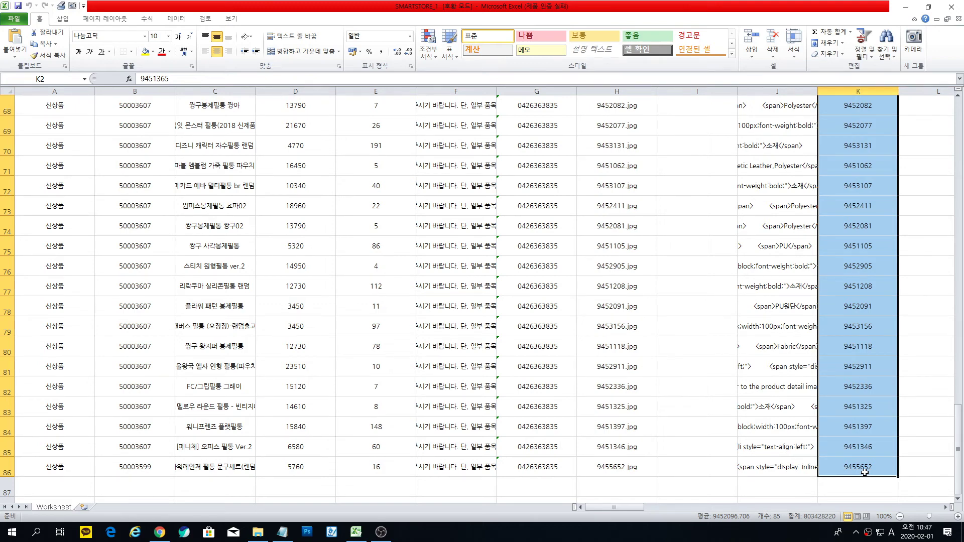
{"action": "key", "text": "ctrl+c"}
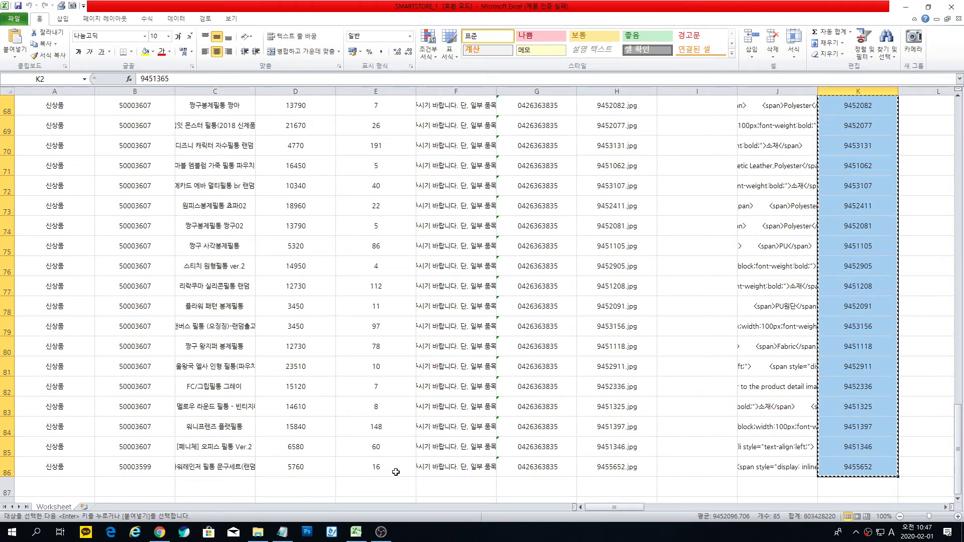
{"action": "mouse_move", "coordinate": [159, 538]}
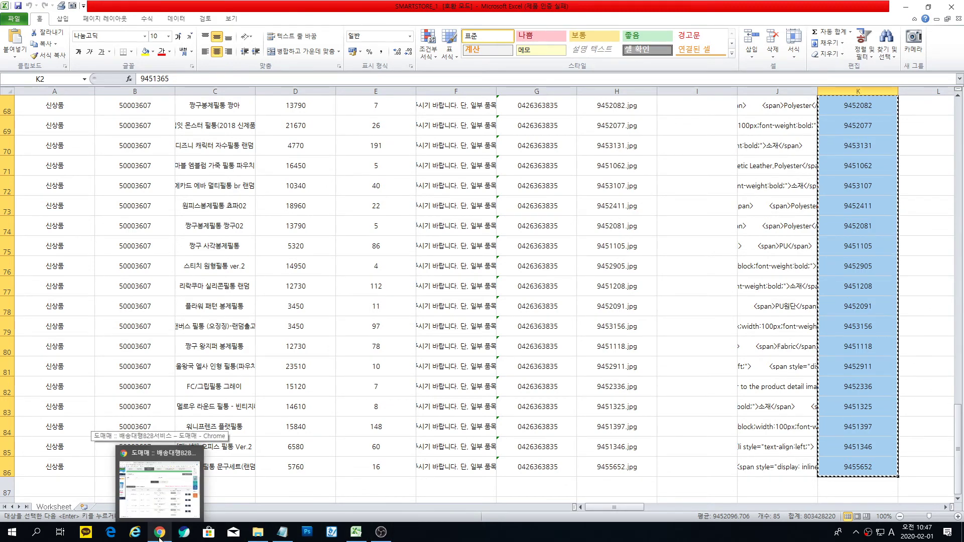
{"action": "left_click", "coordinate": [160, 536]}
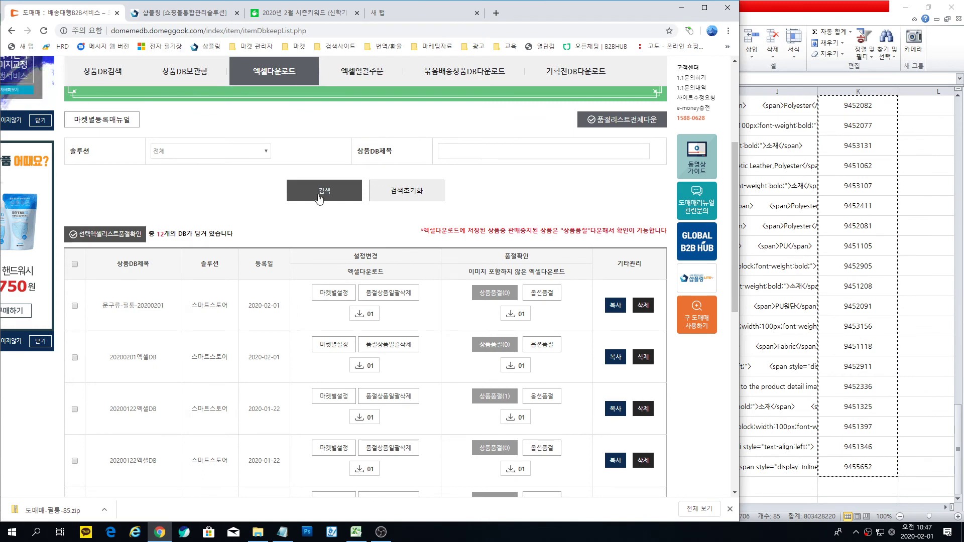
Step: Return to the Shopling tab and show the [F]기초관리 menu
{"action": "left_click", "coordinate": [208, 15]}
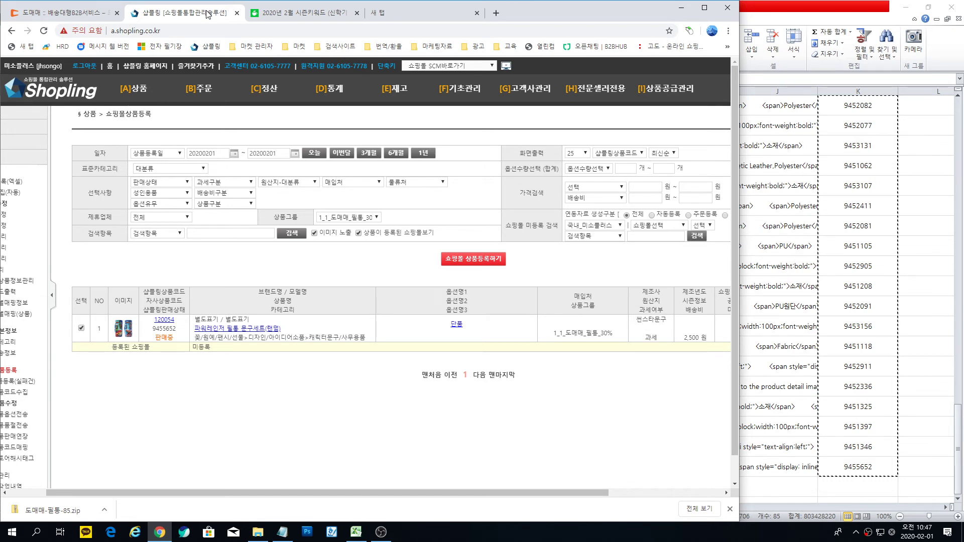
{"action": "mouse_move", "coordinate": [459, 99]}
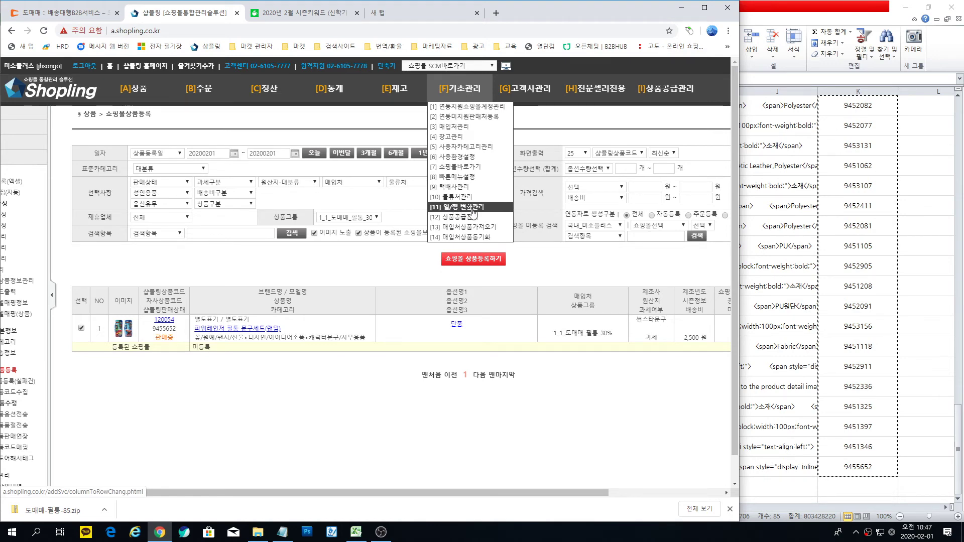
Step: Convert the 85 pasted codes into one comma-separated row and copy the result
{"action": "left_click", "coordinate": [473, 209]}
{"action": "left_click", "coordinate": [186, 185]}
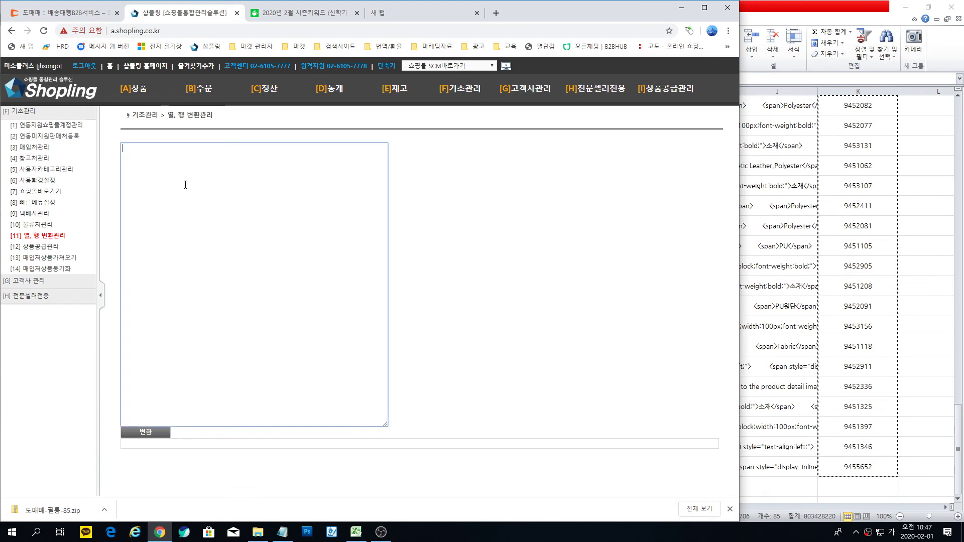
{"action": "key", "text": "ctrl+v"}
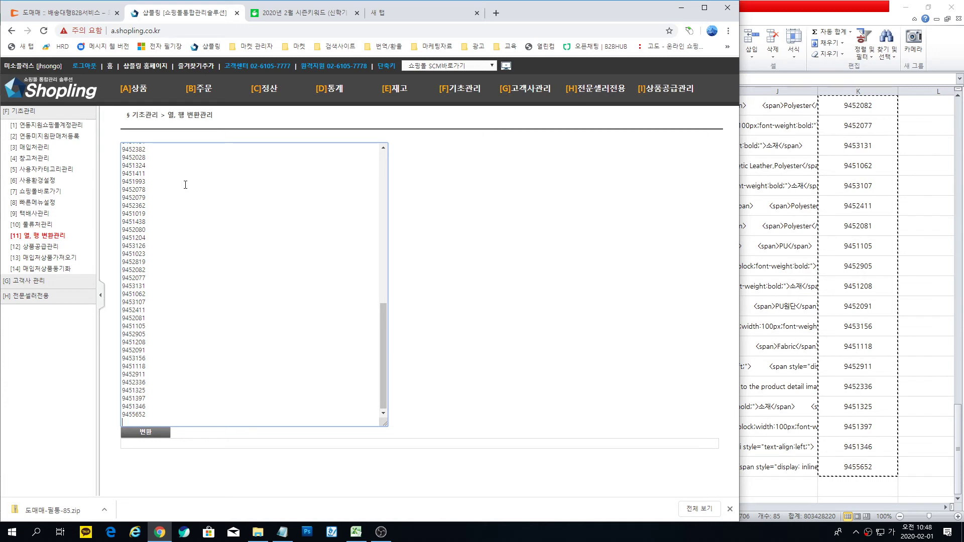
{"action": "left_click", "coordinate": [146, 435]}
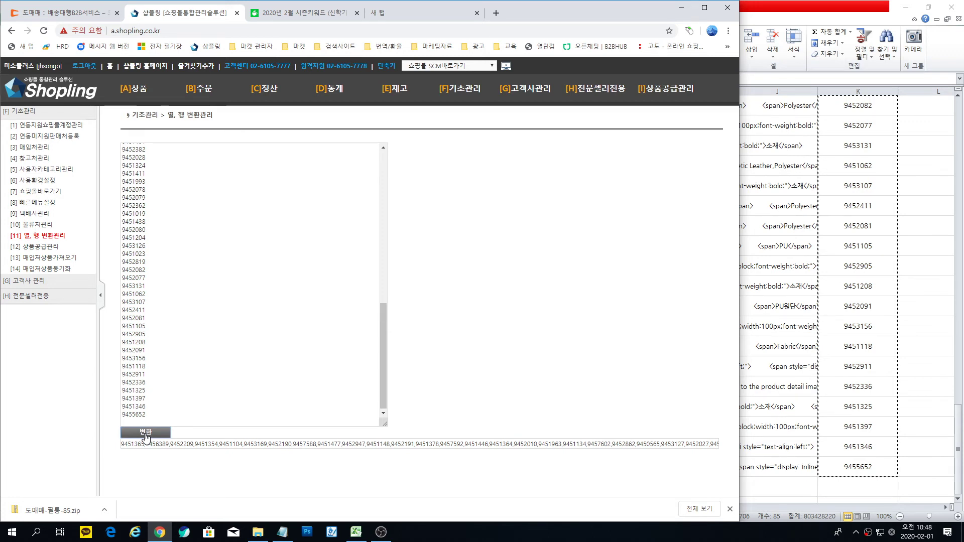
{"action": "left_click", "coordinate": [360, 445]}
{"action": "key", "text": "ctrl+a"}
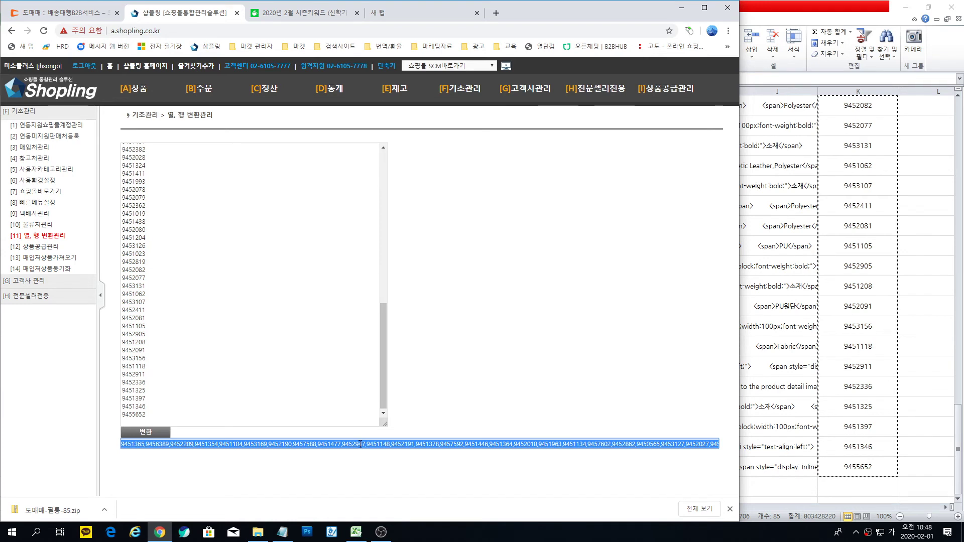
{"action": "key", "text": "ctrl+c"}
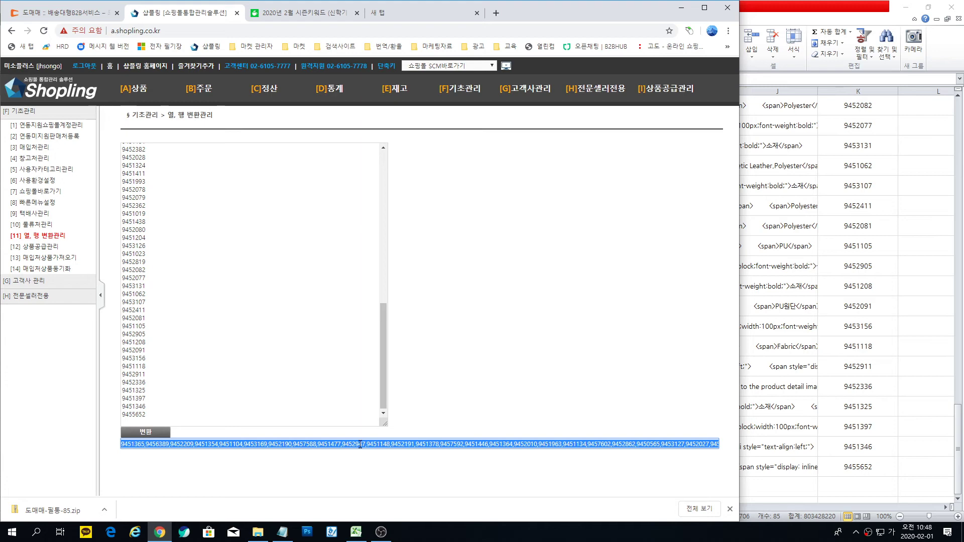
{"action": "mouse_move", "coordinate": [588, 98]}
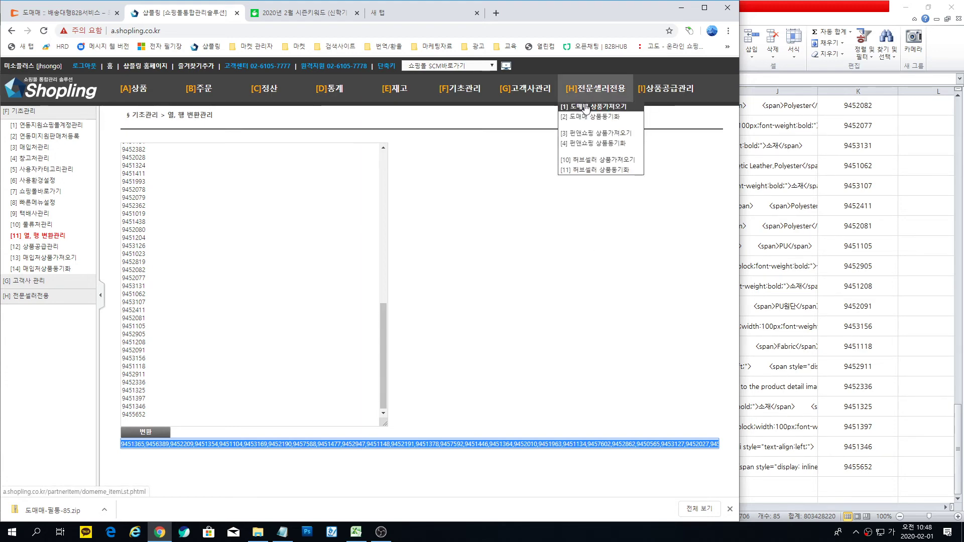
Step: On 도매매 상품가져오기, set start date 20100101, status 판매중, and 500 results per page
{"action": "left_click", "coordinate": [587, 107]}
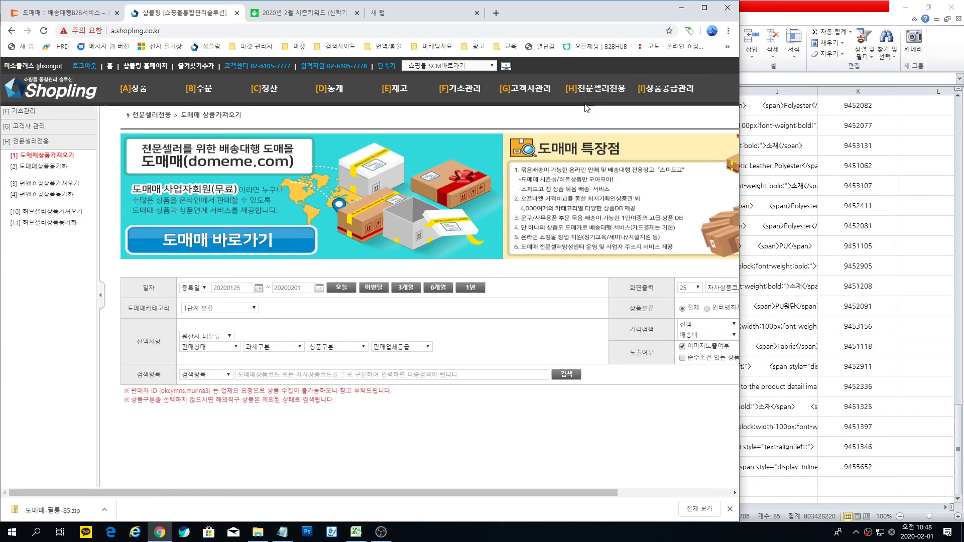
{"action": "left_click", "coordinate": [258, 288]}
{"action": "left_click", "coordinate": [284, 304]}
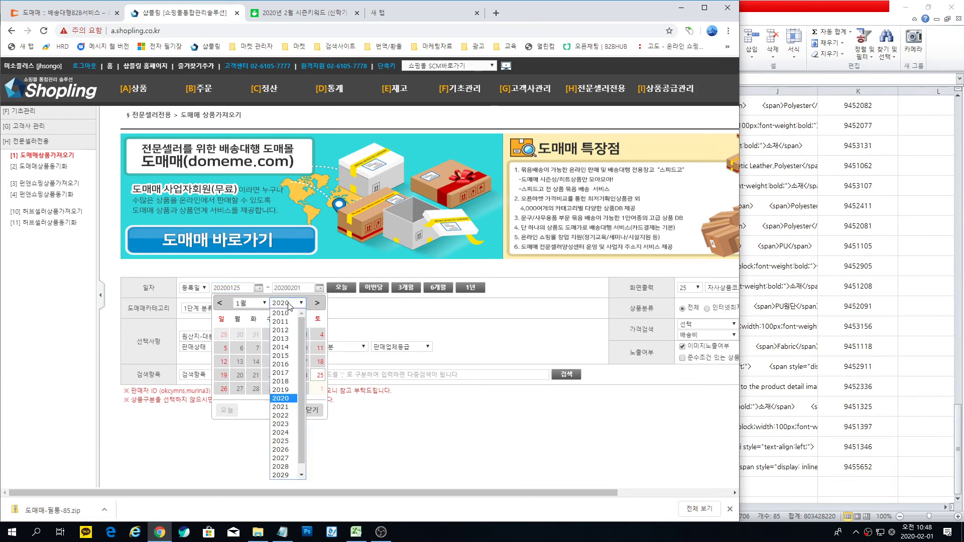
{"action": "left_click", "coordinate": [286, 311]}
{"action": "left_click", "coordinate": [301, 336]}
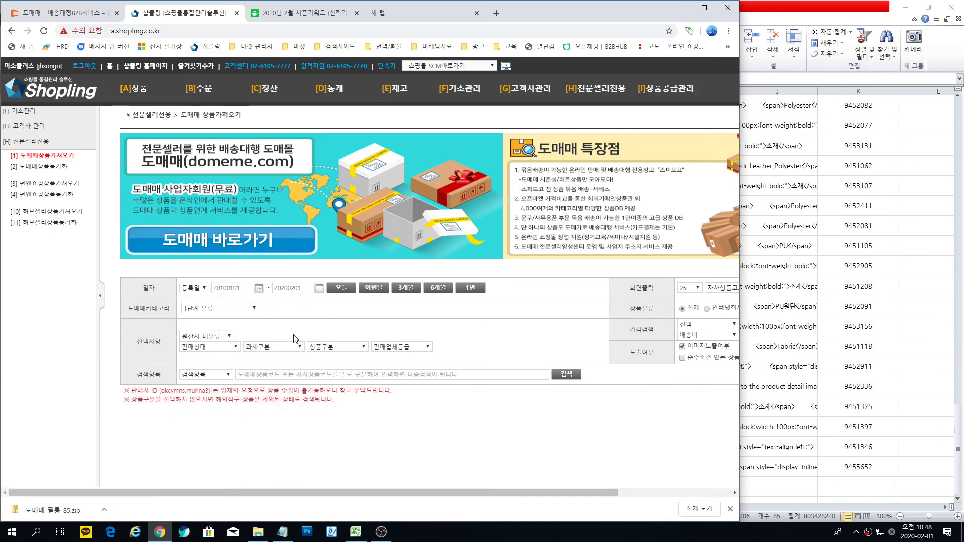
{"action": "left_click", "coordinate": [227, 348]}
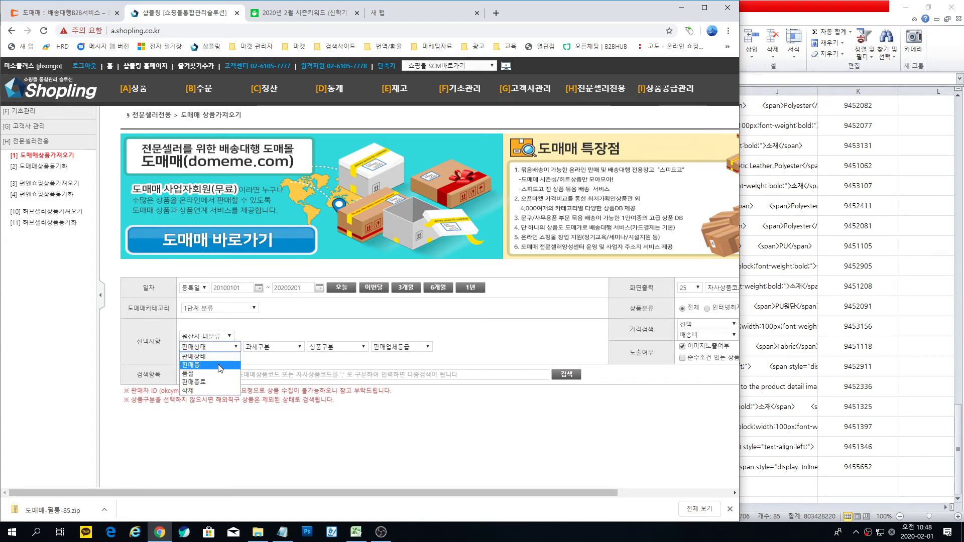
{"action": "left_click", "coordinate": [219, 368]}
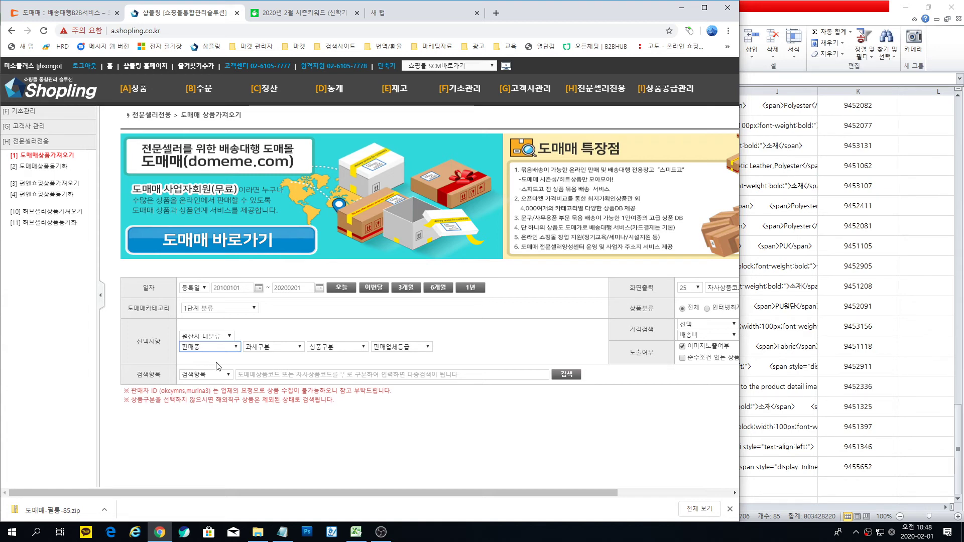
{"action": "left_click", "coordinate": [698, 289]}
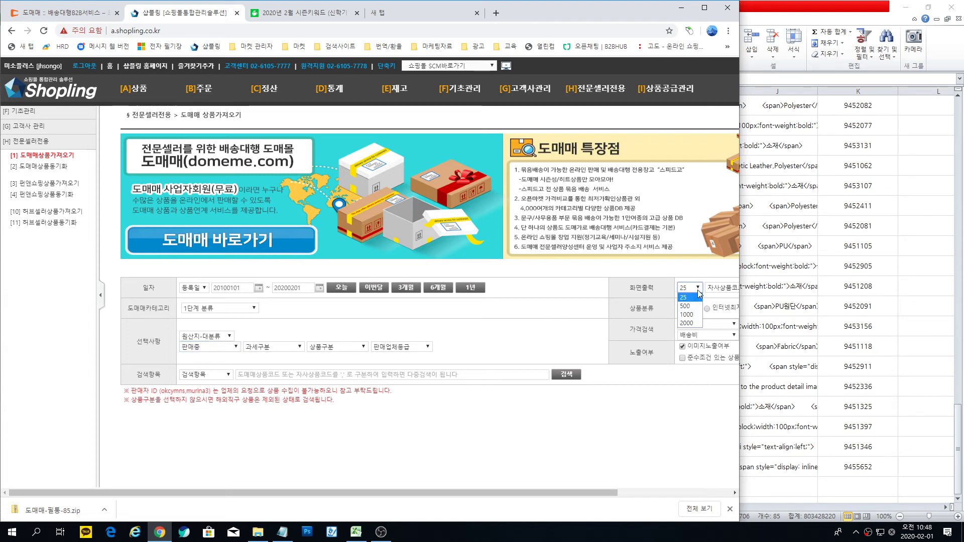
{"action": "left_click", "coordinate": [692, 306]}
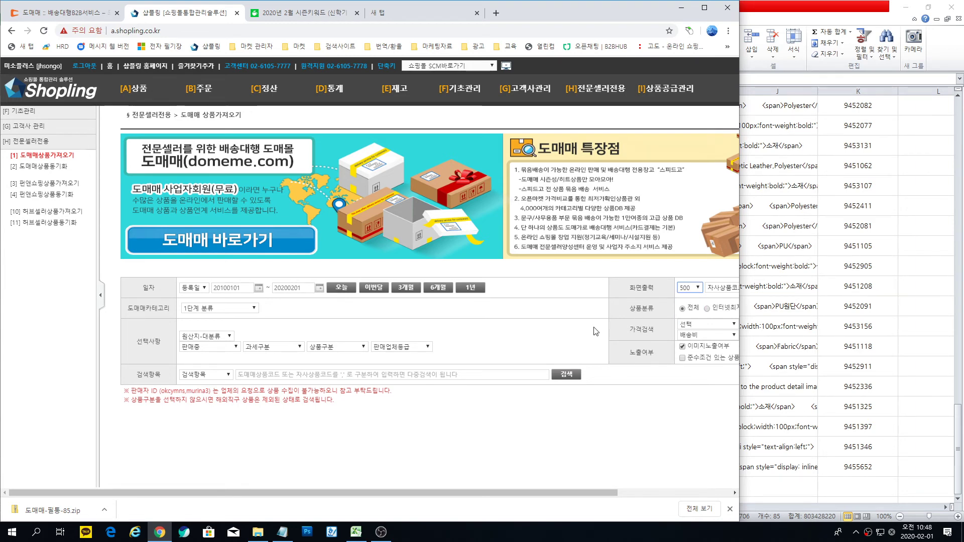
Step: Search by 도매매상품코드 and paste the comma-separated code list
{"action": "left_click", "coordinate": [229, 375]}
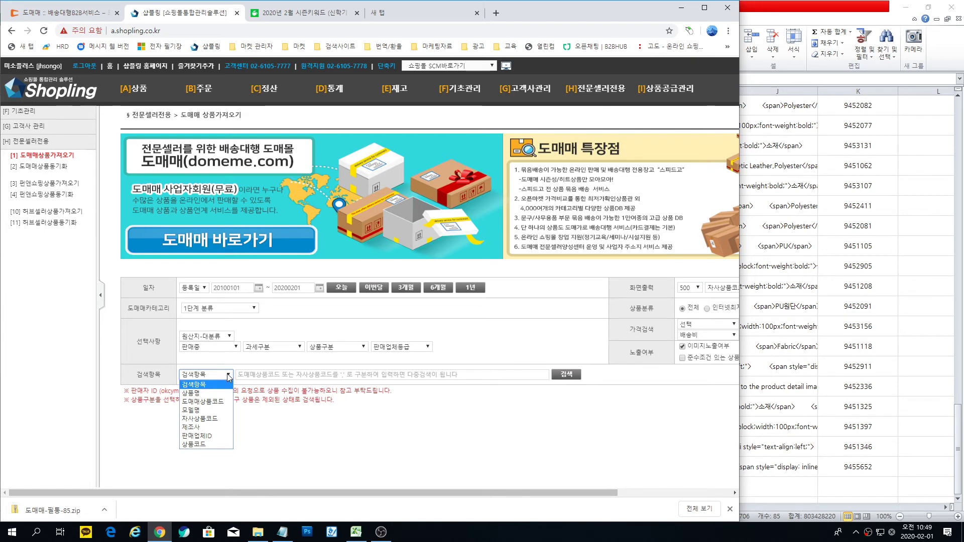
{"action": "left_click", "coordinate": [228, 376]}
{"action": "left_click", "coordinate": [228, 375]}
{"action": "left_click", "coordinate": [216, 406]}
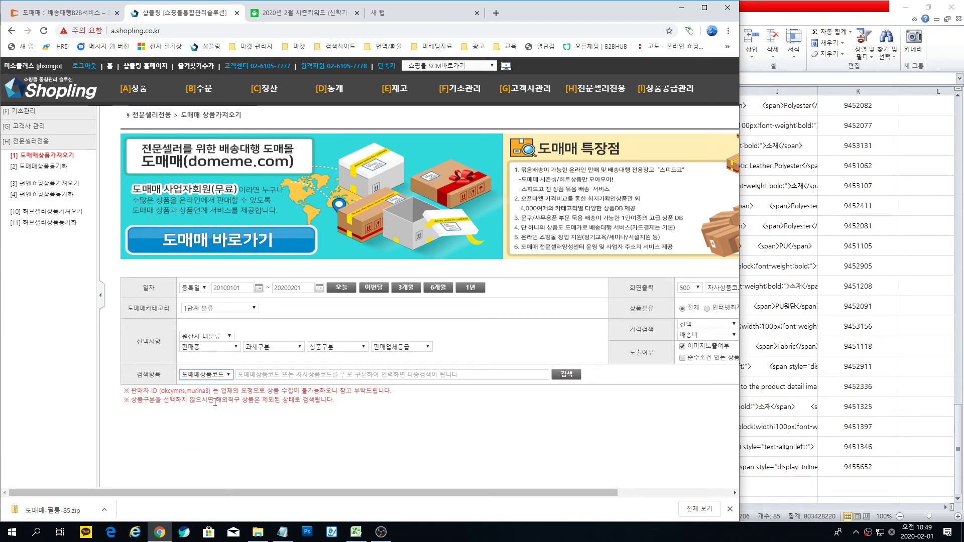
{"action": "left_click", "coordinate": [258, 376]}
{"action": "key", "text": "ctrl+v"}
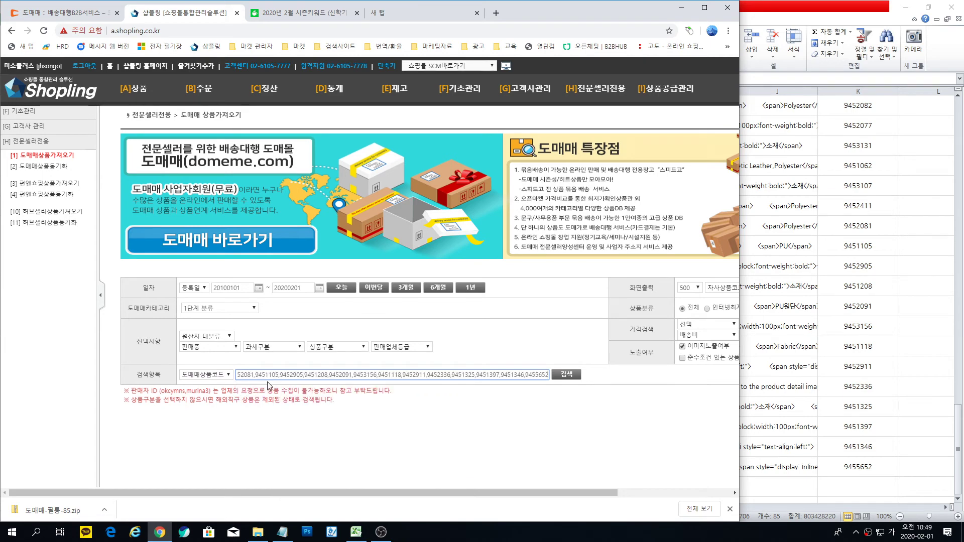
Step: Run the code search and scroll through the 85 returned pencil-case products
{"action": "left_click", "coordinate": [567, 376]}
{"action": "scroll", "coordinate": [496, 333], "scroll_direction": "down", "scroll_amount": 5}
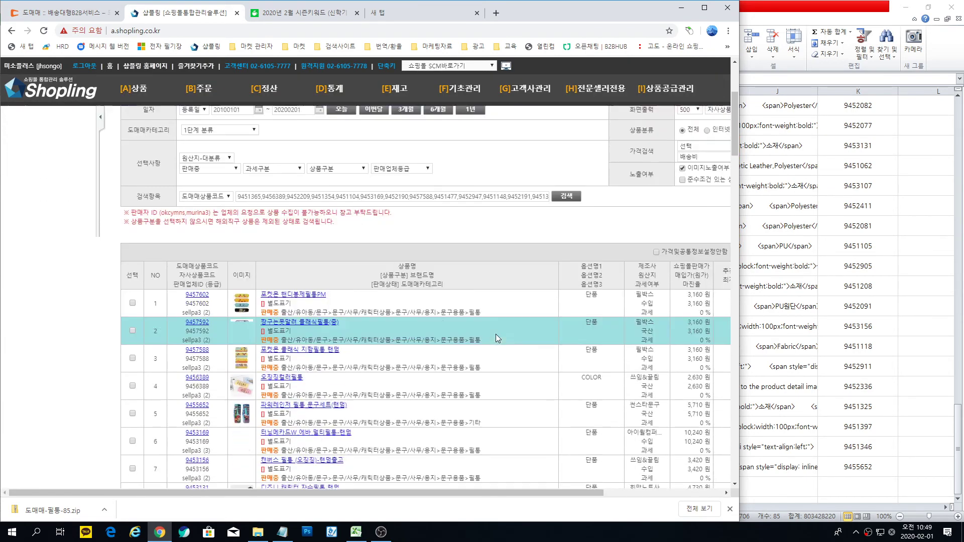
{"action": "scroll", "coordinate": [415, 331], "scroll_direction": "down", "scroll_amount": 8}
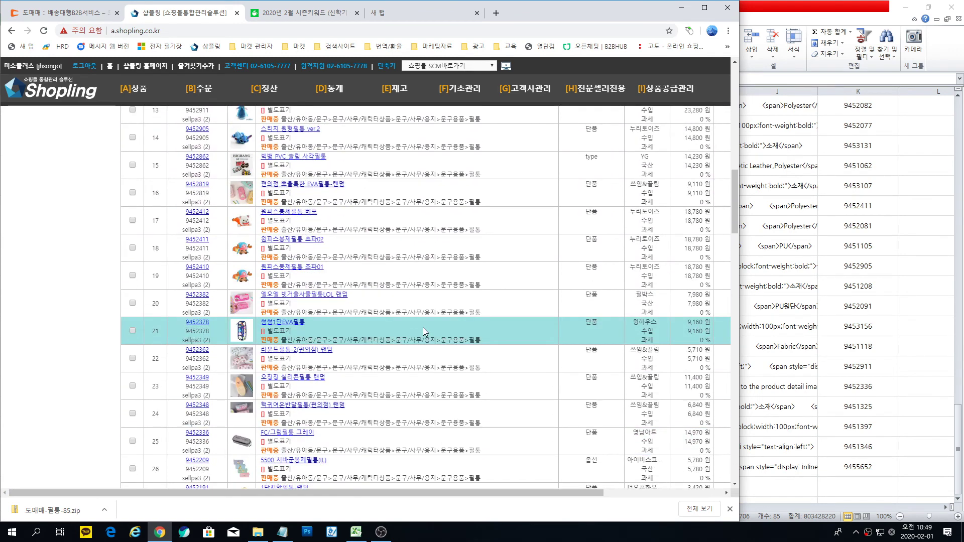
{"action": "scroll", "coordinate": [423, 329], "scroll_direction": "down", "scroll_amount": 15}
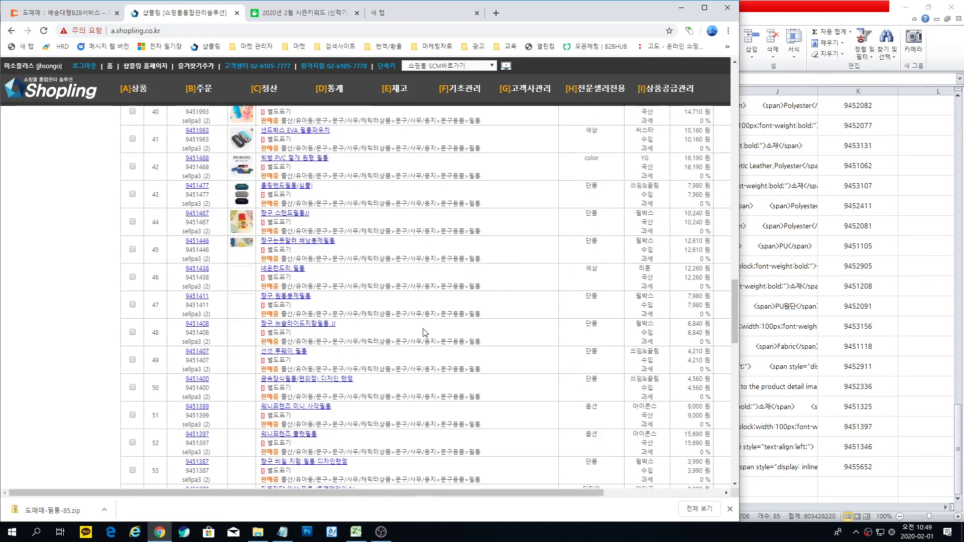
{"action": "scroll", "coordinate": [423, 333], "scroll_direction": "down", "scroll_amount": 20}
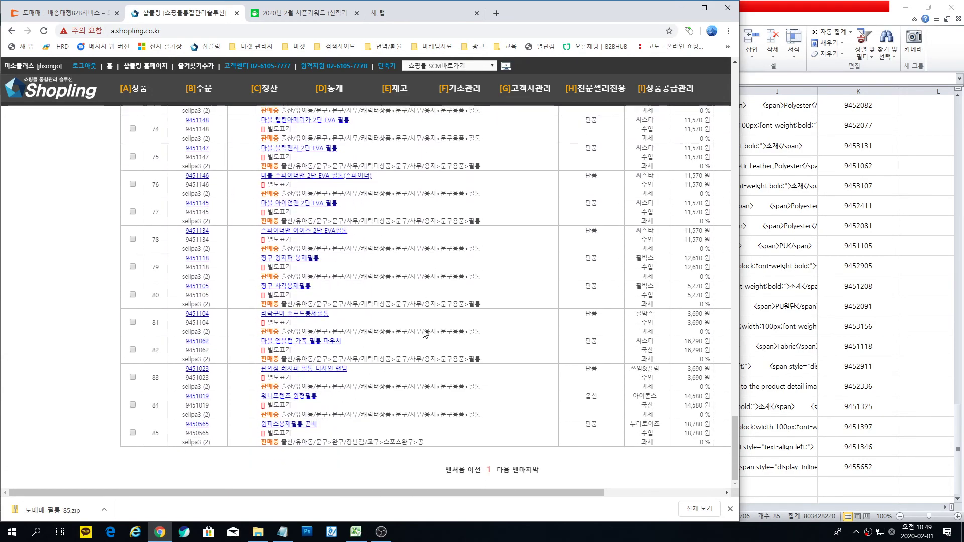
{"action": "scroll", "coordinate": [423, 330], "scroll_direction": "up", "scroll_amount": 1}
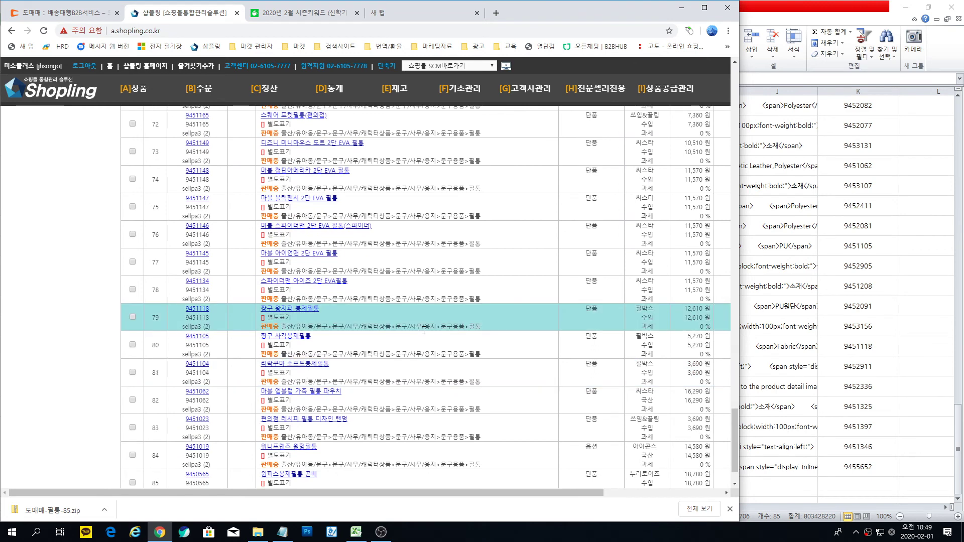
{"action": "scroll", "coordinate": [423, 330], "scroll_direction": "down", "scroll_amount": 1}
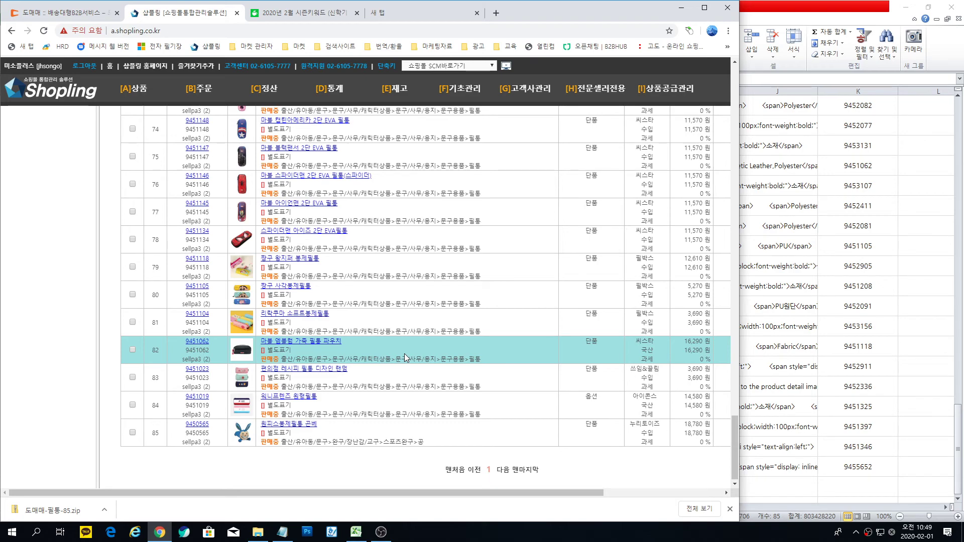
{"action": "scroll", "coordinate": [287, 209], "scroll_direction": "up", "scroll_amount": 13}
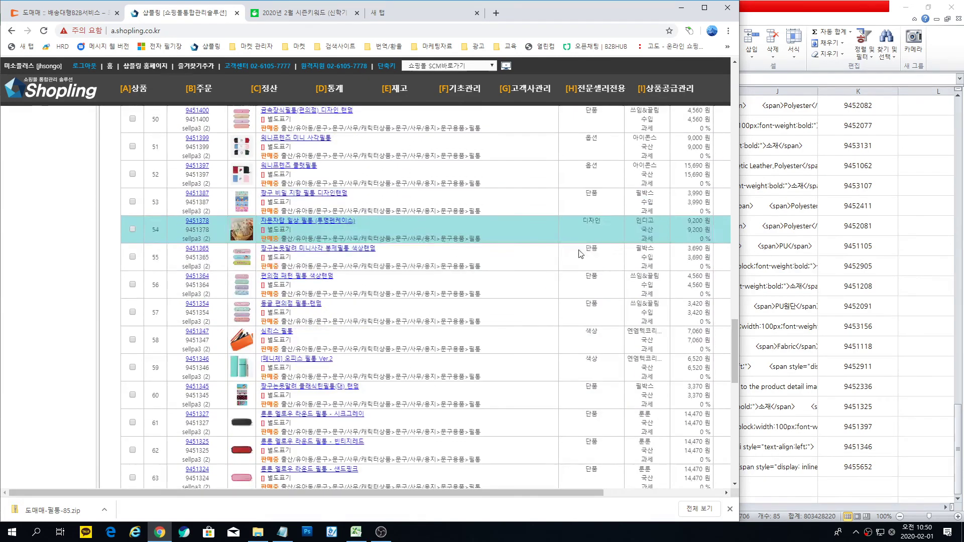
{"action": "scroll", "coordinate": [727, 362], "scroll_direction": "up", "scroll_amount": 20}
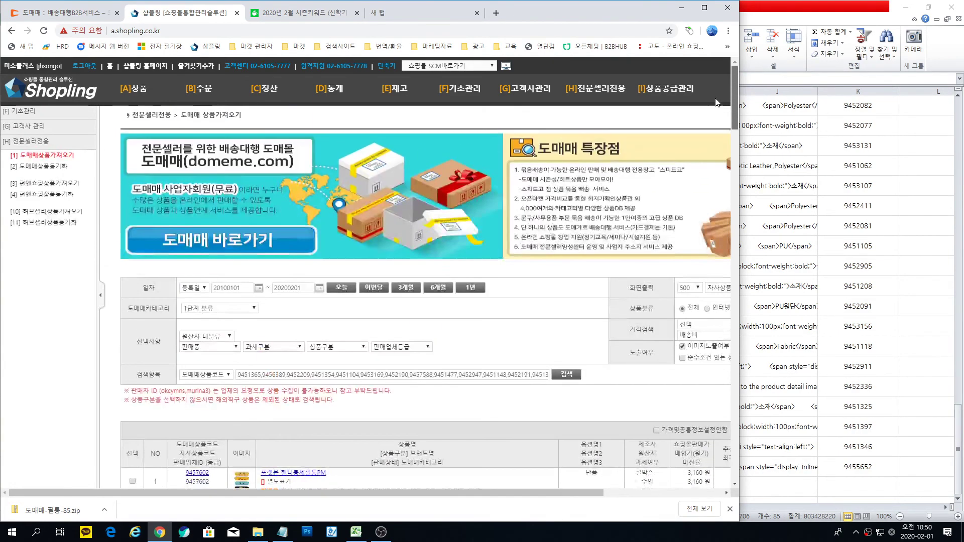
{"action": "scroll", "coordinate": [167, 366], "scroll_direction": "down", "scroll_amount": 6}
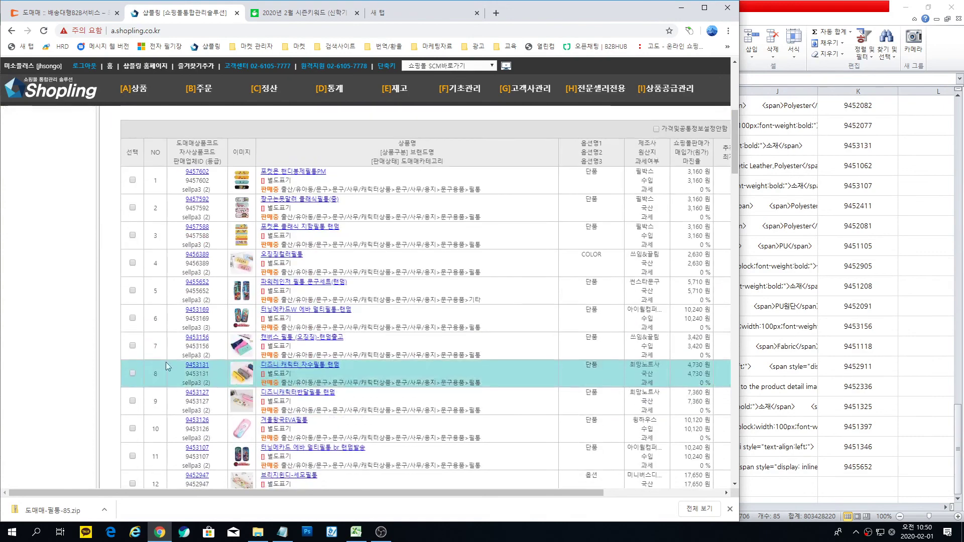
Step: Clear all product checkboxes in the results list
{"action": "left_click", "coordinate": [132, 152]}
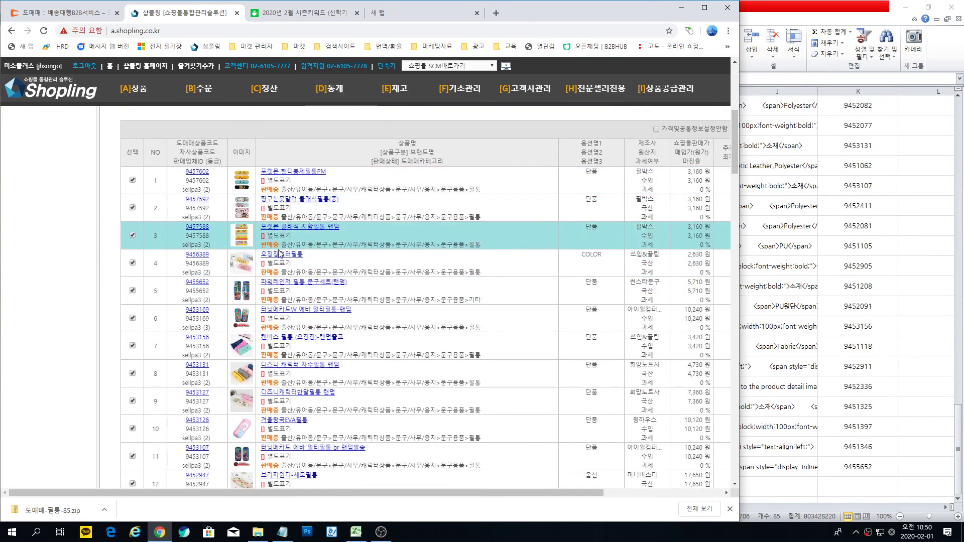
{"action": "triple_click", "coordinate": [126, 234]}
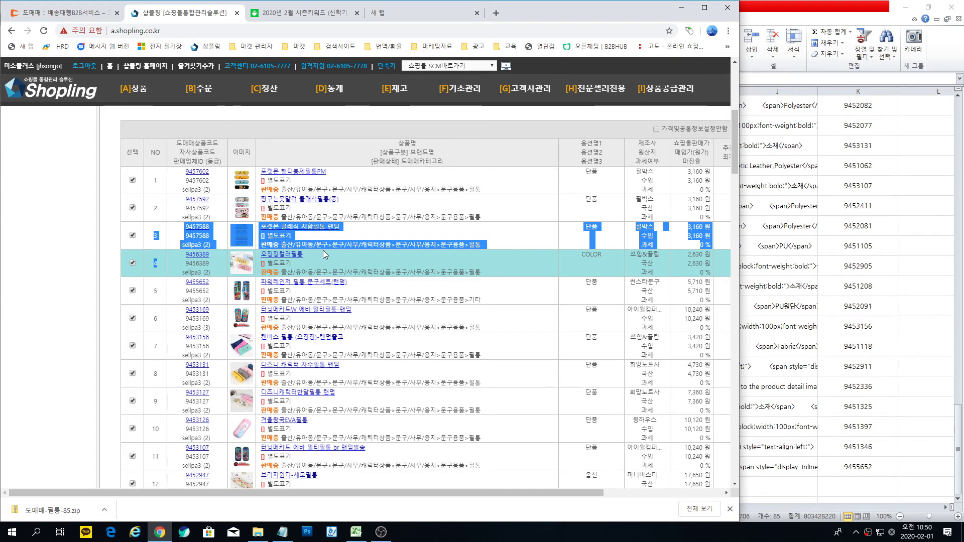
{"action": "left_click", "coordinate": [328, 142]}
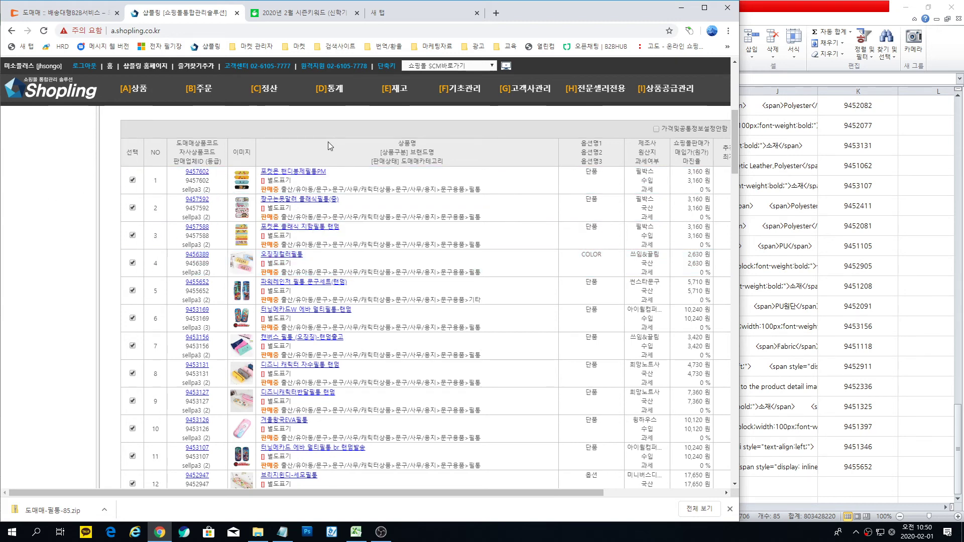
{"action": "left_click", "coordinate": [133, 180]}
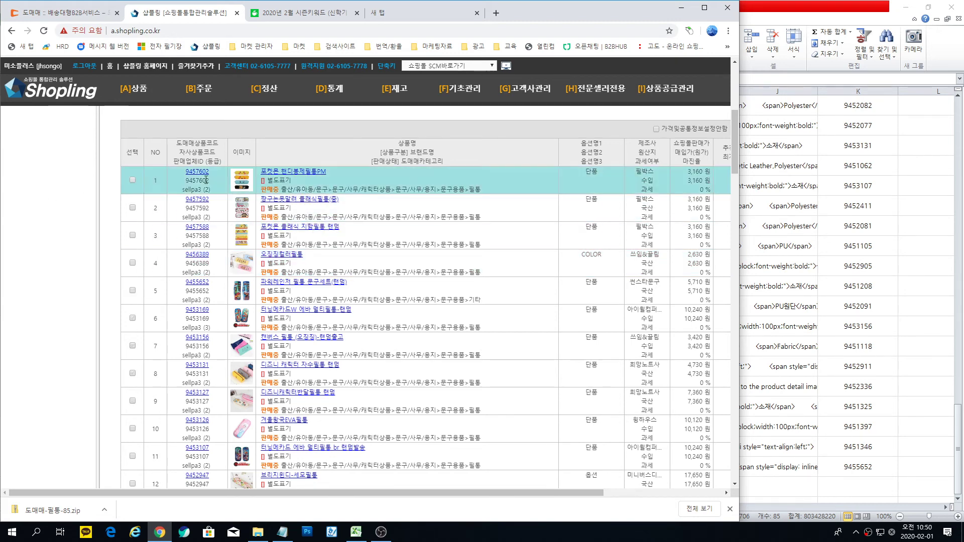
Step: Tick the checkboxes of product rows 1 through 10
{"action": "left_click", "coordinate": [133, 181]}
{"action": "left_click", "coordinate": [132, 208]}
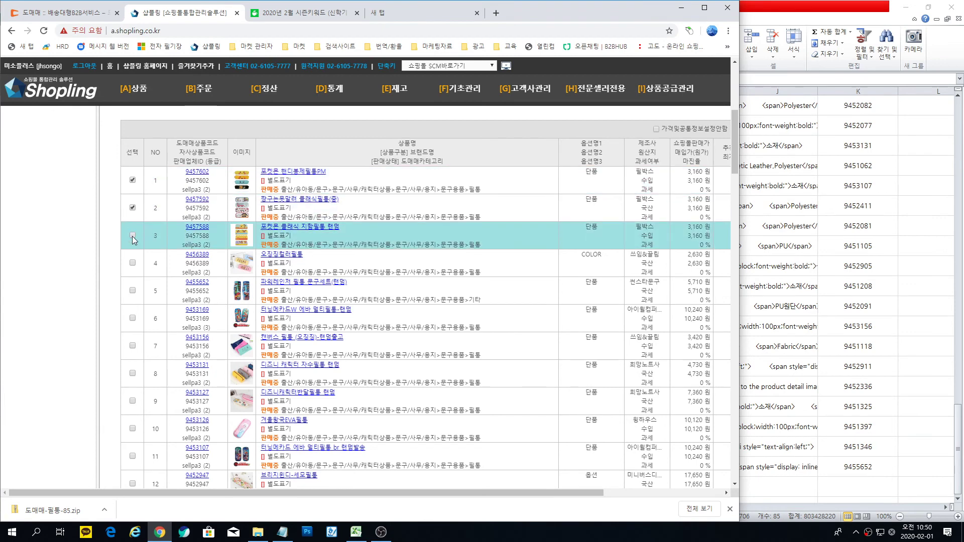
{"action": "left_click", "coordinate": [132, 235]}
{"action": "left_click", "coordinate": [133, 262]}
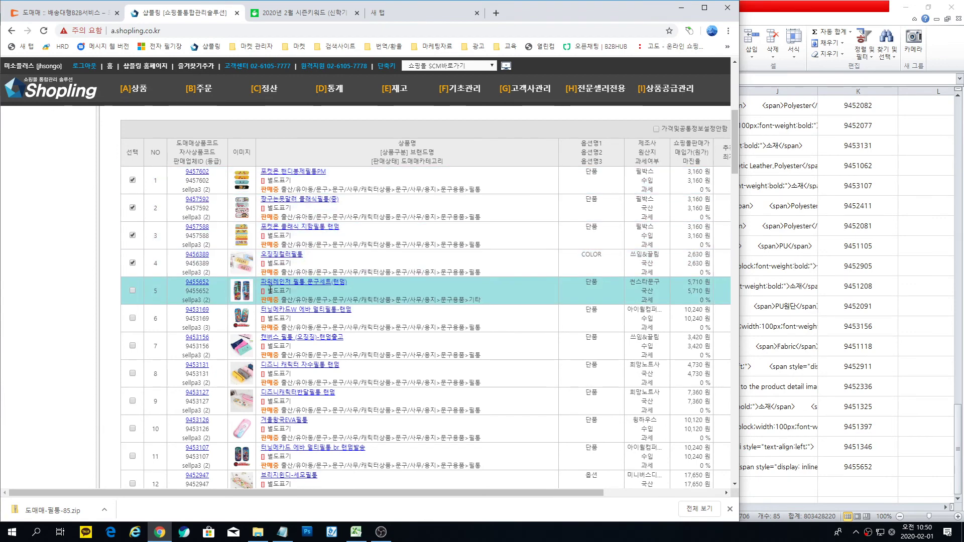
{"action": "left_click", "coordinate": [132, 292]}
{"action": "left_click", "coordinate": [132, 318]}
{"action": "left_click", "coordinate": [133, 346]}
{"action": "left_click", "coordinate": [133, 373]}
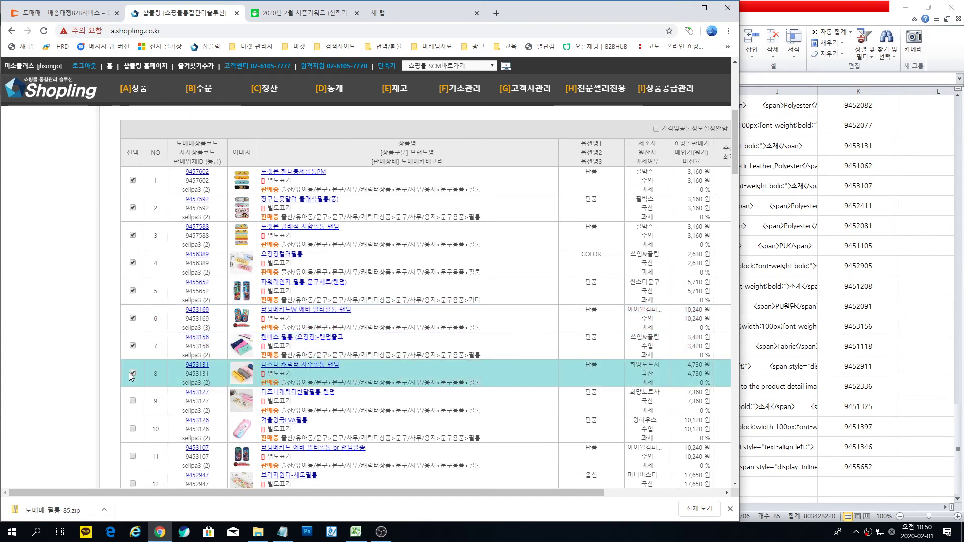
{"action": "left_click", "coordinate": [132, 401]}
{"action": "left_click", "coordinate": [132, 429]}
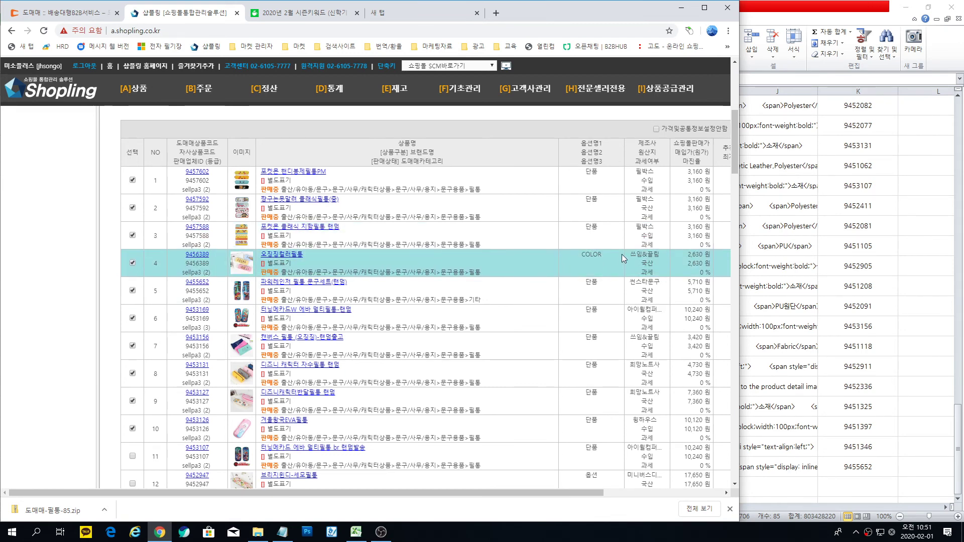
Step: Deselect product 9456389 and select product 9453107 for import instead
{"action": "left_click", "coordinate": [133, 263]}
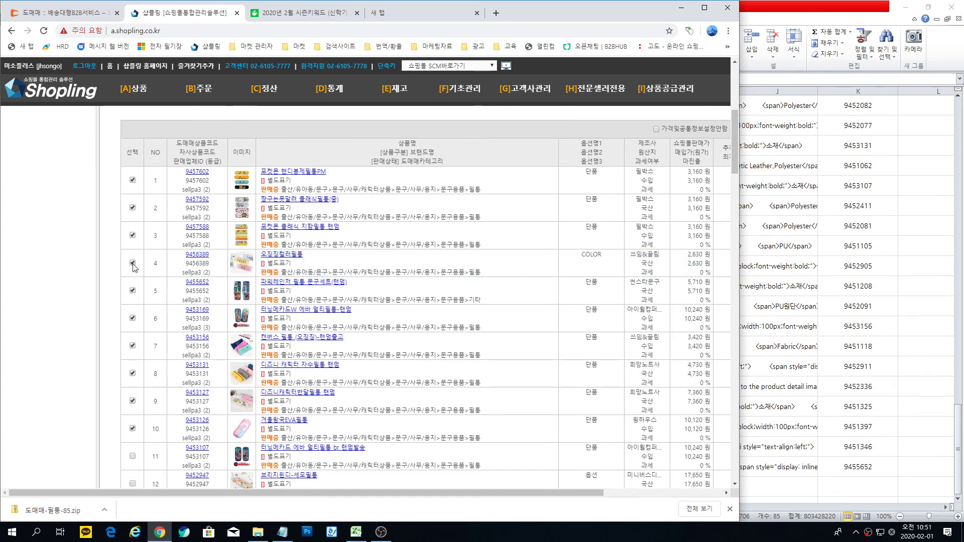
{"action": "left_click", "coordinate": [133, 457]}
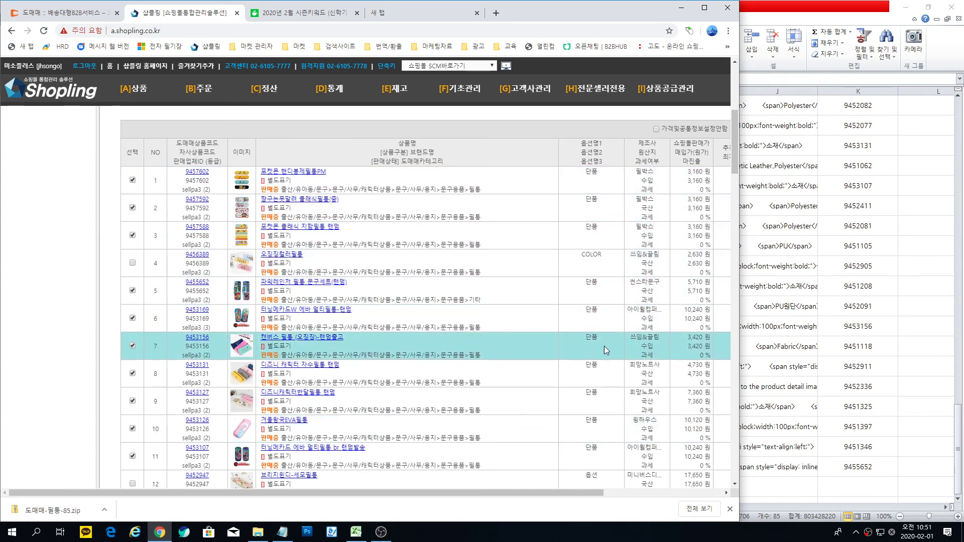
{"action": "scroll", "coordinate": [603, 371], "scroll_direction": "down", "scroll_amount": 4}
{"action": "scroll", "coordinate": [220, 320], "scroll_direction": "up", "scroll_amount": 2}
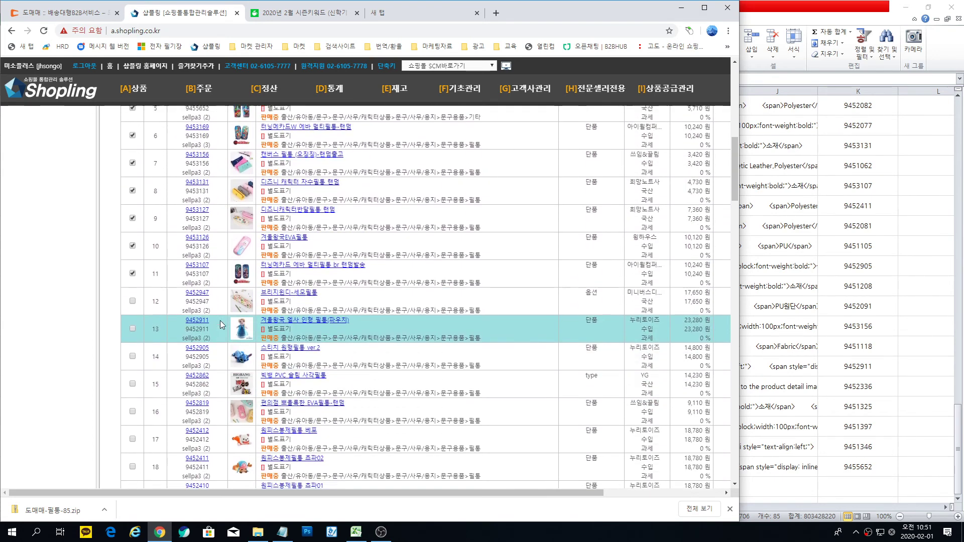
{"action": "scroll", "coordinate": [224, 321], "scroll_direction": "up", "scroll_amount": 2}
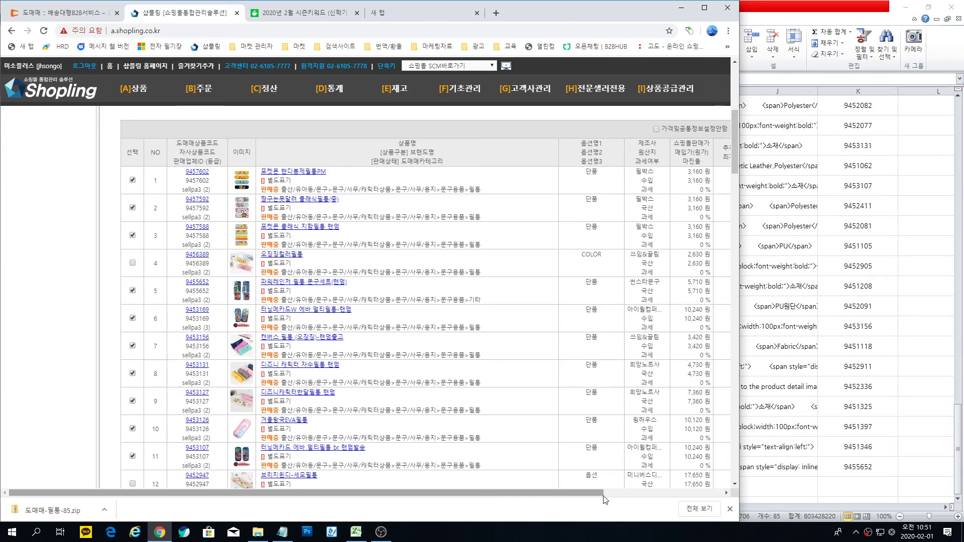
{"action": "left_click_drag", "start_coordinate": [600, 495], "coordinate": [717, 499]}
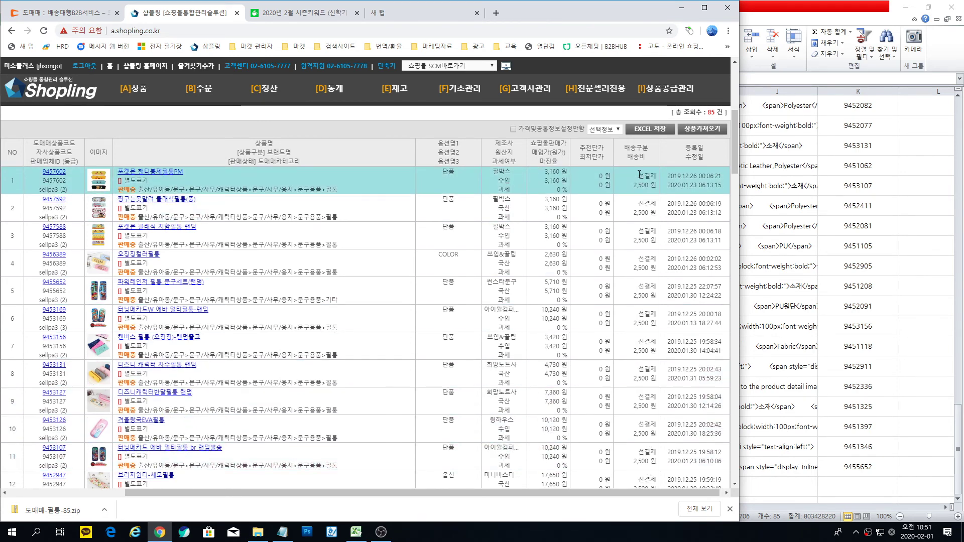
{"action": "scroll", "coordinate": [638, 175], "scroll_direction": "up", "scroll_amount": 3}
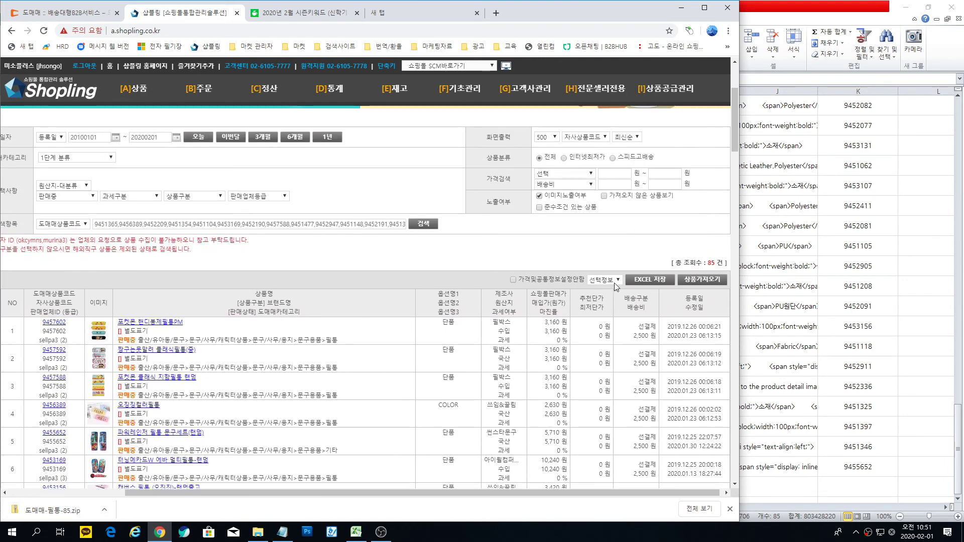
Step: Open the import price settings, enlarged, with separate selling prices shown per mall
{"action": "left_click", "coordinate": [701, 284]}
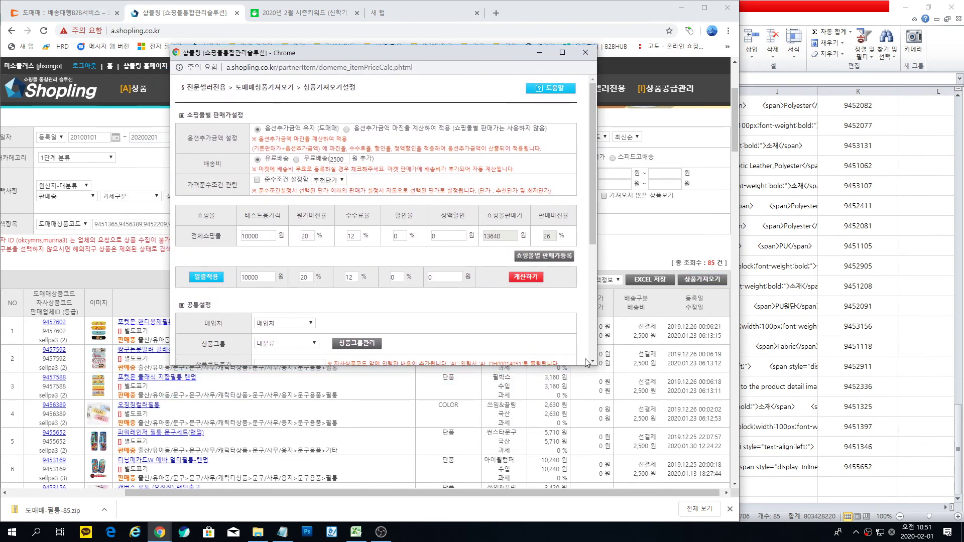
{"action": "left_click_drag", "start_coordinate": [586, 363], "coordinate": [587, 484]}
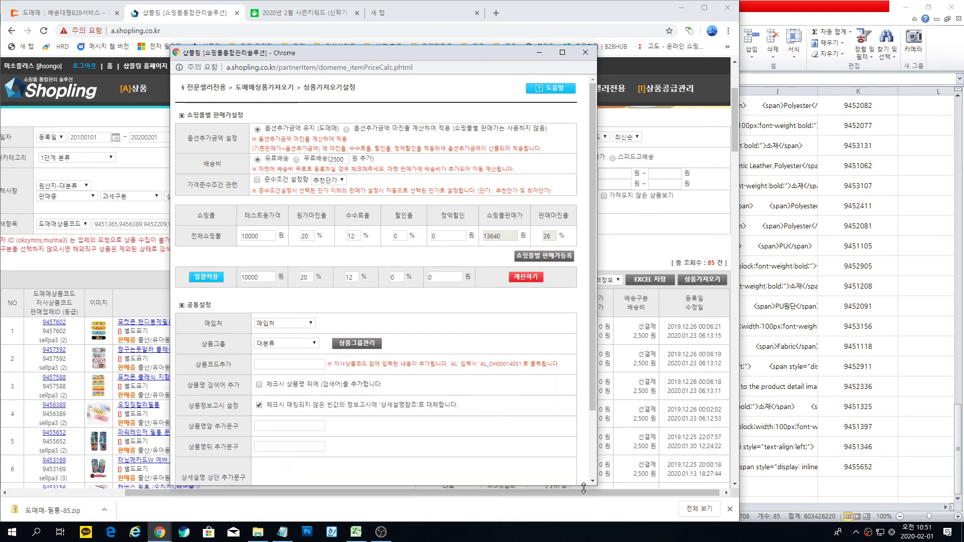
{"action": "left_click_drag", "start_coordinate": [412, 56], "coordinate": [427, 31]}
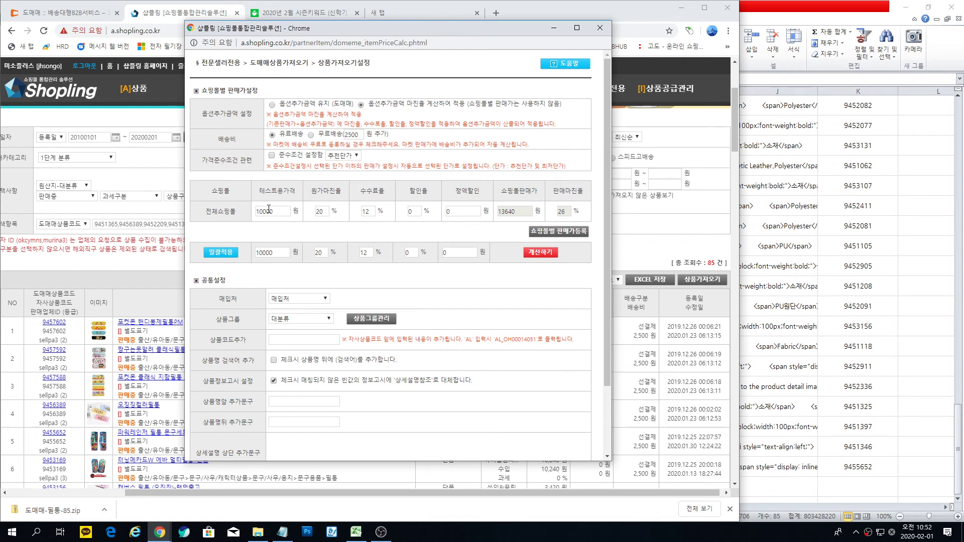
{"action": "left_click", "coordinate": [559, 232]}
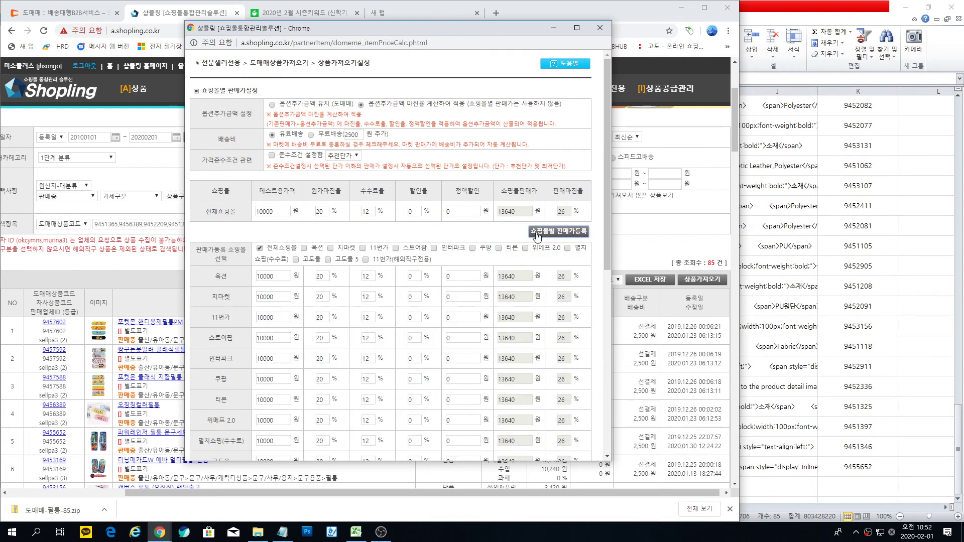
{"action": "scroll", "coordinate": [439, 247], "scroll_direction": "down", "scroll_amount": 3}
{"action": "scroll", "coordinate": [438, 247], "scroll_direction": "down", "scroll_amount": 3}
Step: Apply a 30% margin and 15% commission to every mall in bulk
{"action": "double_click", "coordinate": [320, 323]}
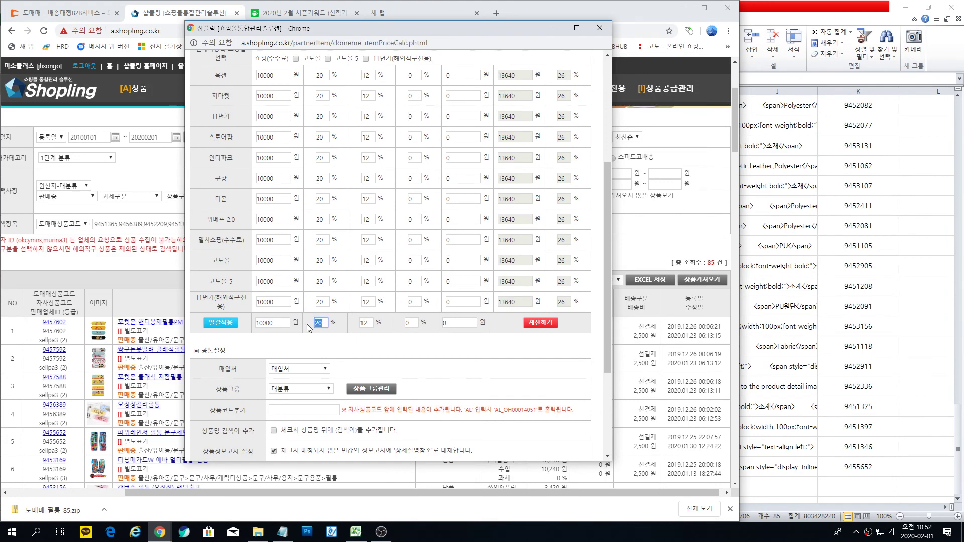
{"action": "type", "text": "30"}
{"action": "key", "text": "Tab"}
{"action": "type", "text": "15"}
{"action": "left_click", "coordinate": [221, 322]}
Step: Lower the 스토어팜 and 쿠팡 commission rates to 10% and recalculate selling prices
{"action": "double_click", "coordinate": [371, 136]}
{"action": "type", "text": "10"}
{"action": "double_click", "coordinate": [368, 178]}
{"action": "type", "text": "10"}
{"action": "left_click", "coordinate": [445, 364]}
{"action": "left_click", "coordinate": [540, 324]}
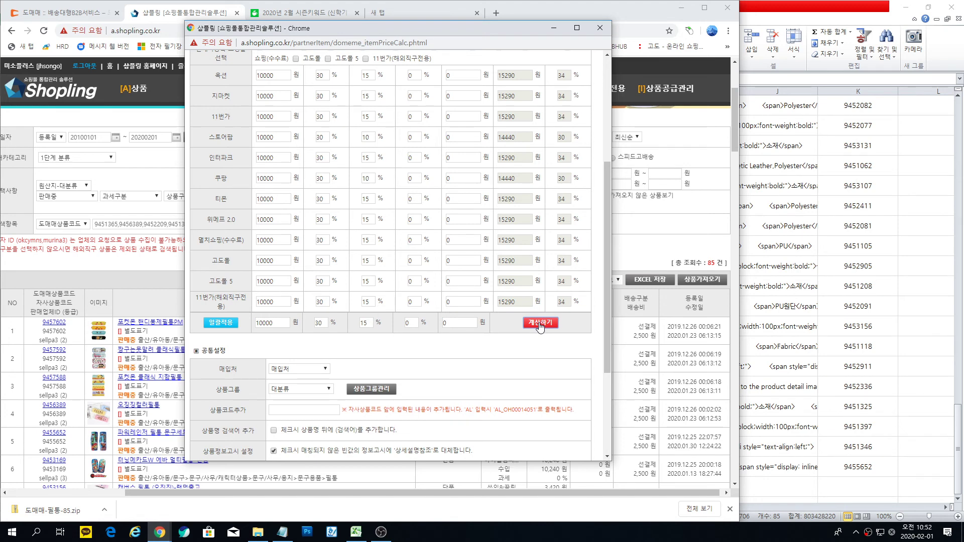
Step: Select the 1_1_도매매_필통_30% product group in the common settings
{"action": "left_click", "coordinate": [327, 391]}
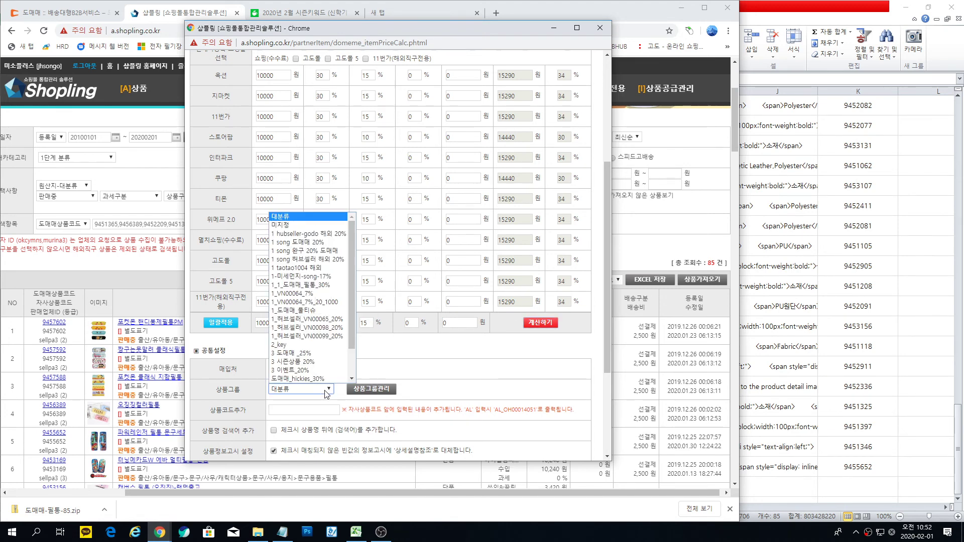
{"action": "scroll", "coordinate": [312, 372], "scroll_direction": "down", "scroll_amount": 1}
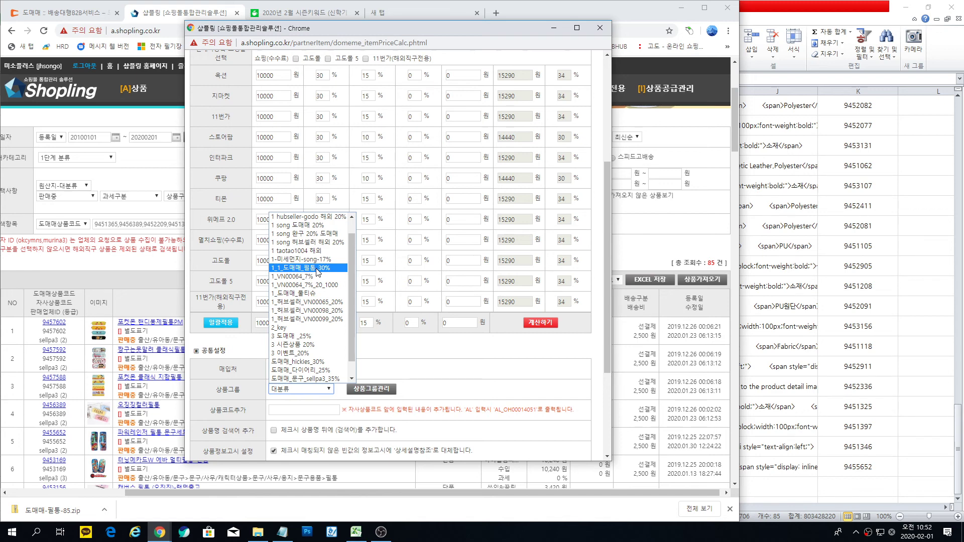
{"action": "left_click", "coordinate": [317, 268]}
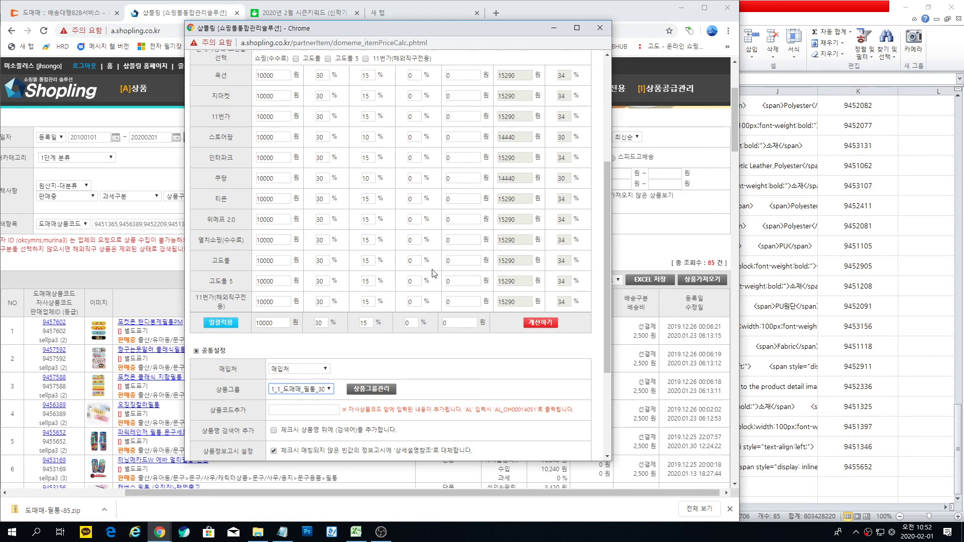
{"action": "scroll", "coordinate": [452, 282], "scroll_direction": "up", "scroll_amount": 4}
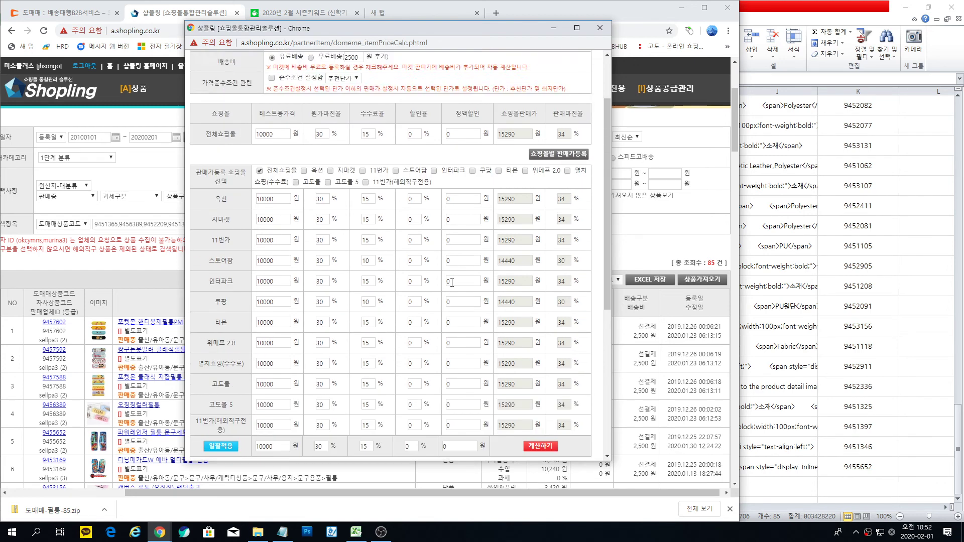
{"action": "scroll", "coordinate": [405, 169], "scroll_direction": "down", "scroll_amount": 1}
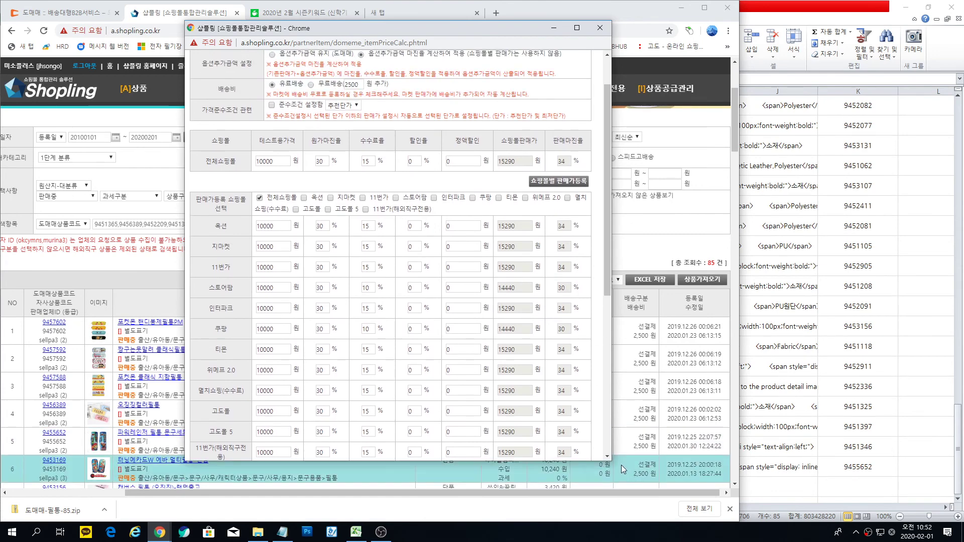
Step: Enlarge the settings window and review the configured pricing and group fields
{"action": "left_click_drag", "start_coordinate": [593, 461], "coordinate": [593, 509]}
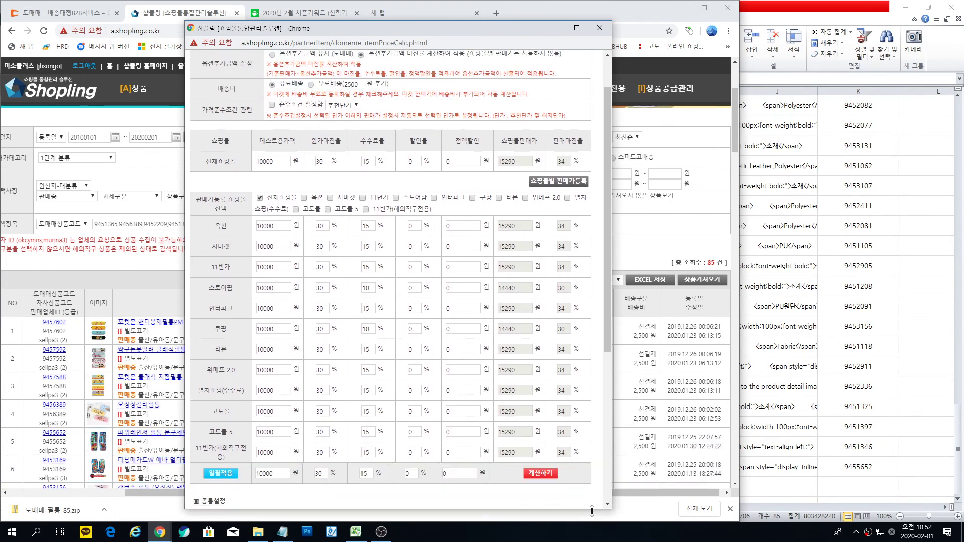
{"action": "left_click_drag", "start_coordinate": [428, 20], "coordinate": [427, 1]}
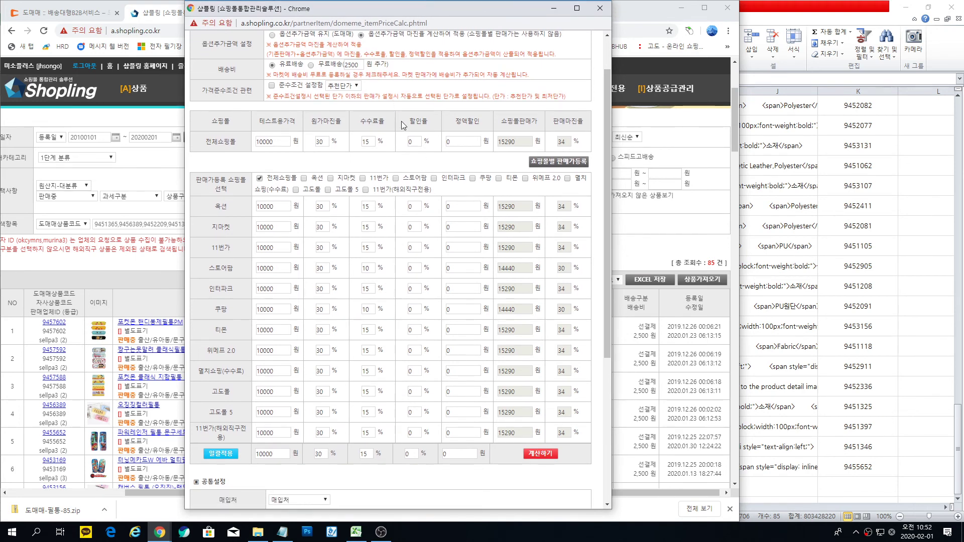
{"action": "scroll", "coordinate": [396, 125], "scroll_direction": "up", "scroll_amount": 1}
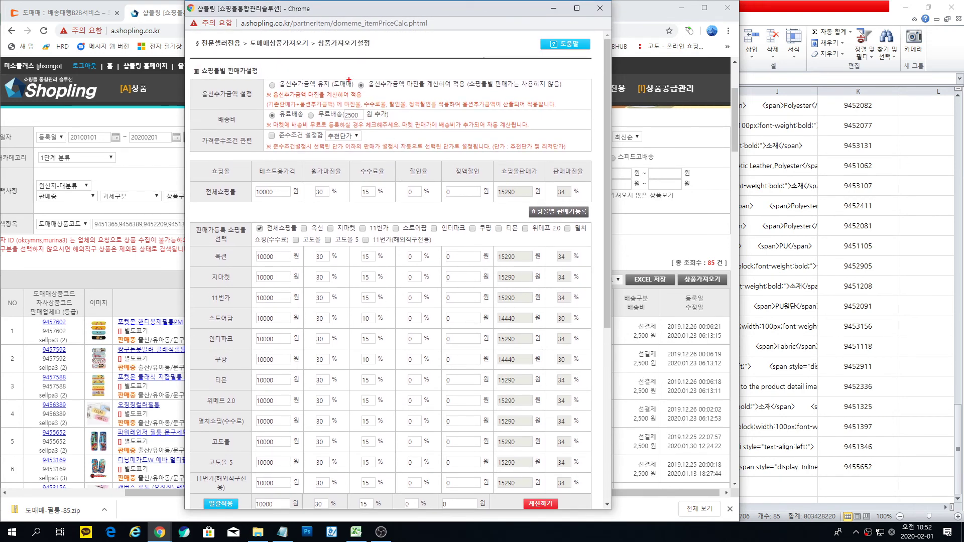
{"action": "mouse_move", "coordinate": [348, 78]}
{"action": "left_mouse_down"}
{"action": "mouse_move", "coordinate": [428, 93]}
{"action": "mouse_move", "coordinate": [567, 92]}
{"action": "left_mouse_up"}
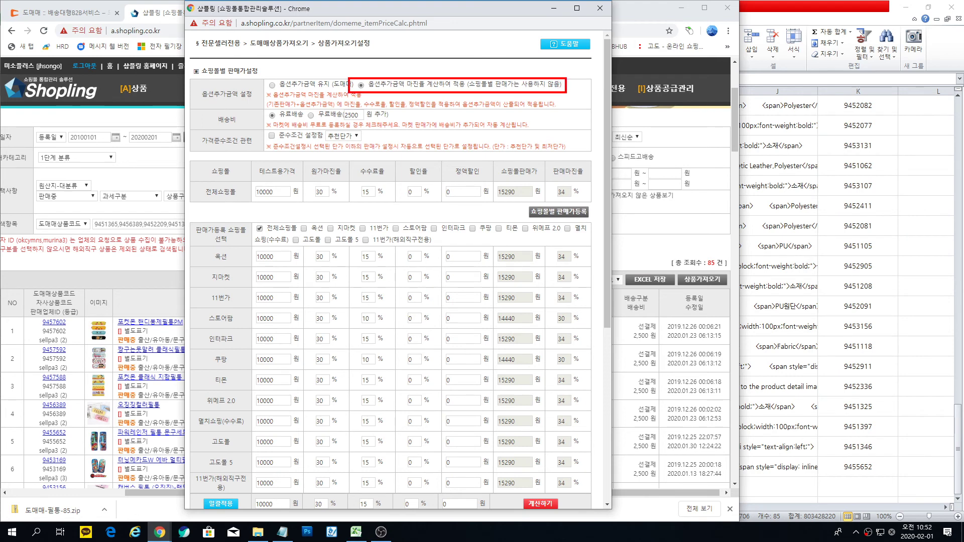
{"action": "left_click_drag", "start_coordinate": [260, 105], "coordinate": [308, 121]}
{"action": "left_click_drag", "start_coordinate": [523, 205], "coordinate": [599, 221]}
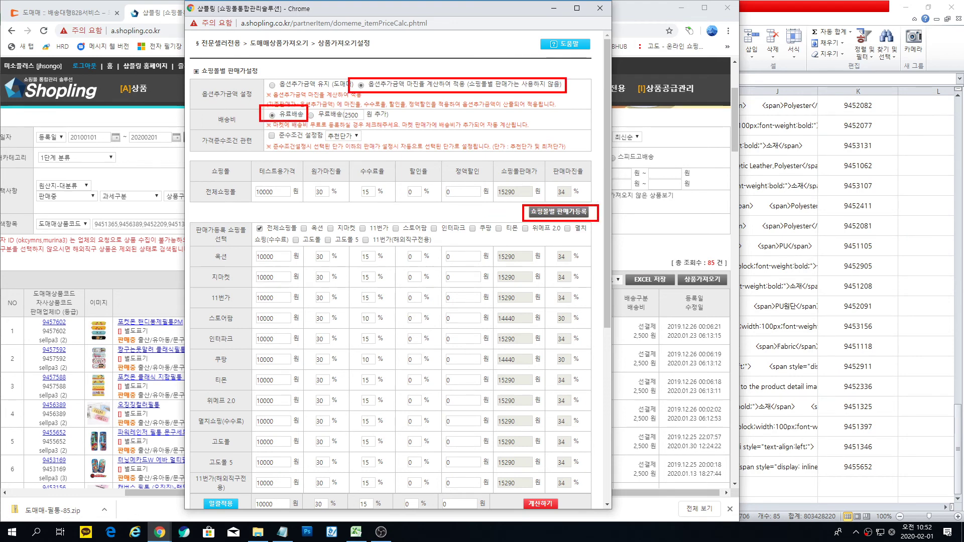
{"action": "mouse_move", "coordinate": [311, 498]}
{"action": "left_mouse_down"}
{"action": "mouse_move", "coordinate": [329, 513]}
{"action": "mouse_move", "coordinate": [378, 513]}
{"action": "left_mouse_up"}
{"action": "left_click_drag", "start_coordinate": [200, 497], "coordinate": [245, 515]}
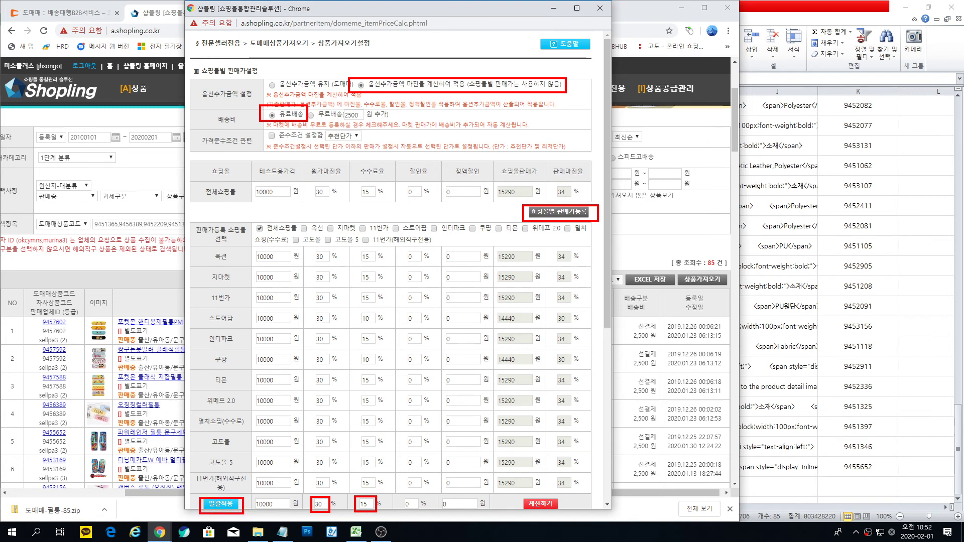
{"action": "mouse_move", "coordinate": [362, 310]}
{"action": "left_mouse_down"}
{"action": "mouse_move", "coordinate": [378, 327]}
{"action": "mouse_move", "coordinate": [380, 367]}
{"action": "left_mouse_up"}
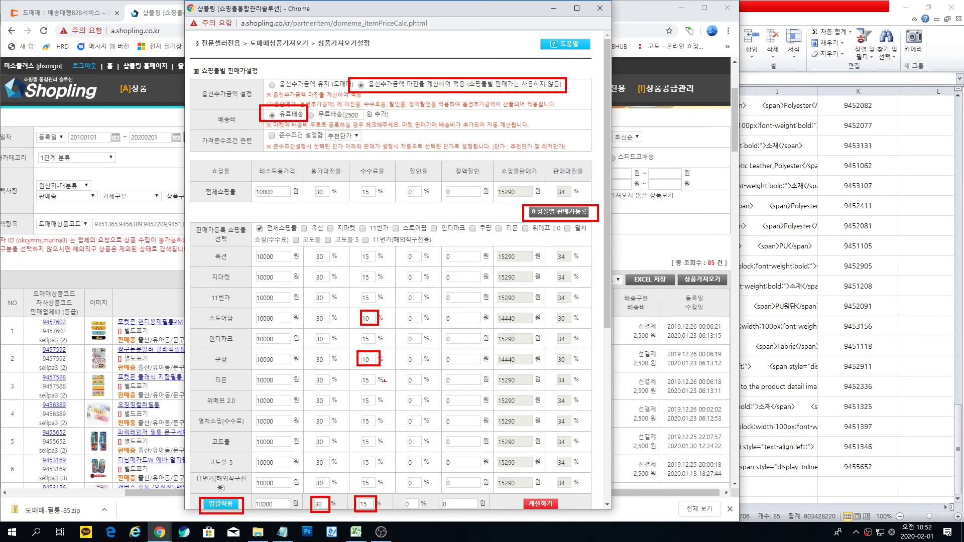
{"action": "left_click_drag", "start_coordinate": [524, 496], "coordinate": [562, 517]}
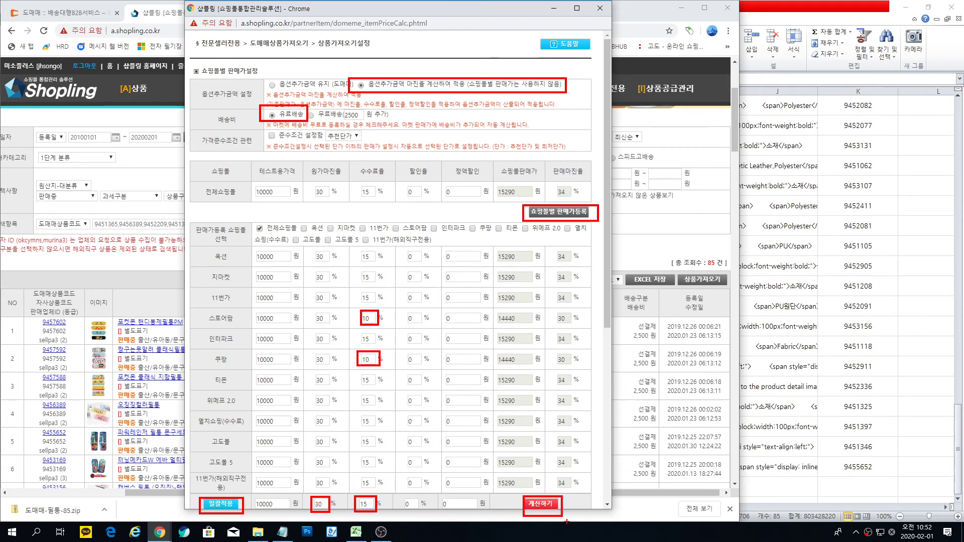
{"action": "key", "text": "Escape"}
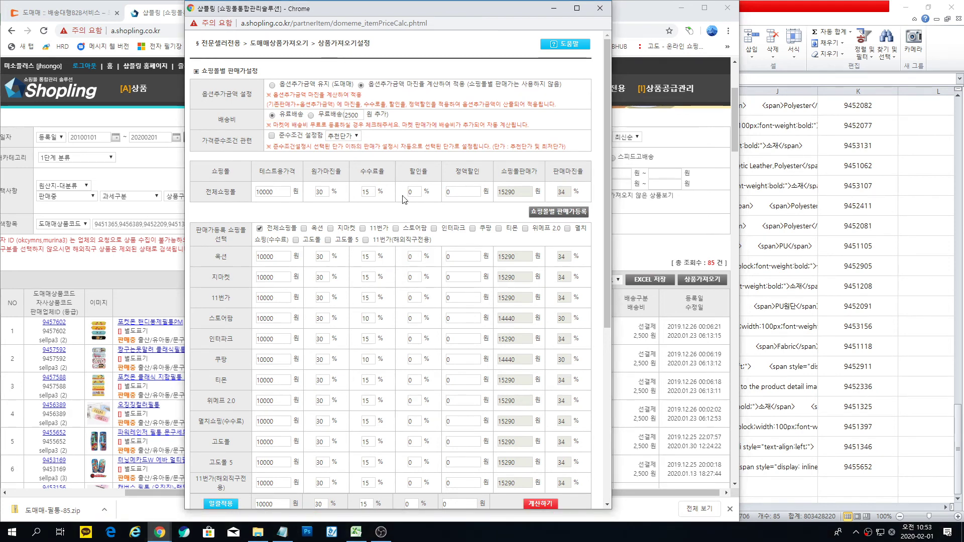
Step: Apply the import settings to start importing, enlarging the progress window to watch
{"action": "scroll", "coordinate": [406, 216], "scroll_direction": "down", "scroll_amount": 4}
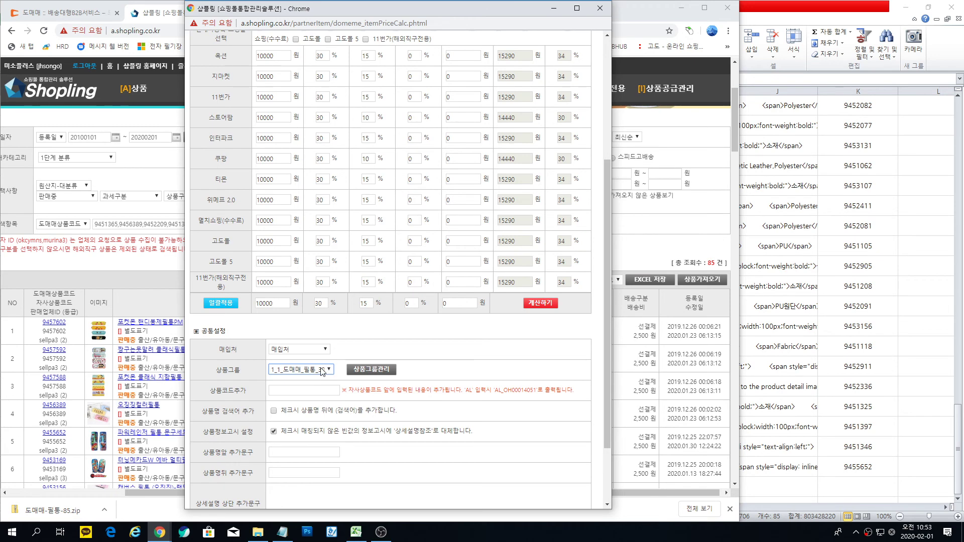
{"action": "scroll", "coordinate": [322, 371], "scroll_direction": "down", "scroll_amount": 2}
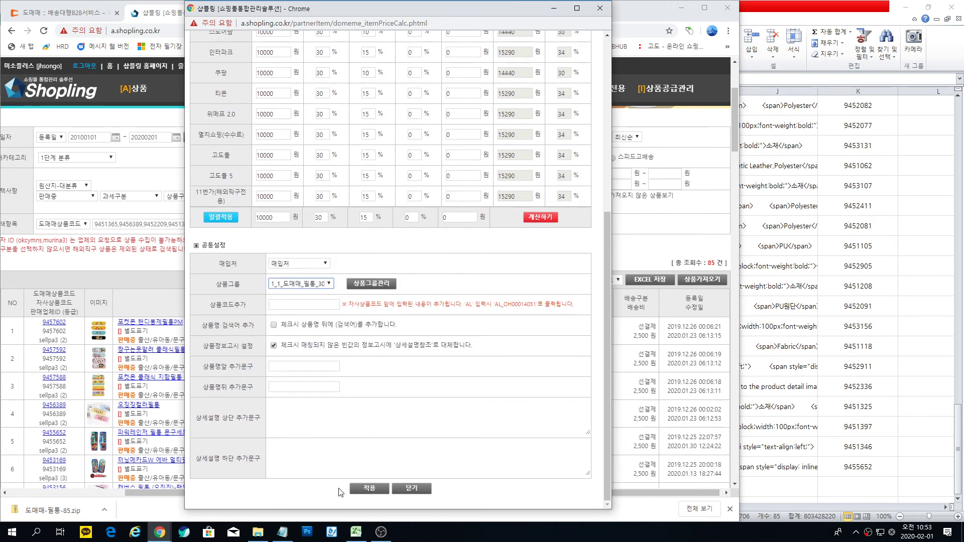
{"action": "left_click", "coordinate": [372, 494]}
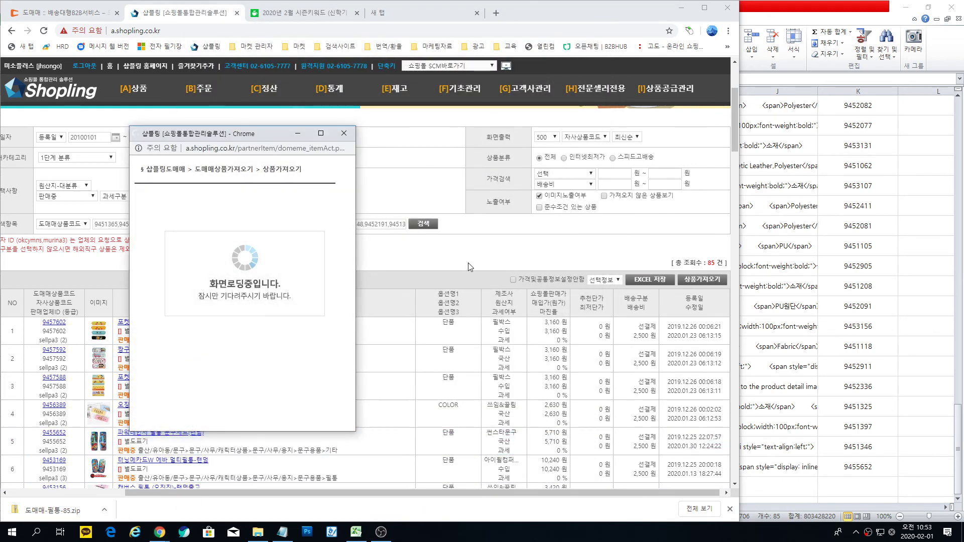
{"action": "left_click_drag", "start_coordinate": [284, 128], "coordinate": [286, 99]}
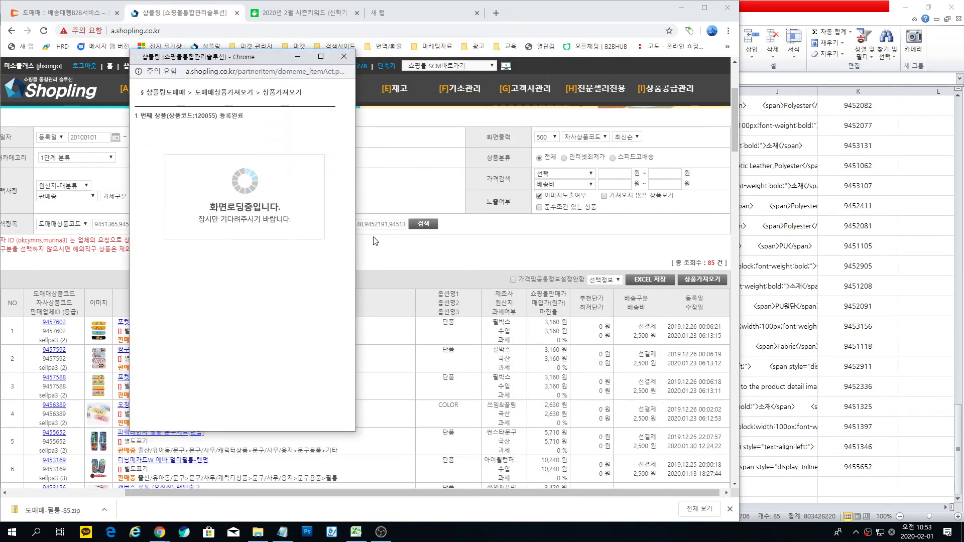
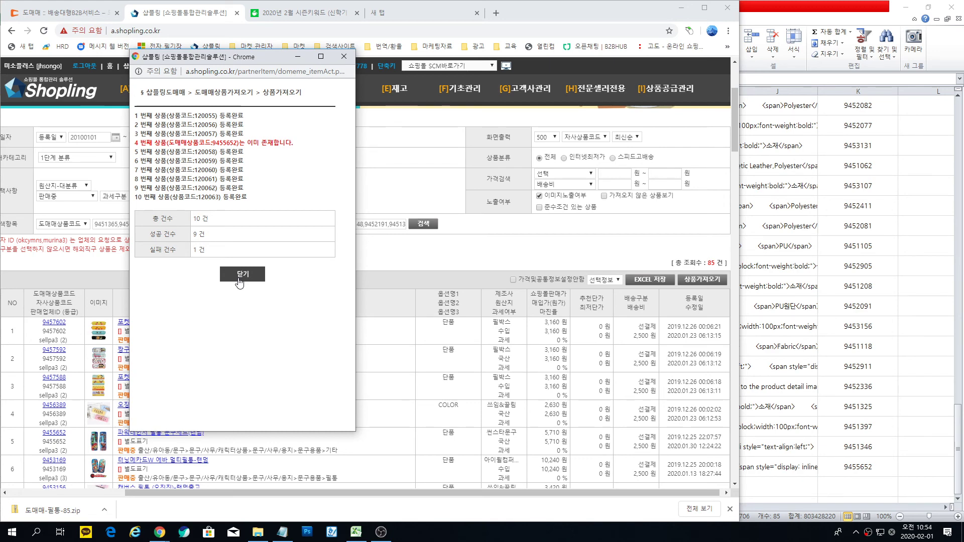
Step: Close the import results report showing 9 succeeded and 1 failed
{"action": "left_click", "coordinate": [240, 277]}
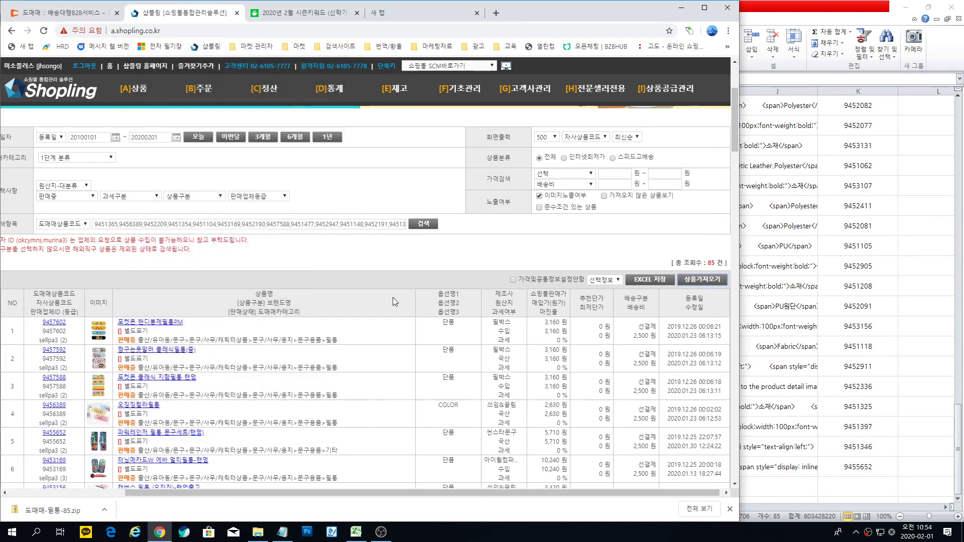
{"action": "mouse_move", "coordinate": [136, 93]}
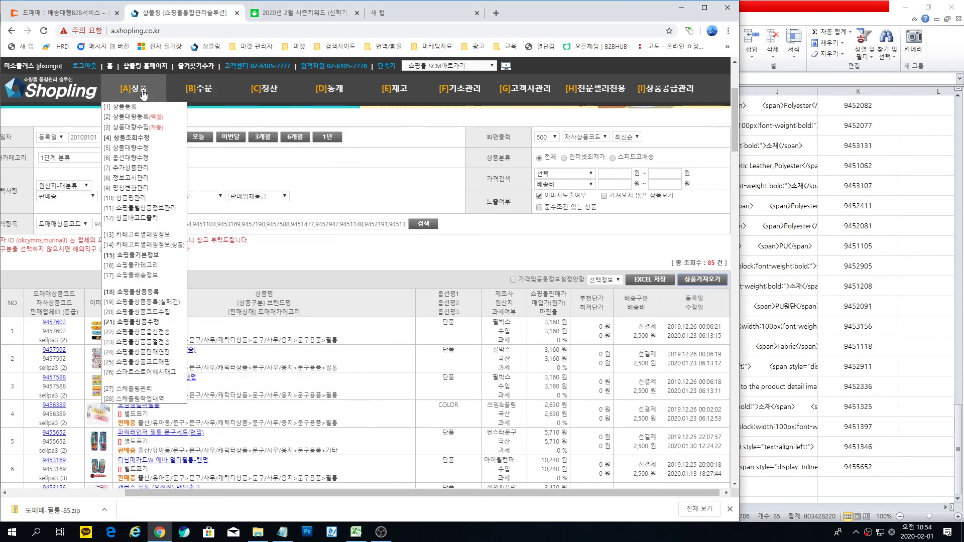
Step: Open 상품조회수정 filtered to today and the 1_1_도매매_필통_30% group, 25 items per page
{"action": "left_click", "coordinate": [136, 139]}
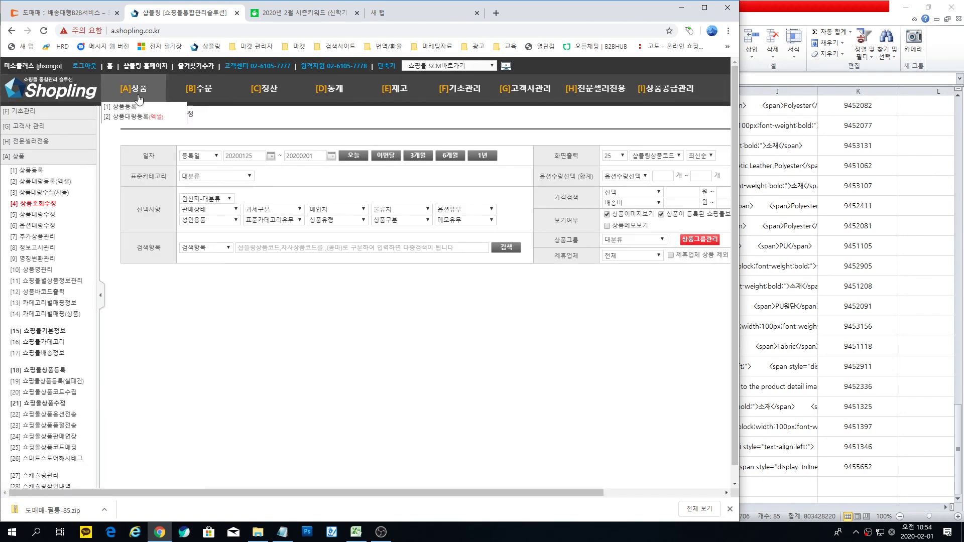
{"action": "mouse_move", "coordinate": [141, 117]}
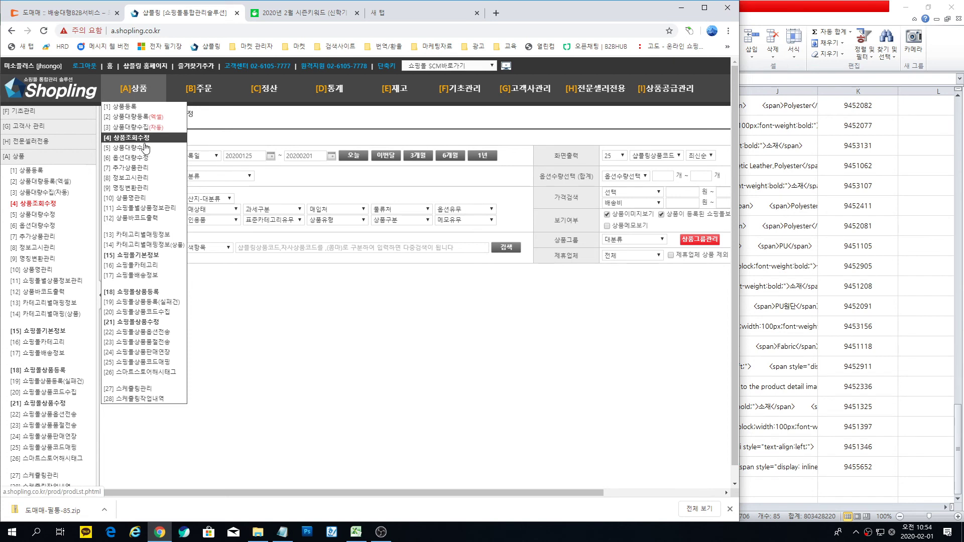
{"action": "left_click", "coordinate": [354, 157]}
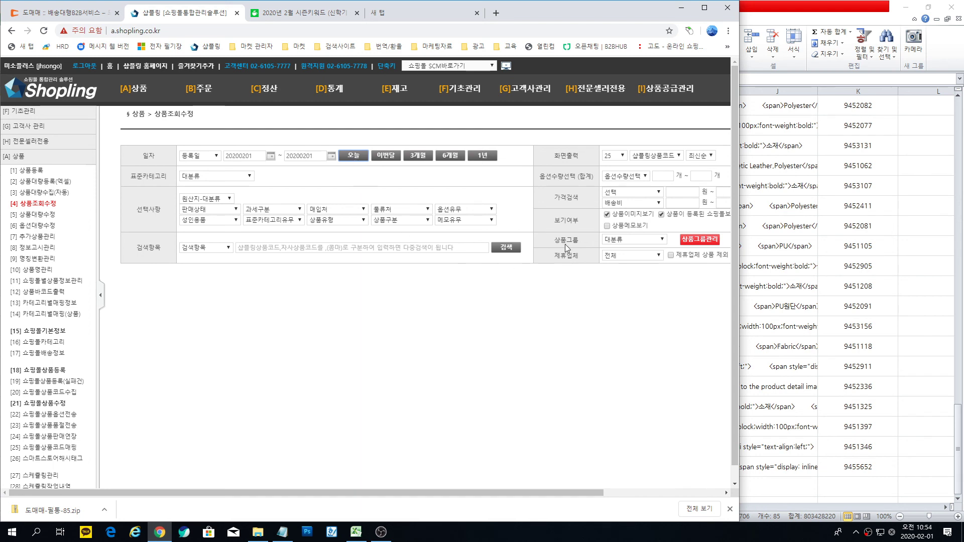
{"action": "left_click", "coordinate": [660, 243]}
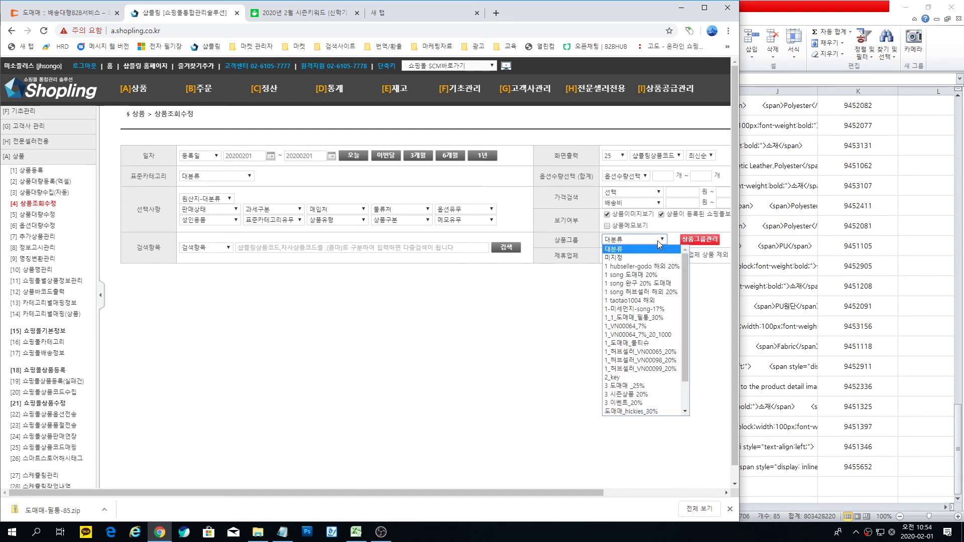
{"action": "left_click", "coordinate": [654, 318]}
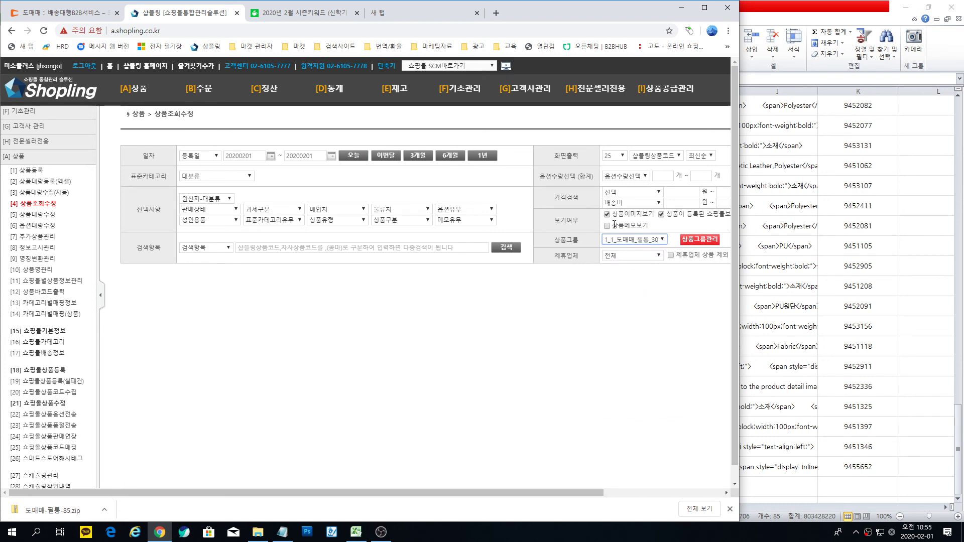
{"action": "left_click", "coordinate": [622, 160]}
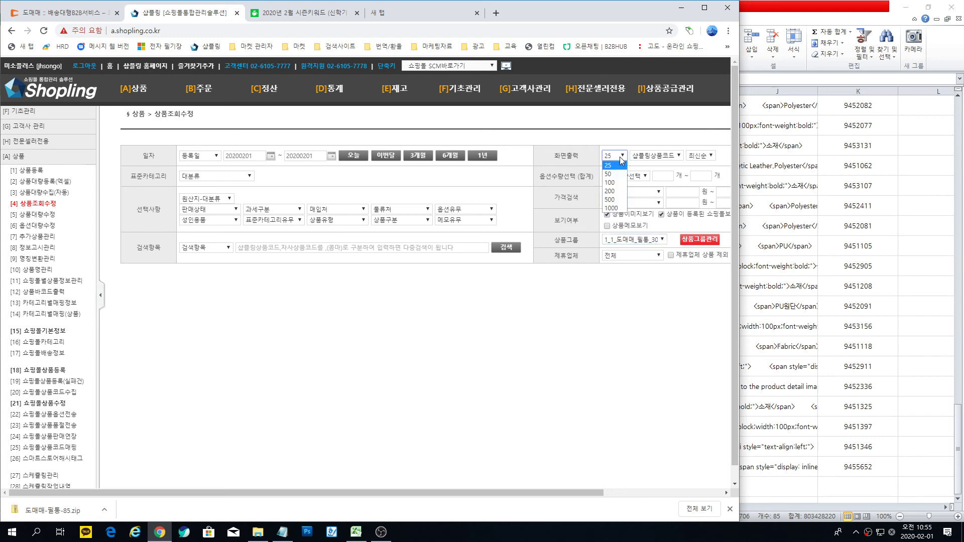
{"action": "left_click", "coordinate": [614, 183]}
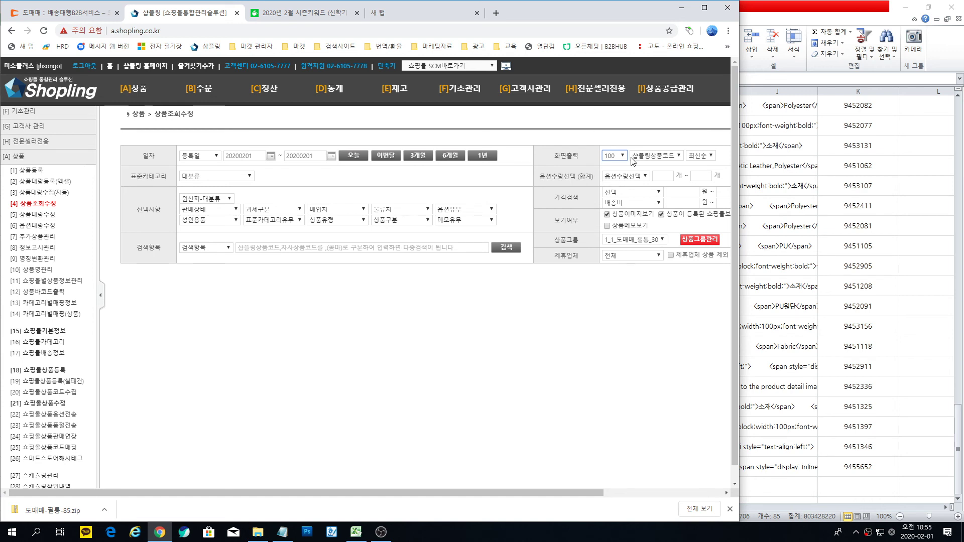
{"action": "left_click", "coordinate": [614, 156]}
{"action": "left_click", "coordinate": [616, 166]}
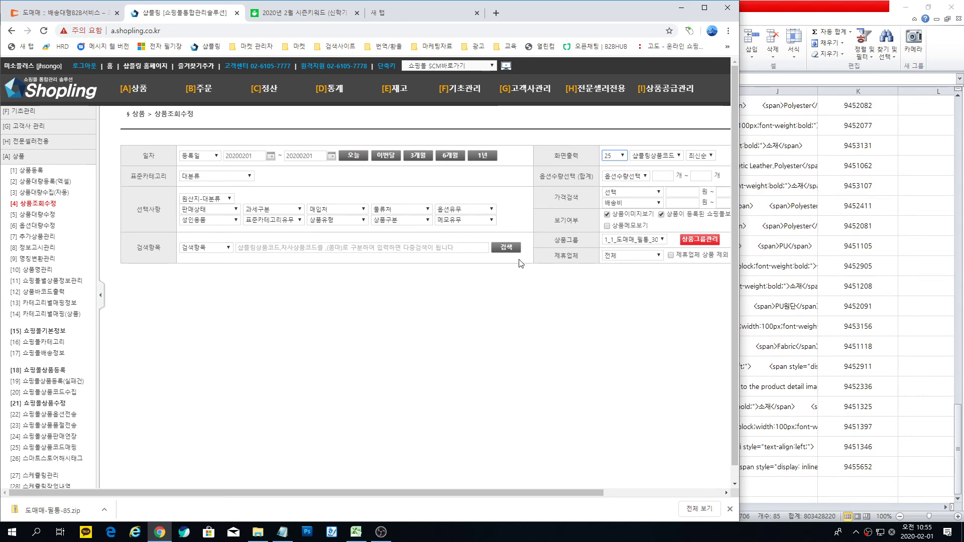
Step: Search the group's ten products and open 파워레인저 필통 문구세트's Auction listing
{"action": "left_click", "coordinate": [506, 247]}
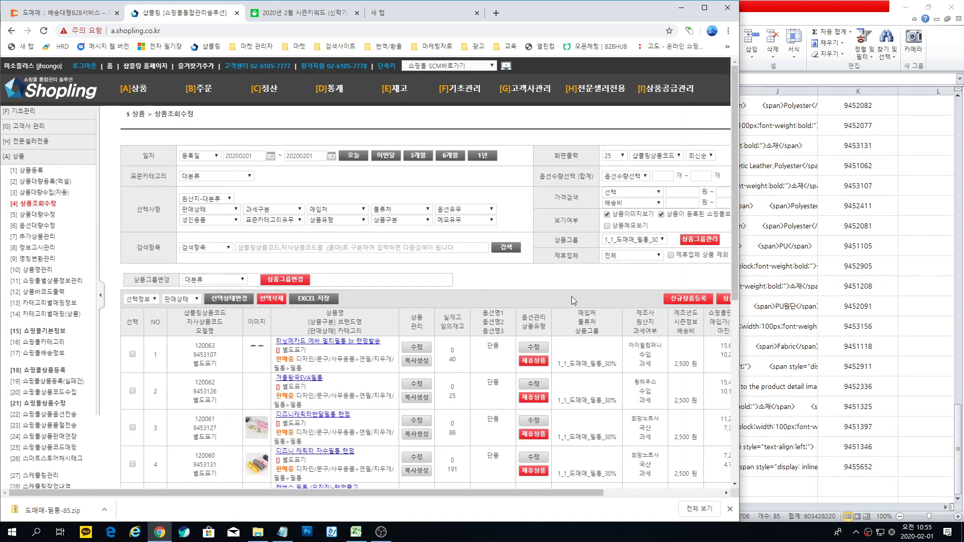
{"action": "scroll", "coordinate": [571, 290], "scroll_direction": "down", "scroll_amount": 3}
{"action": "scroll", "coordinate": [571, 291], "scroll_direction": "down", "scroll_amount": 5}
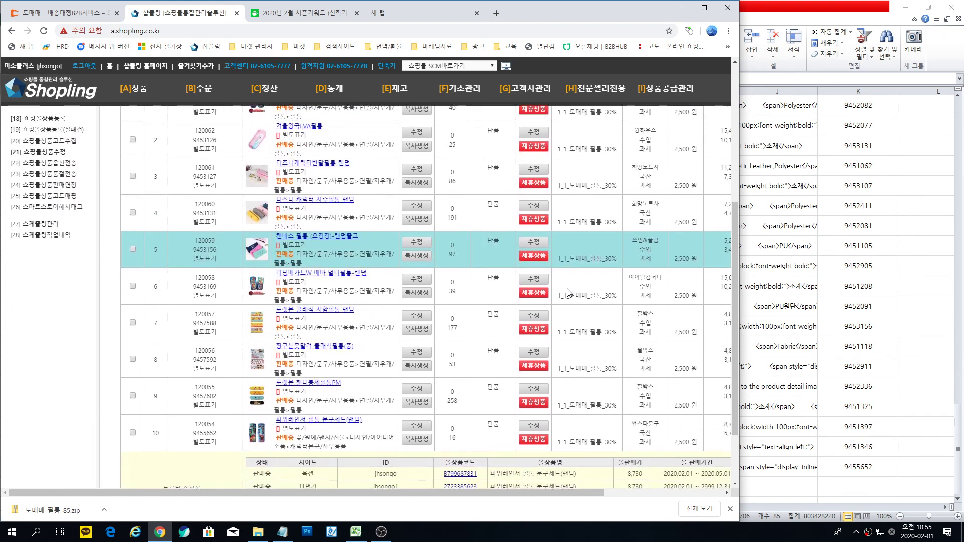
{"action": "scroll", "coordinate": [479, 215], "scroll_direction": "up", "scroll_amount": 4}
{"action": "scroll", "coordinate": [411, 184], "scroll_direction": "down", "scroll_amount": 3}
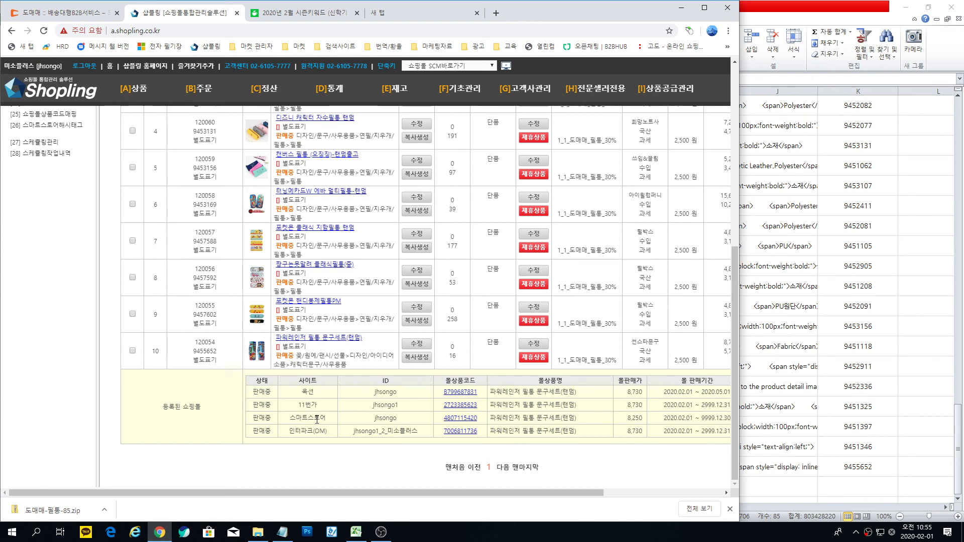
{"action": "left_click", "coordinate": [455, 393]}
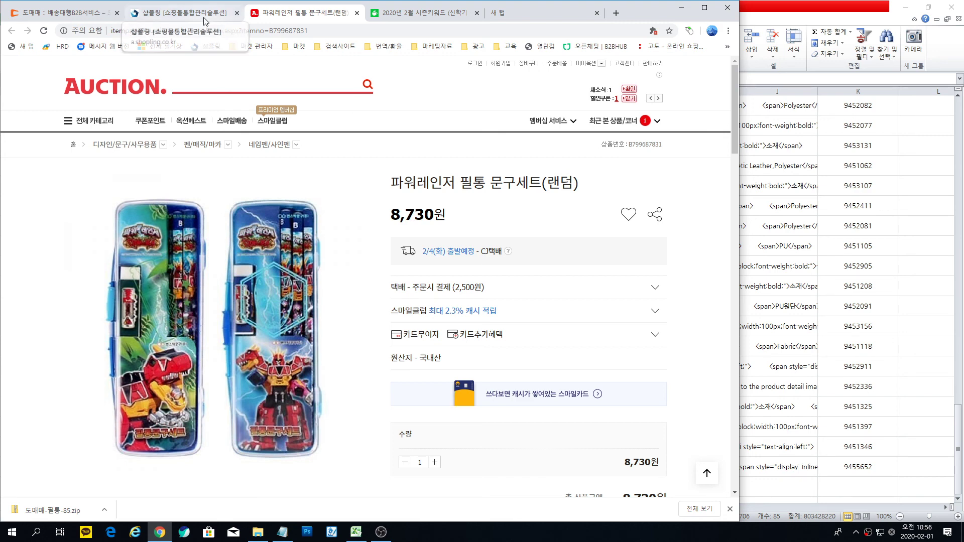
Step: Check the live Auction listing at 8,730원, then return to Shopling
{"action": "left_click", "coordinate": [190, 12]}
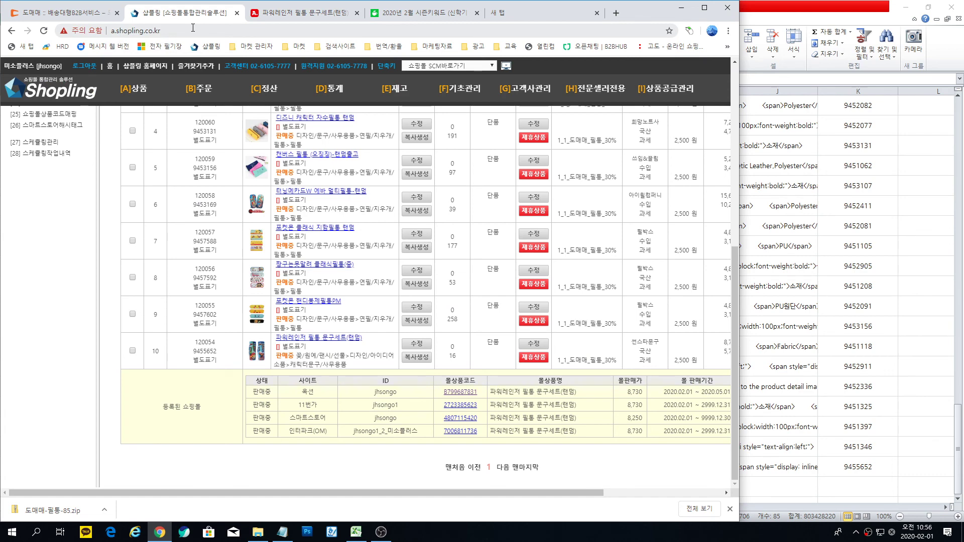
Step: Close the Auction page and check the Interpark listing at 8,650원 before returning to Shopling
{"action": "left_click", "coordinate": [357, 12]}
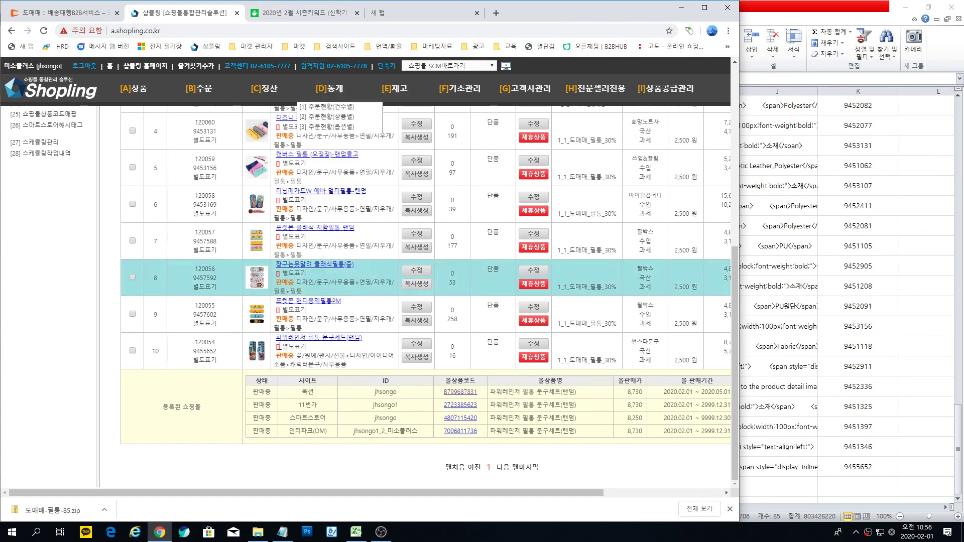
{"action": "left_click", "coordinate": [456, 432]}
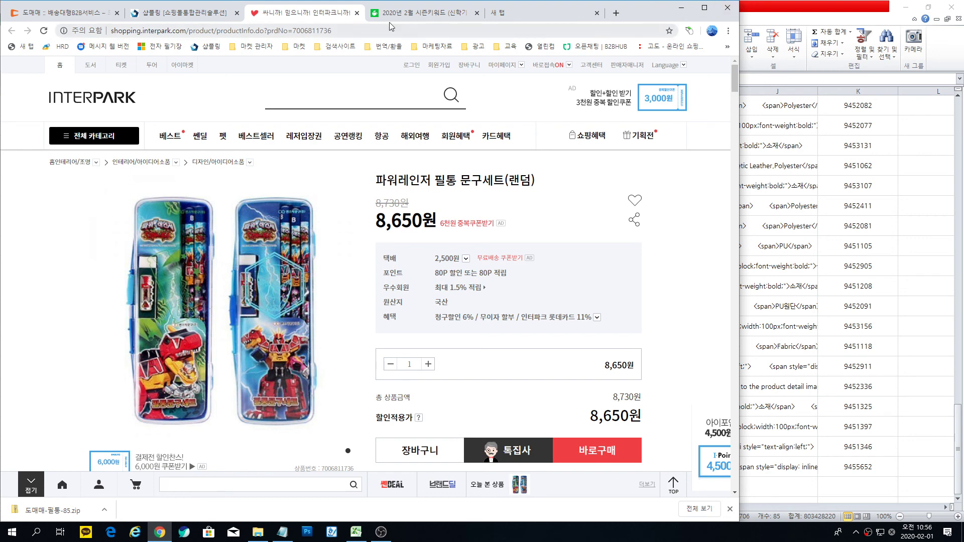
{"action": "left_click", "coordinate": [358, 12]}
{"action": "scroll", "coordinate": [260, 408], "scroll_direction": "up", "scroll_amount": 1}
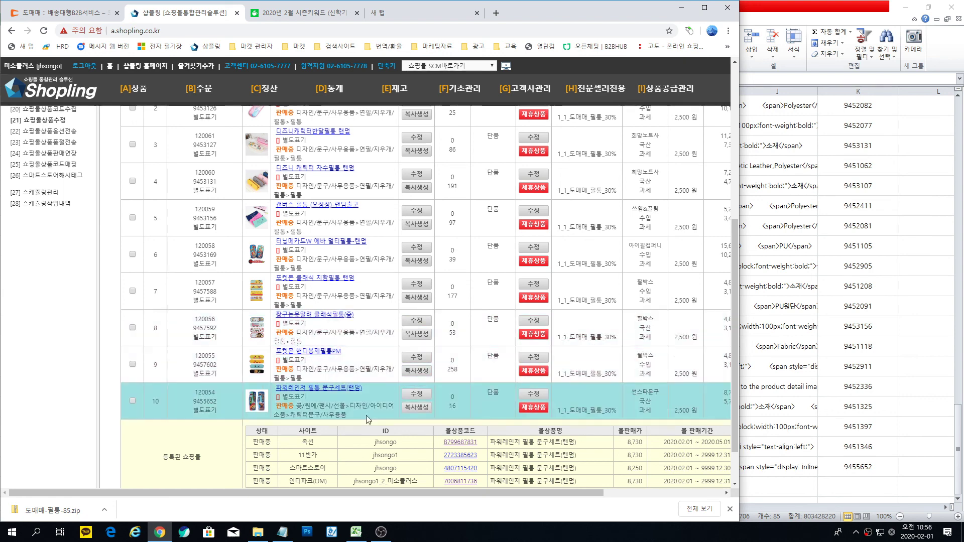
Step: On 쇼핑몰상품등록, list today's products in the 1_1_도매매_필통_30% group
{"action": "mouse_move", "coordinate": [134, 89]}
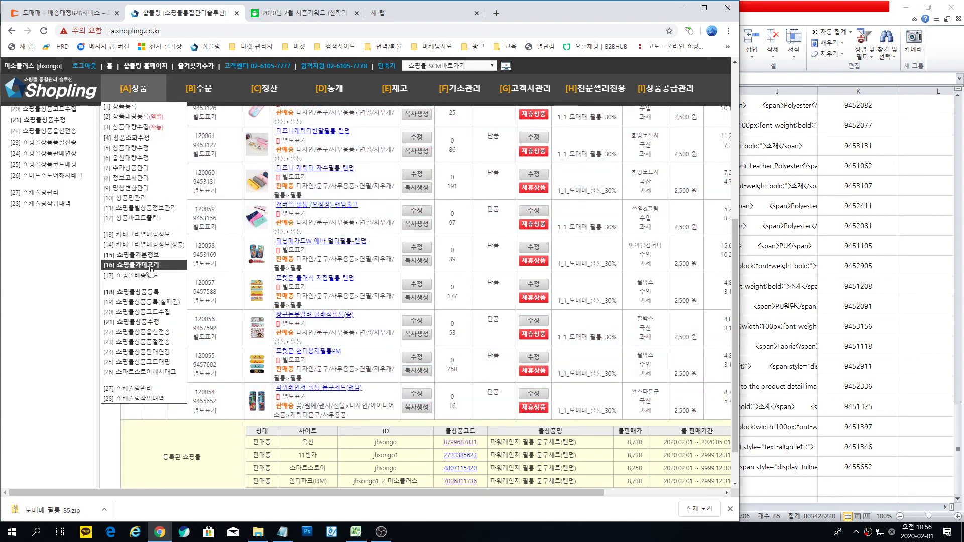
{"action": "left_click", "coordinate": [152, 293]}
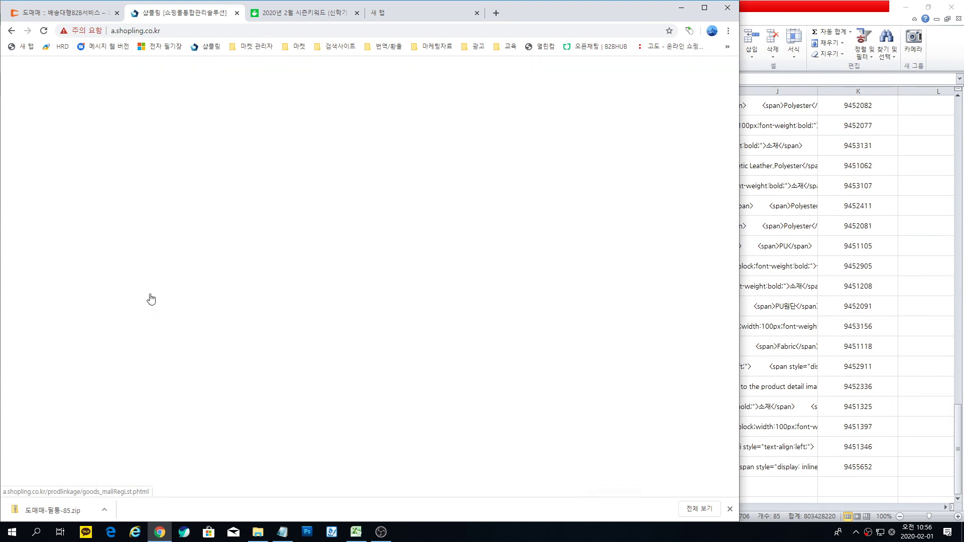
{"action": "left_click", "coordinate": [360, 154]}
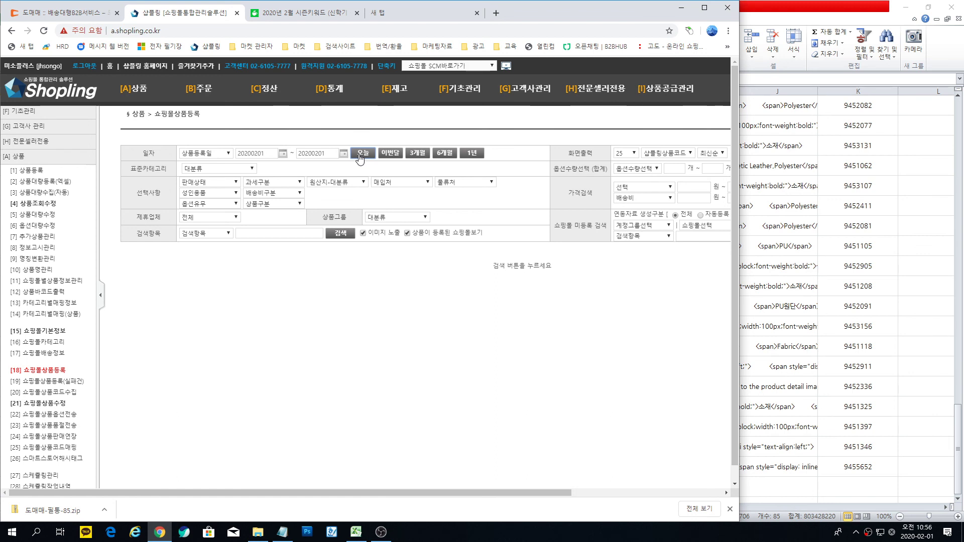
{"action": "left_click", "coordinate": [391, 218]}
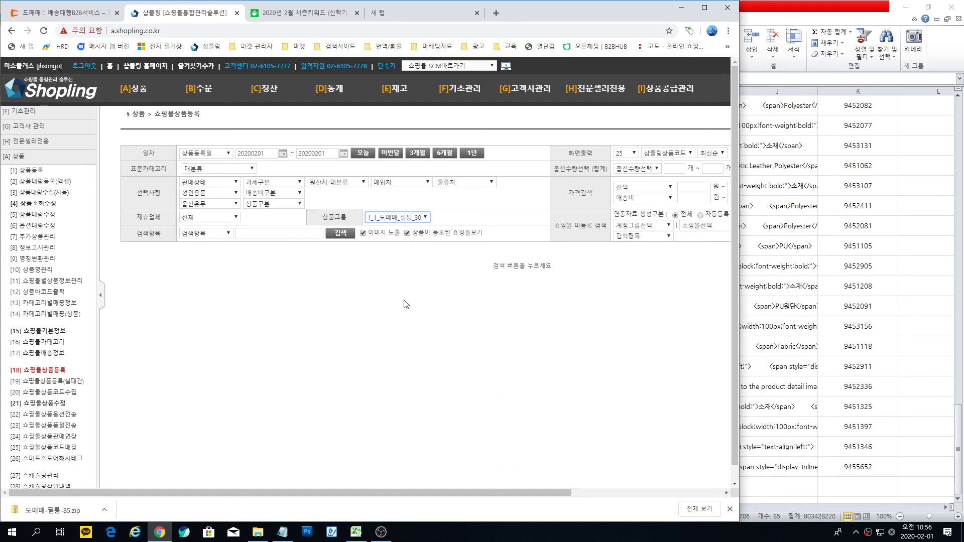
{"action": "left_click", "coordinate": [342, 233]}
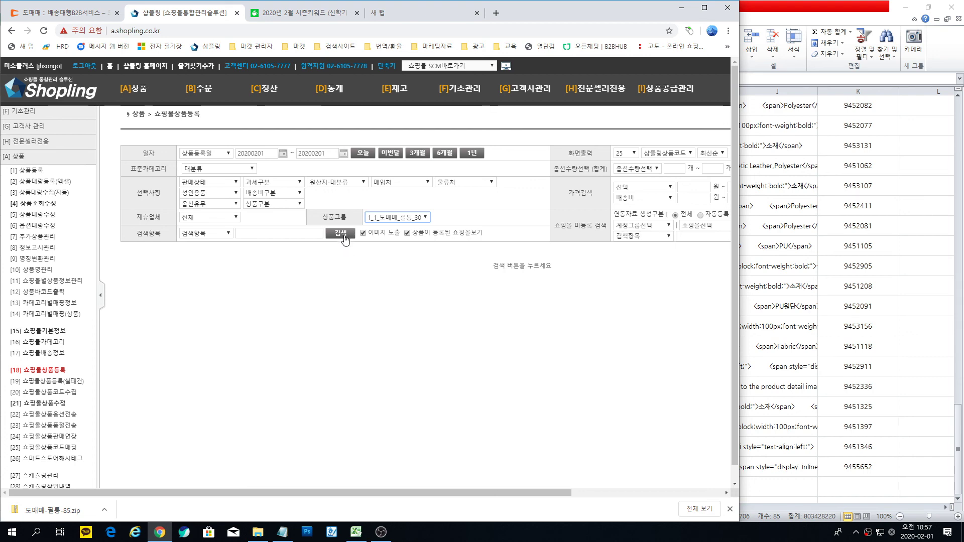
{"action": "scroll", "coordinate": [391, 324], "scroll_direction": "down", "scroll_amount": 5}
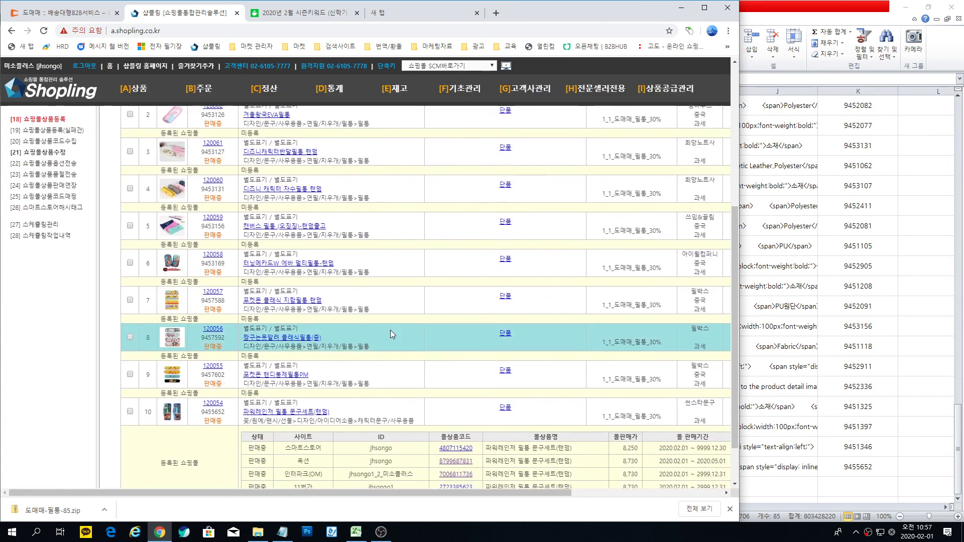
{"action": "scroll", "coordinate": [391, 330], "scroll_direction": "down", "scroll_amount": 1}
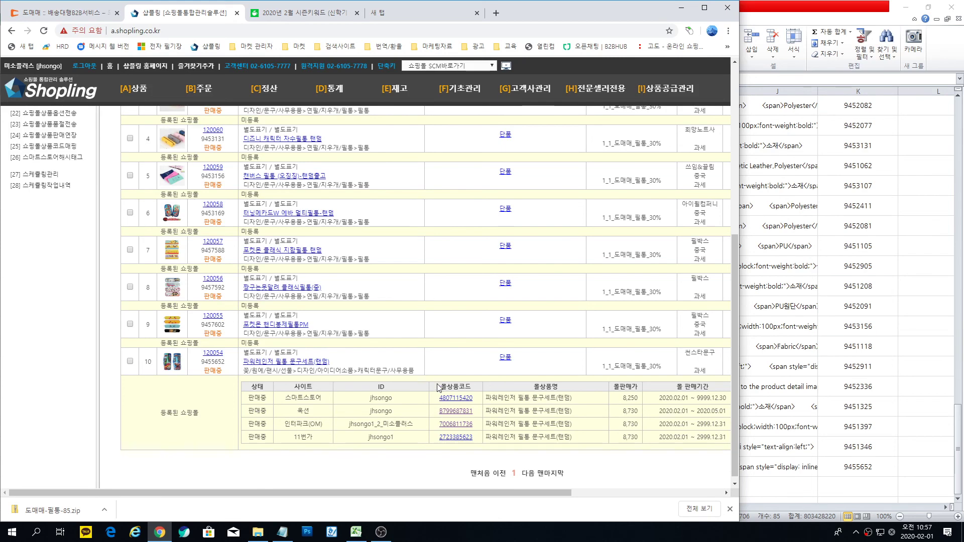
{"action": "scroll", "coordinate": [436, 352], "scroll_direction": "up", "scroll_amount": 5}
{"action": "scroll", "coordinate": [436, 349], "scroll_direction": "up", "scroll_amount": 1}
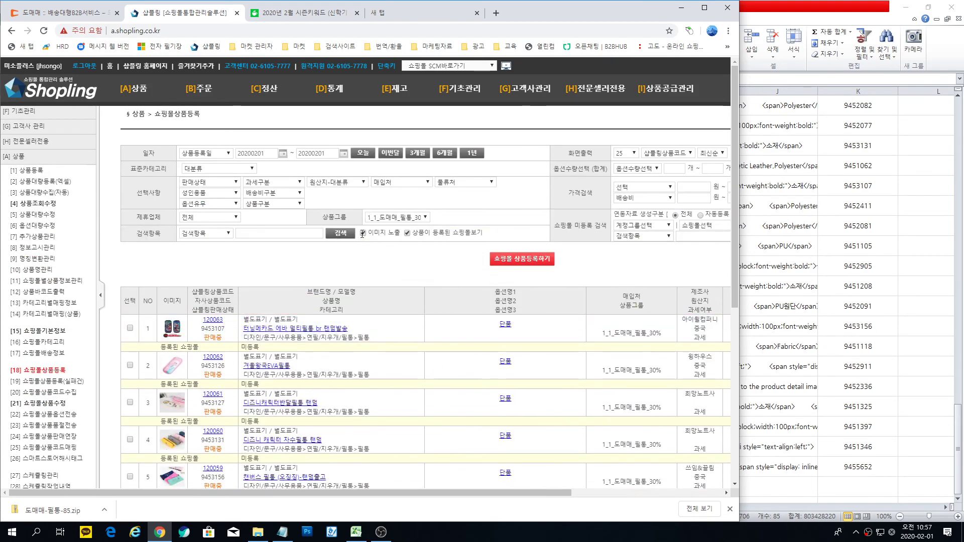
Step: Filter the list by the 국내_미소플러스 account group and search again
{"action": "left_click_drag", "start_coordinate": [553, 493], "coordinate": [653, 492]}
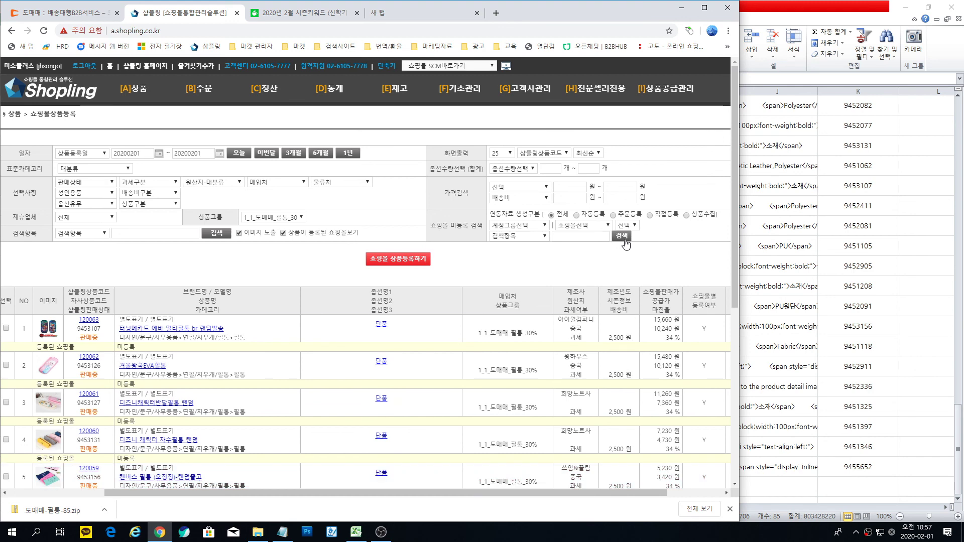
{"action": "left_click", "coordinate": [539, 226]}
{"action": "left_click", "coordinate": [504, 245]}
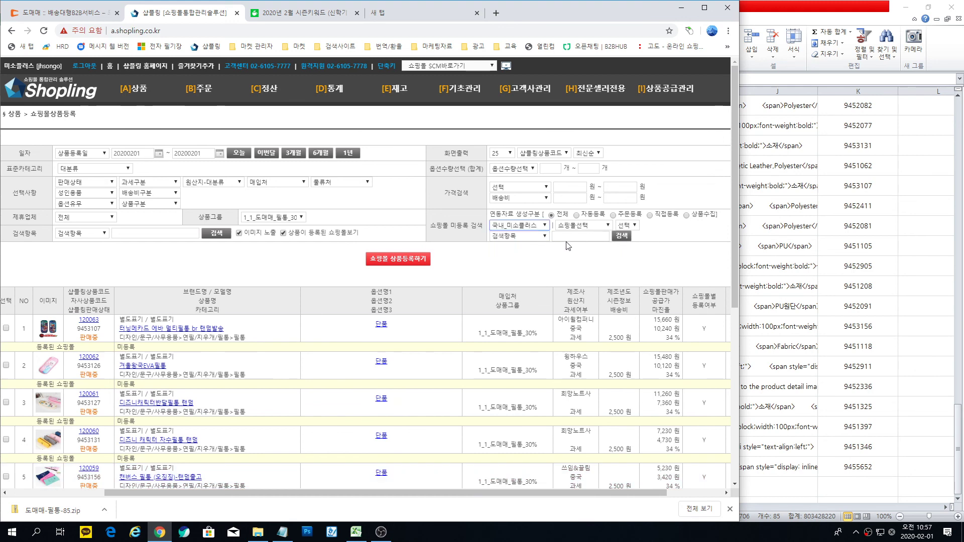
{"action": "left_click", "coordinate": [622, 236]}
Step: Tick all listed pencil-case products for mall registration
{"action": "scroll", "coordinate": [438, 276], "scroll_direction": "down", "scroll_amount": 4}
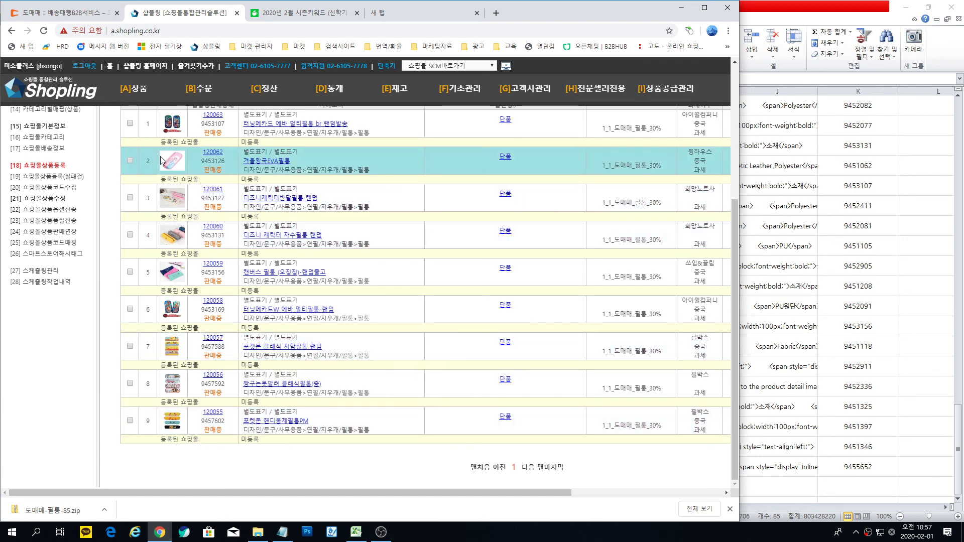
{"action": "scroll", "coordinate": [563, 426], "scroll_direction": "up", "scroll_amount": 2}
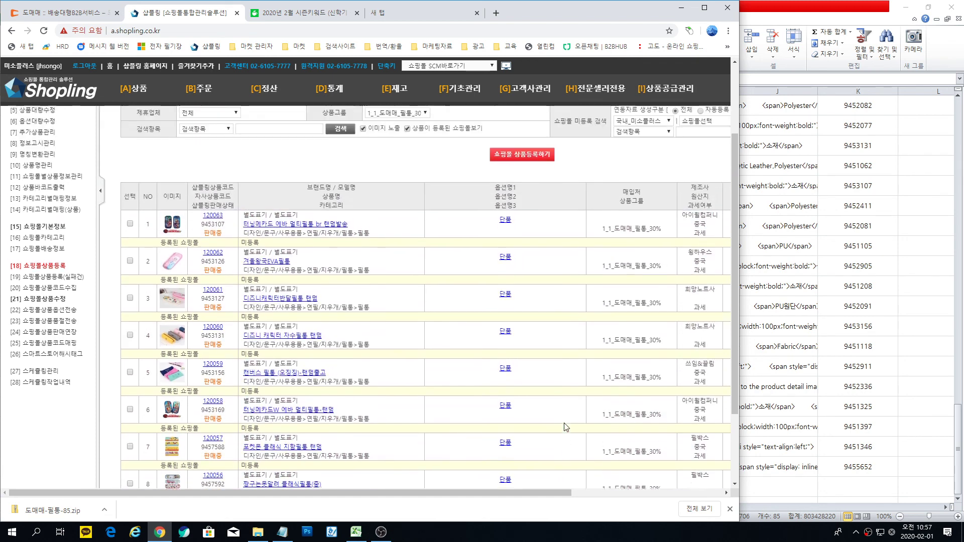
{"action": "scroll", "coordinate": [566, 427], "scroll_direction": "down", "scroll_amount": 2}
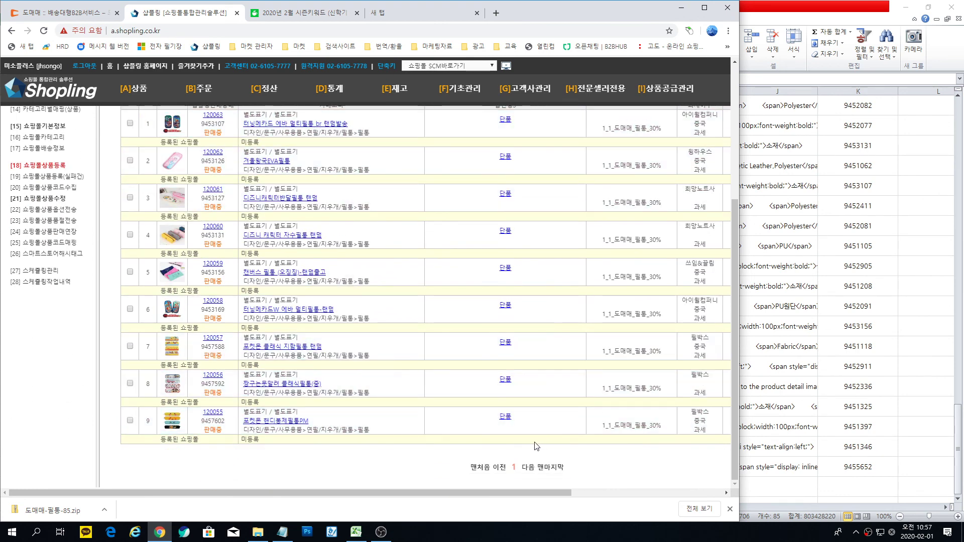
{"action": "scroll", "coordinate": [455, 438], "scroll_direction": "up", "scroll_amount": 1}
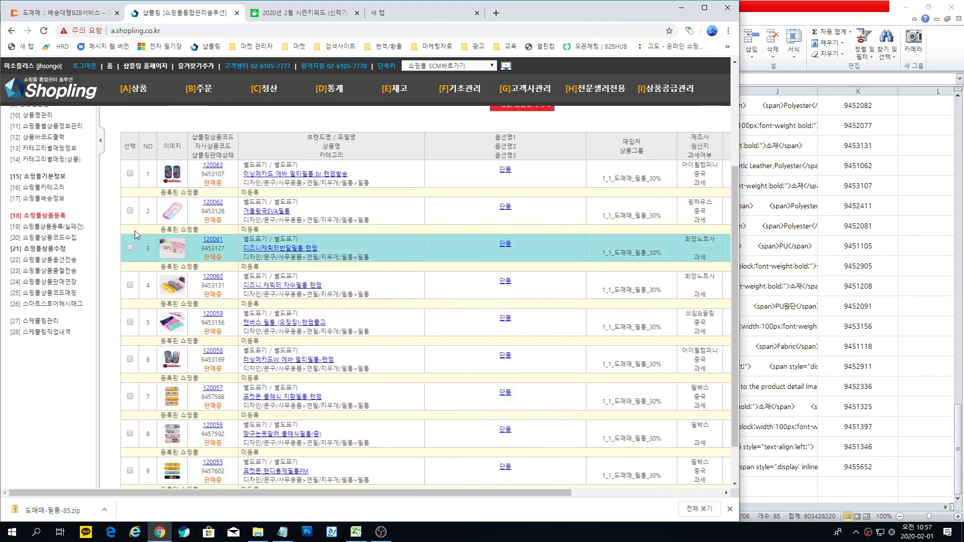
{"action": "left_click", "coordinate": [129, 155]}
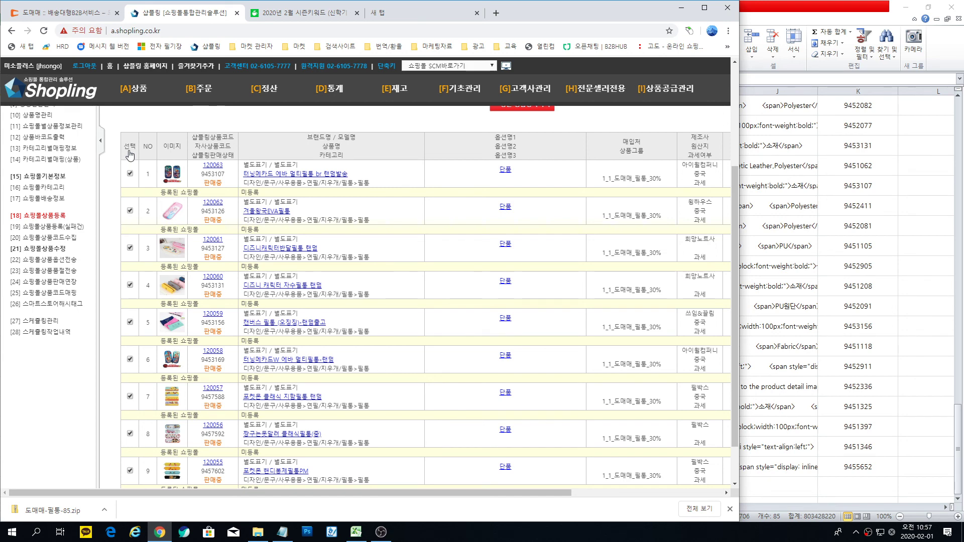
{"action": "scroll", "coordinate": [526, 265], "scroll_direction": "up", "scroll_amount": 3}
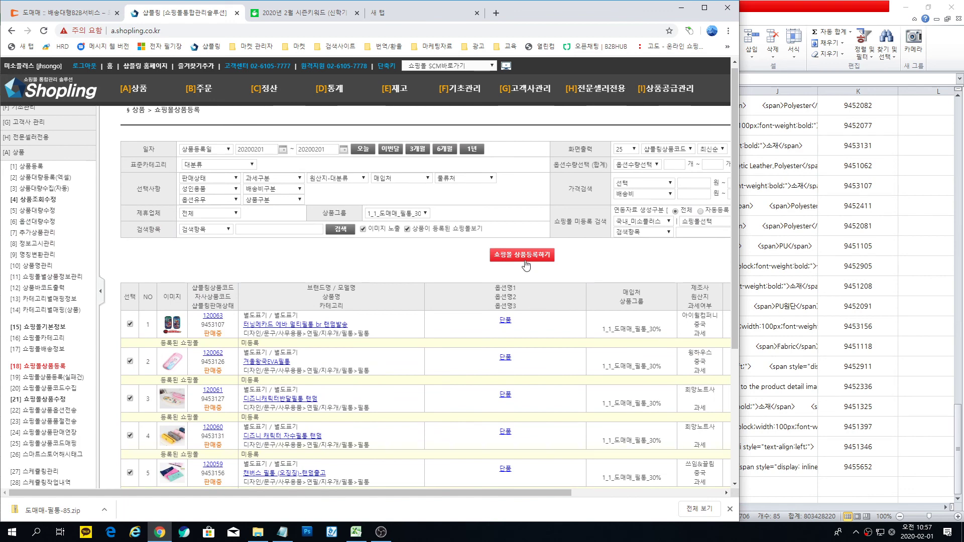
Step: Choose Auction, Gmarket, 11st, SmartStore and Interpark (OM) as target mall accounts
{"action": "left_click", "coordinate": [526, 254]}
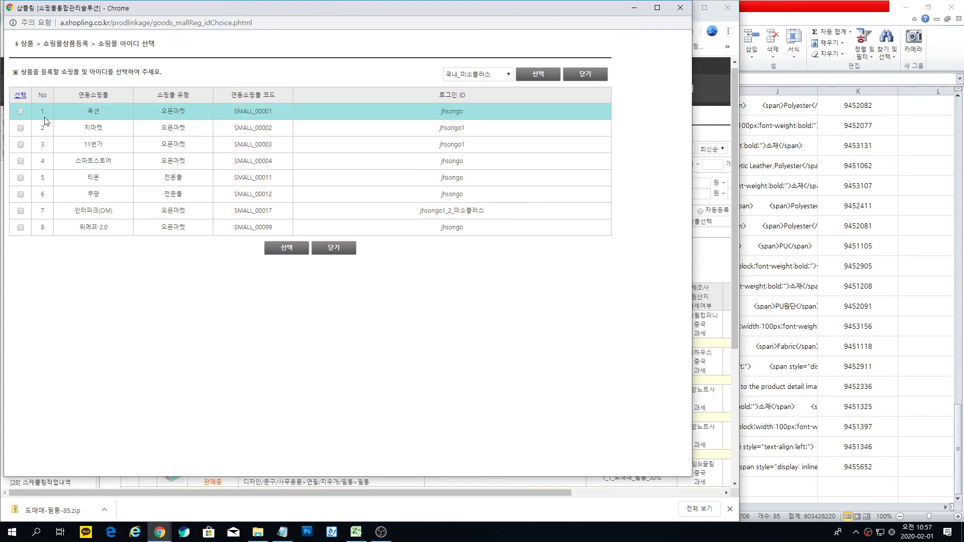
{"action": "left_click", "coordinate": [21, 112]}
{"action": "left_click", "coordinate": [21, 128]}
{"action": "left_click", "coordinate": [21, 144]}
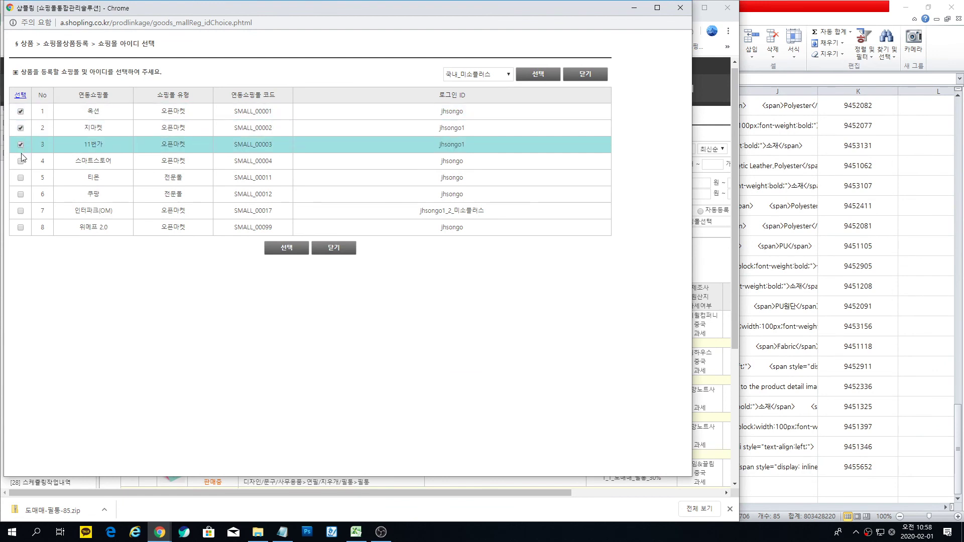
{"action": "left_click", "coordinate": [20, 210]}
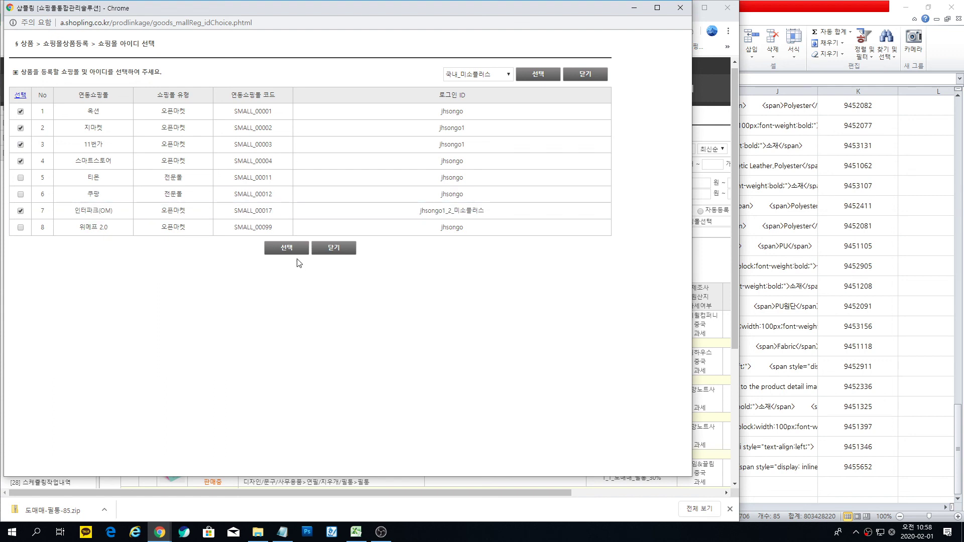
{"action": "left_click", "coordinate": [283, 254]}
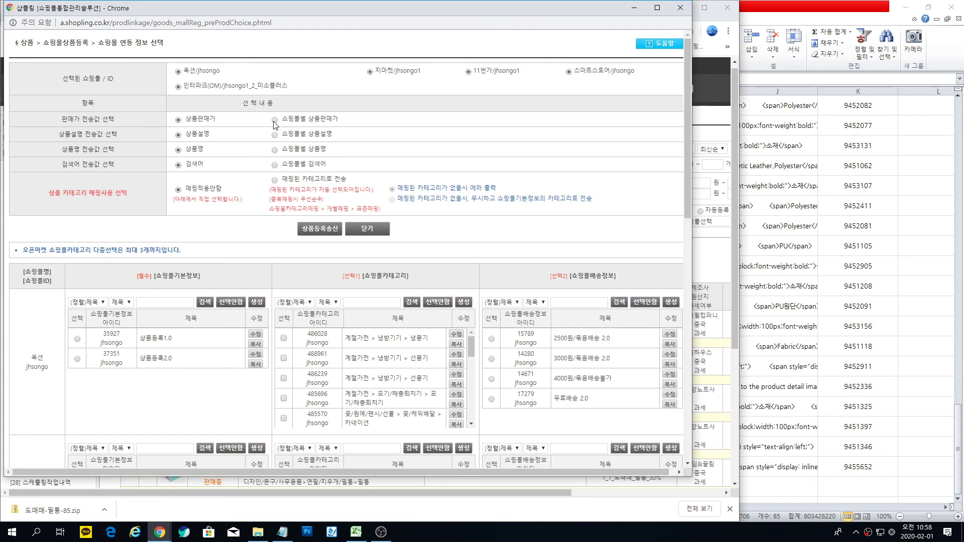
Step: Send to mapped categories, giving Auction and Gmarket 상품등록2.0 basic info and 2500원 bundled shipping
{"action": "left_click", "coordinate": [275, 181]}
{"action": "scroll", "coordinate": [275, 181], "scroll_direction": "down", "scroll_amount": 2}
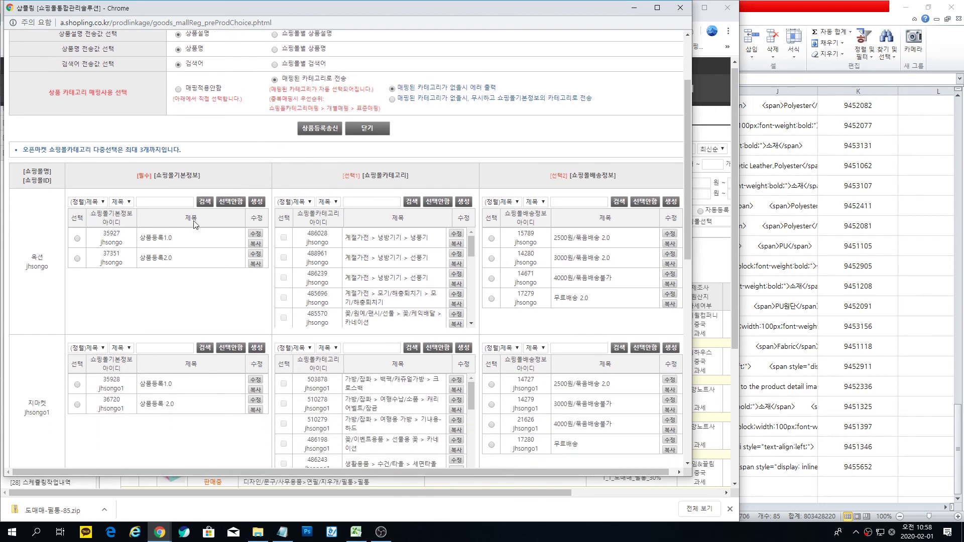
{"action": "left_click", "coordinate": [77, 258]}
{"action": "left_click", "coordinate": [491, 239]}
{"action": "scroll", "coordinate": [158, 320], "scroll_direction": "down", "scroll_amount": 2}
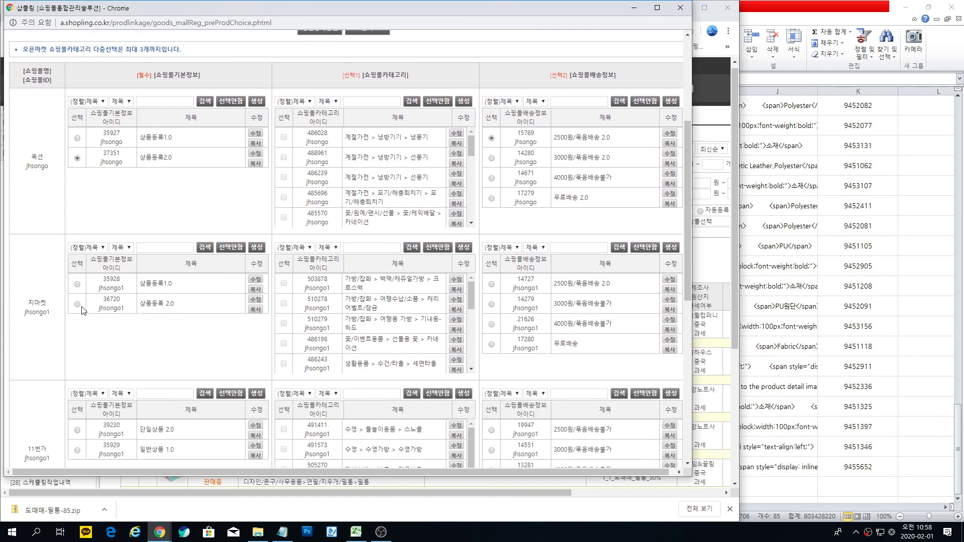
{"action": "left_click", "coordinate": [78, 304]}
{"action": "left_click", "coordinate": [491, 284]}
Step: Set 11st, SmartStore (instant discount) and Interpark basic info with 2500원 unbundled shipping, then send
{"action": "scroll", "coordinate": [201, 326], "scroll_direction": "down", "scroll_amount": 4}
{"action": "left_click", "coordinate": [77, 229]}
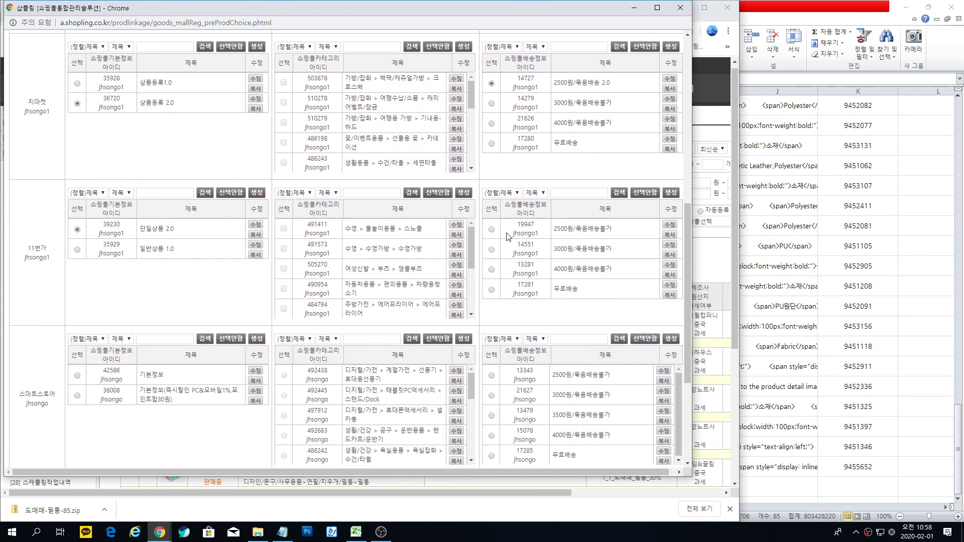
{"action": "left_click", "coordinate": [491, 230]}
{"action": "scroll", "coordinate": [257, 309], "scroll_direction": "down", "scroll_amount": 2}
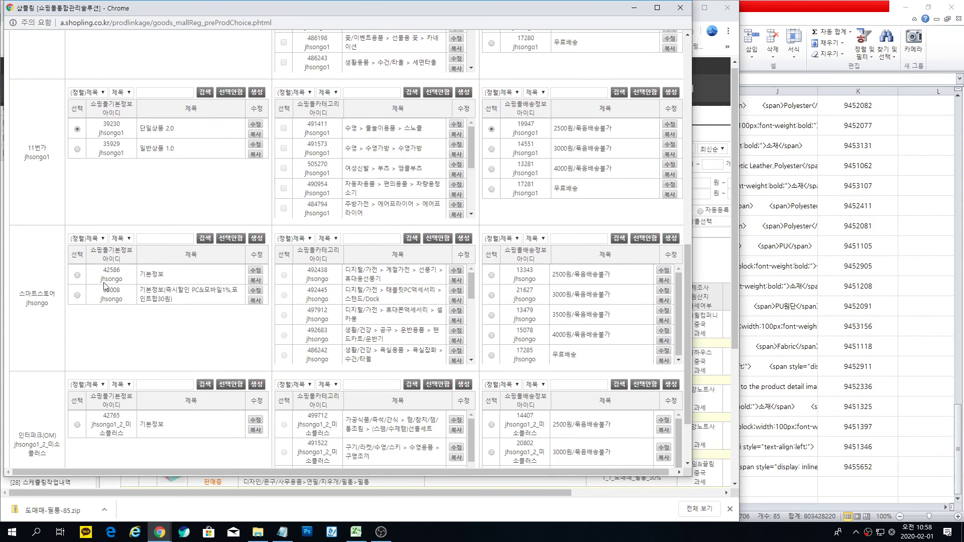
{"action": "left_click", "coordinate": [77, 275]}
{"action": "left_click", "coordinate": [77, 295]}
{"action": "left_click", "coordinate": [492, 275]}
{"action": "scroll", "coordinate": [207, 352], "scroll_direction": "down", "scroll_amount": 2}
{"action": "left_click", "coordinate": [78, 341]}
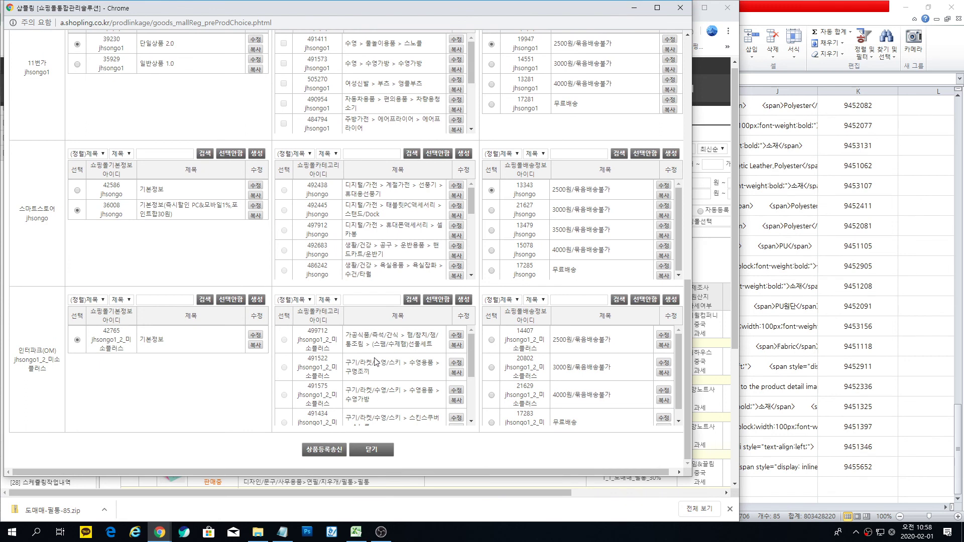
{"action": "left_click", "coordinate": [491, 340]}
{"action": "left_click", "coordinate": [319, 454]}
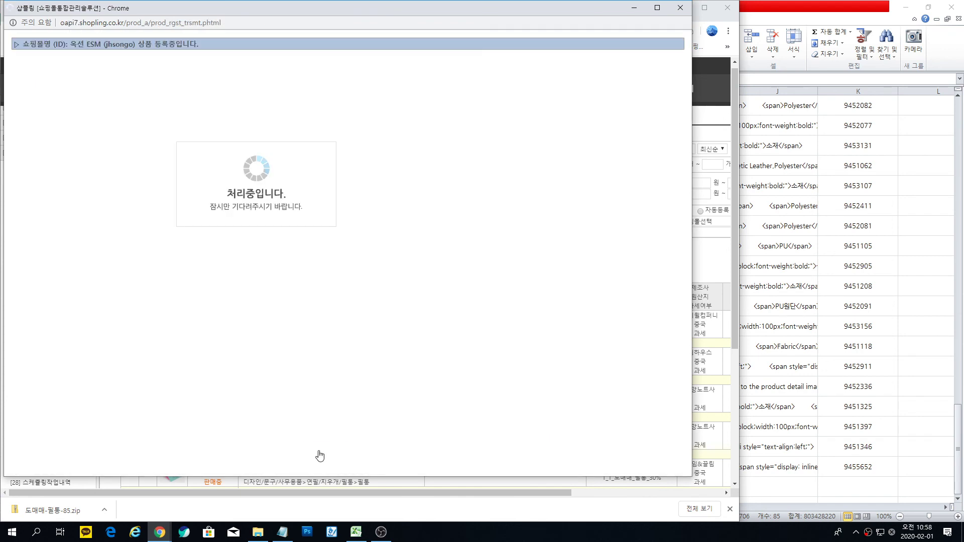